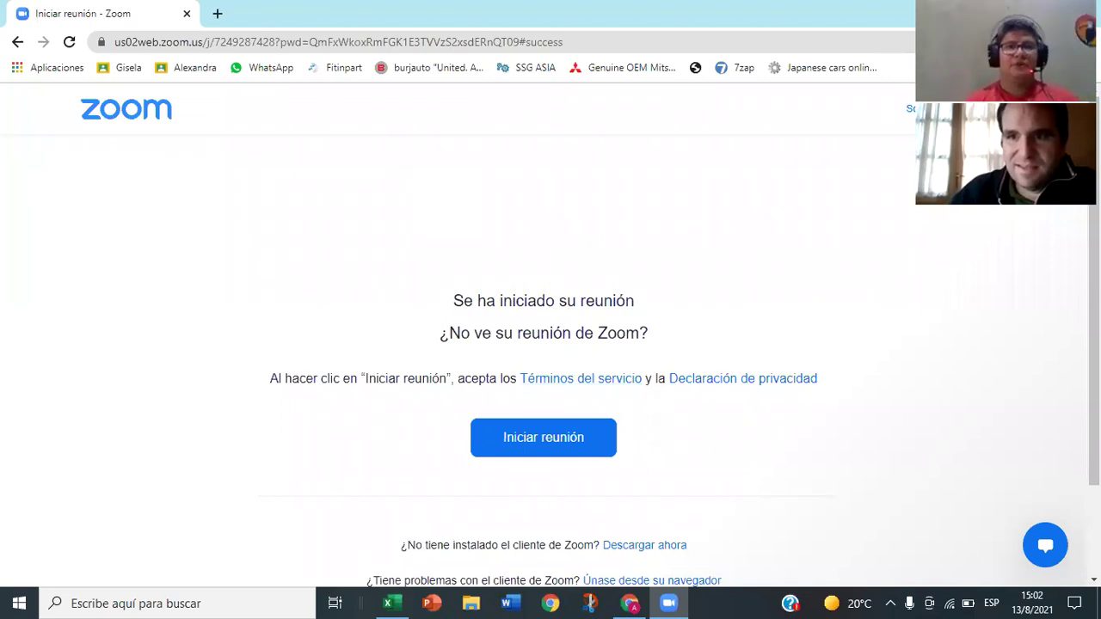
Step: Switch to the Excel workbook and inspect the number in D19 and the TEXTO date formula in E19
left_click(1008, 11)
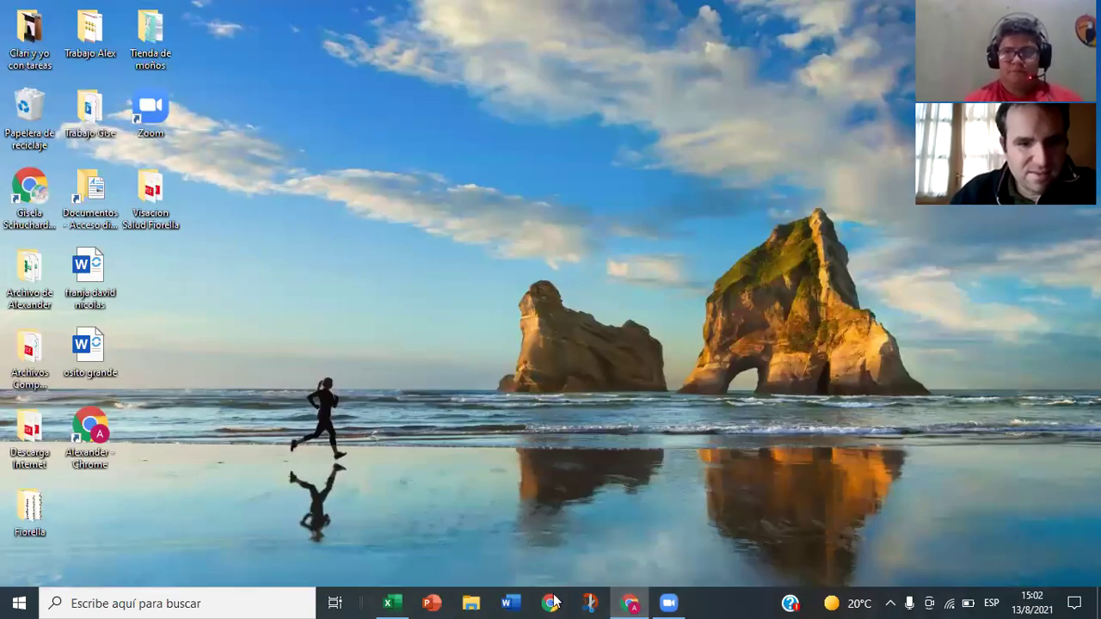
left_click(393, 602)
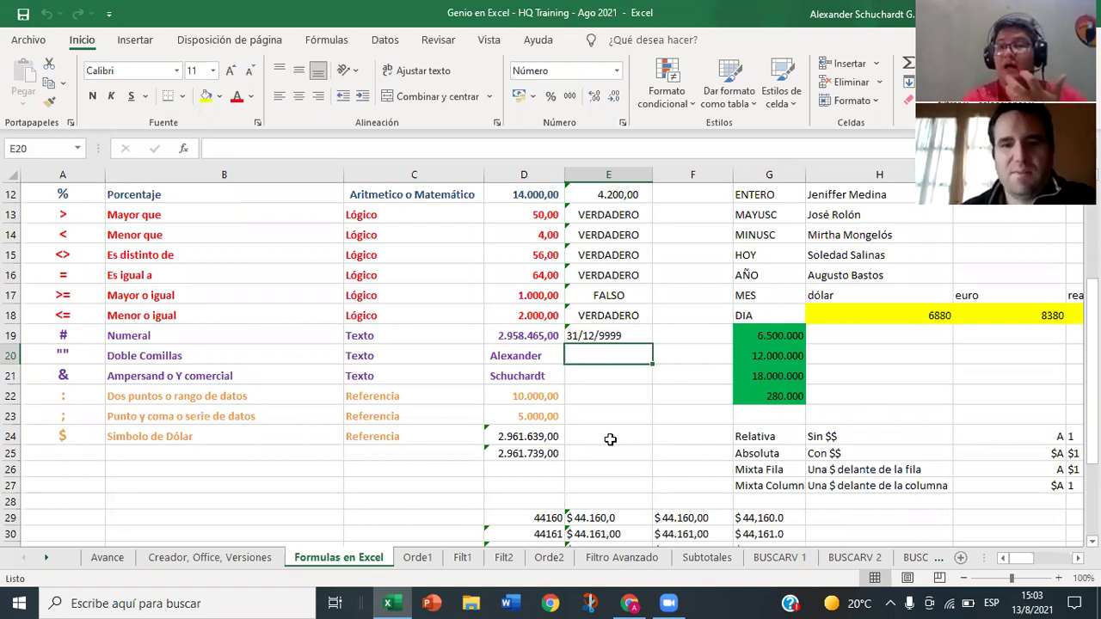
left_click(529, 340)
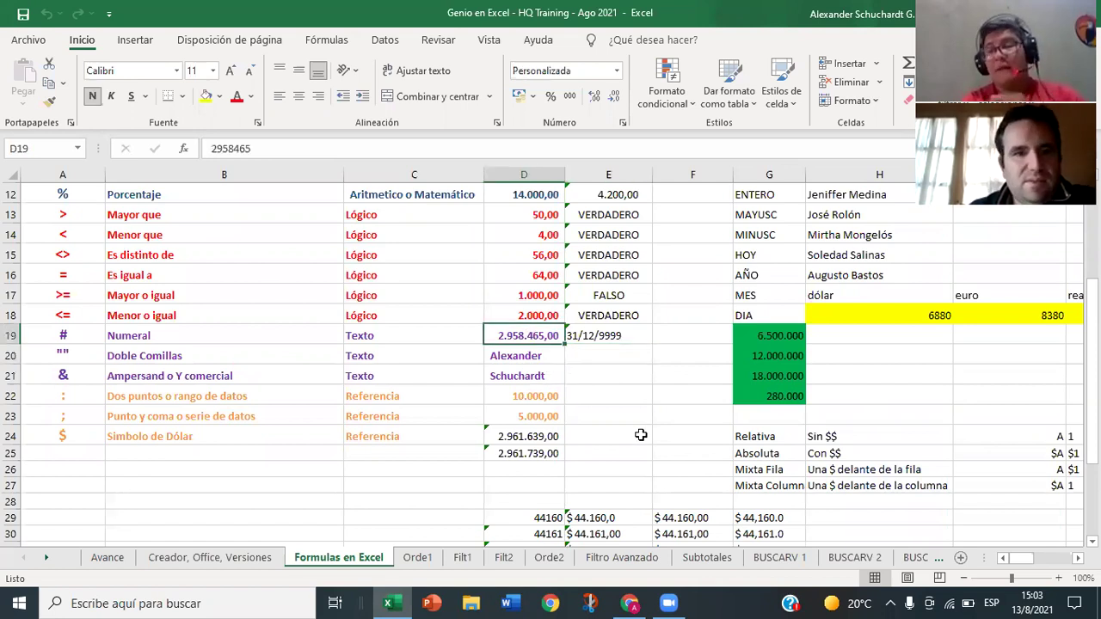
left_click(587, 338)
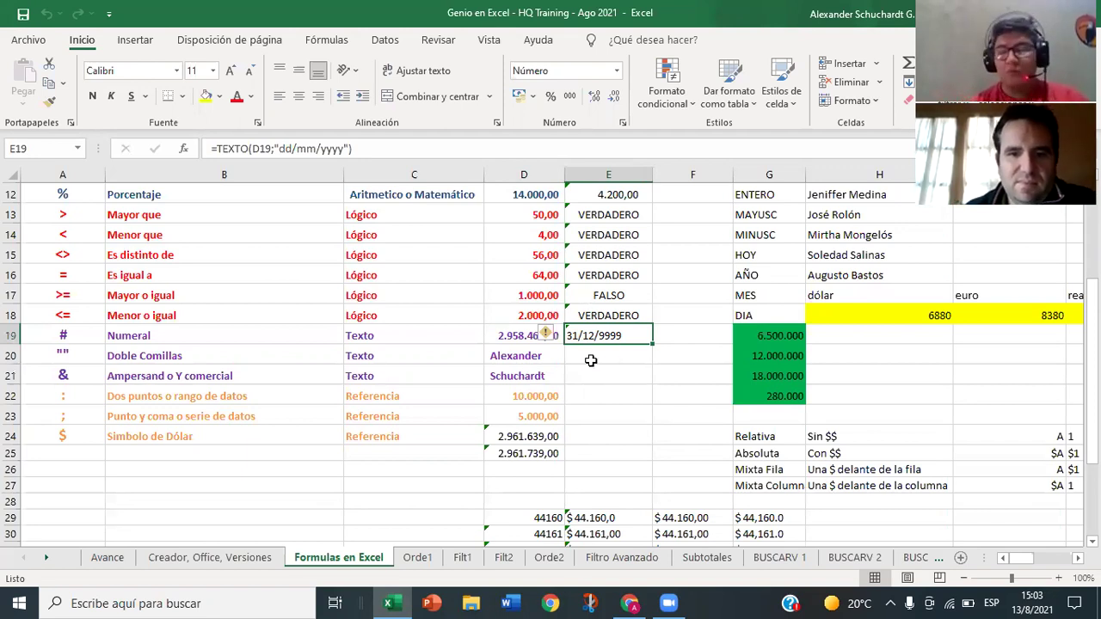
left_click(503, 334)
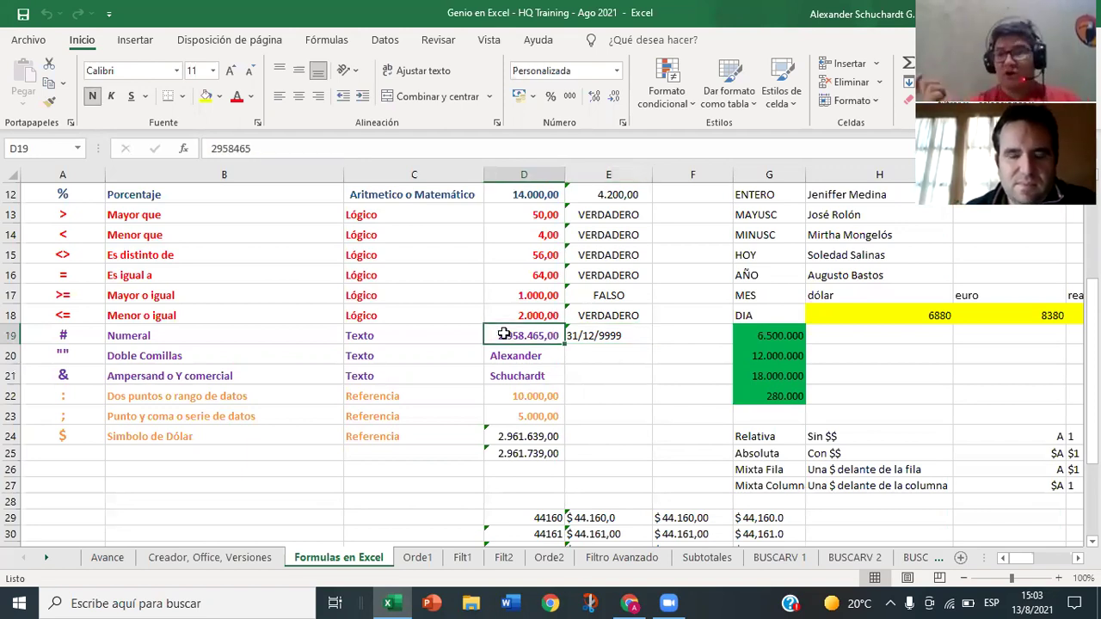
left_click(591, 337)
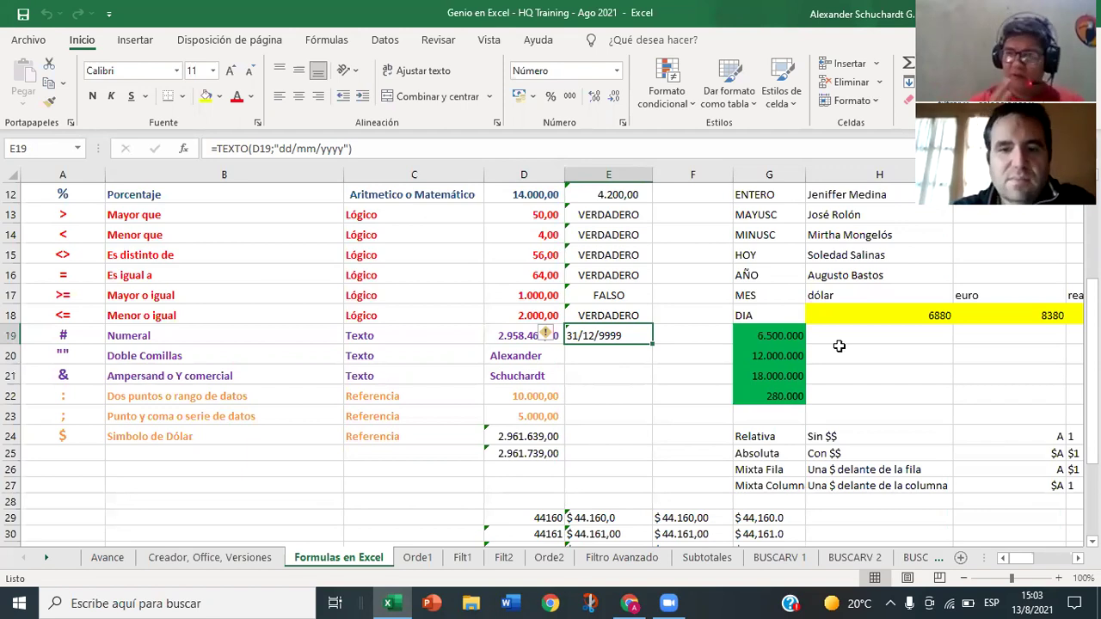
Step: Set the number in cell D19 to 2958466
left_click(501, 335)
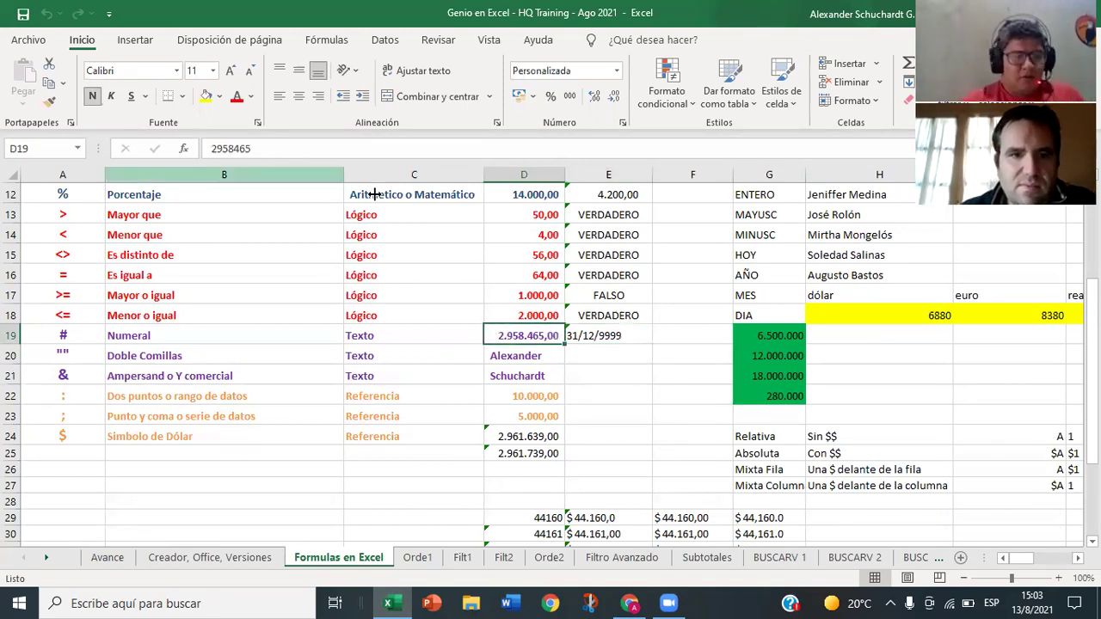
left_click(250, 148)
key("BackSpace")
type("6")
key("Return")
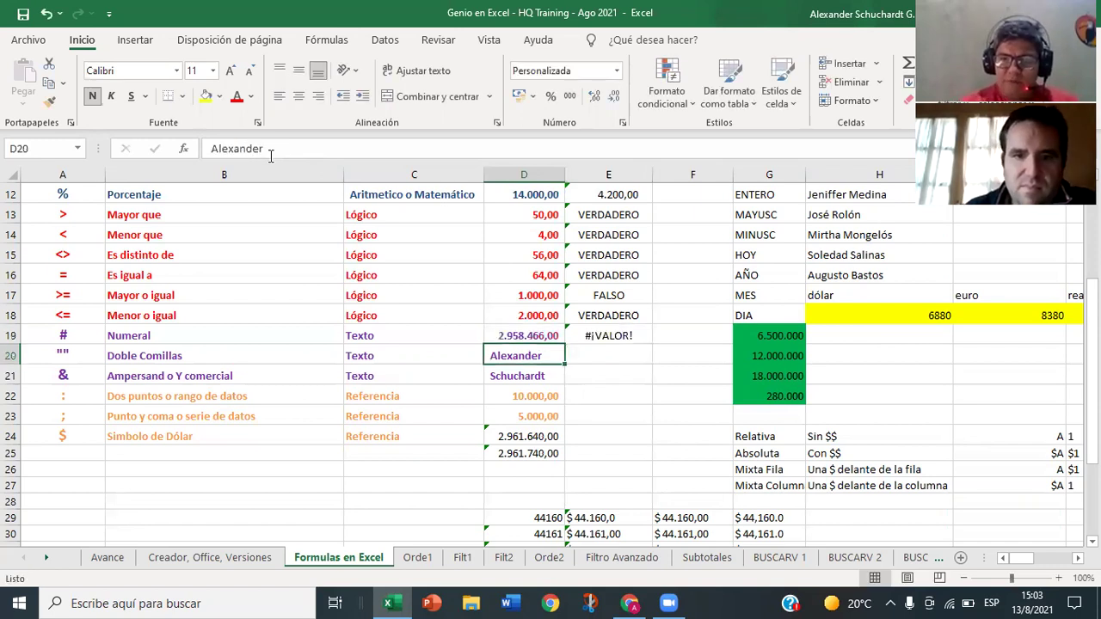
Step: Change the number in cell D19 back to 2958465
key("Up")
left_click(261, 148)
key("BackSpace")
type("5")
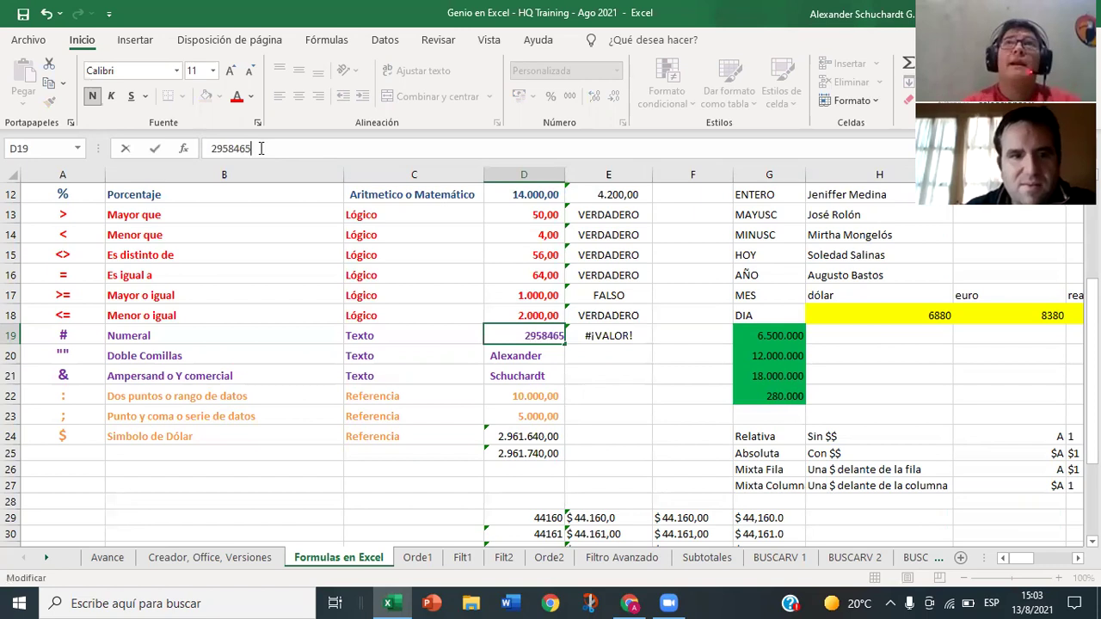
key("Return")
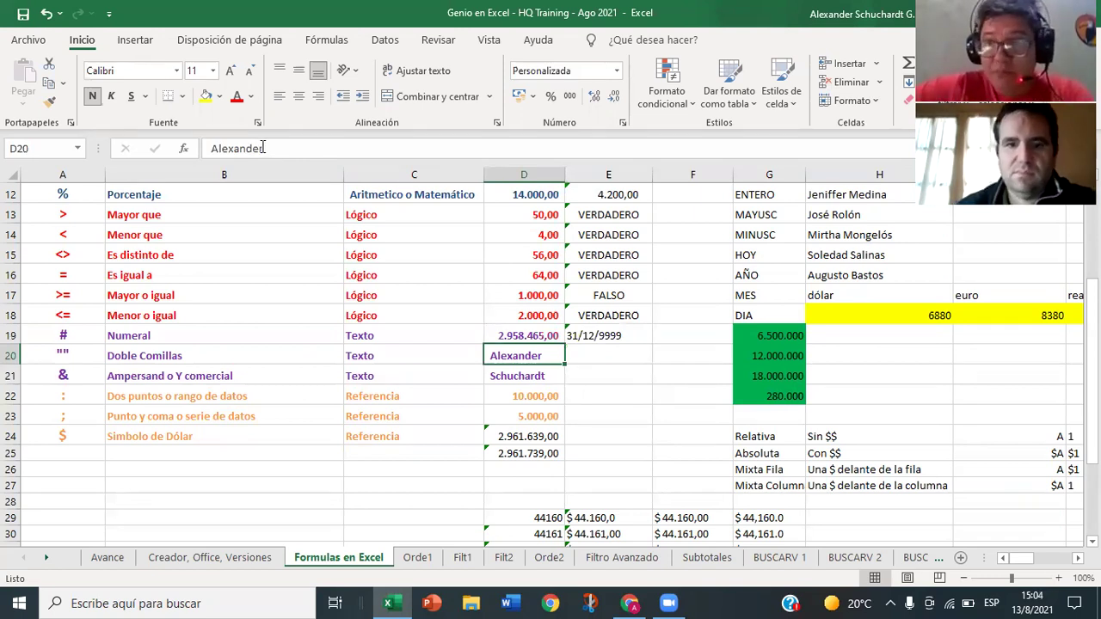
Step: Shorten the format code in E19's TEXTO formula to "dd" by removing its month and year parts
left_click(607, 334)
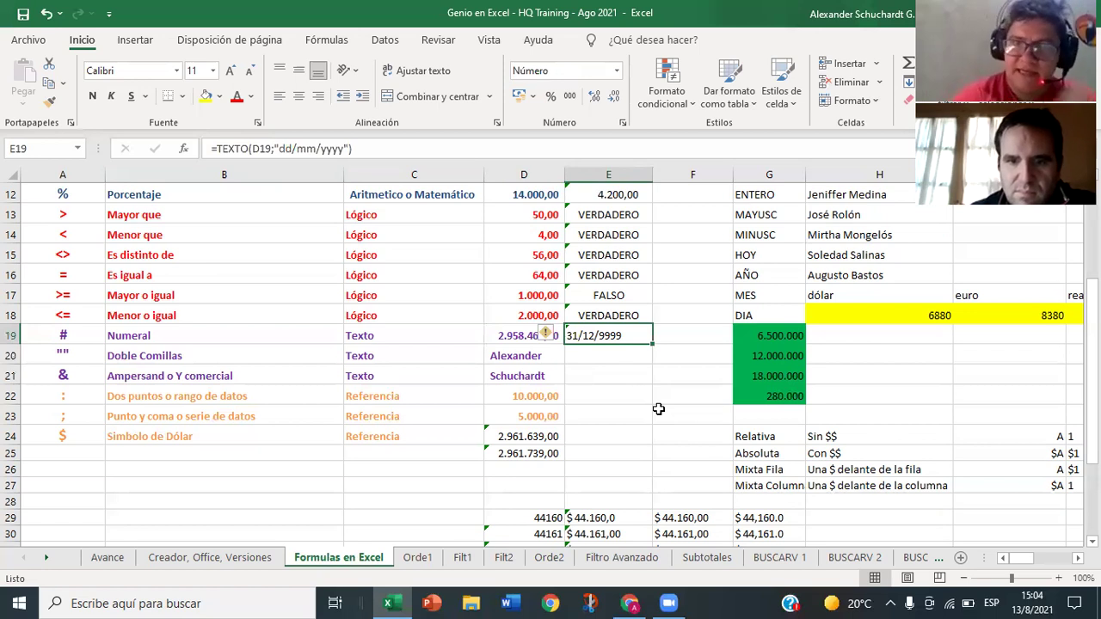
left_click(346, 149)
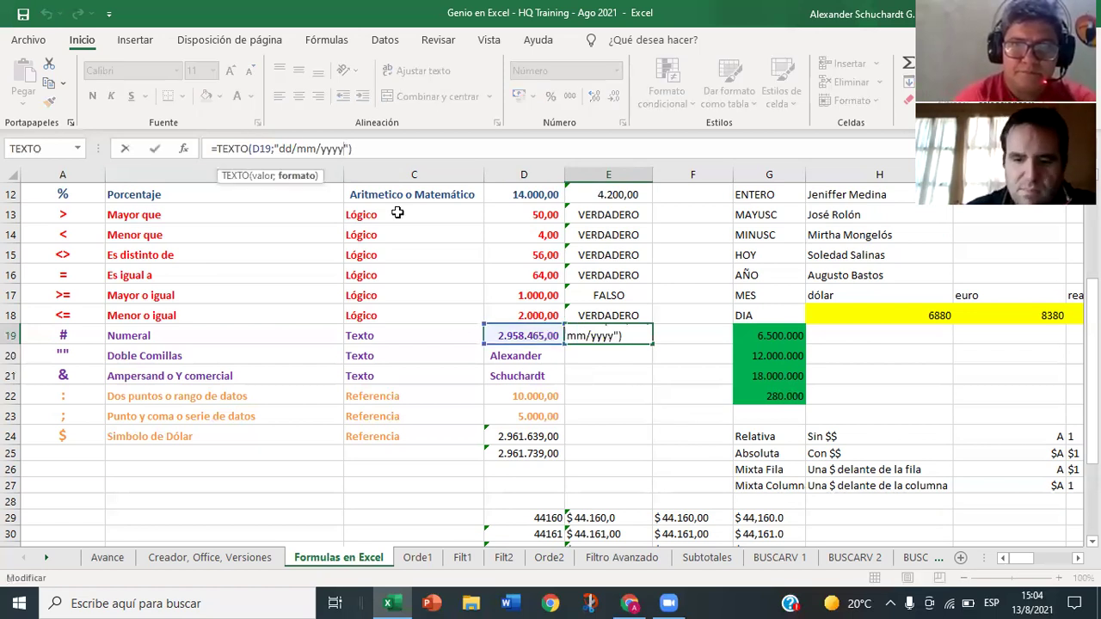
key("BackSpace")
key("BackSpace")
key("BackSpace")
key("BackSpace")
key("BackSpace")
key("BackSpace")
key("BackSpace")
key("BackSpace")
key("Return")
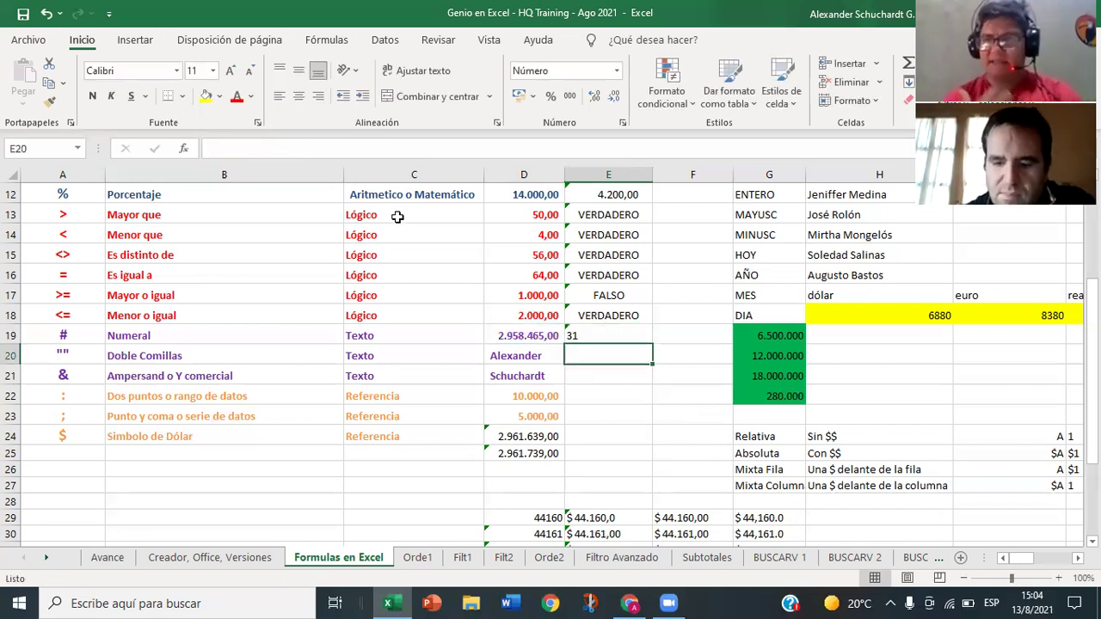
Step: Extend the format code in E19's TEXTO formula to "ddd"
key("Up")
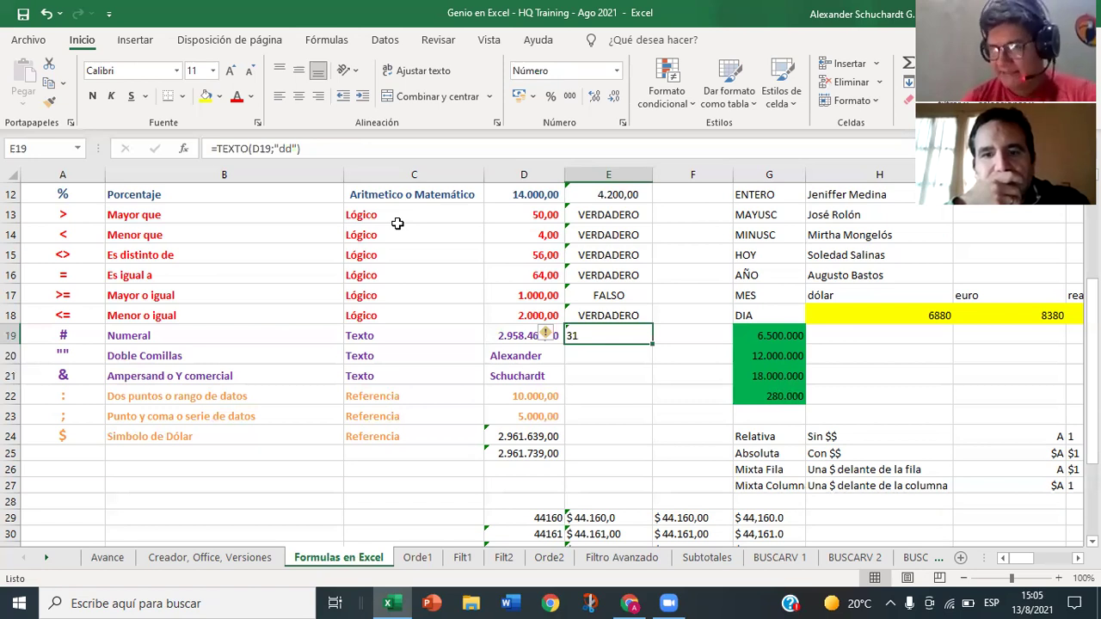
left_click(293, 149)
type("d")
key("Return")
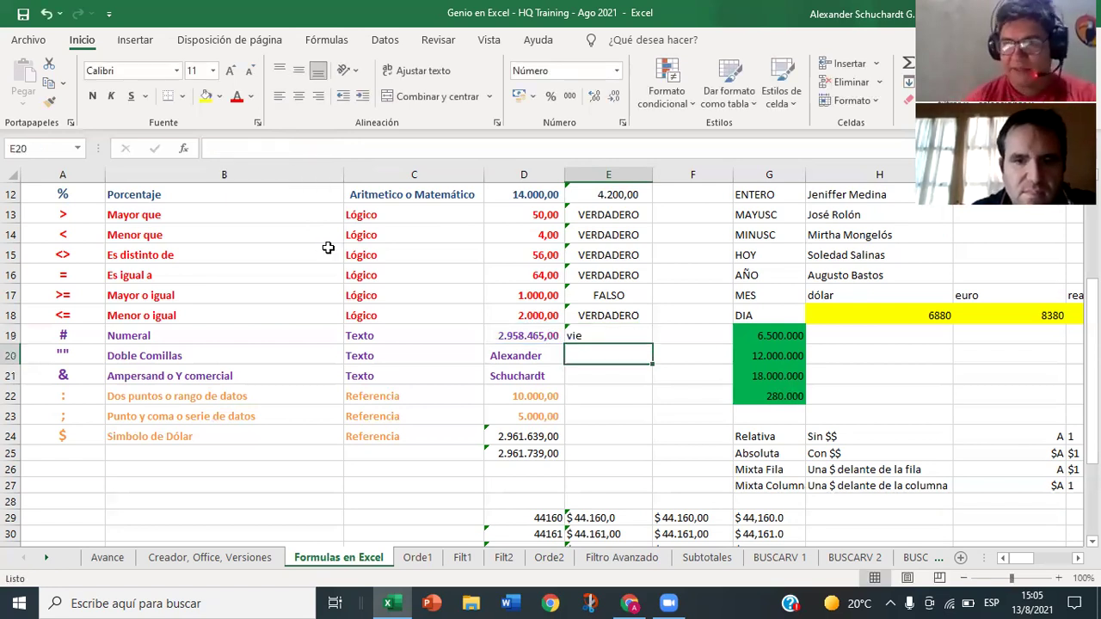
Step: Extend the format code in E19's TEXTO formula to "dddd"
left_click(611, 333)
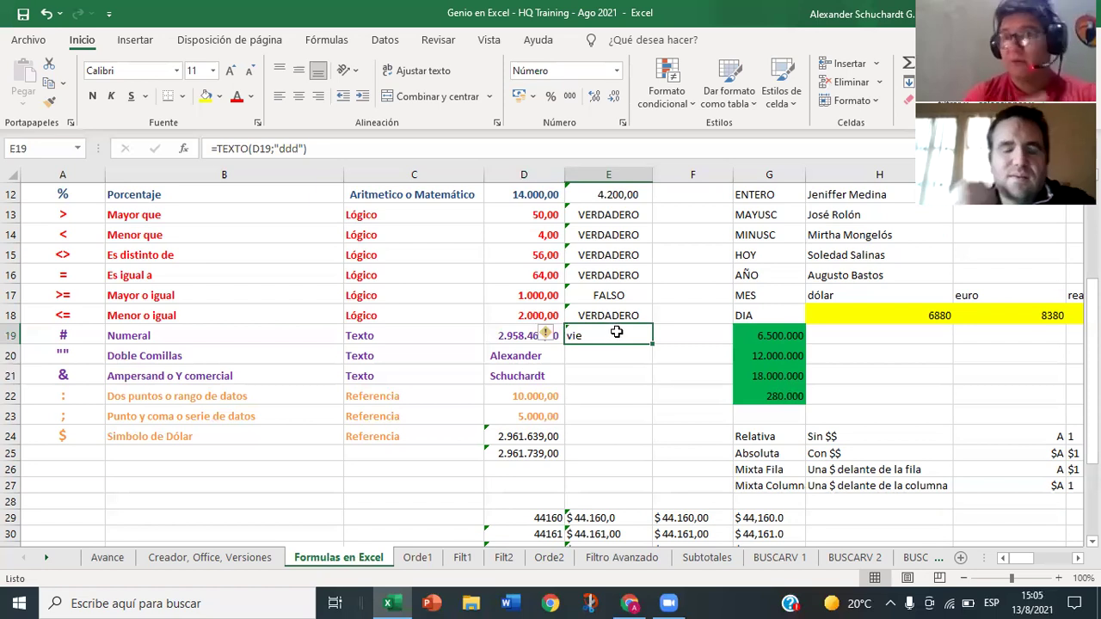
left_click(298, 147)
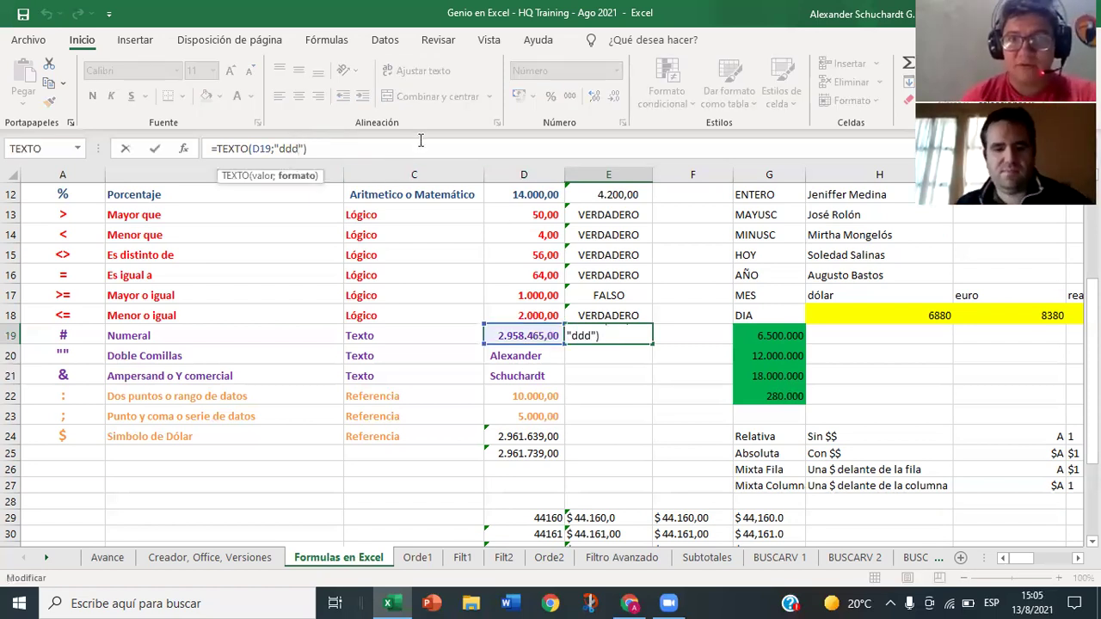
key("Return")
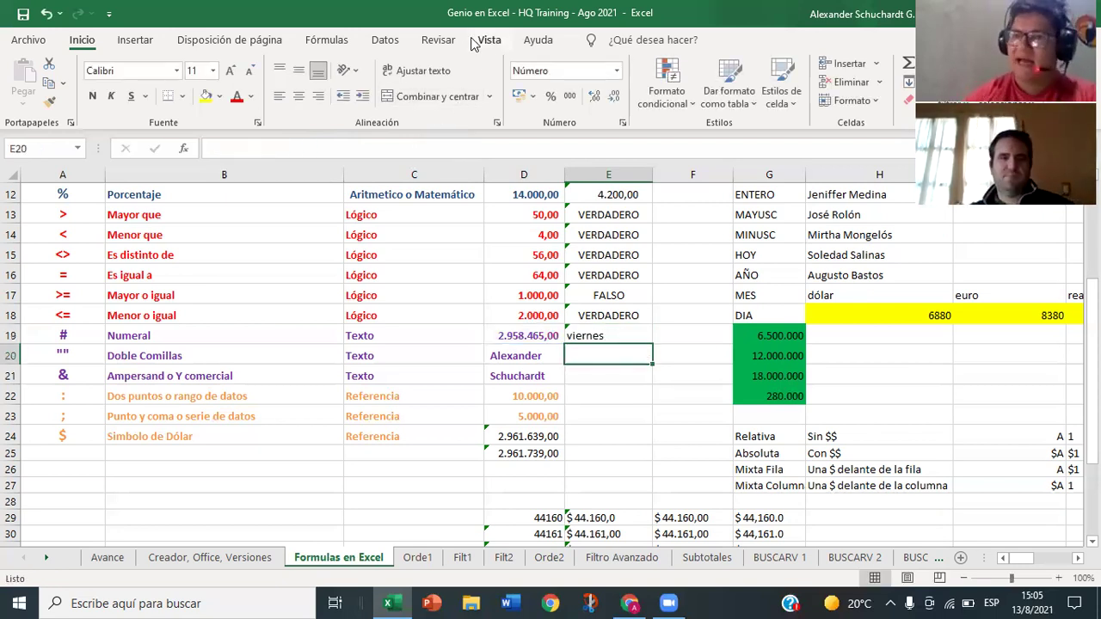
Step: Try the five-letter format code "ddddd" in E19's TEXTO formula
left_click(598, 333)
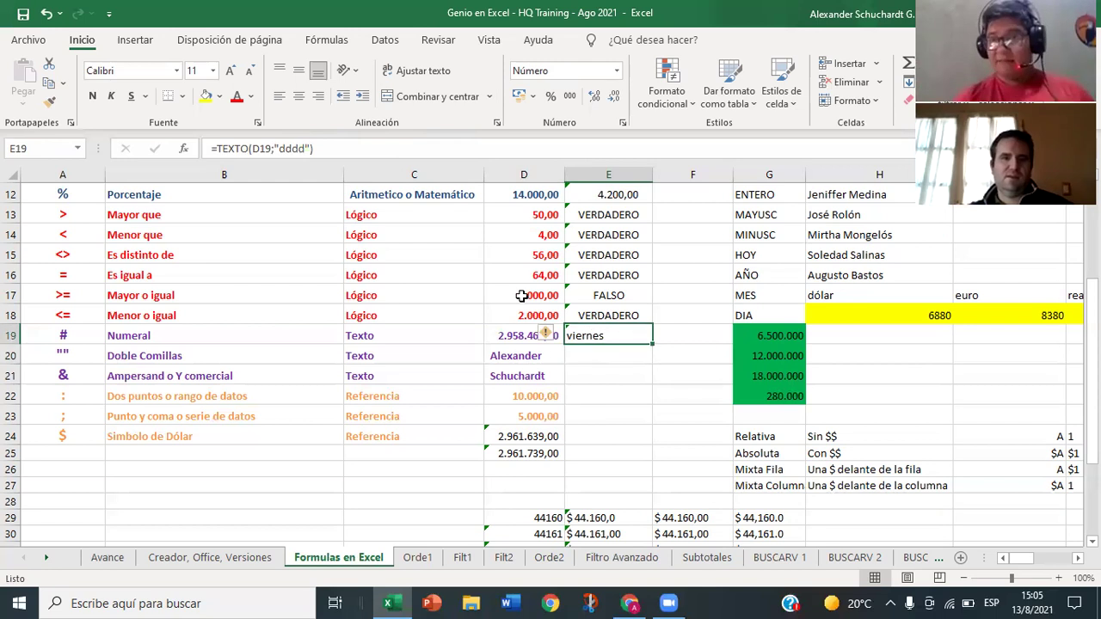
left_click(302, 147)
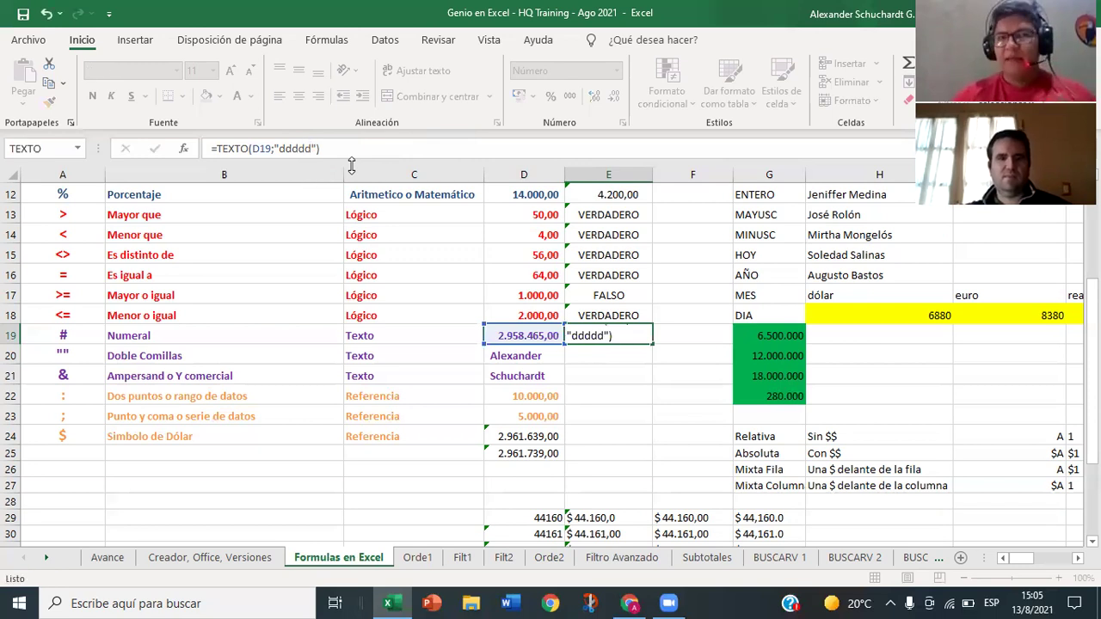
key("Return")
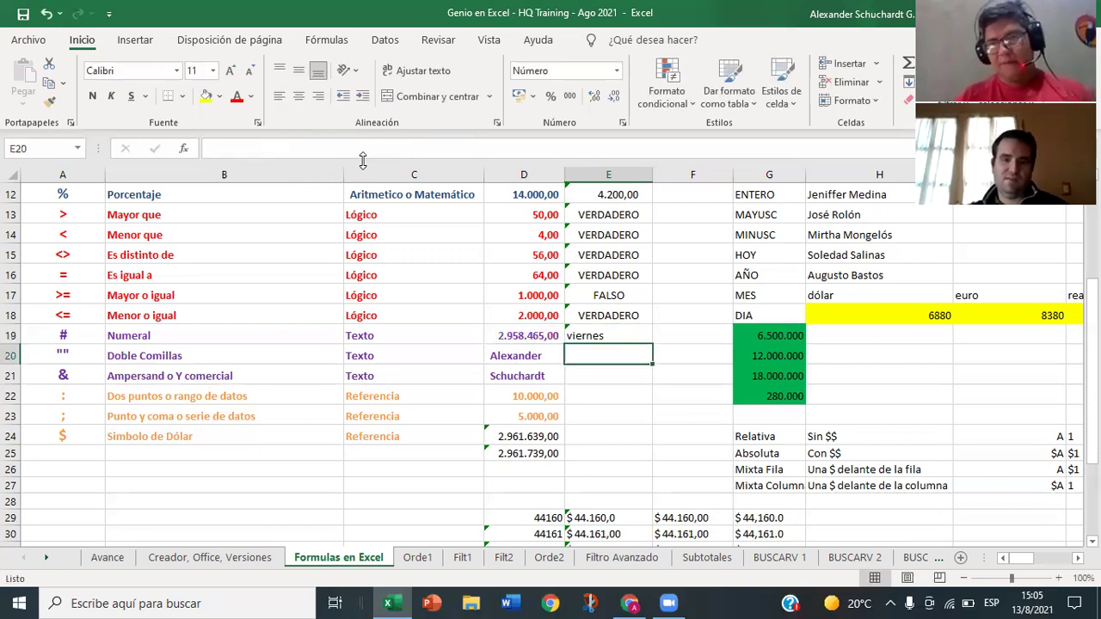
Step: Reduce the format code in E19's TEXTO formula back to "dddd"
left_click(592, 337)
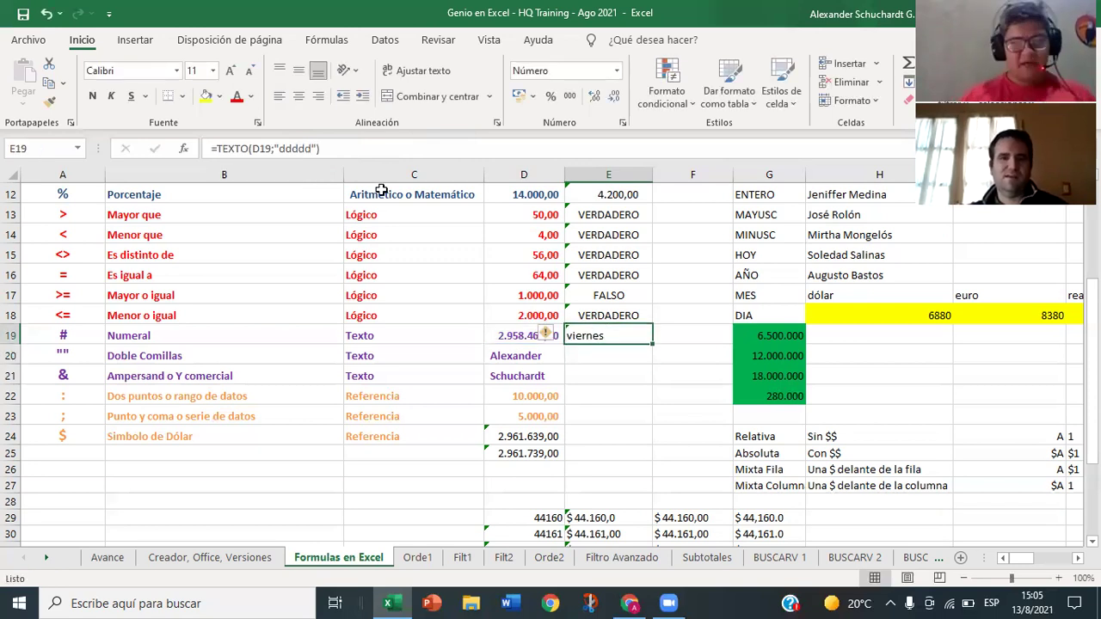
left_click(310, 148)
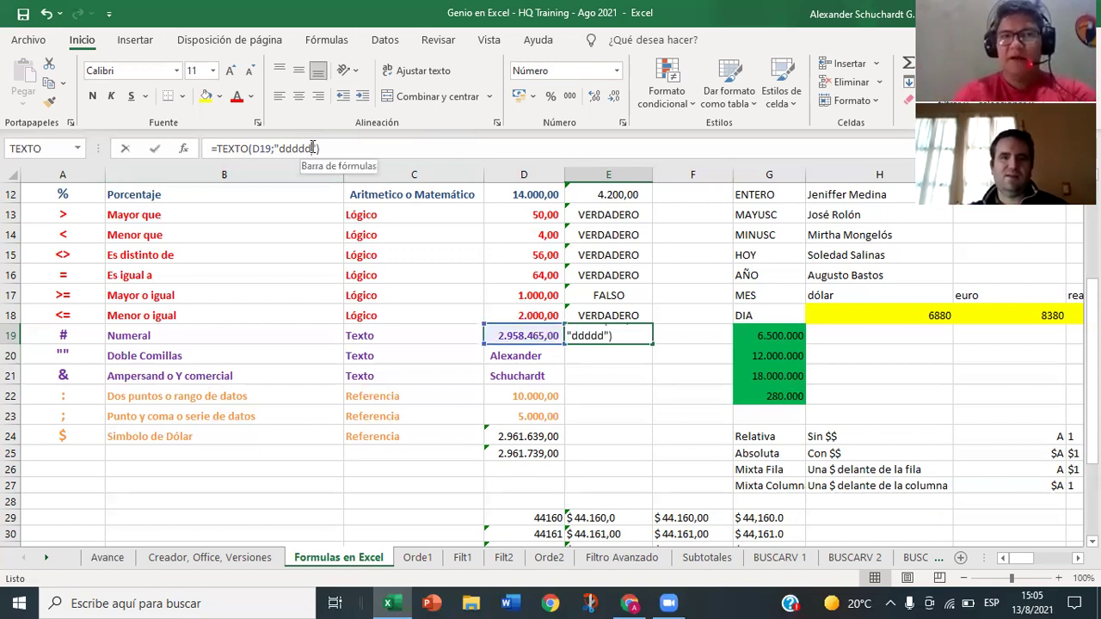
key("BackSpace")
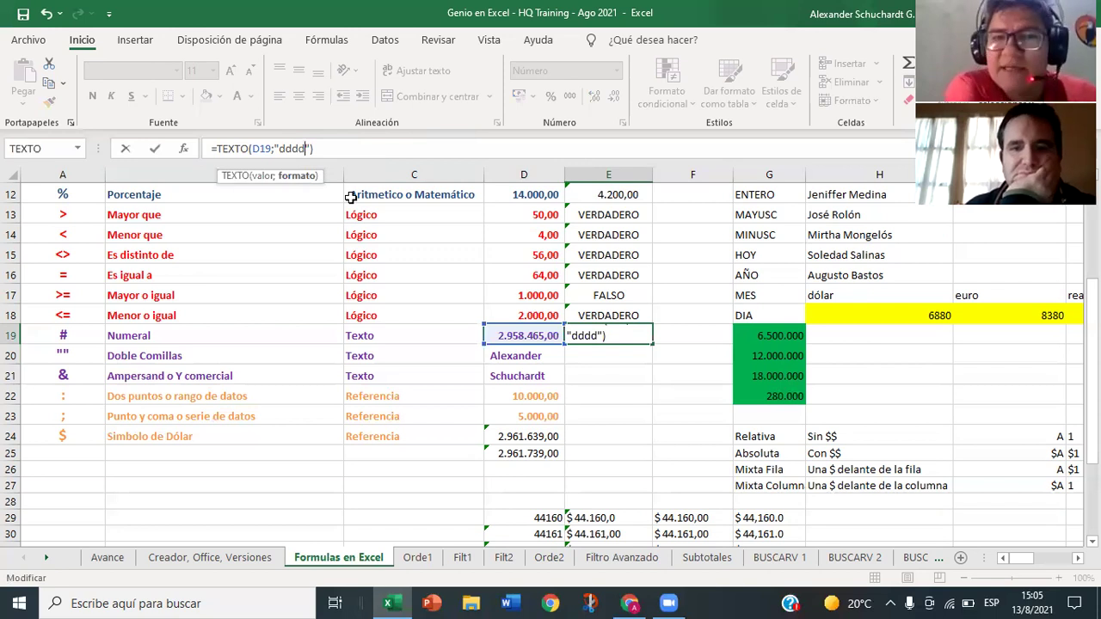
key("Return")
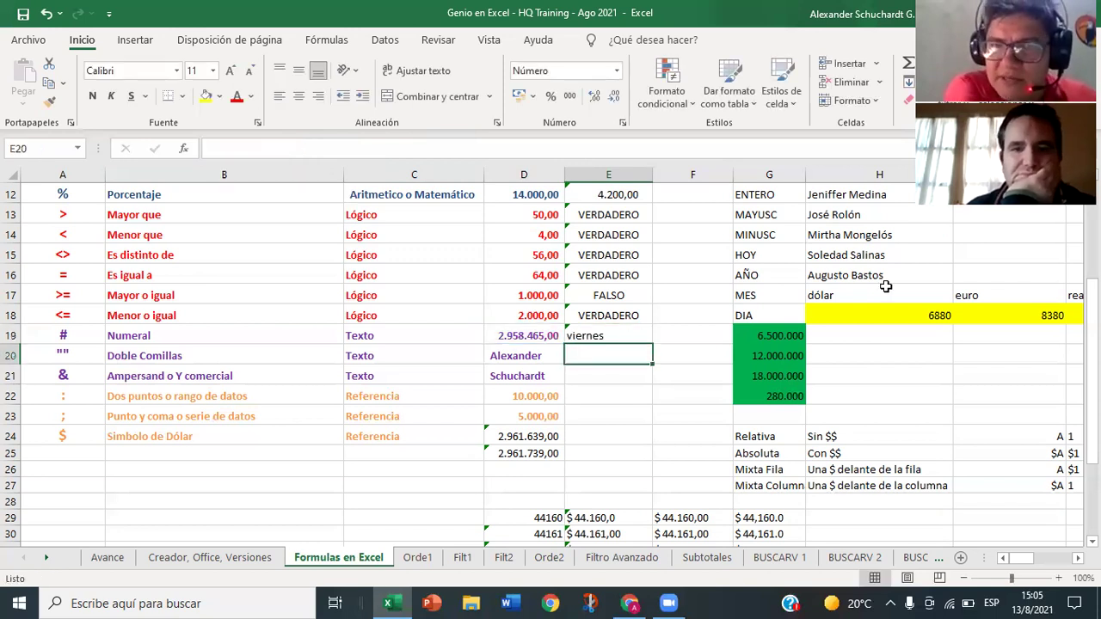
key("Up")
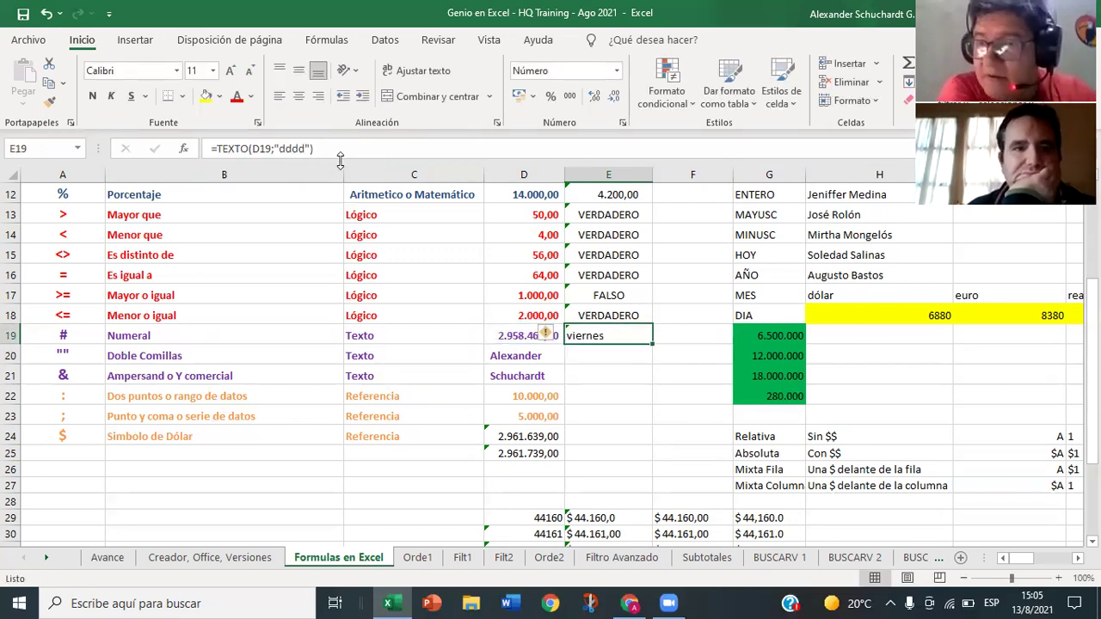
left_click(302, 148)
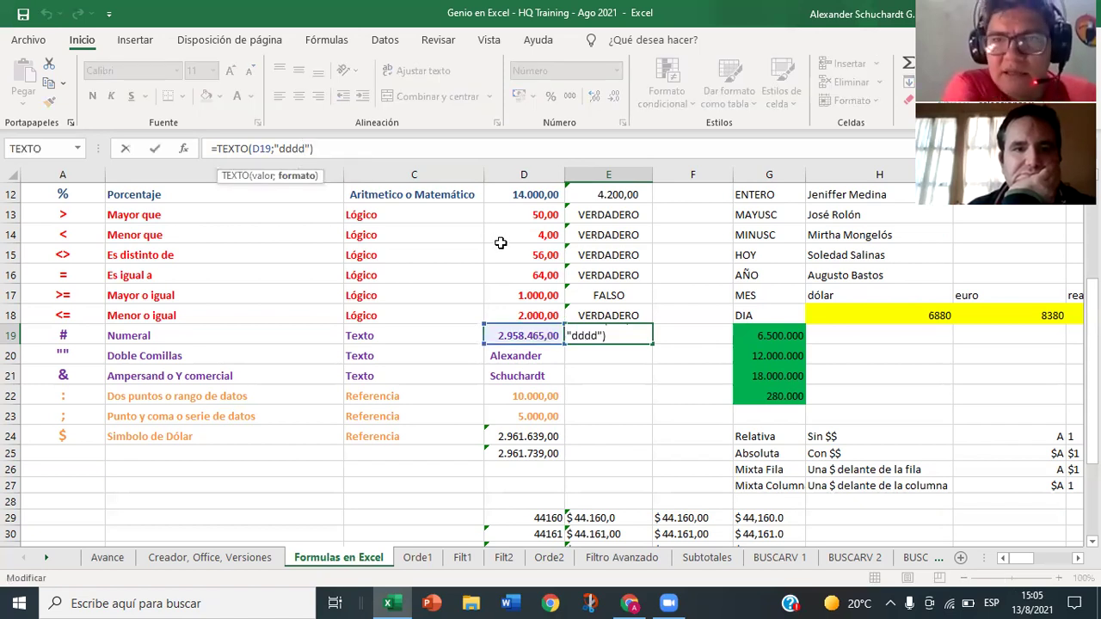
key("Return")
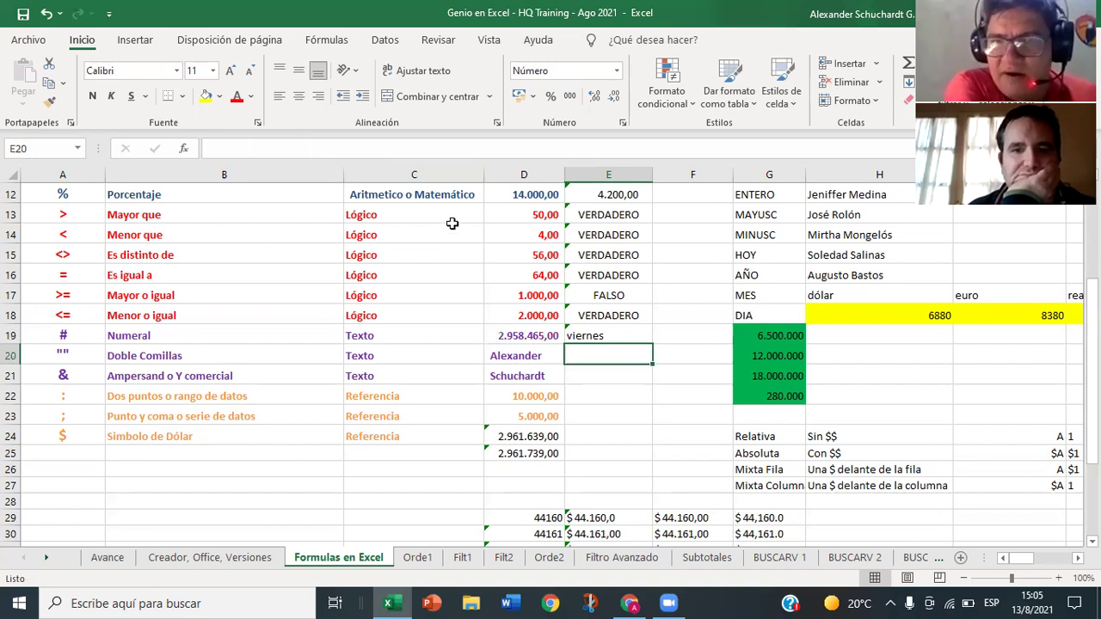
Step: Replace the format code in E19's TEXTO formula with uppercase "DDDD"
left_click(585, 337)
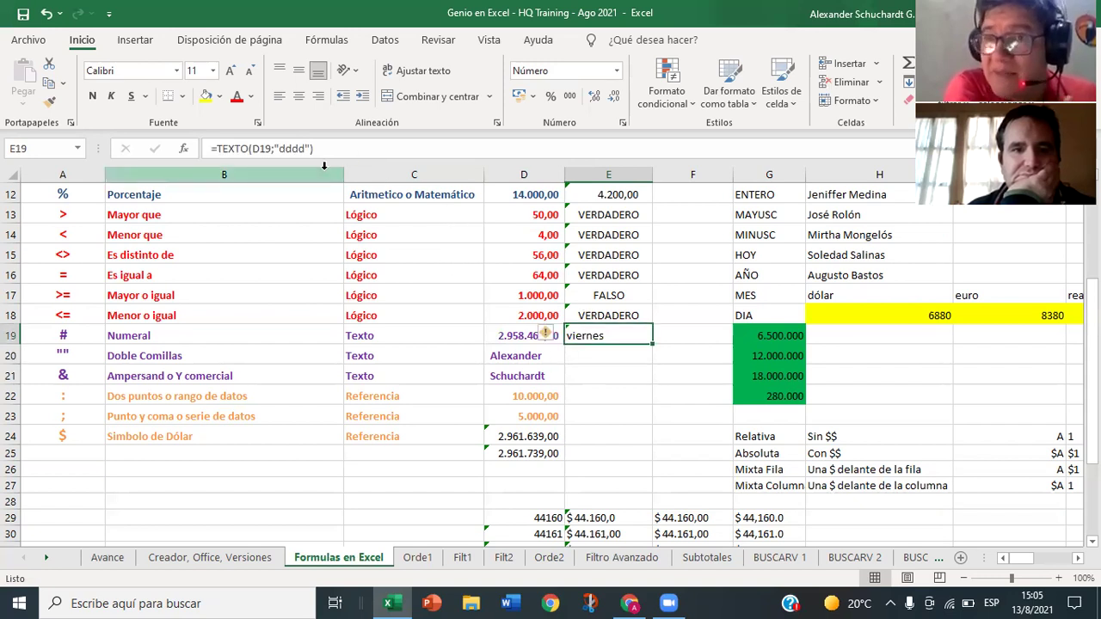
left_click(304, 148)
key("BackSpace")
key("BackSpace")
key("BackSpace")
key("BackSpace")
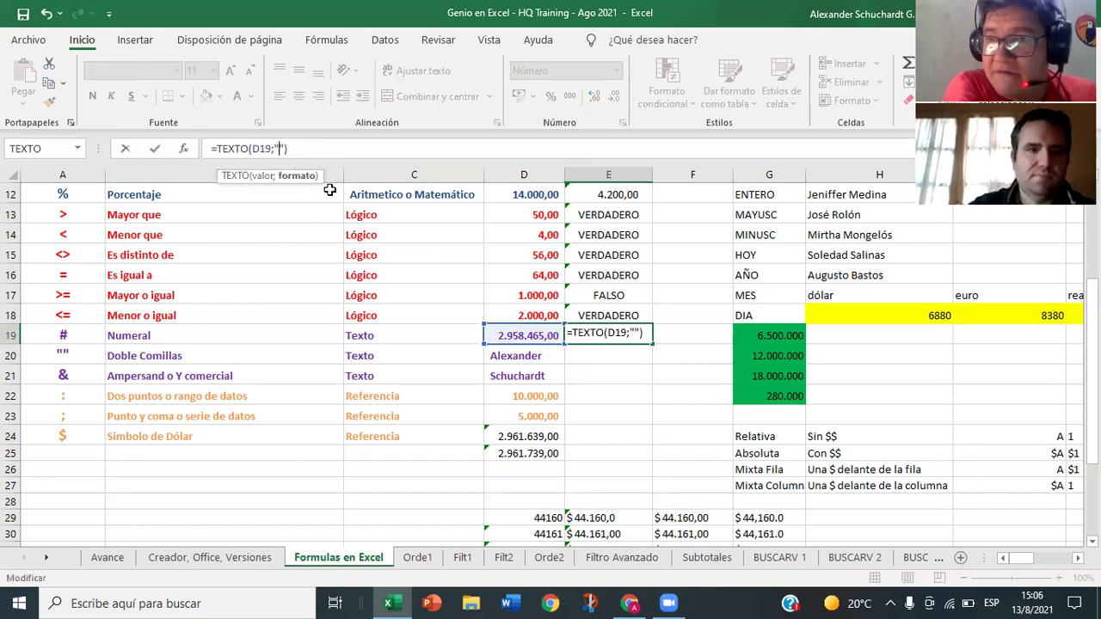
type("DDDD")
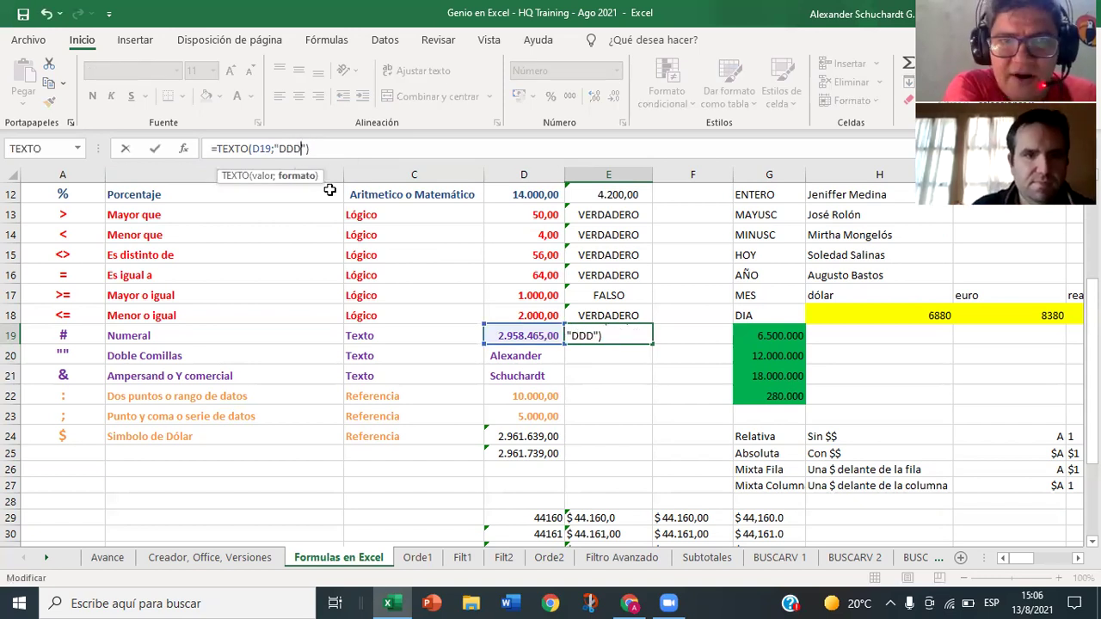
key("Return")
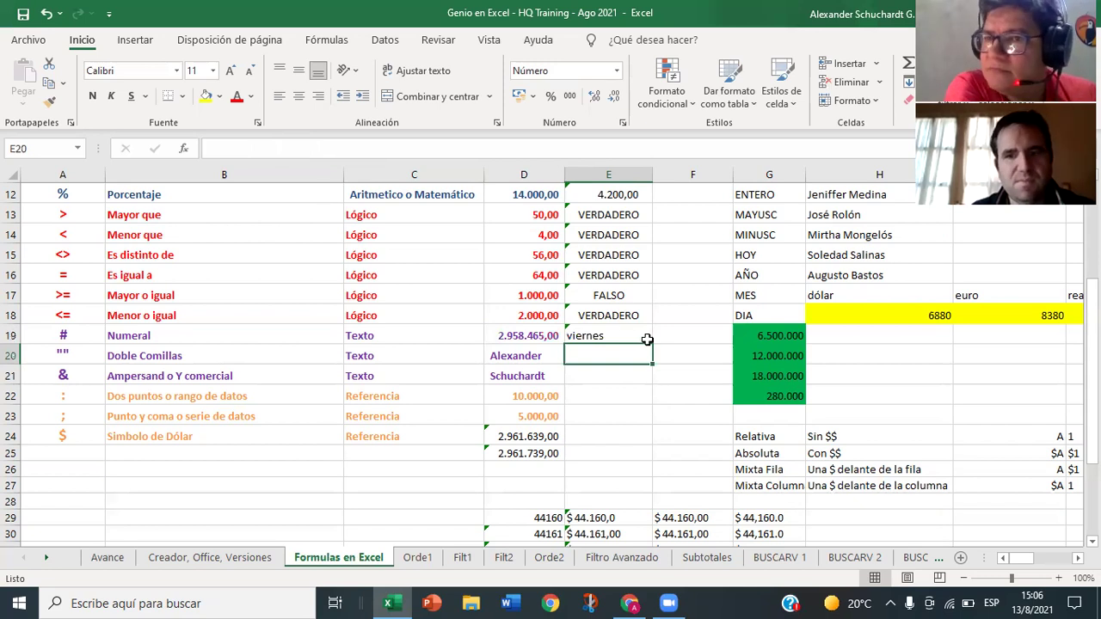
Step: Replace the format code in E19's TEXTO formula with the mixed-case "Dddd"
left_click(605, 334)
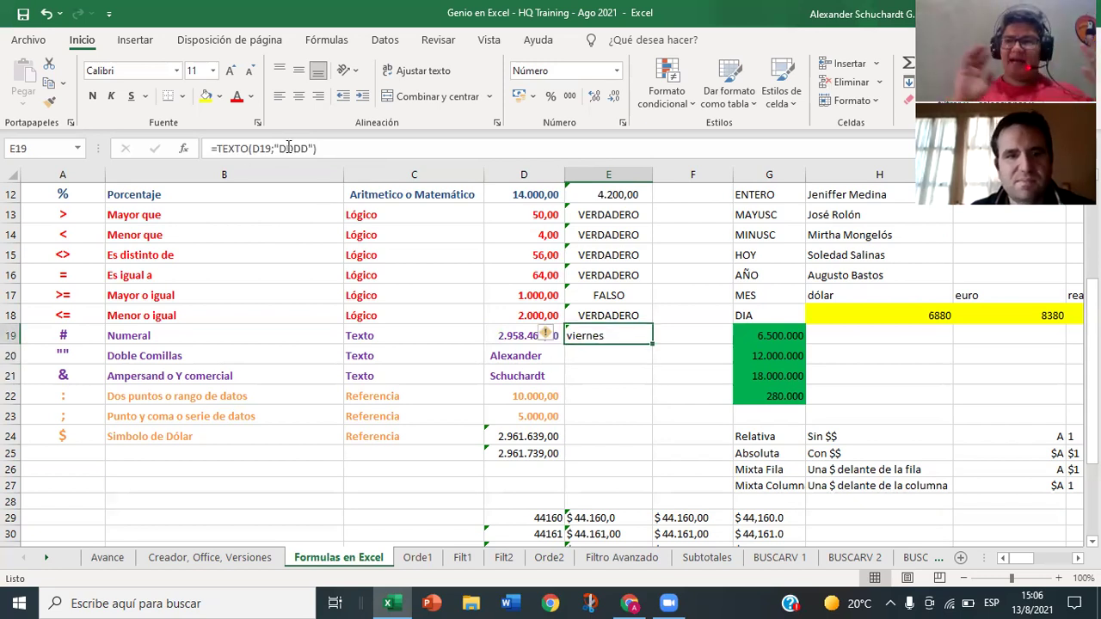
left_click(311, 148)
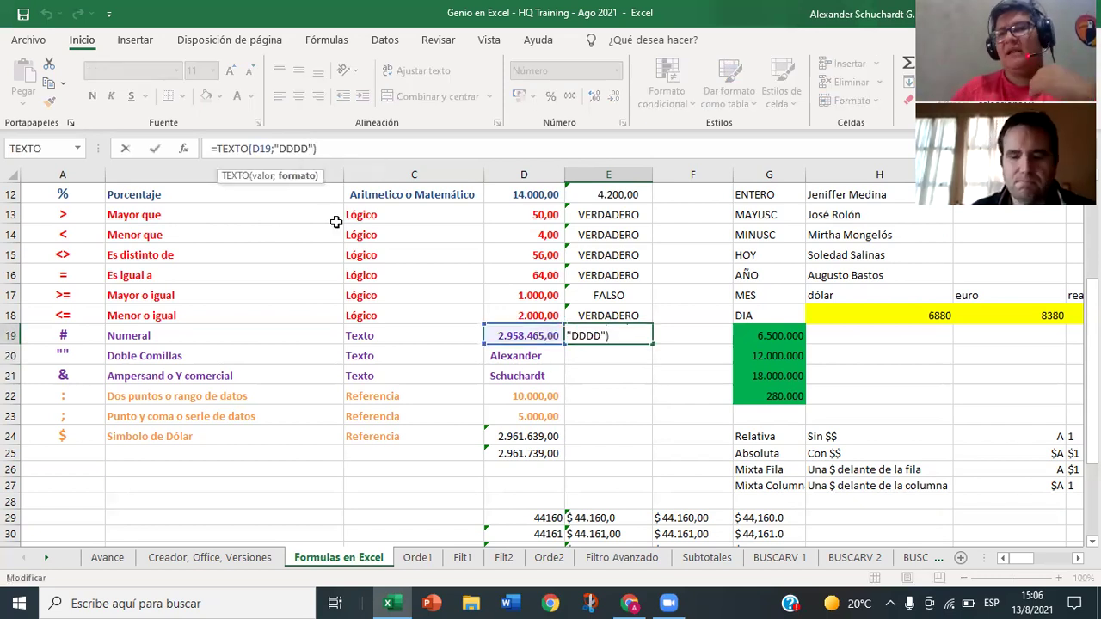
key("BackSpace")
key("BackSpace")
key("BackSpace")
key("BackSpace")
type("D")
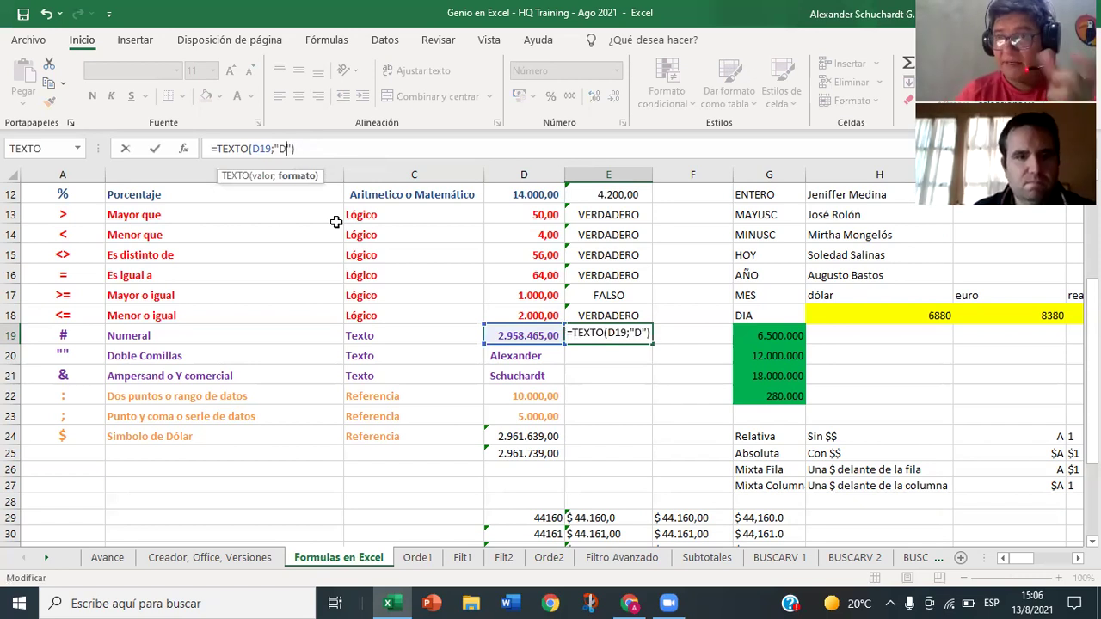
type("DDD")
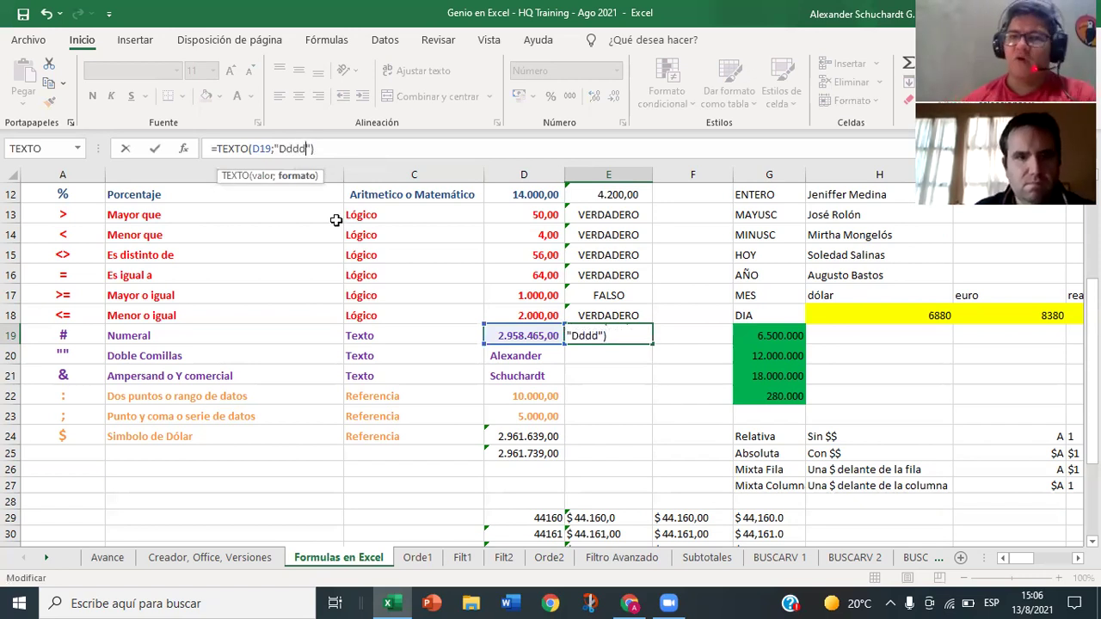
key("Return")
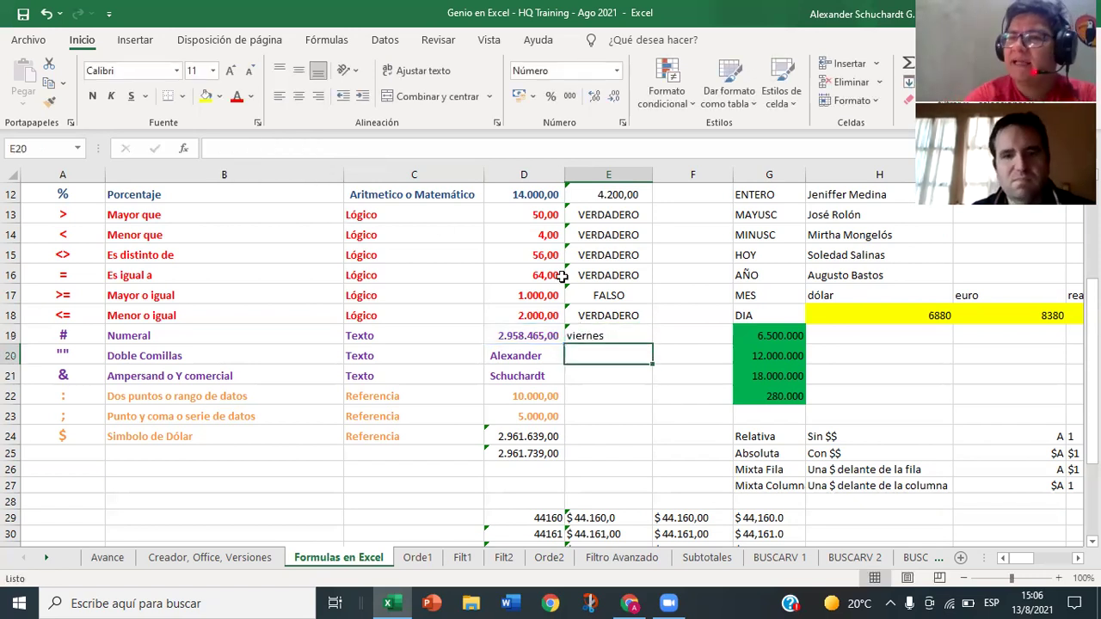
Step: Change the initial capital of the format code in E19's TEXTO formula to lowercase, giving "dddd"
left_click(571, 335)
left_click(287, 150)
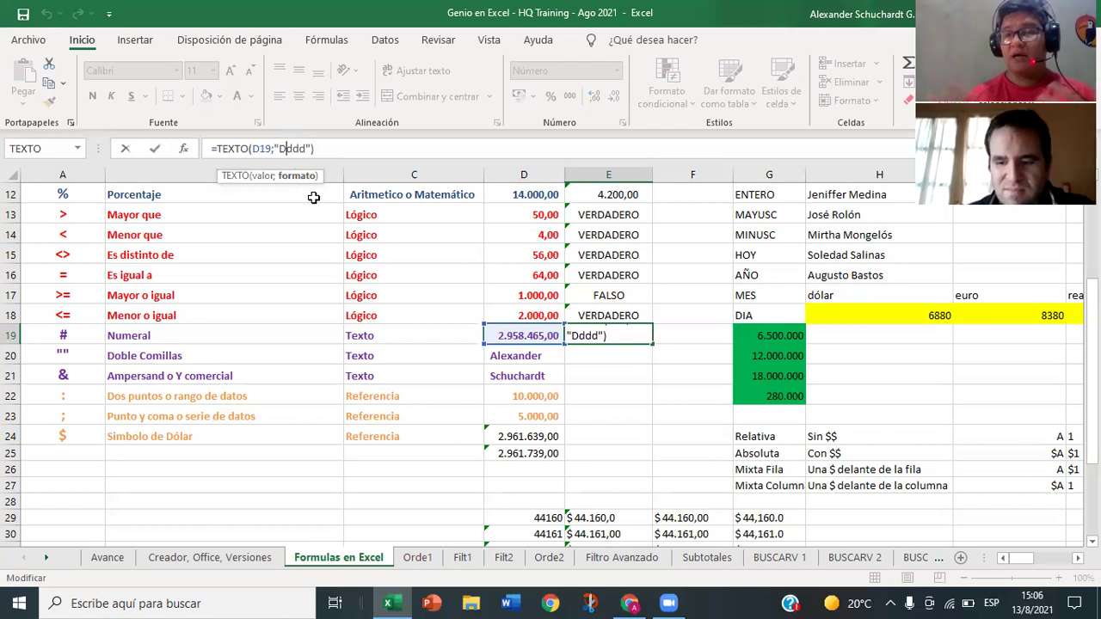
key("BackSpace")
type("d")
key("Return")
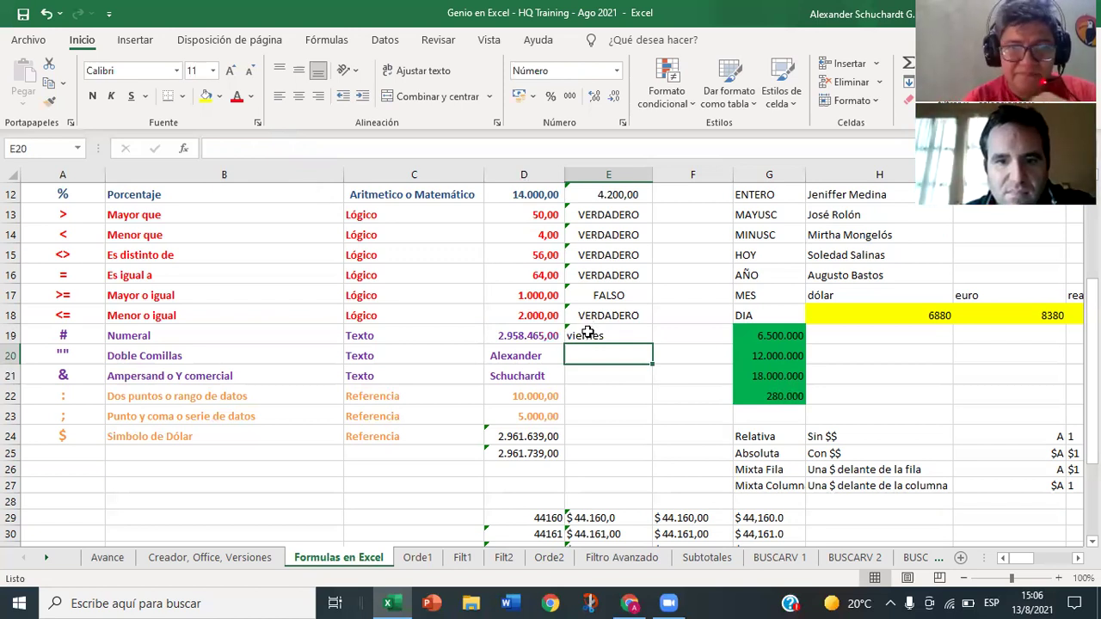
key("Up")
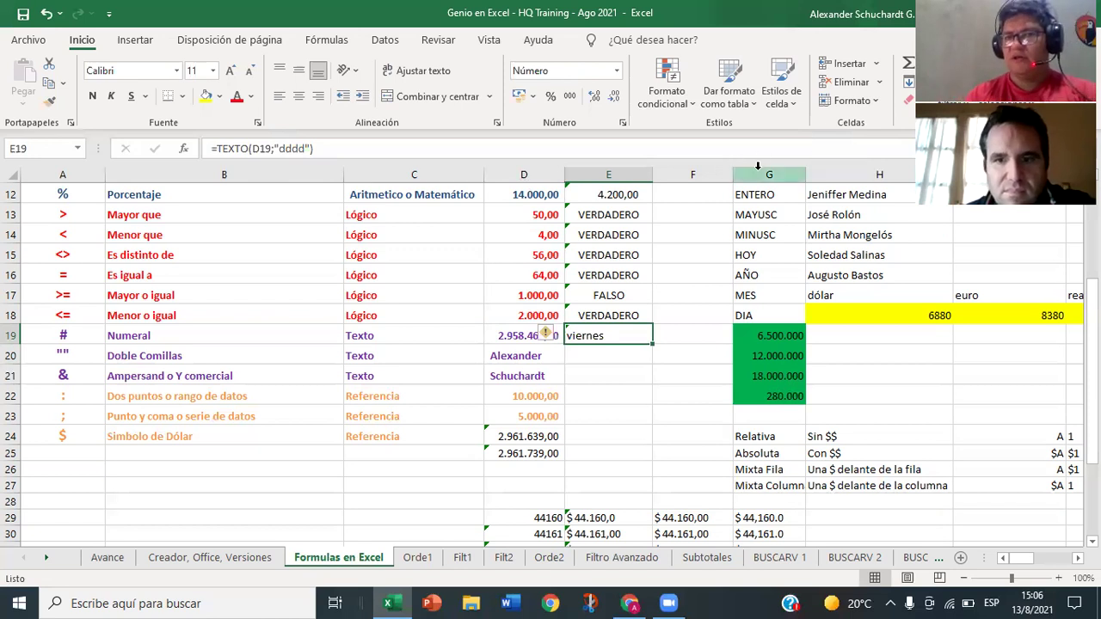
Step: Insert the function name mayusc directly before TEXTO in E19's formula
left_click(766, 211)
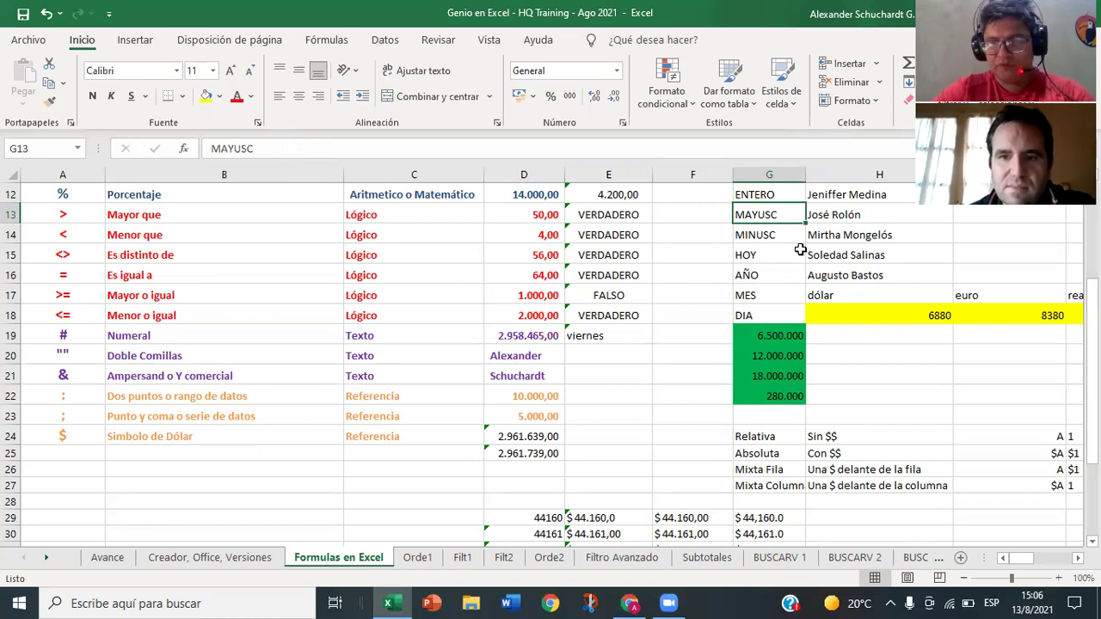
left_click(634, 336)
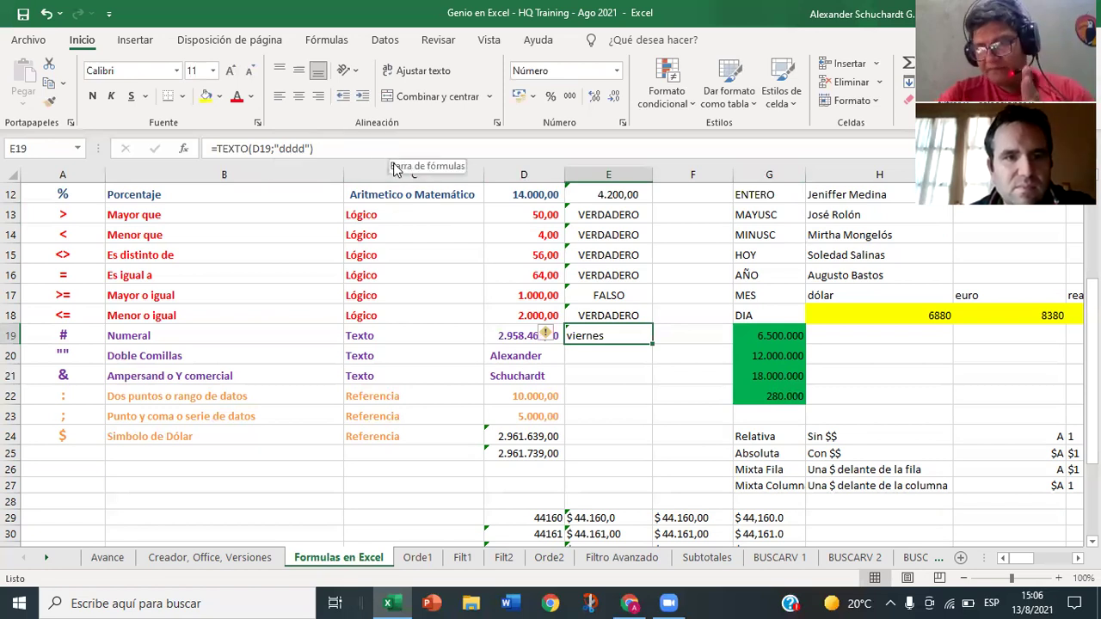
left_click(215, 148)
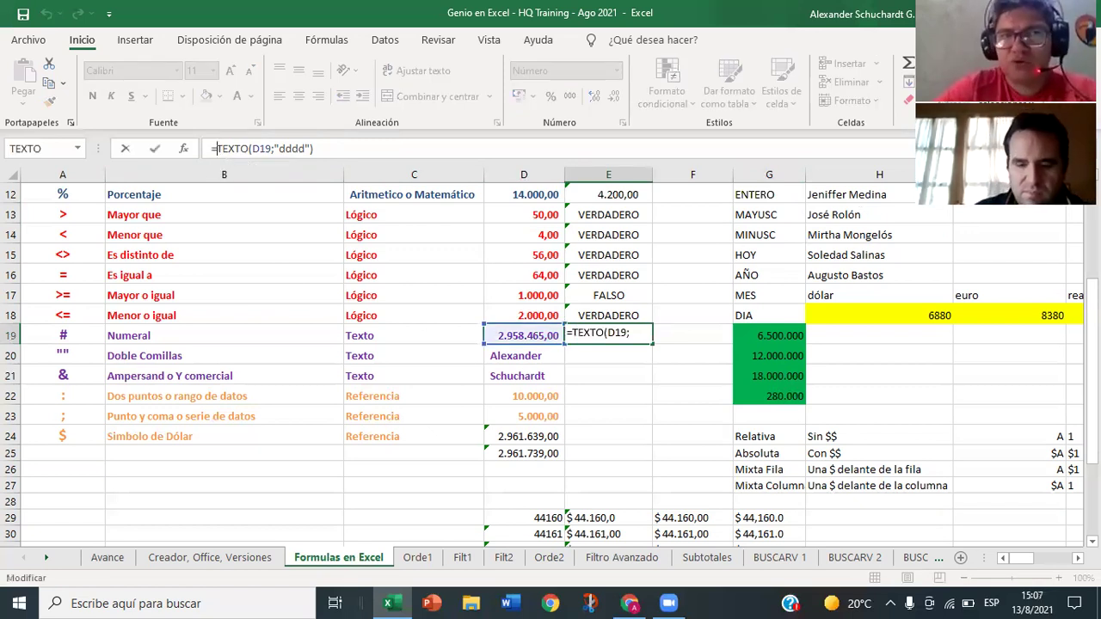
type("ma")
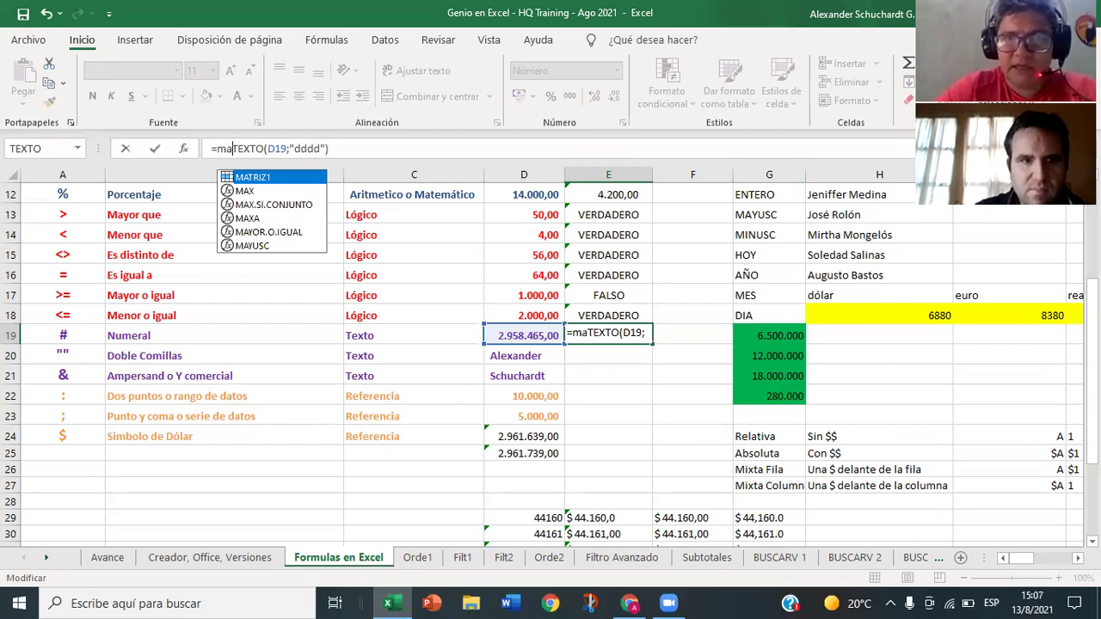
type("yusc")
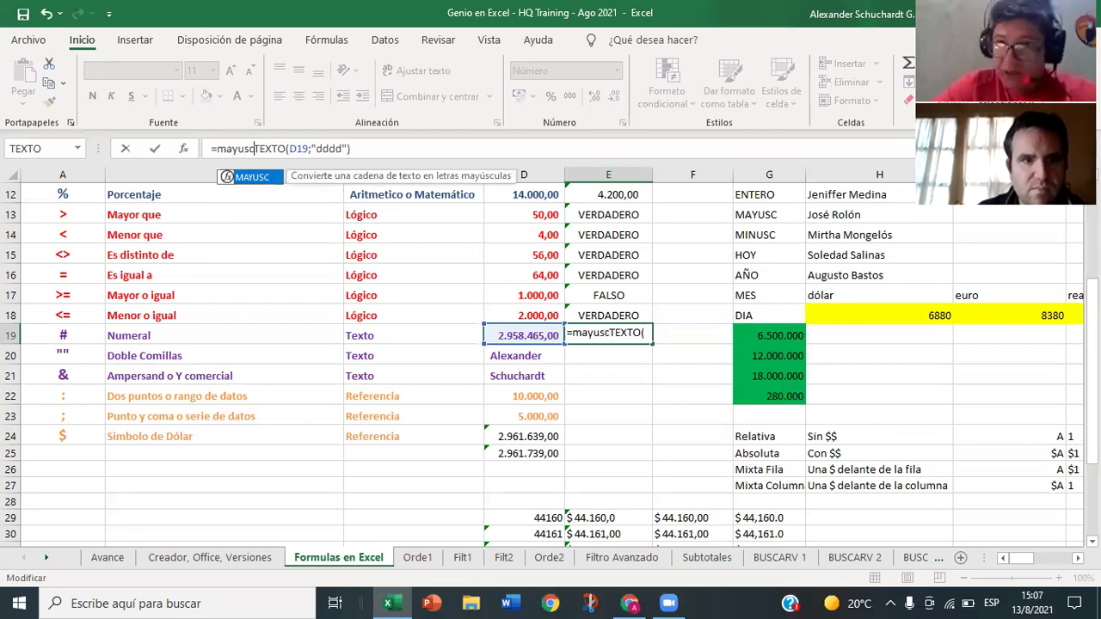
key("Return")
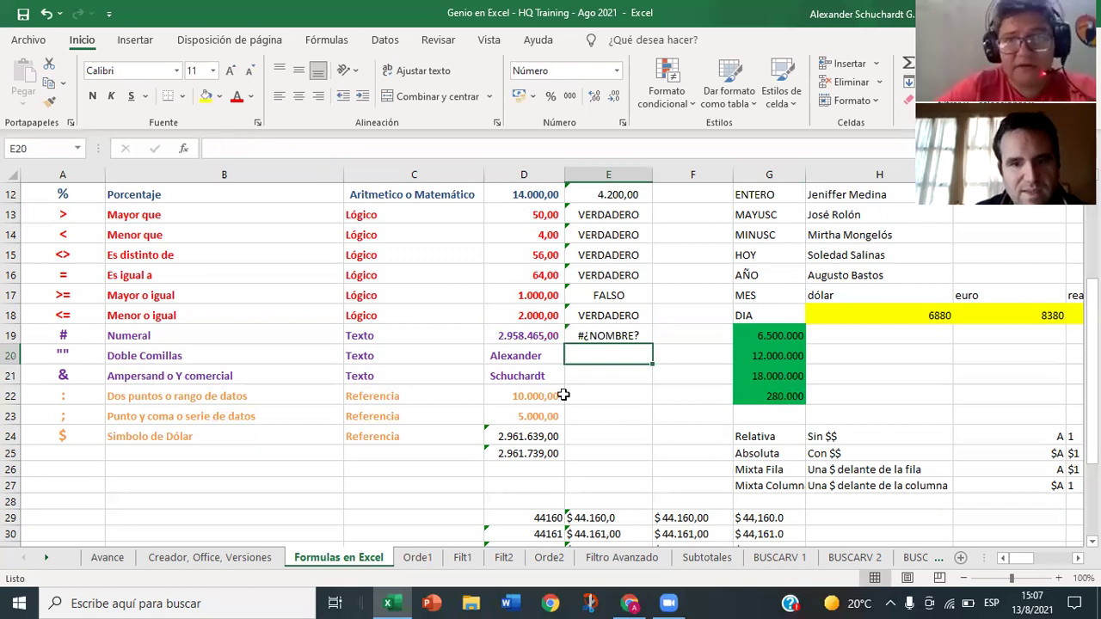
Step: Enclose the TEXTO call in E19 in parentheses as MAYUSC's argument, giving =MAYUSC(TEXTO(D19;"dddd"))
left_click(586, 332)
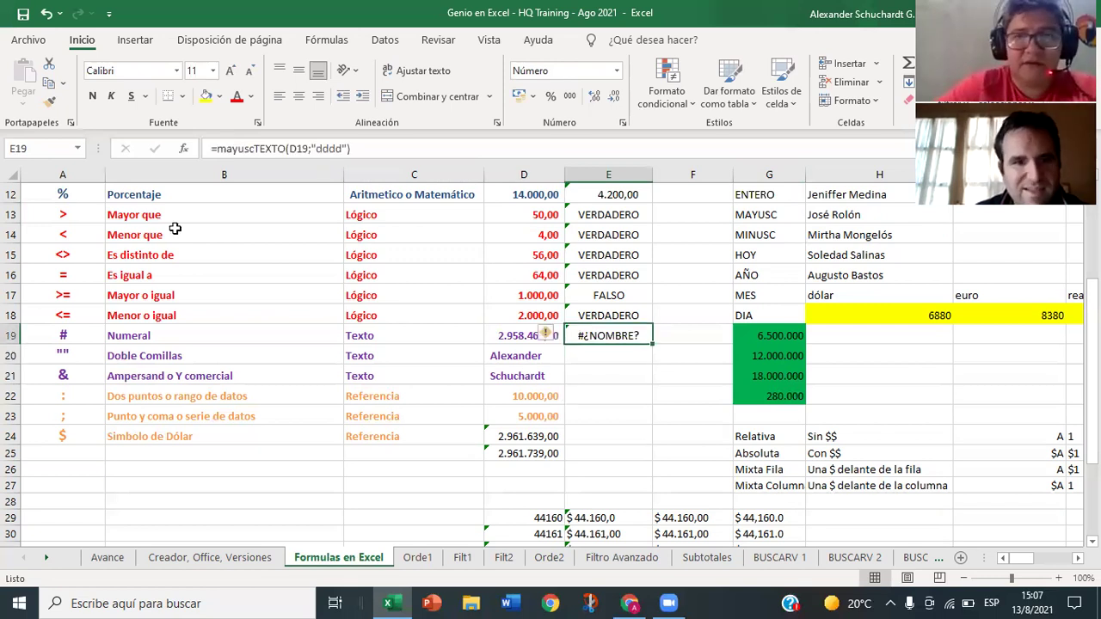
left_click(254, 148)
type(")")
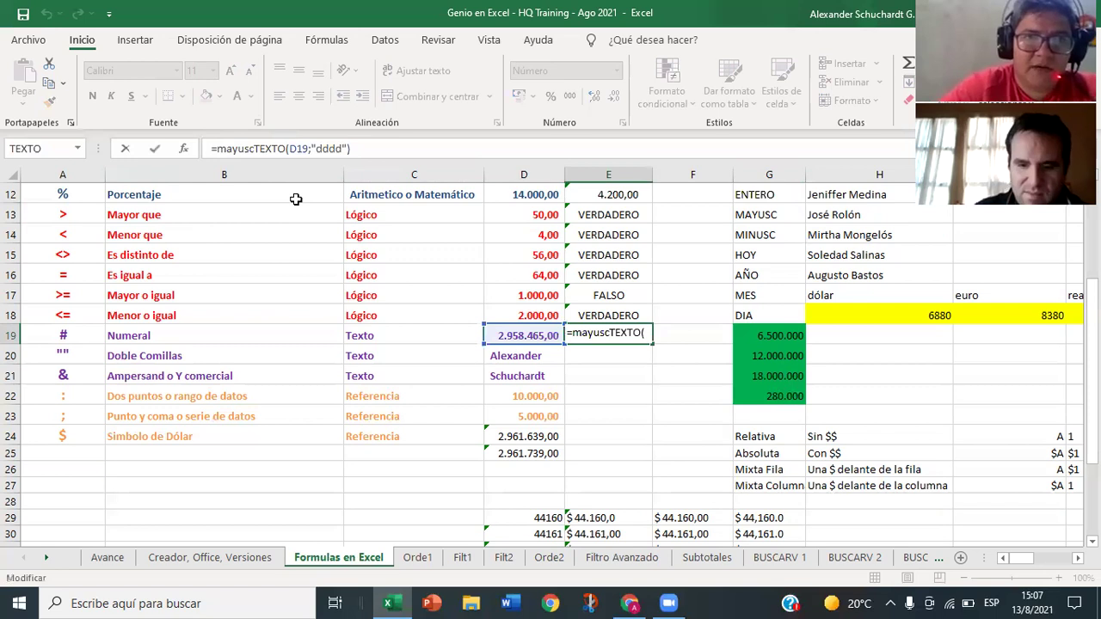
type("¿")
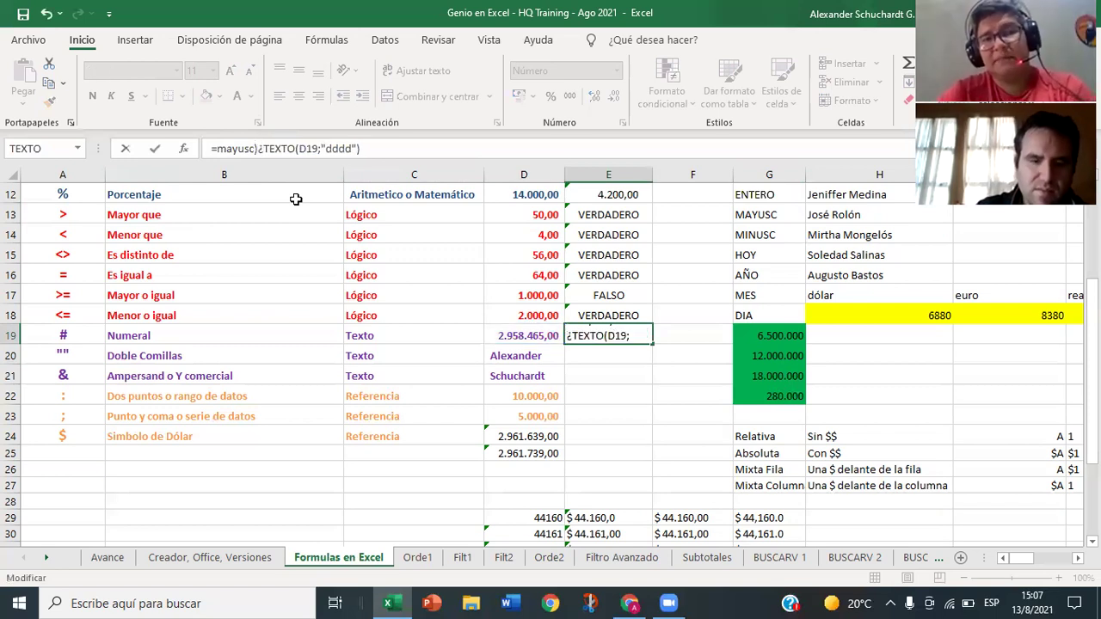
key("BackSpace")
key("BackSpace")
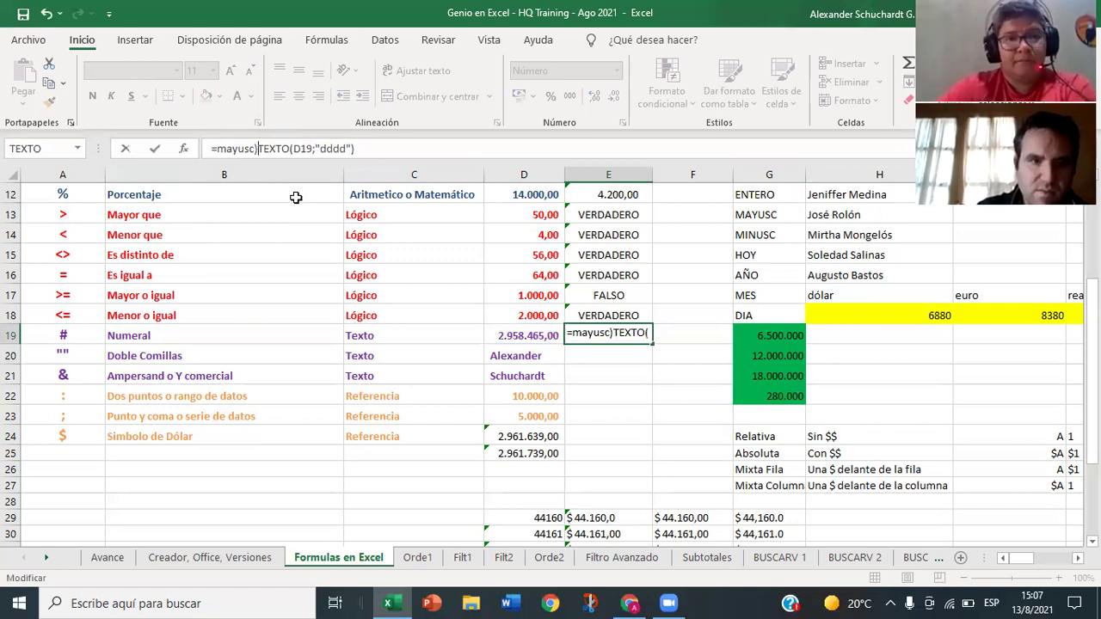
type("(")
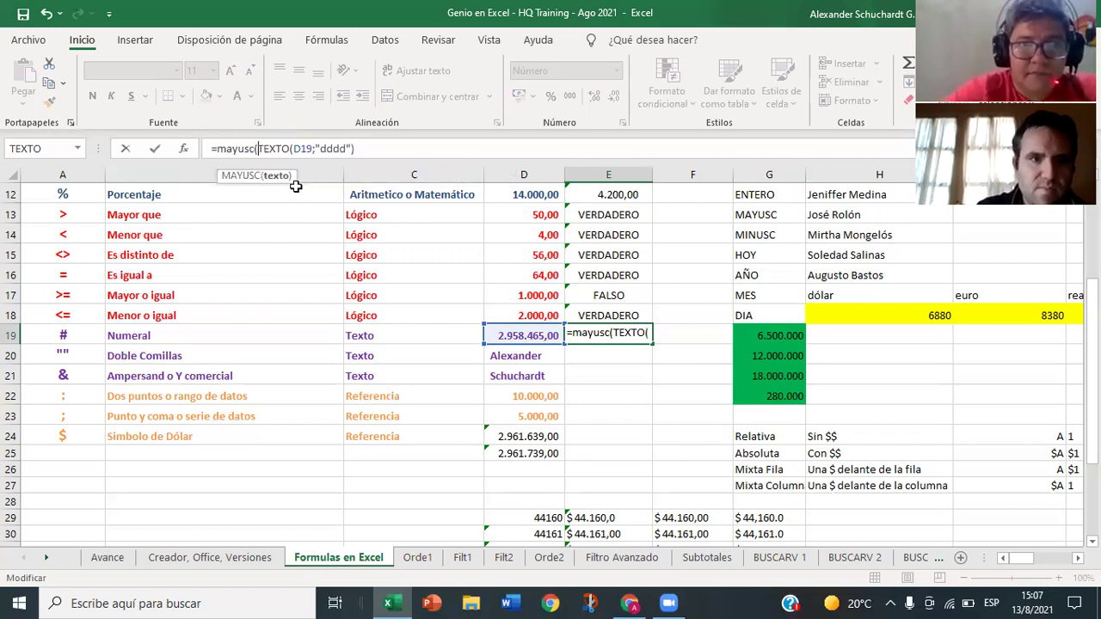
left_click(361, 151)
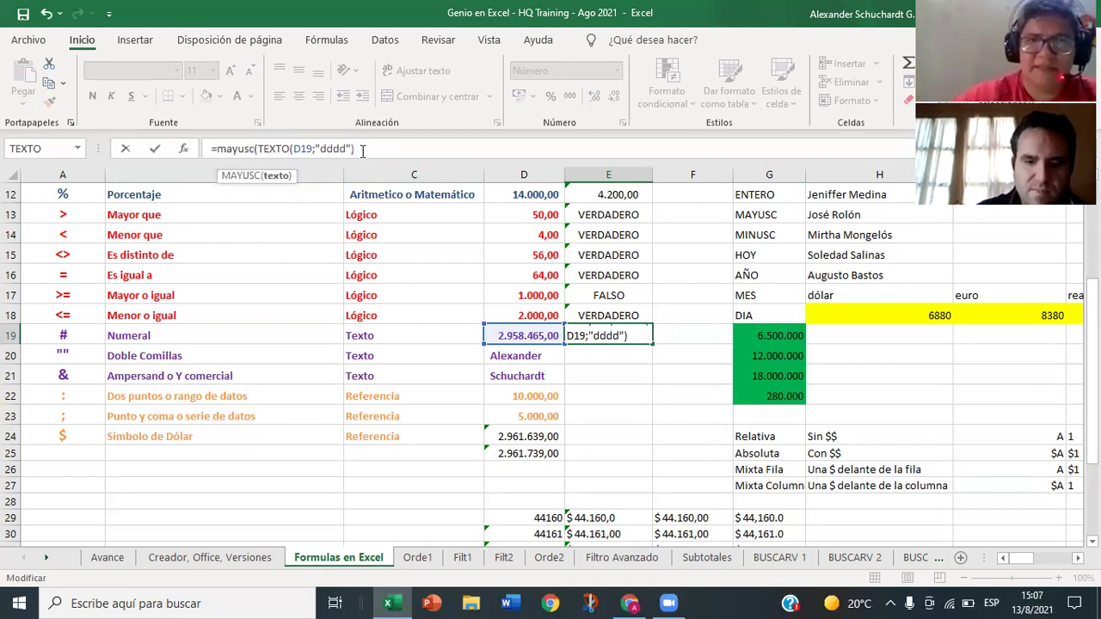
type("=")
key("BackSpace")
type(")")
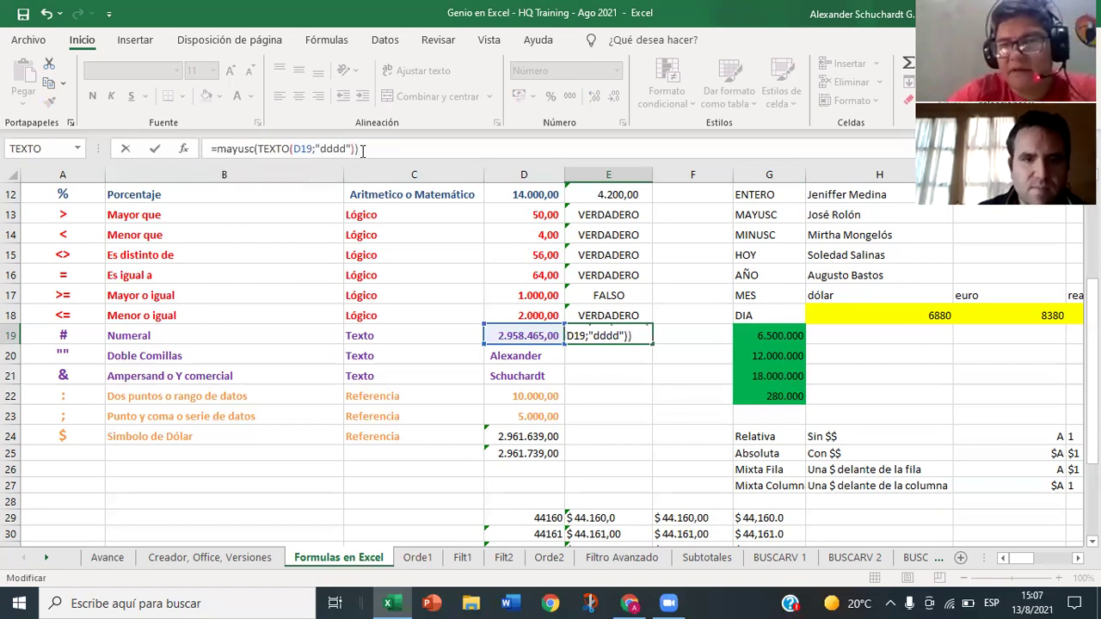
key("Return")
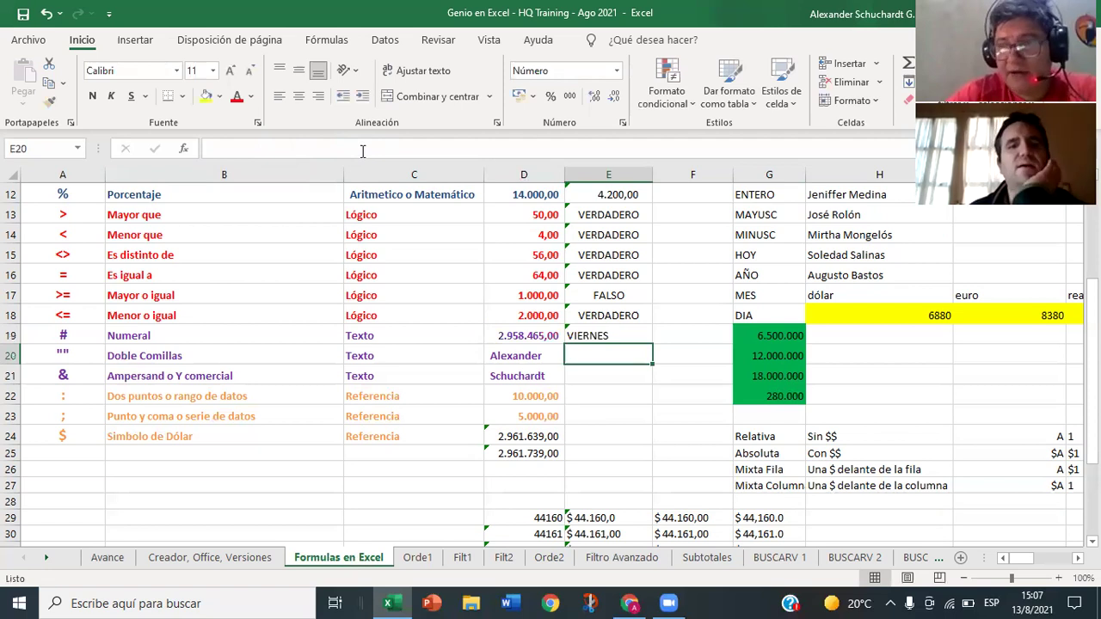
Step: Replace MAYUSC in E19's formula with the abbreviated function name nomp around the TEXTO call
left_click(631, 337)
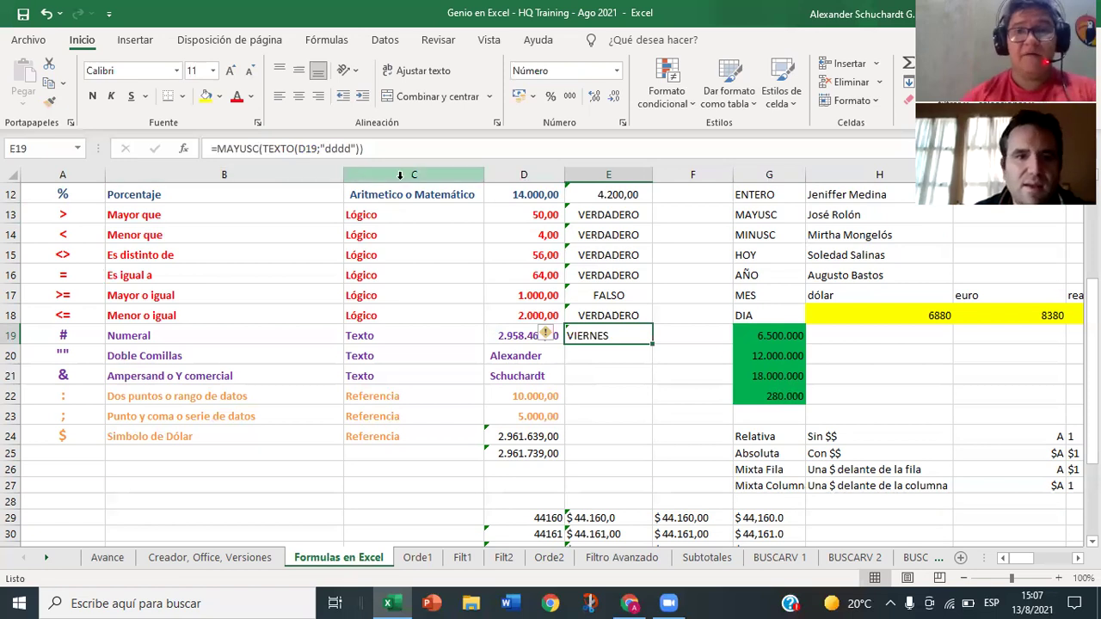
left_click(258, 148)
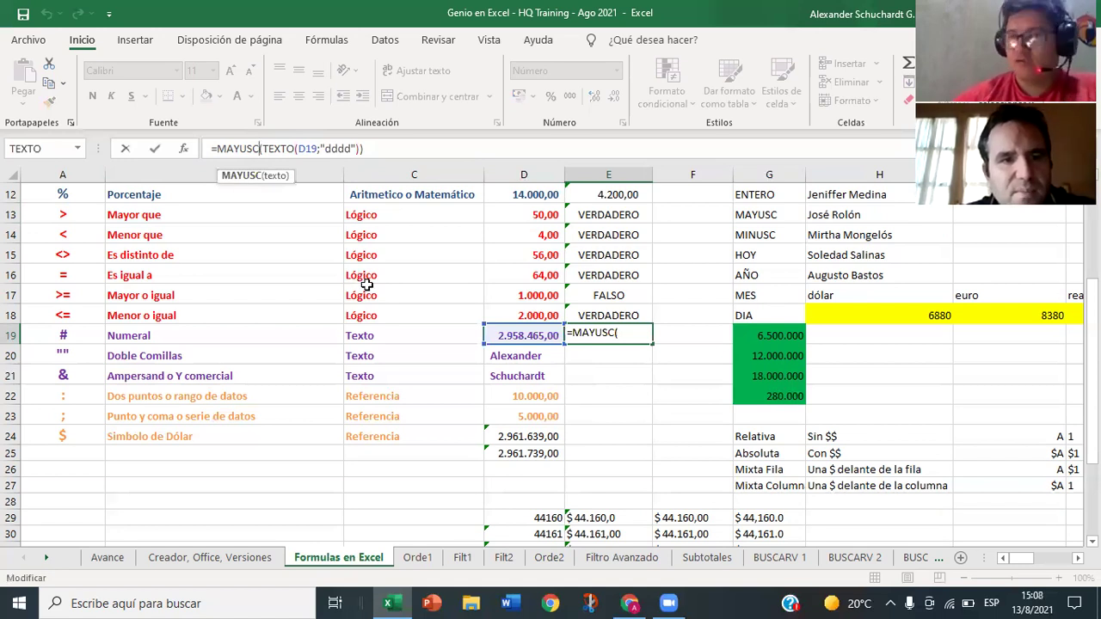
key("Left")
key("BackSpace")
key("BackSpace")
key("BackSpace")
key("BackSpace")
key("BackSpace")
key("BackSpace")
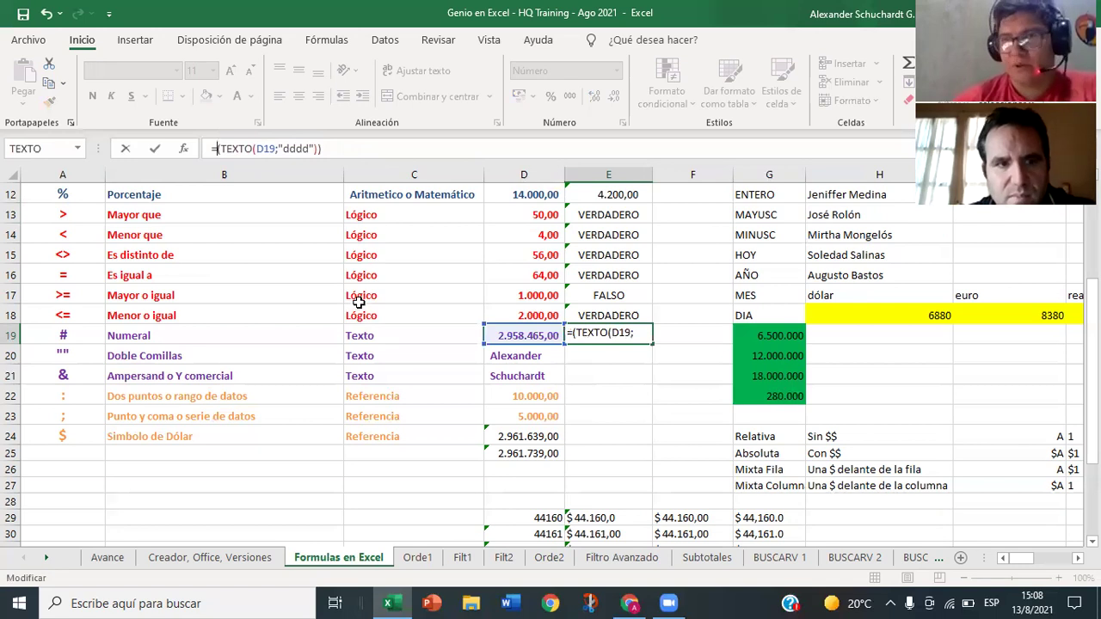
type("nom")
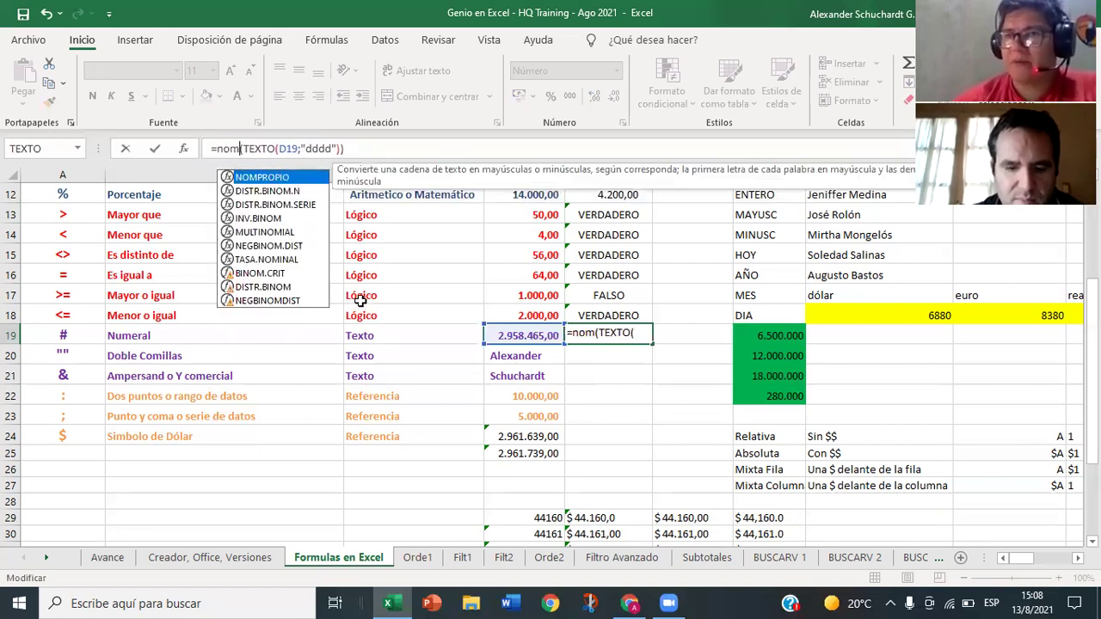
type("p")
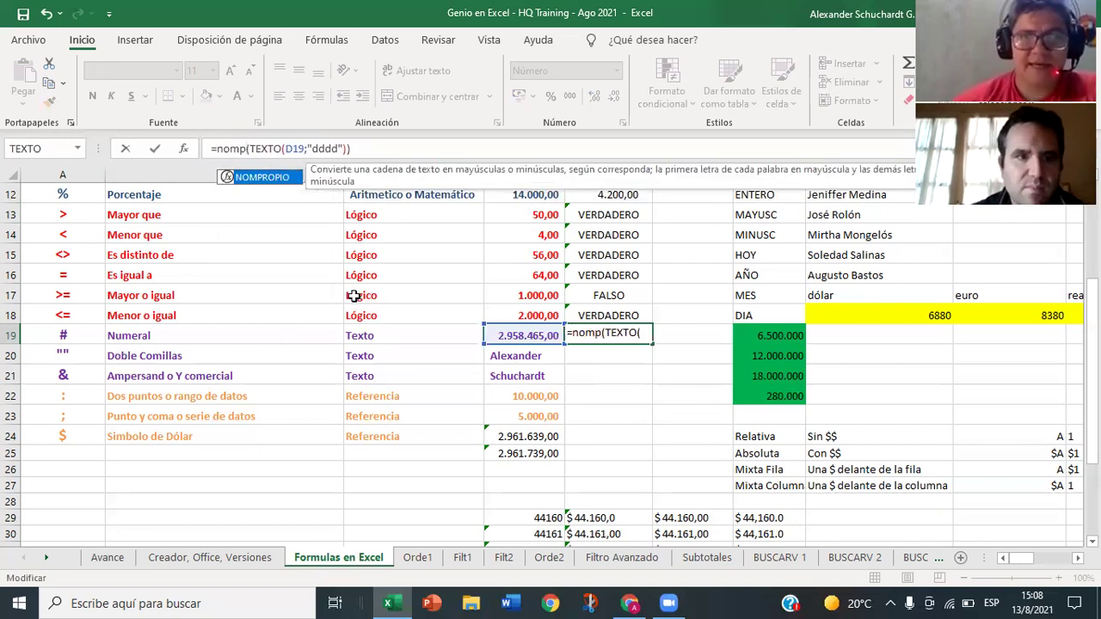
key("Return")
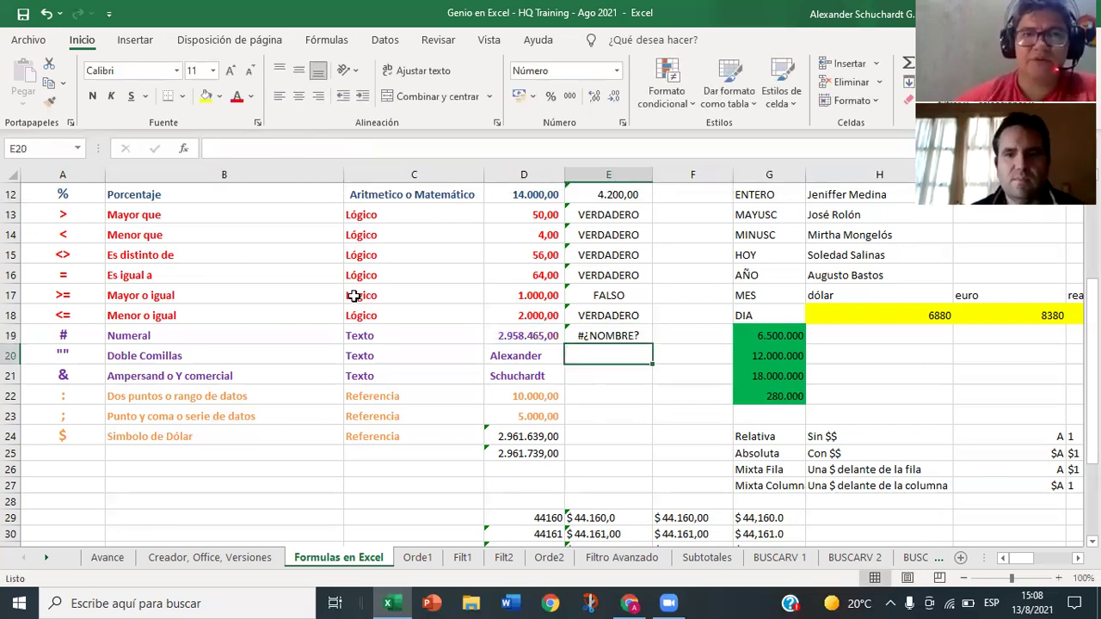
Step: Complete the outer function name in E19's formula to NOMPROPIO, giving =NOMPROPIO(TEXTO(D19;"dddd"))
left_click(613, 334)
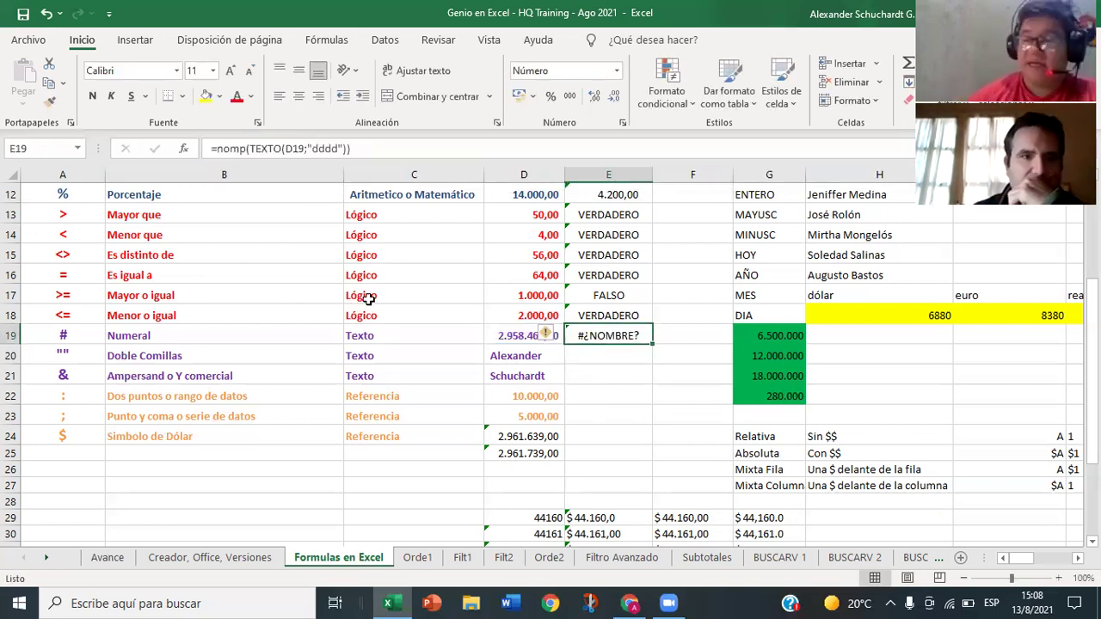
left_click(245, 148)
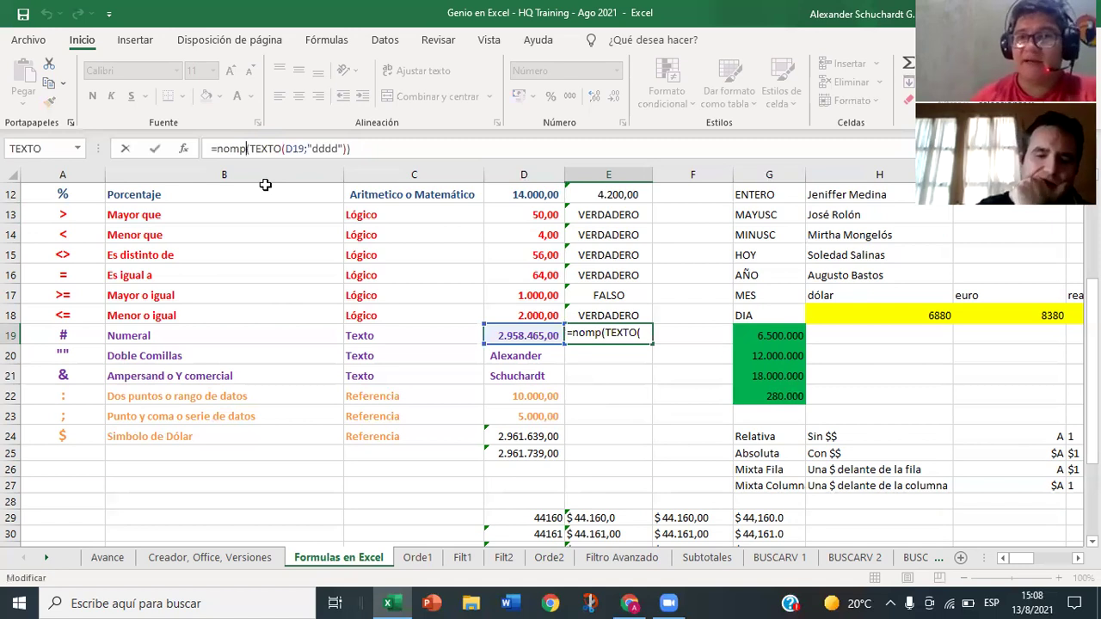
type("r")
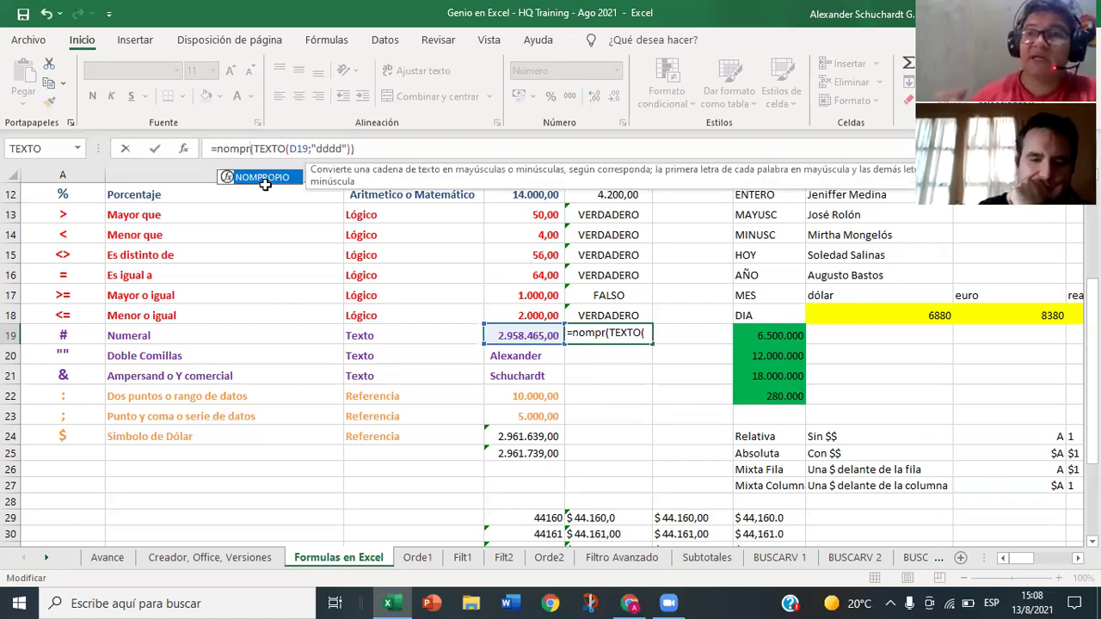
type("opio")
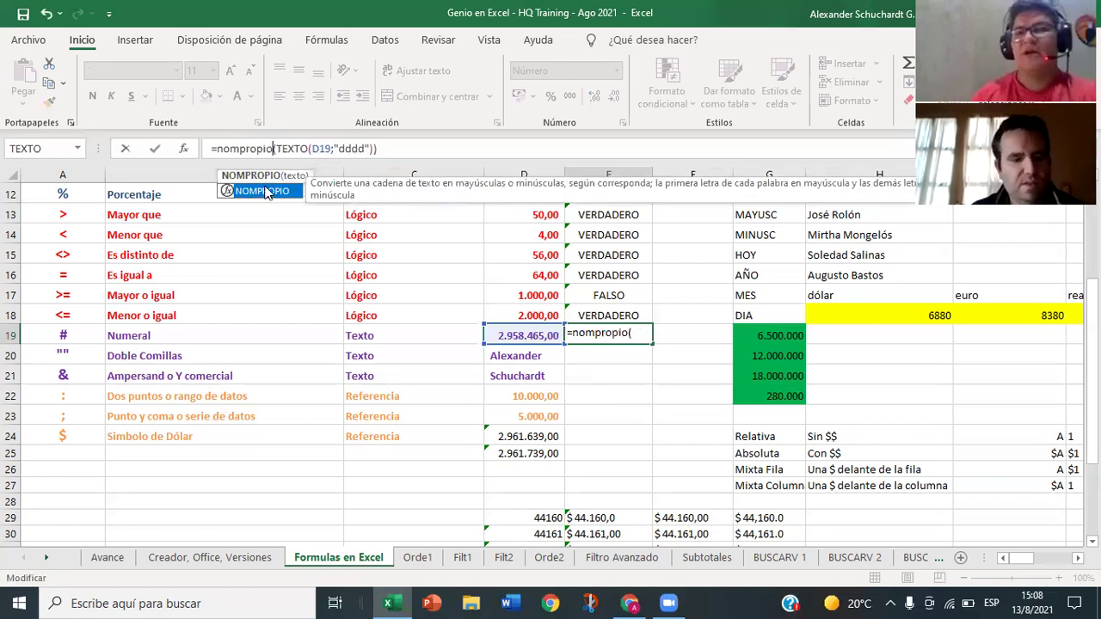
double_click(264, 191)
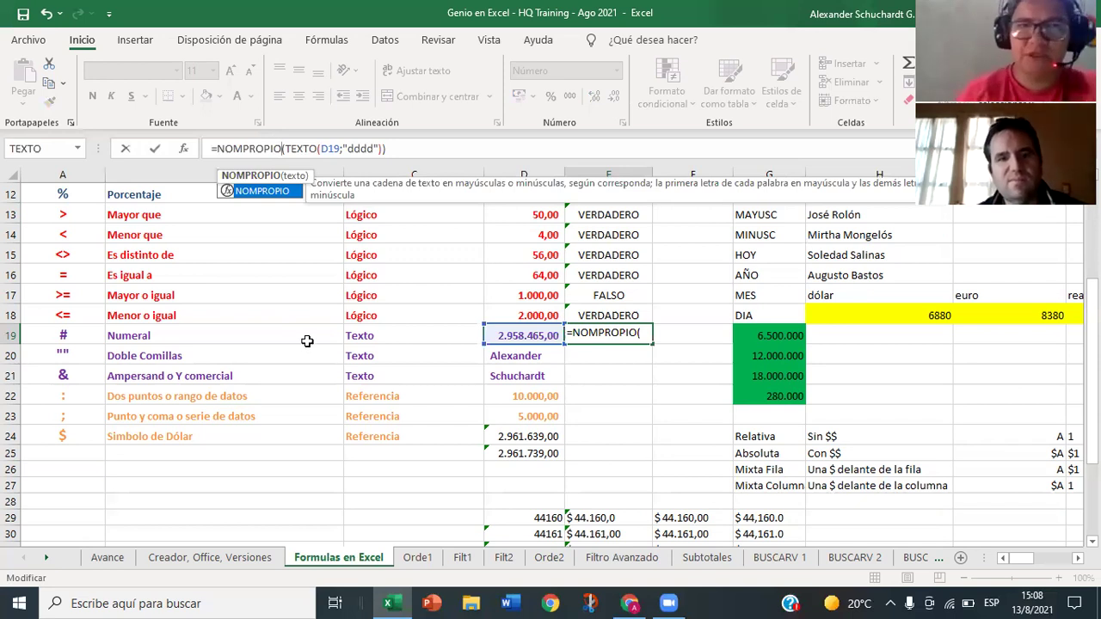
key("Return")
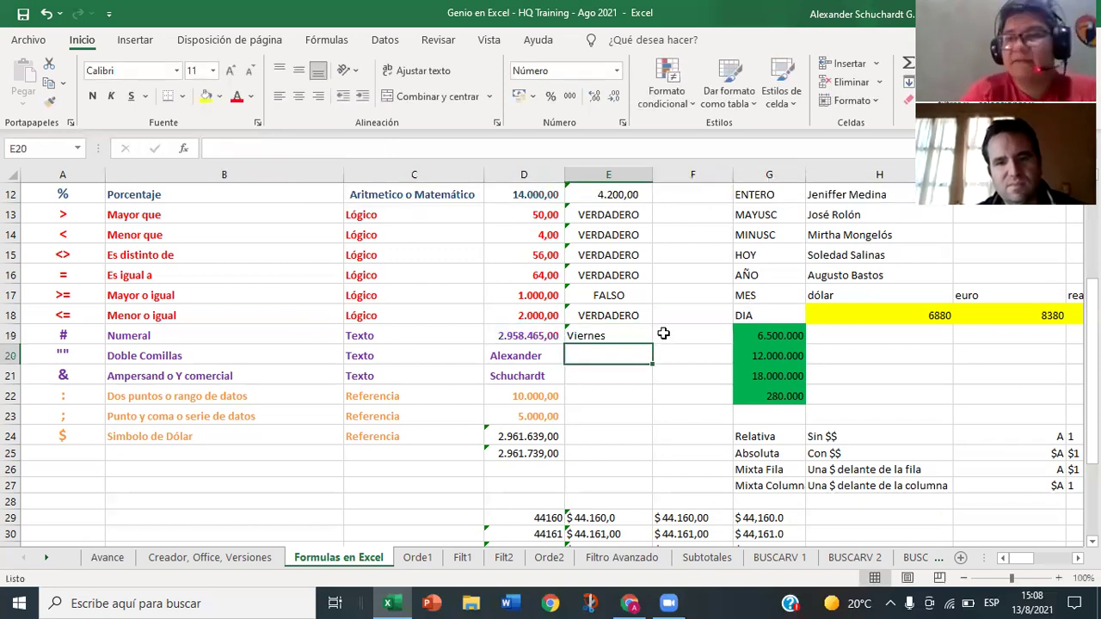
left_click(632, 334)
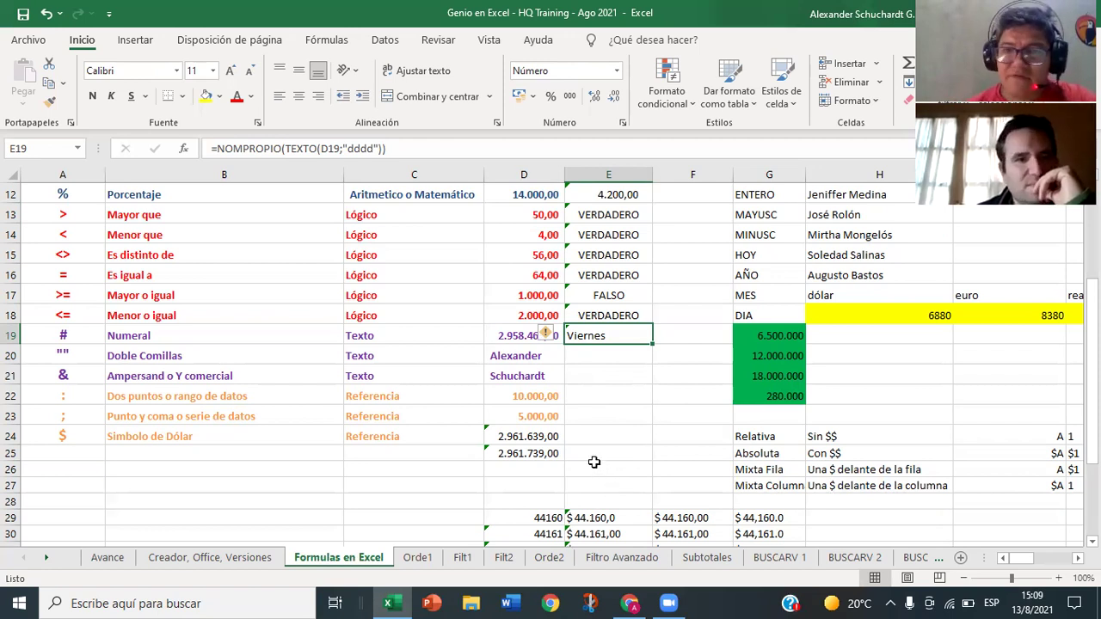
left_click(617, 417)
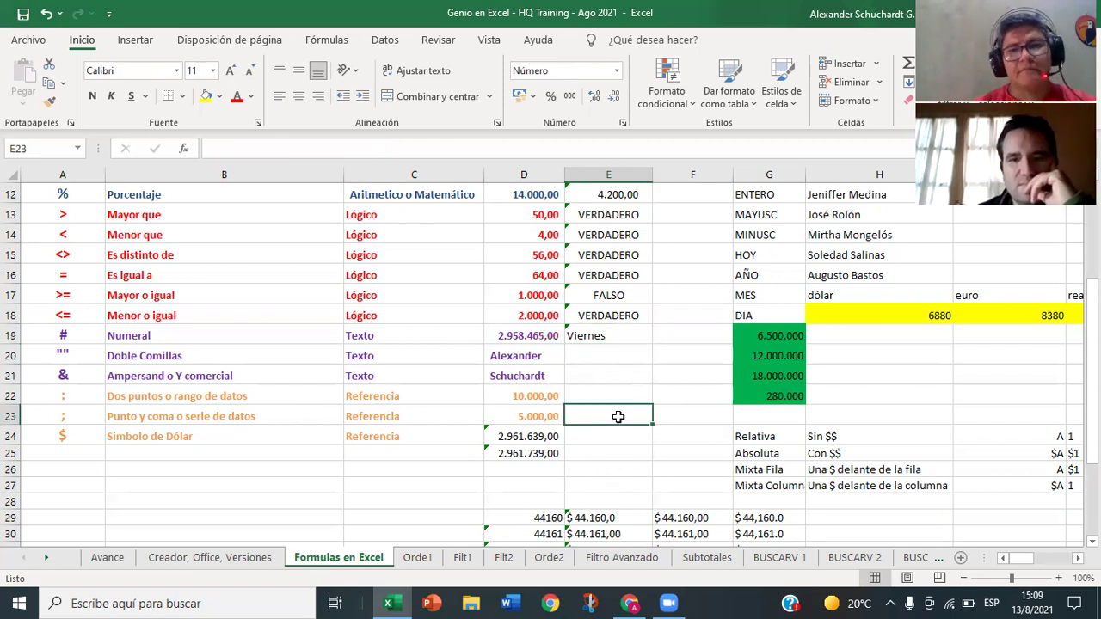
left_click(611, 365)
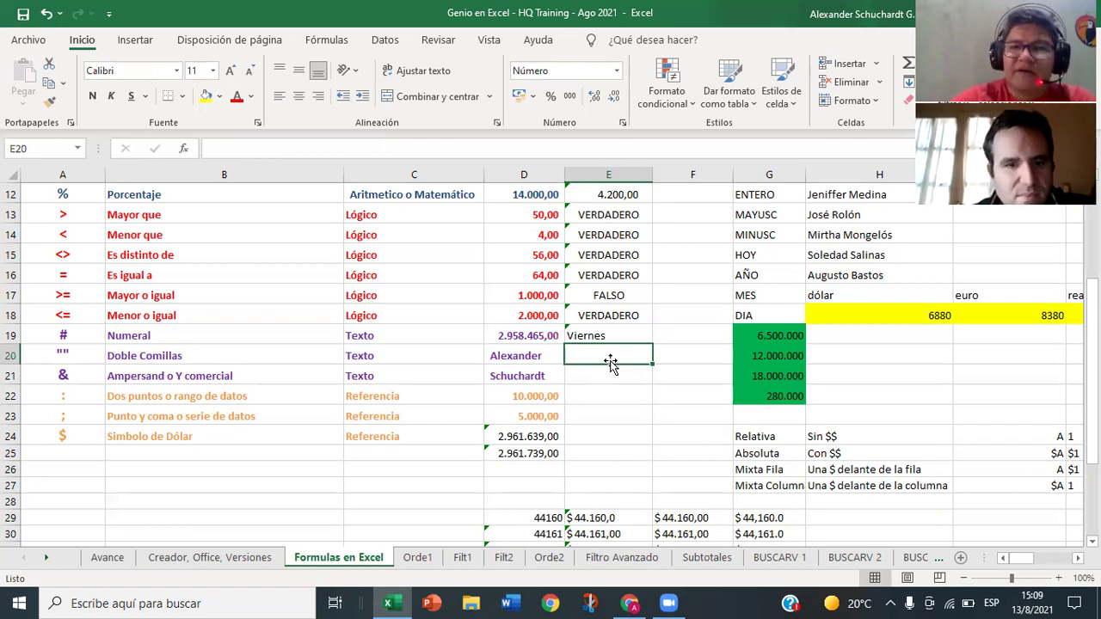
Step: Remove the NOMPROPIO function name from E19's formula, leaving =(TEXTO(D19;"dddd"))
left_click(611, 327)
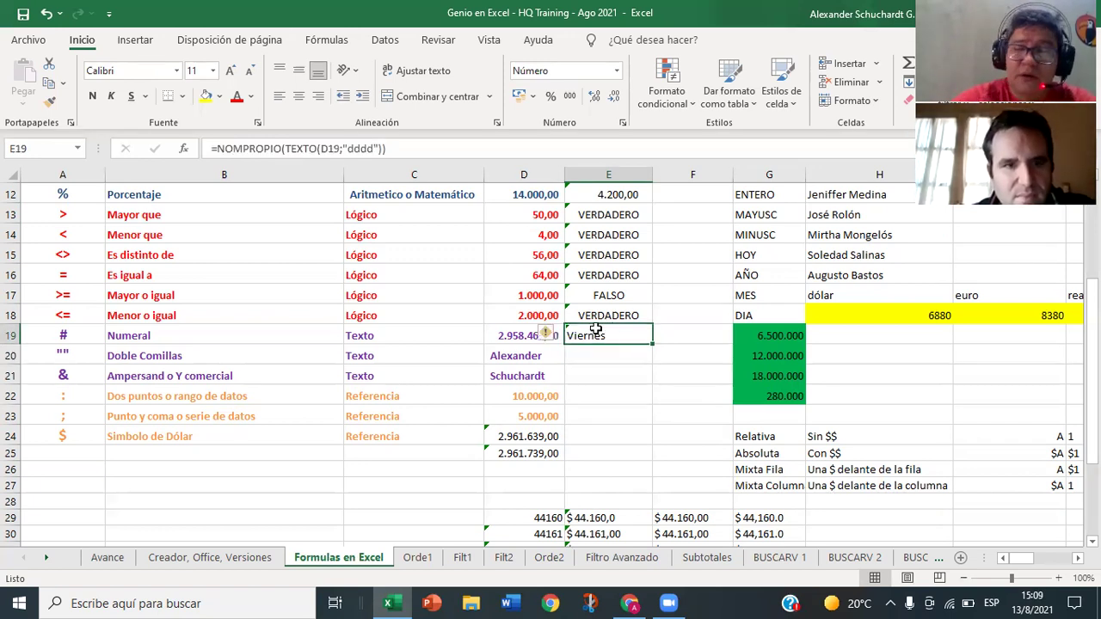
left_click(284, 149)
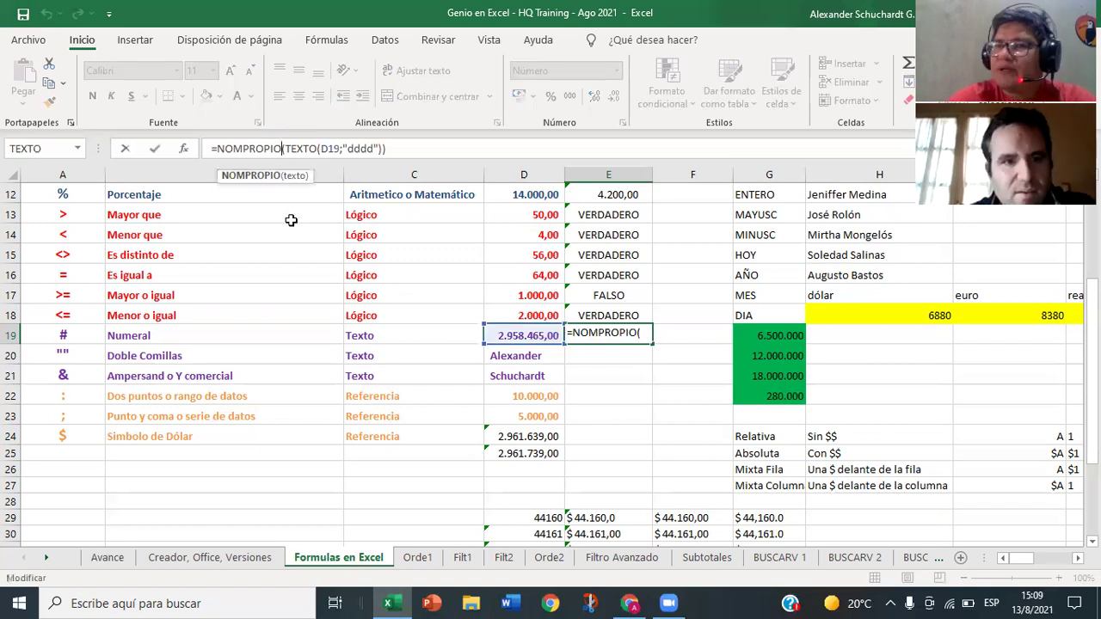
key("BackSpace")
key("BackSpace")
key("BackSpace")
key("BackSpace")
key("BackSpace")
key("BackSpace")
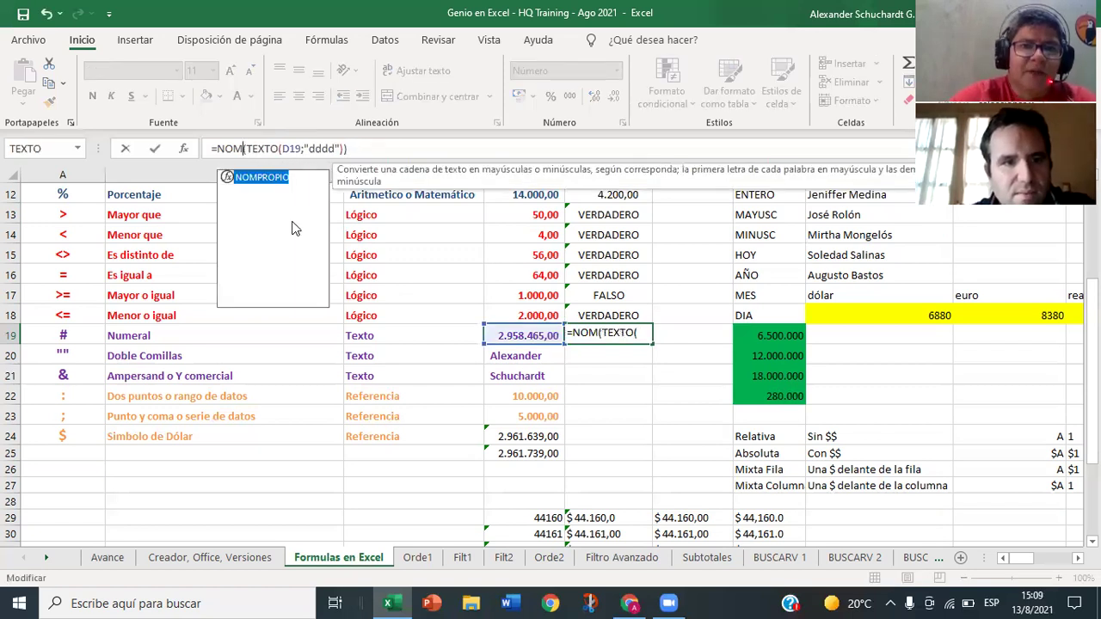
key("BackSpace")
key("BackSpace")
key("BackSpace")
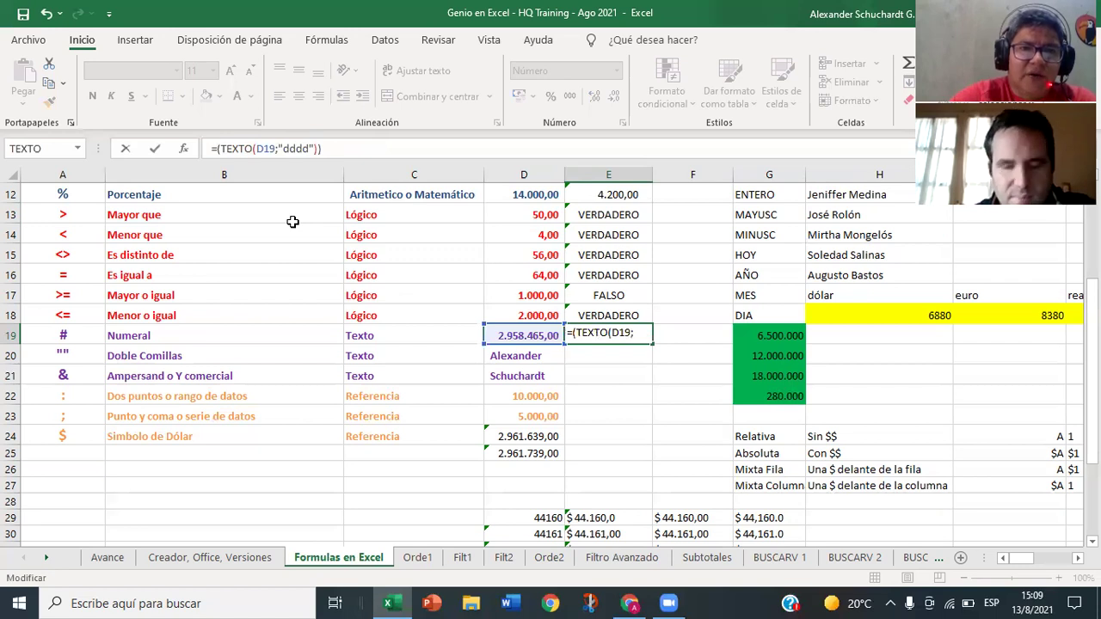
key("Return")
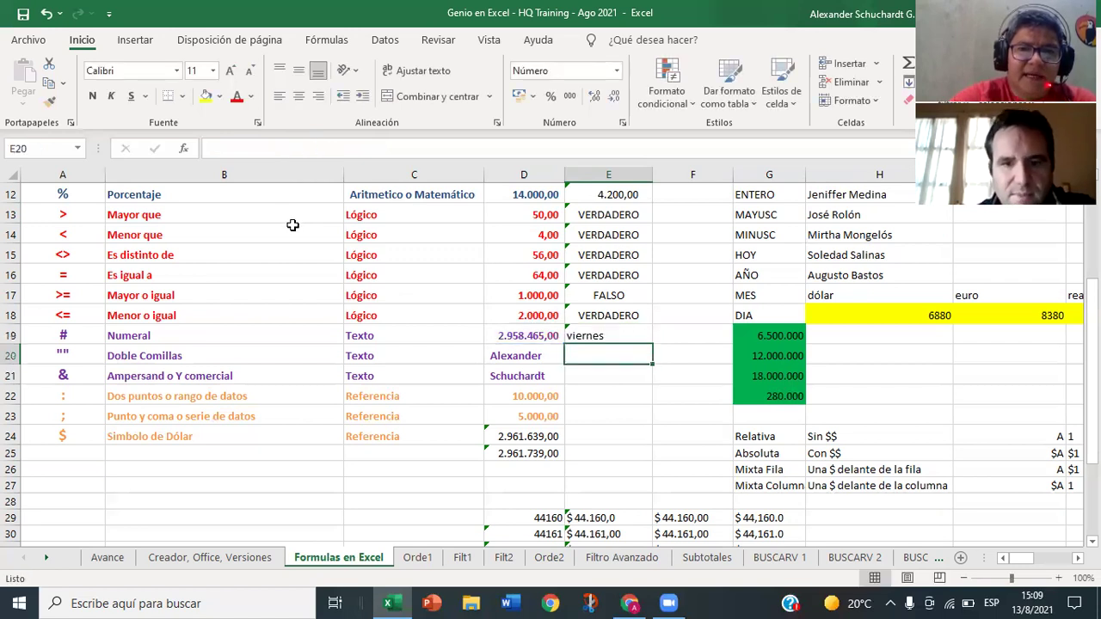
Step: Replace the day format code in E19's TEXTO formula with the month code "m"
left_click(584, 334)
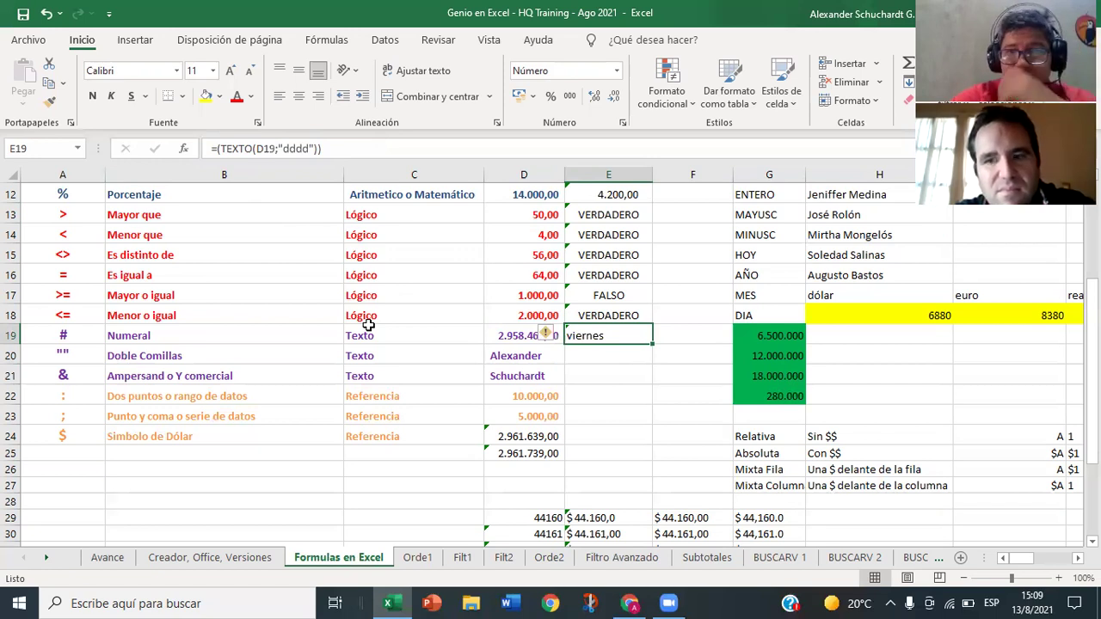
left_click(309, 148)
key("BackSpace")
key("BackSpace")
key("BackSpace")
key("BackSpace")
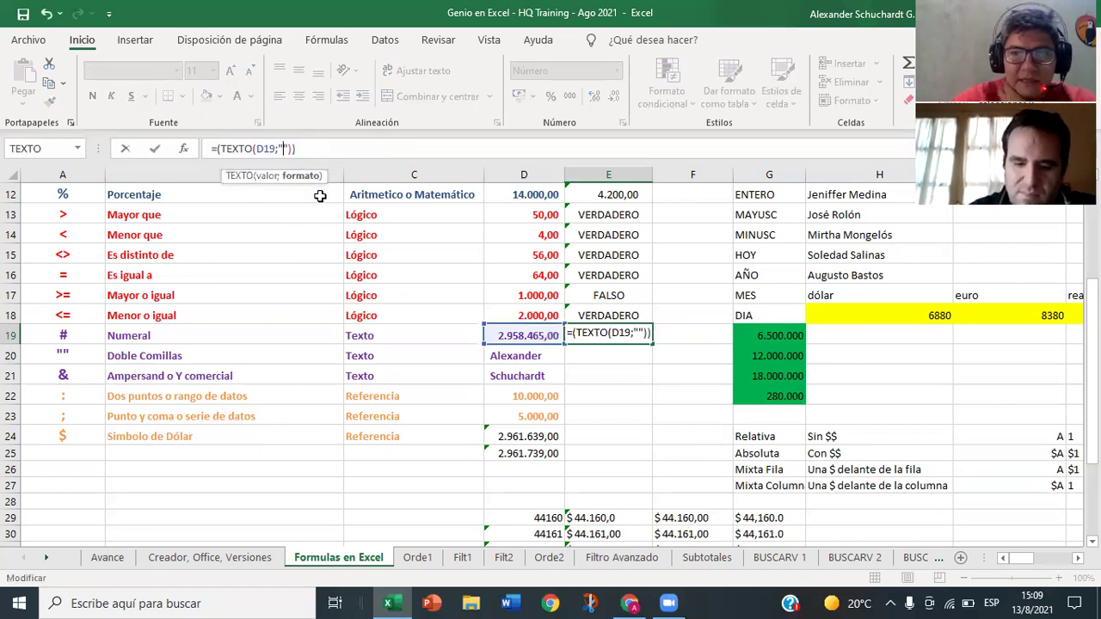
type("m")
key("Return")
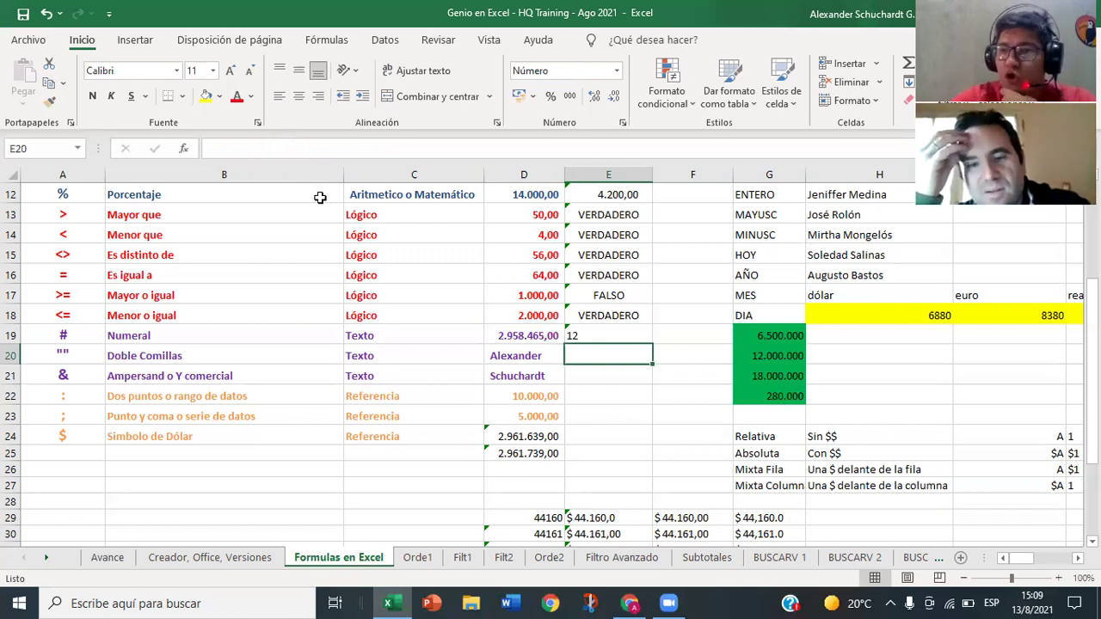
Step: Extend the month format code in E19's TEXTO formula to "mm"
left_click(581, 332)
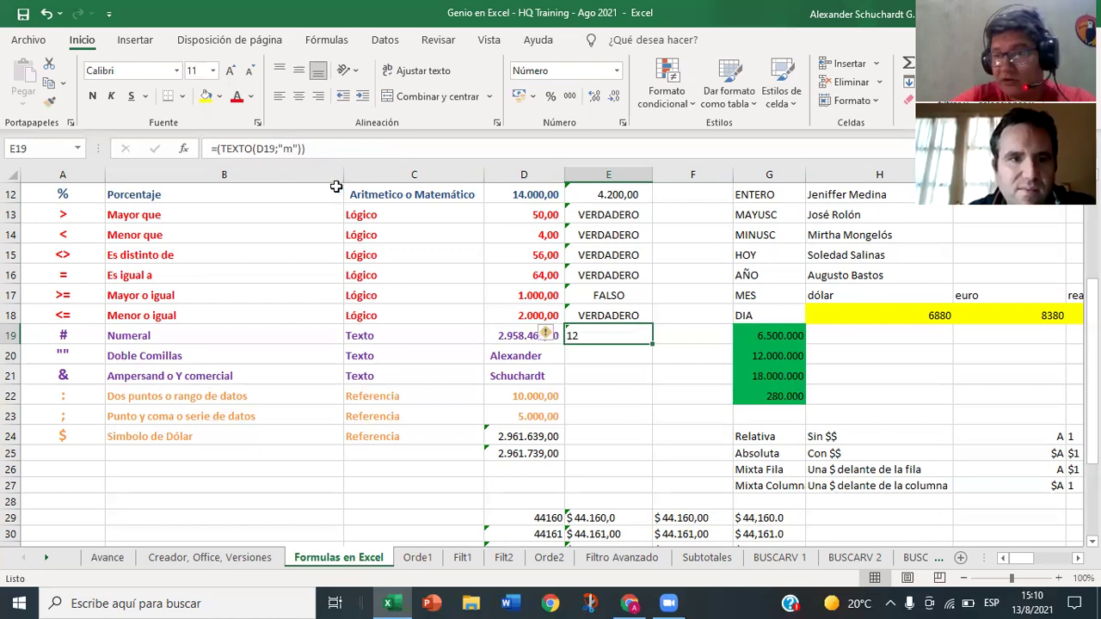
left_click(291, 158)
type("m")
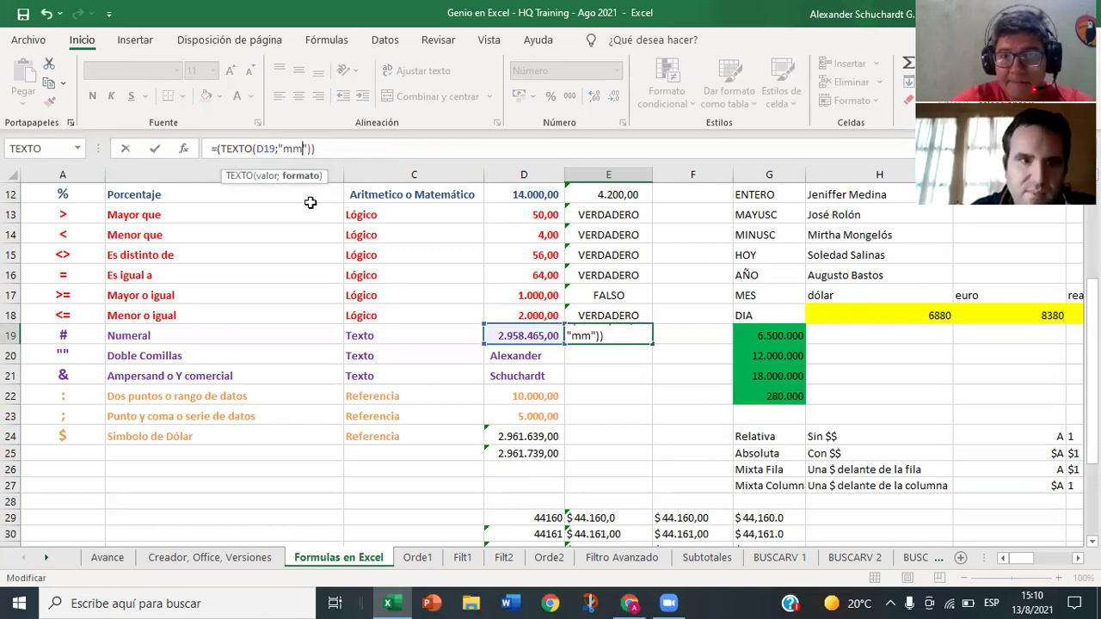
key("Return")
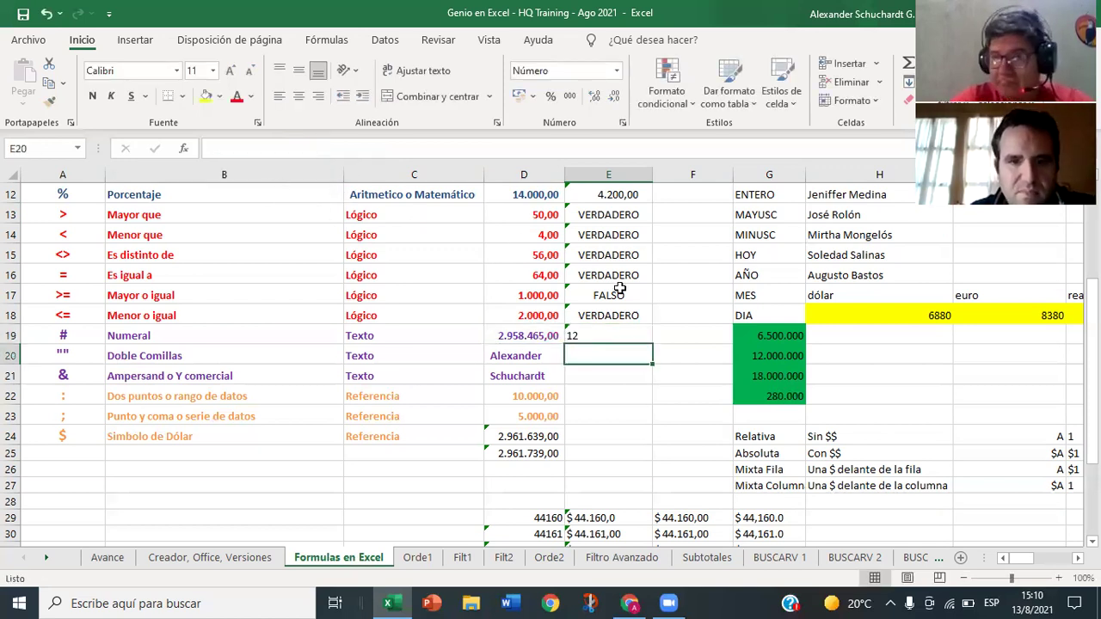
Step: Lengthen E19's month format code to three letters, giving =(TEXTO(D19;"mmm"))
left_click(621, 335)
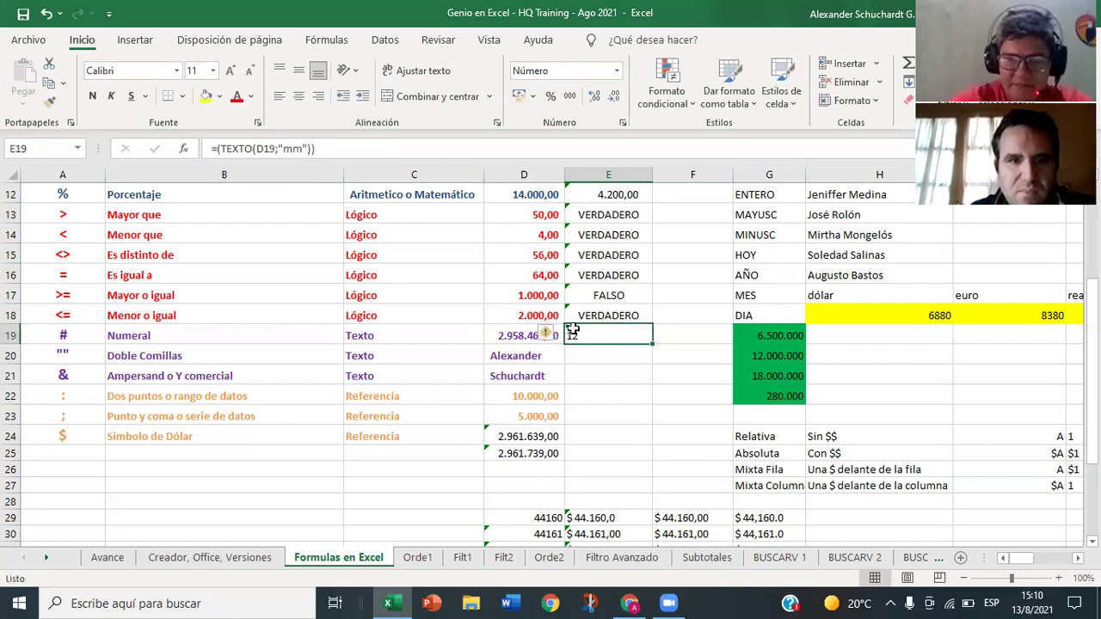
left_click(301, 151)
type("m")
key("Return")
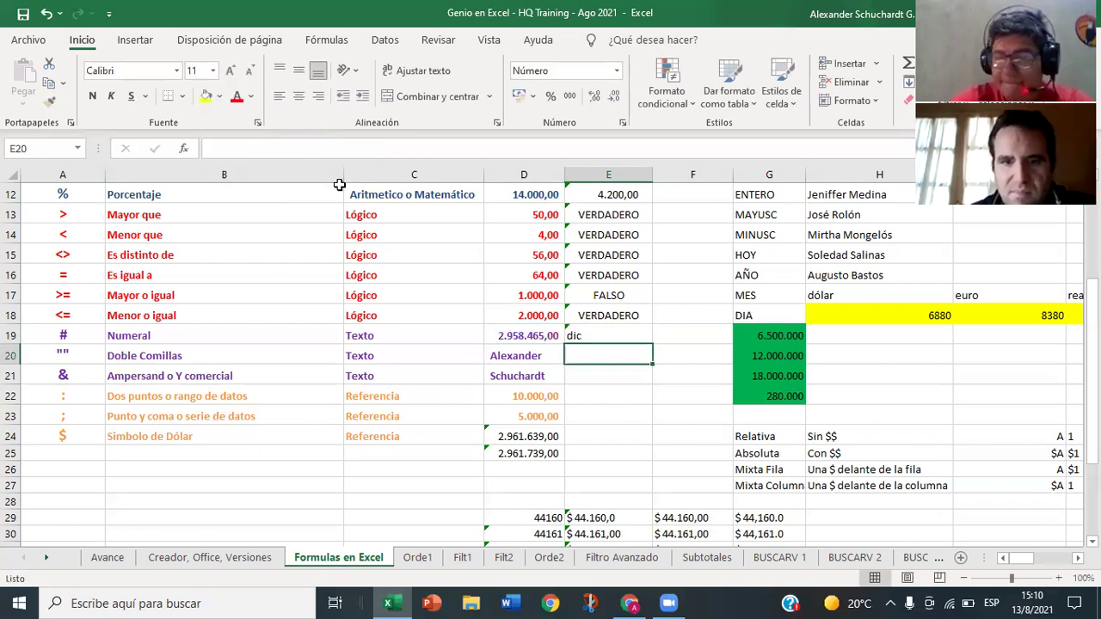
Step: Lengthen E19's month format code to four letters, giving =(TEXTO(D19;"mmmm"))
left_click(569, 330)
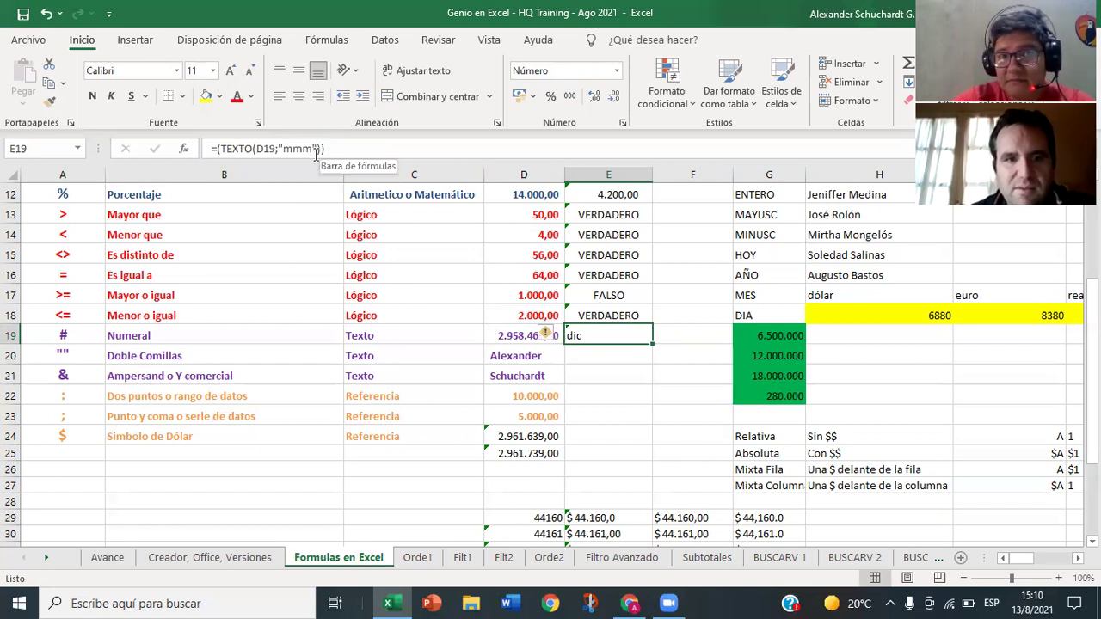
left_click(313, 149)
type("m")
key("Return")
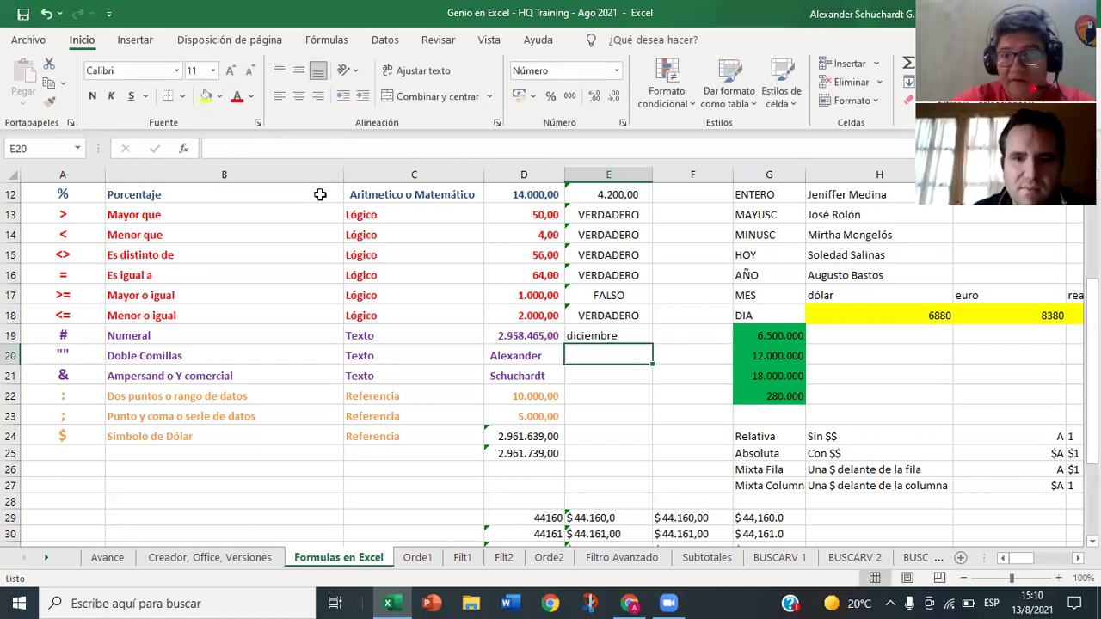
Step: Replace the month format code in E19's TEXTO formula with the year code "y"
left_click(625, 337)
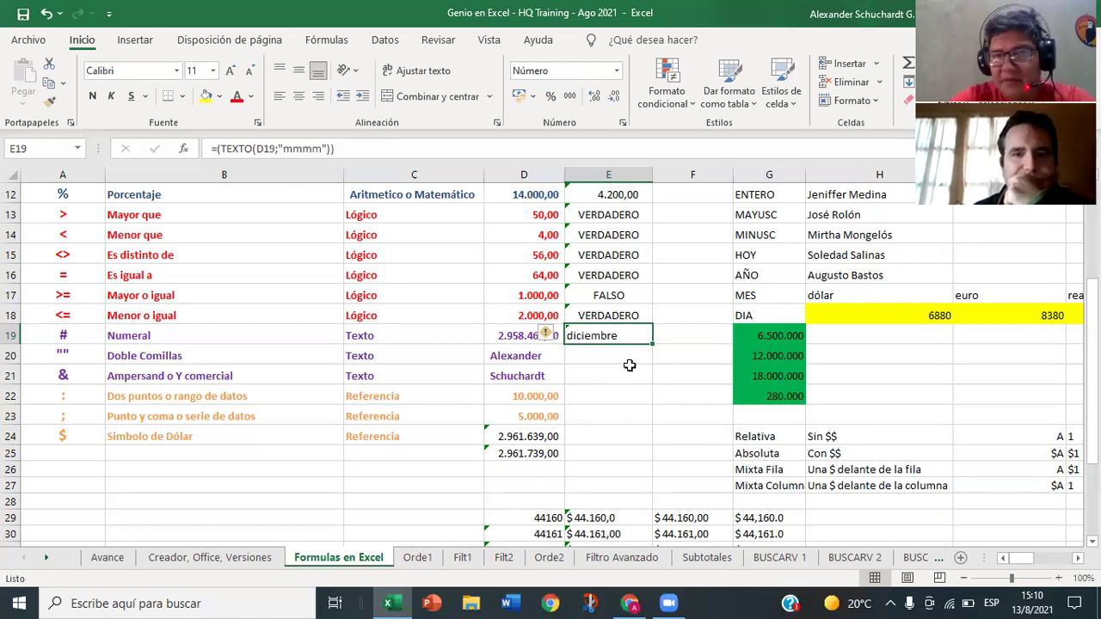
left_click(323, 148)
key("BackSpace")
key("BackSpace")
key("BackSpace")
key("BackSpace")
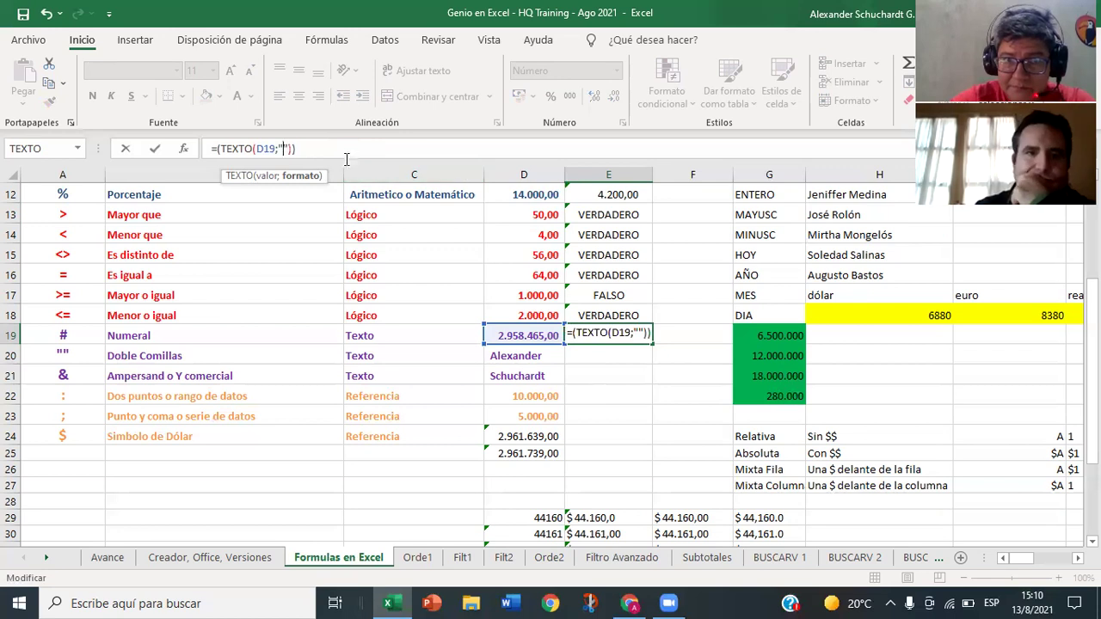
type("y")
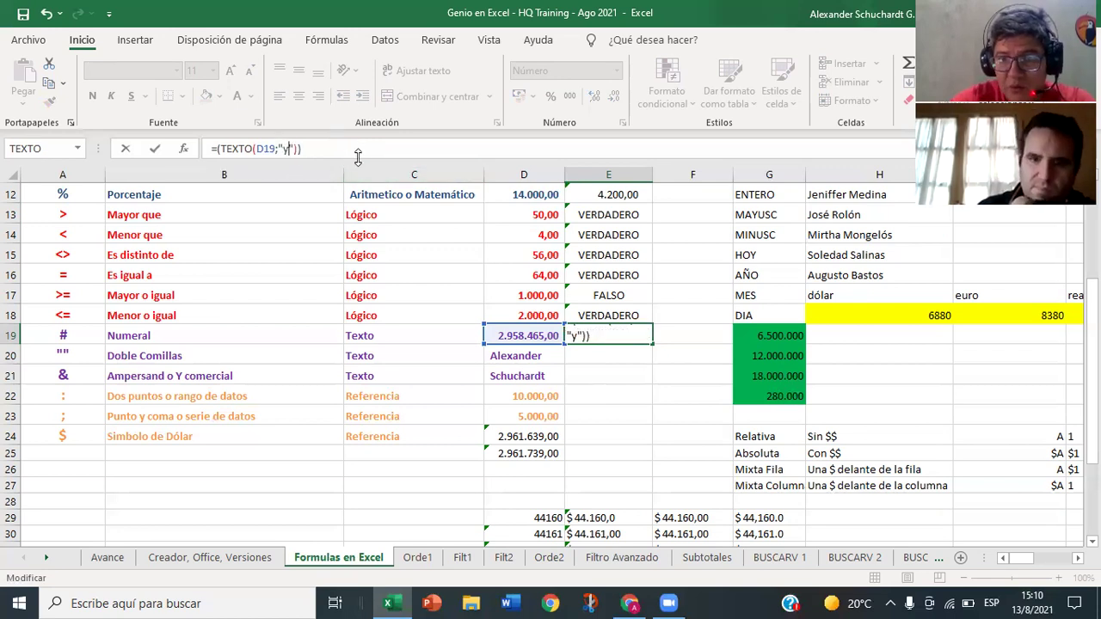
key("Return")
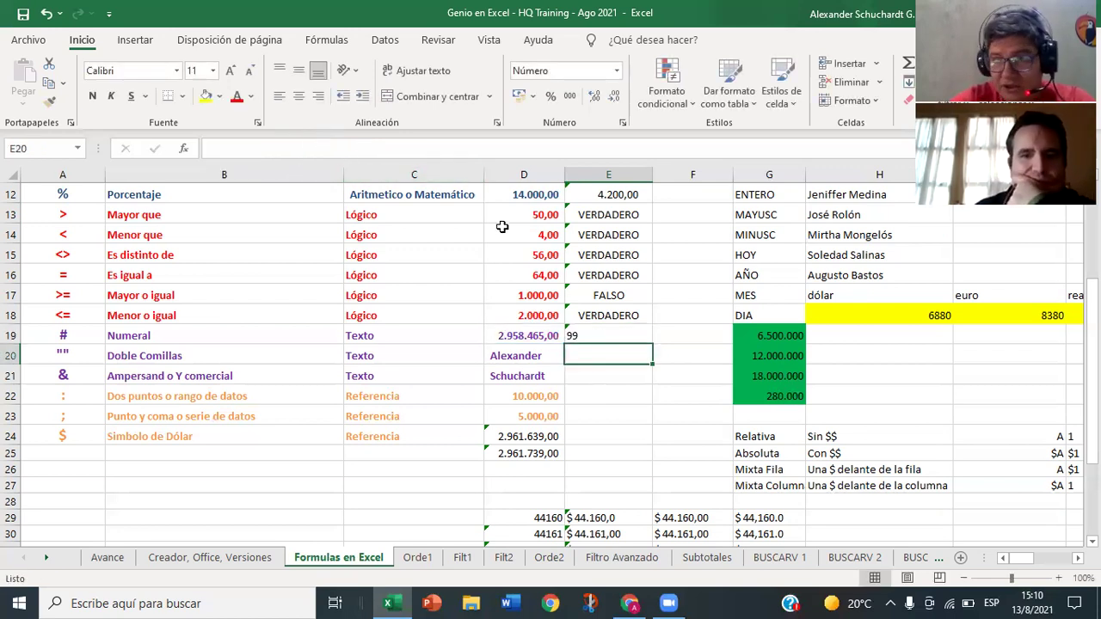
Step: Extend the year format code in E19's TEXTO formula to "yy"
left_click(589, 333)
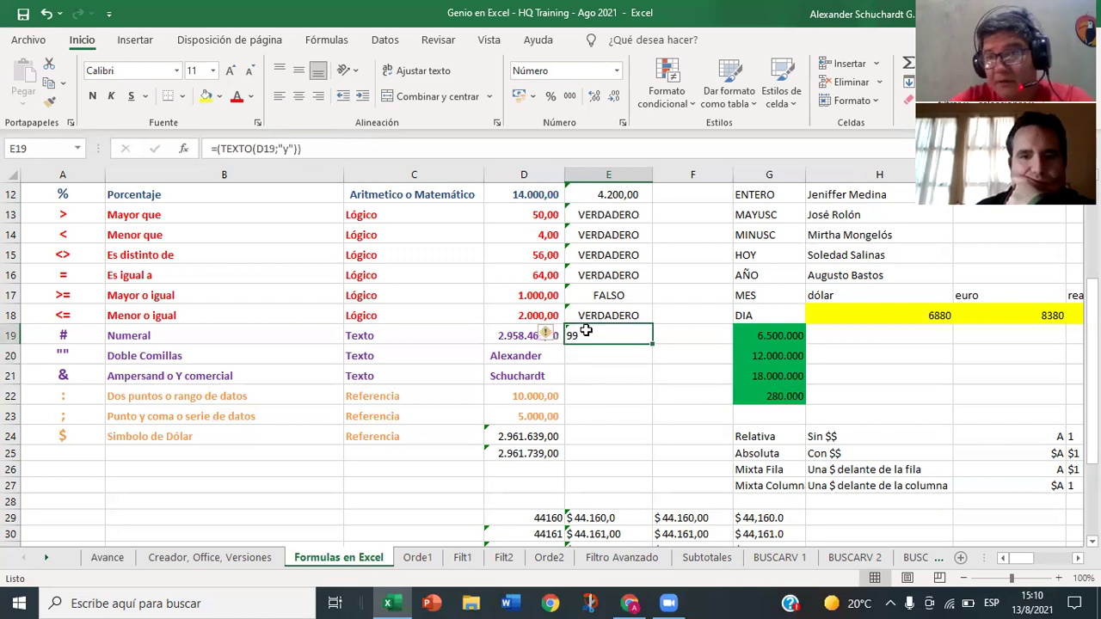
left_click(291, 149)
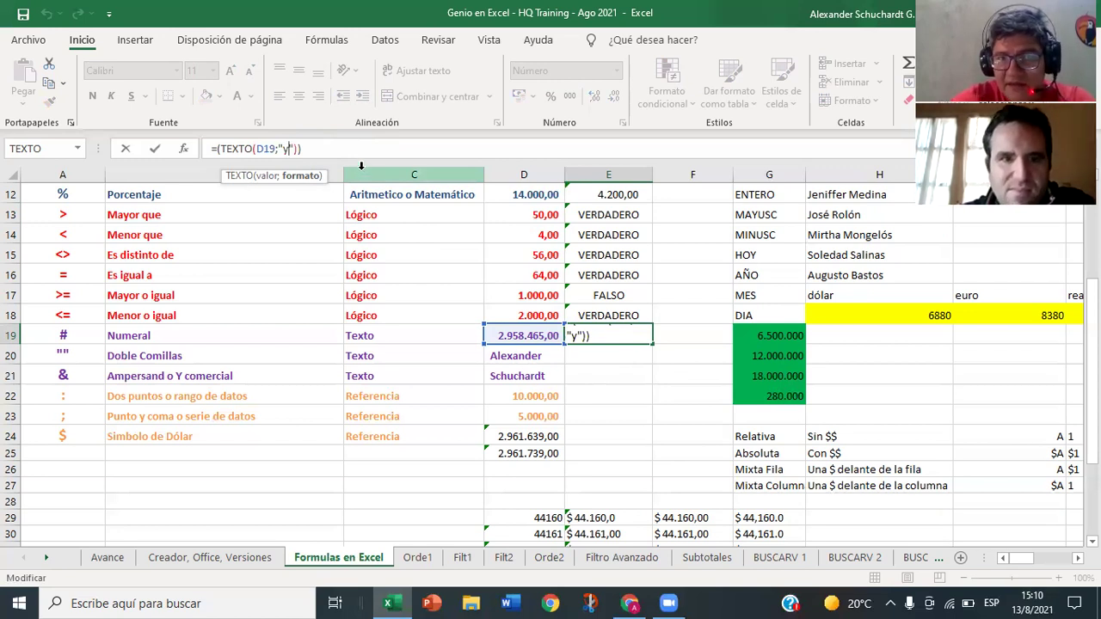
type("y")
key("Return")
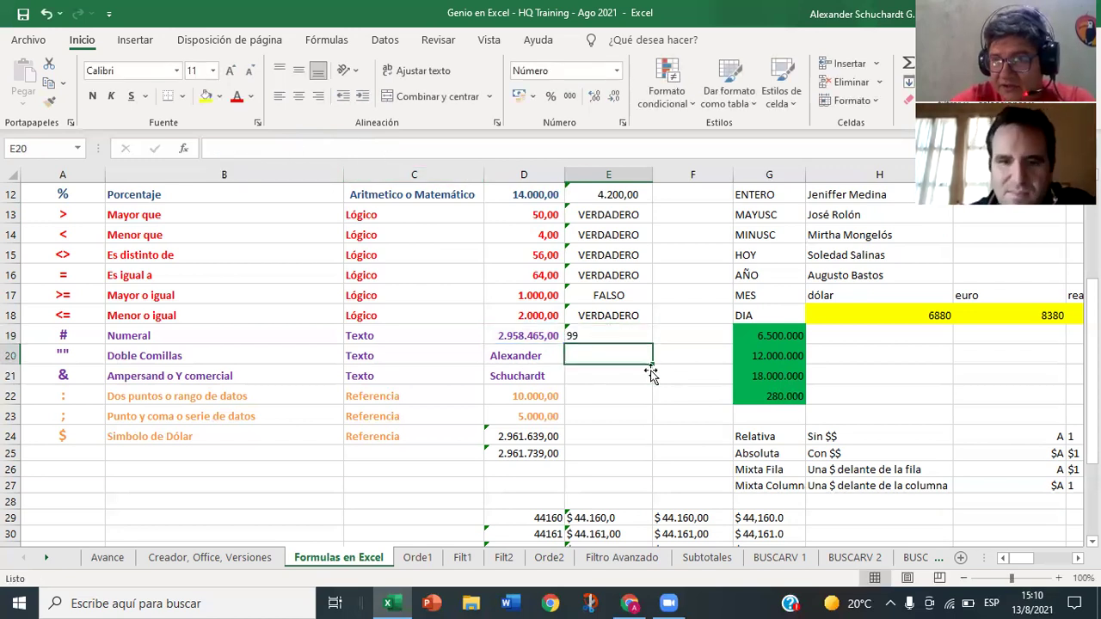
Step: Lengthen E19's year format code to three letters, giving =(TEXTO(D19;"yyy"))
left_click(632, 337)
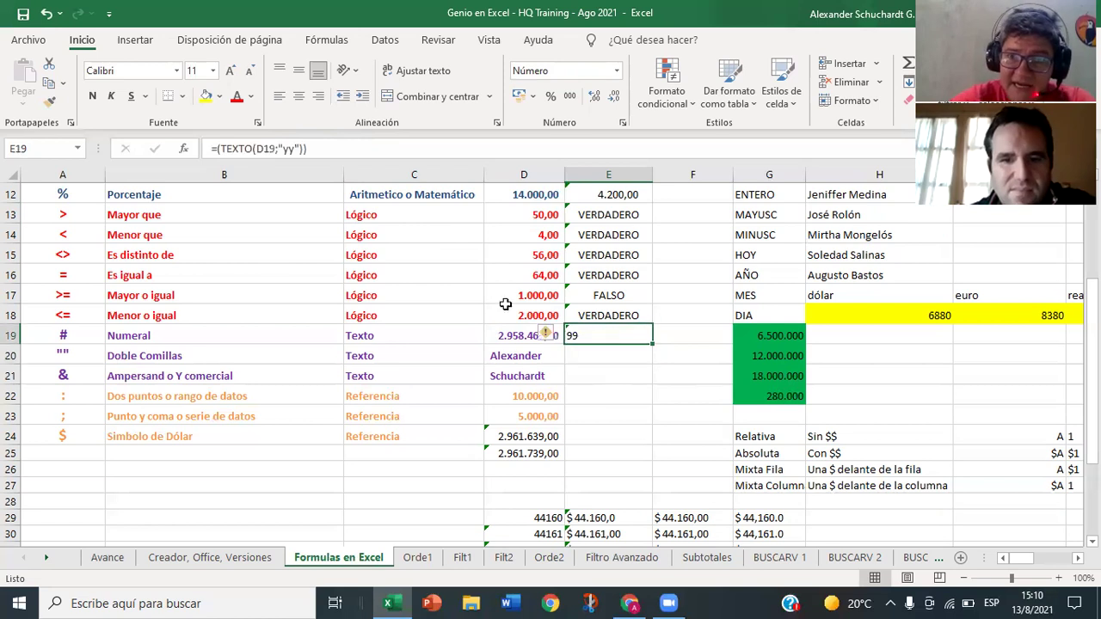
left_click(288, 149)
type("yy")
key("Return")
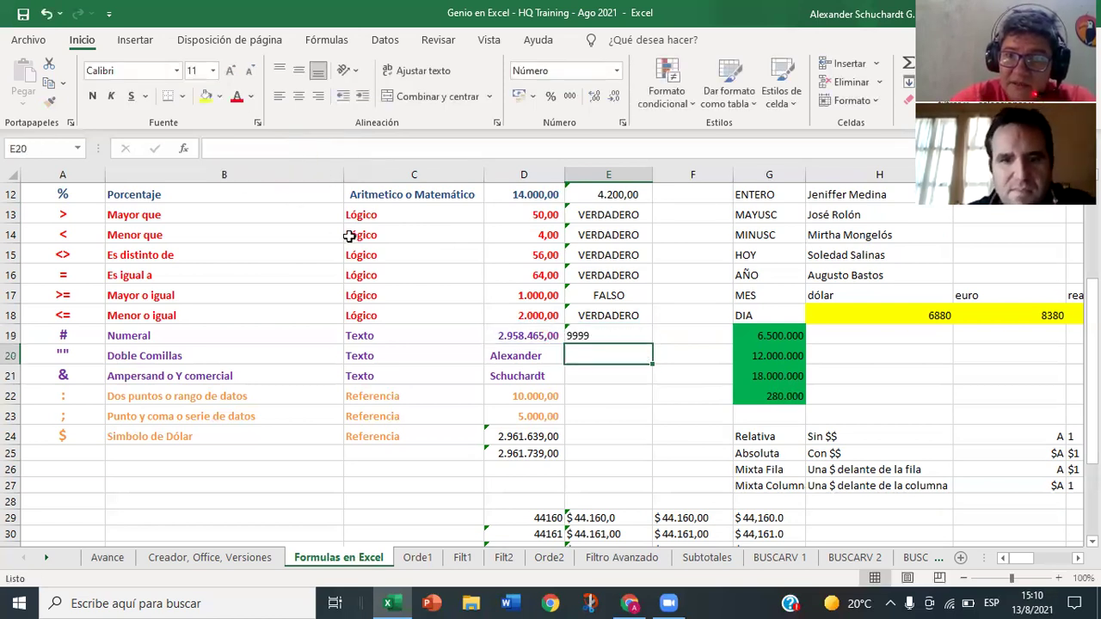
Step: Lengthen E19's year format code to four letters, giving =(TEXTO(D19;"yyyy"))
left_click(624, 335)
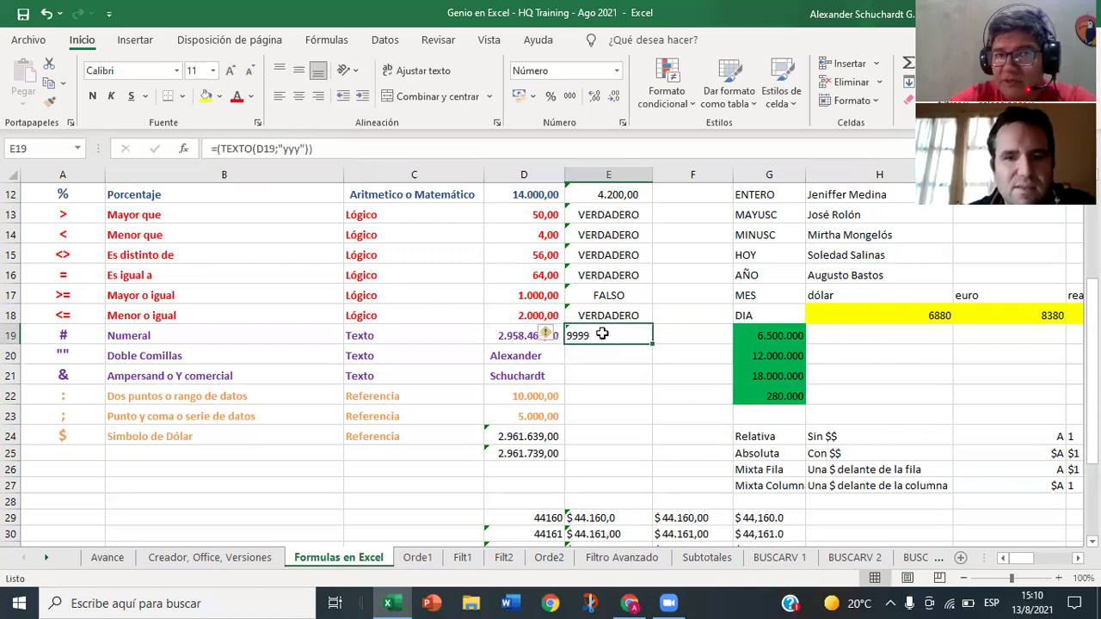
left_click(291, 148)
key("BackSpace")
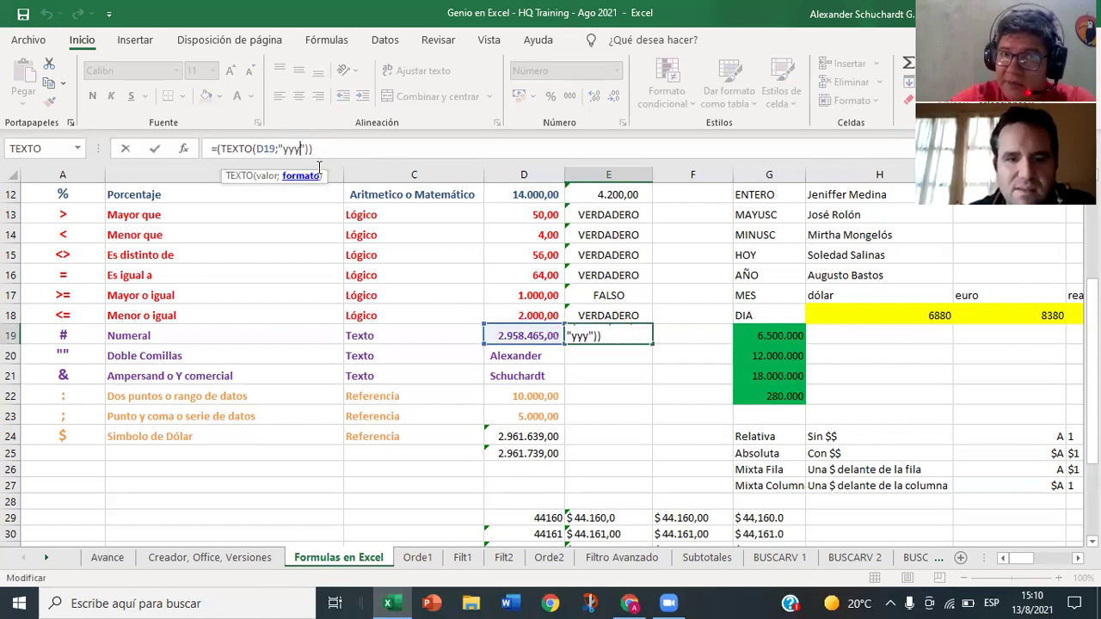
key("Return")
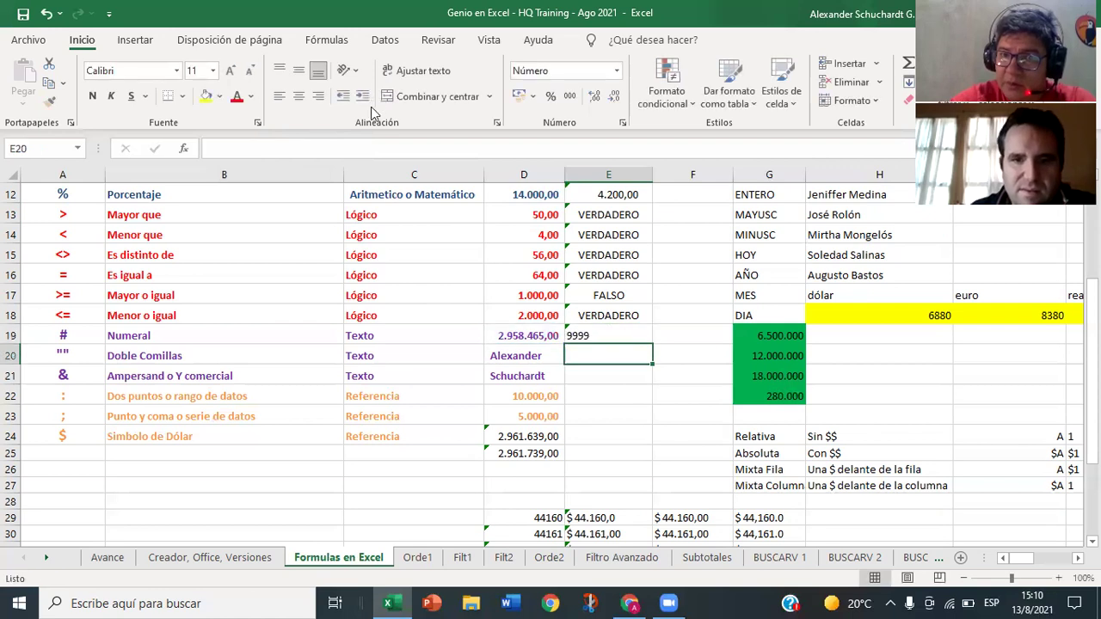
Step: Try a five-letter year format code in E19's formula, giving =(TEXTO(D19;"yyyyy"))
left_click(617, 337)
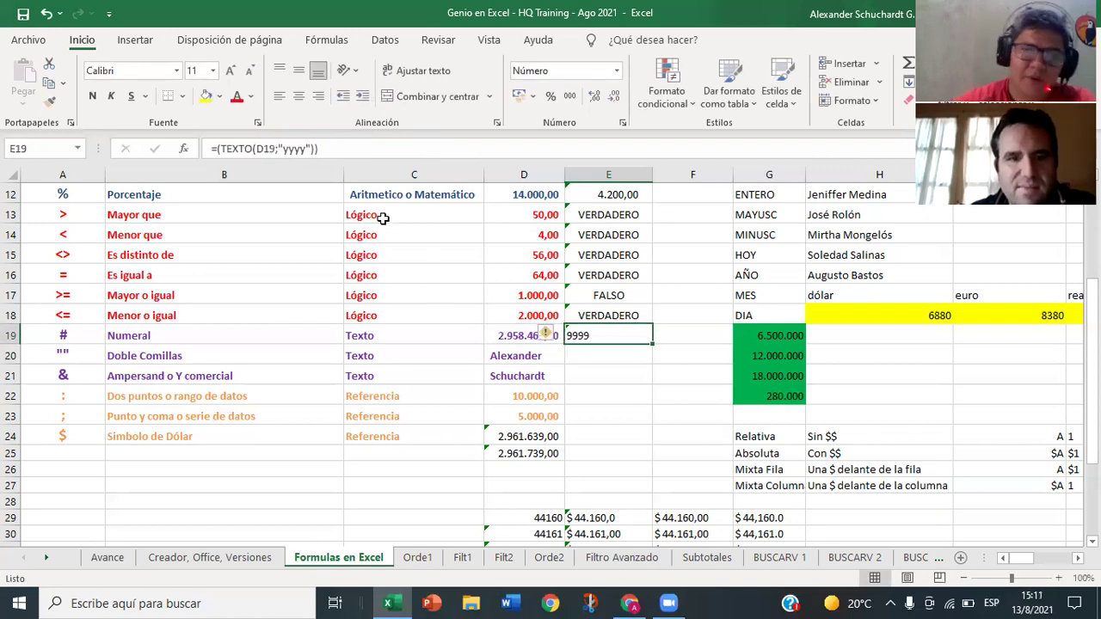
left_click(307, 148)
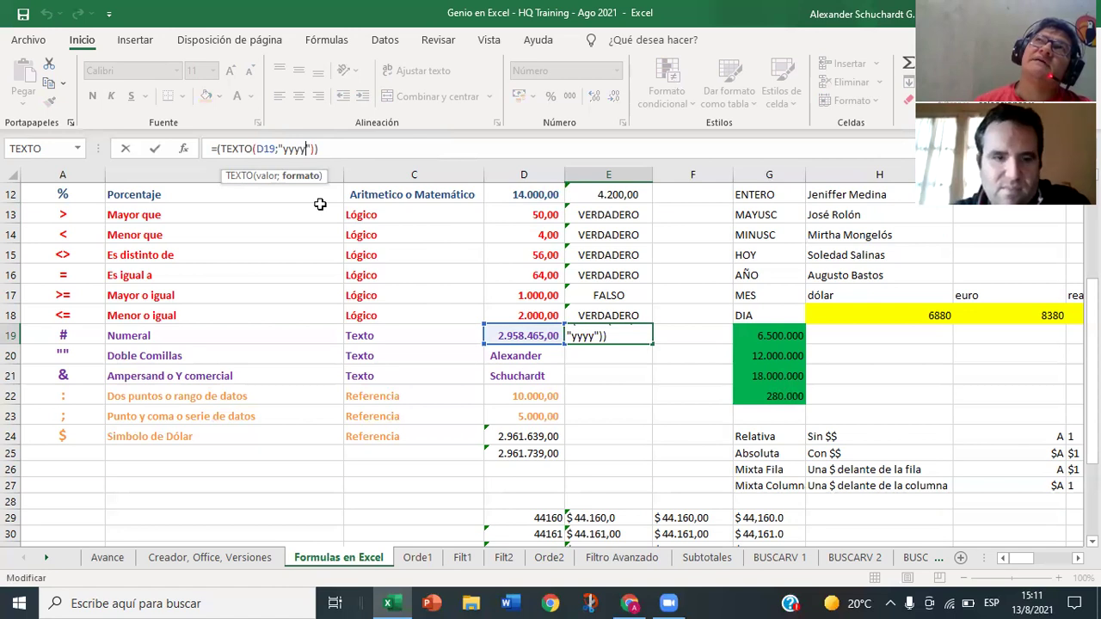
type("y")
key("Return")
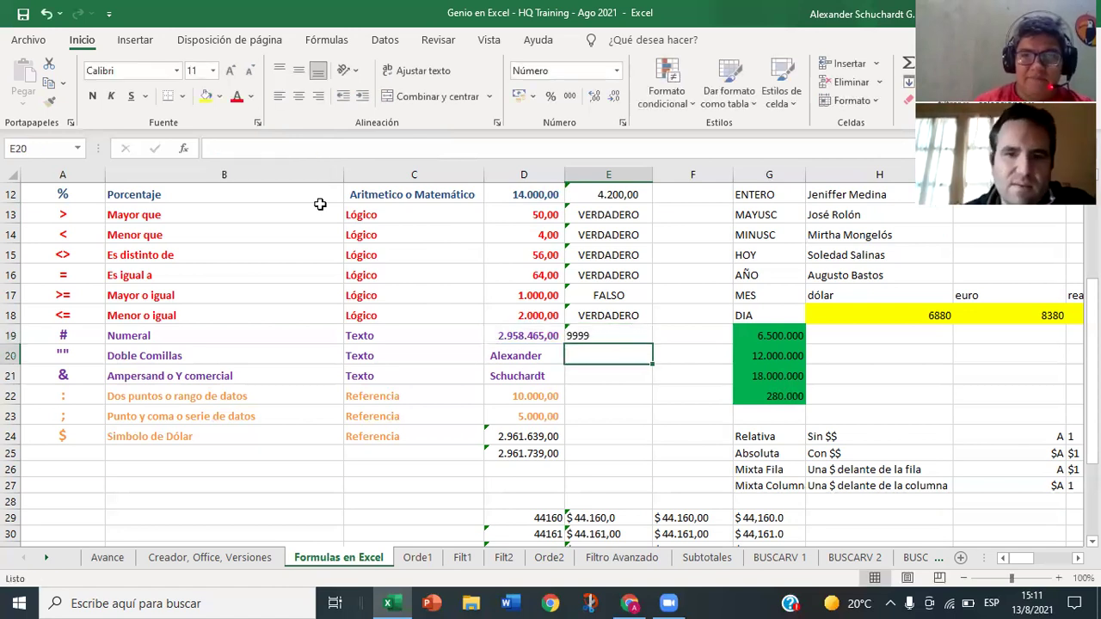
left_click(595, 336)
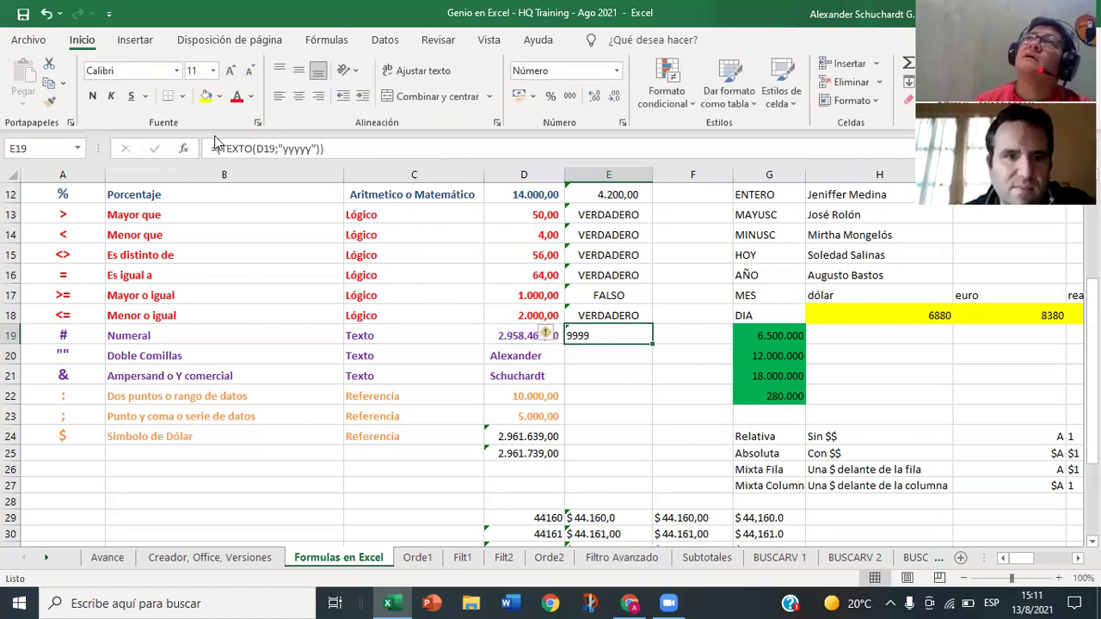
left_click(311, 149)
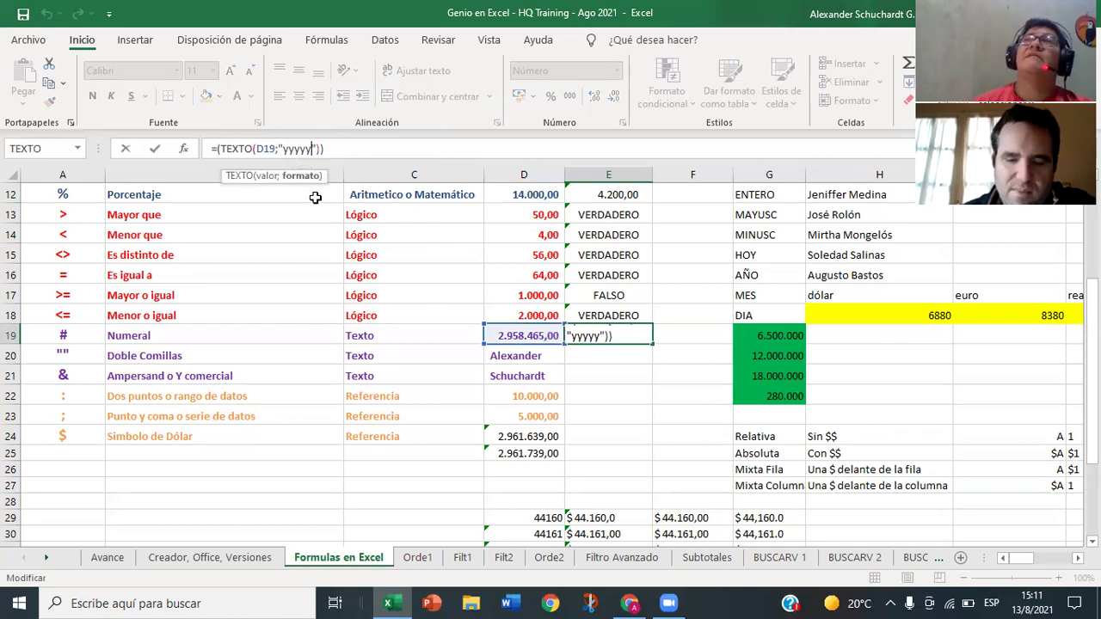
key("Return")
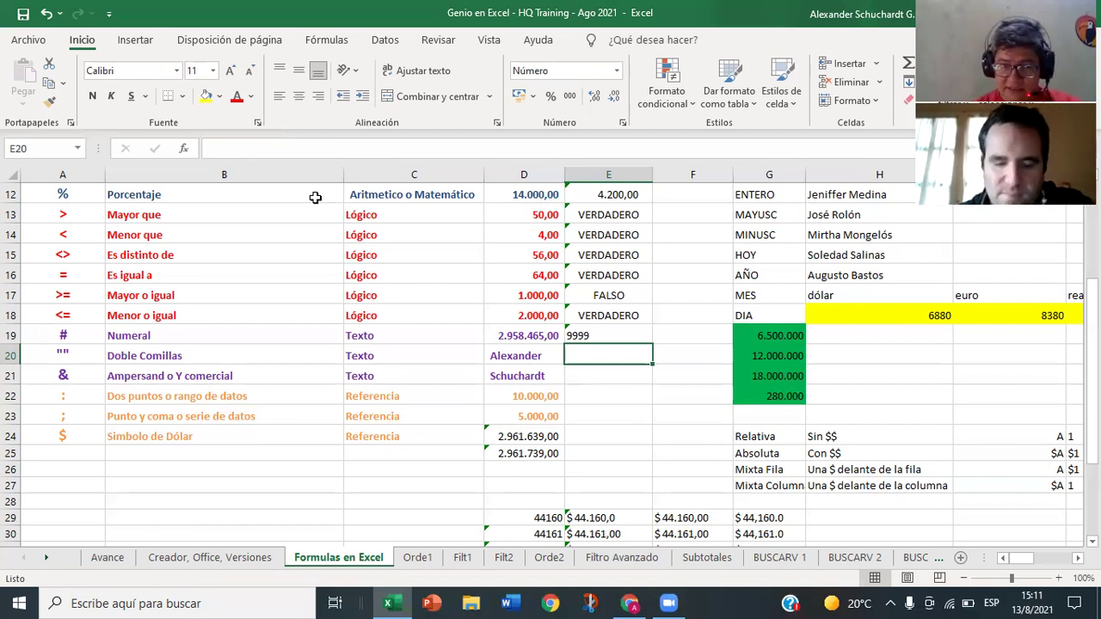
Step: Join the texts of D20 and D21 in E20 with the formula +D20&D21
key("Return")
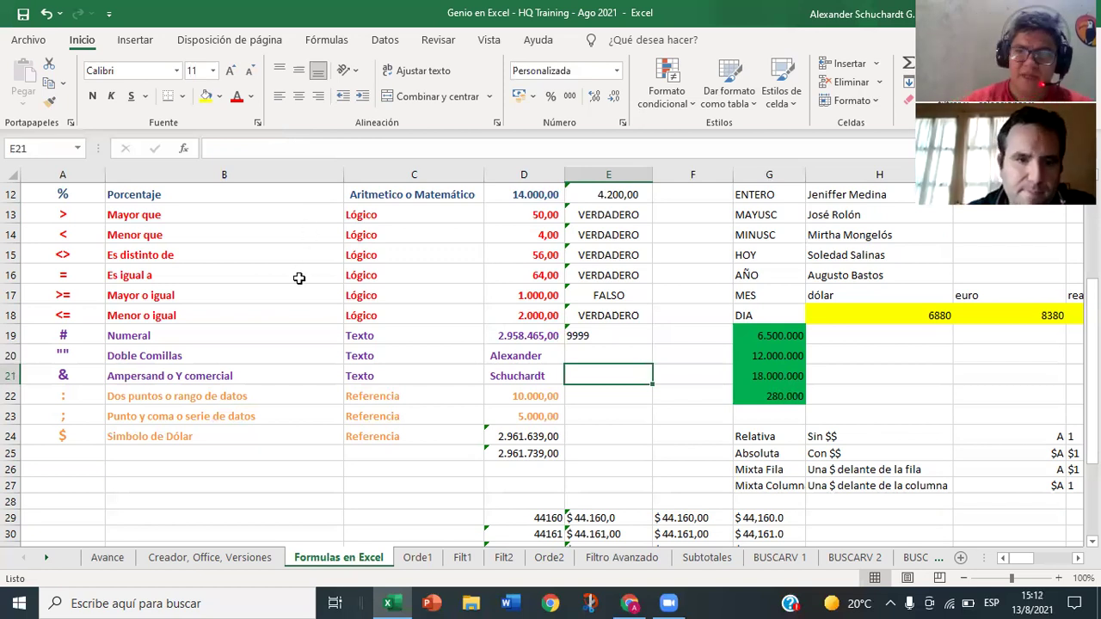
left_click(591, 354)
type("+")
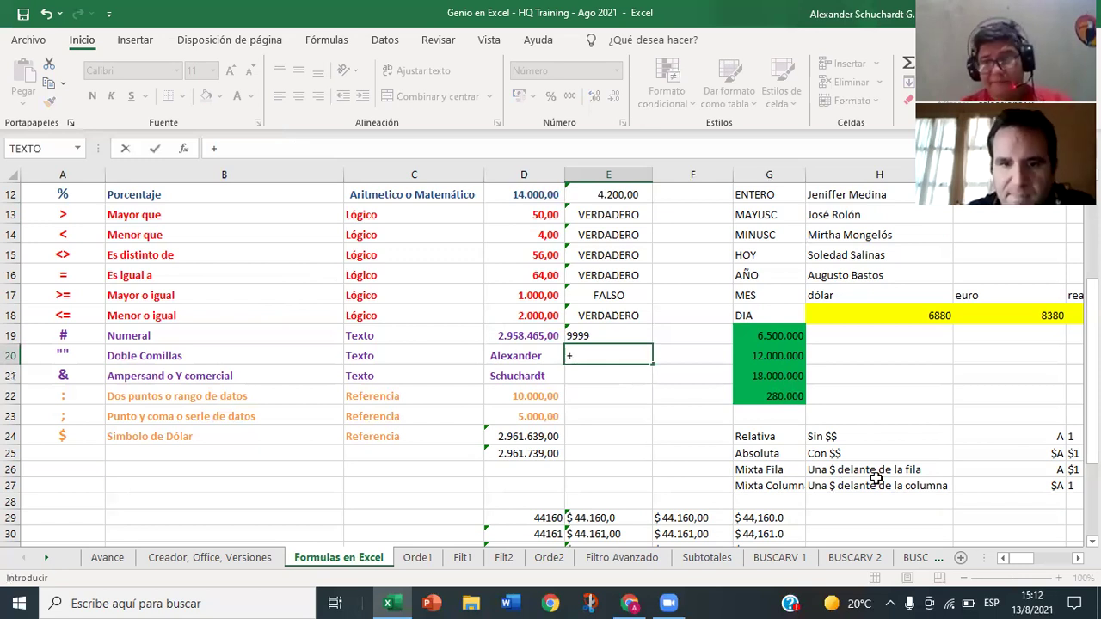
key("Left")
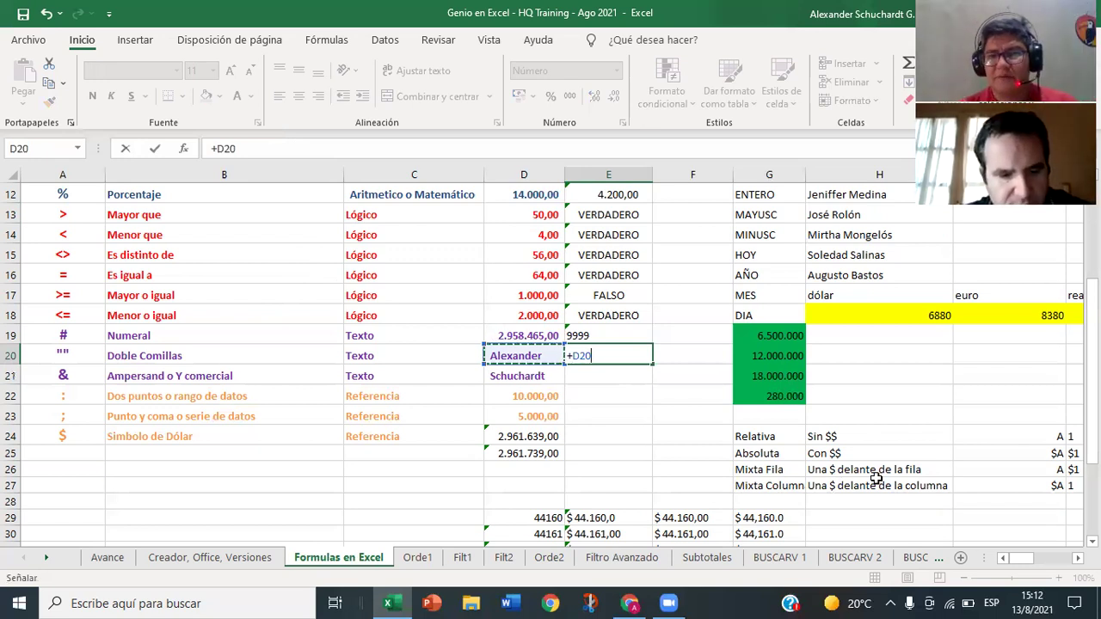
type("&")
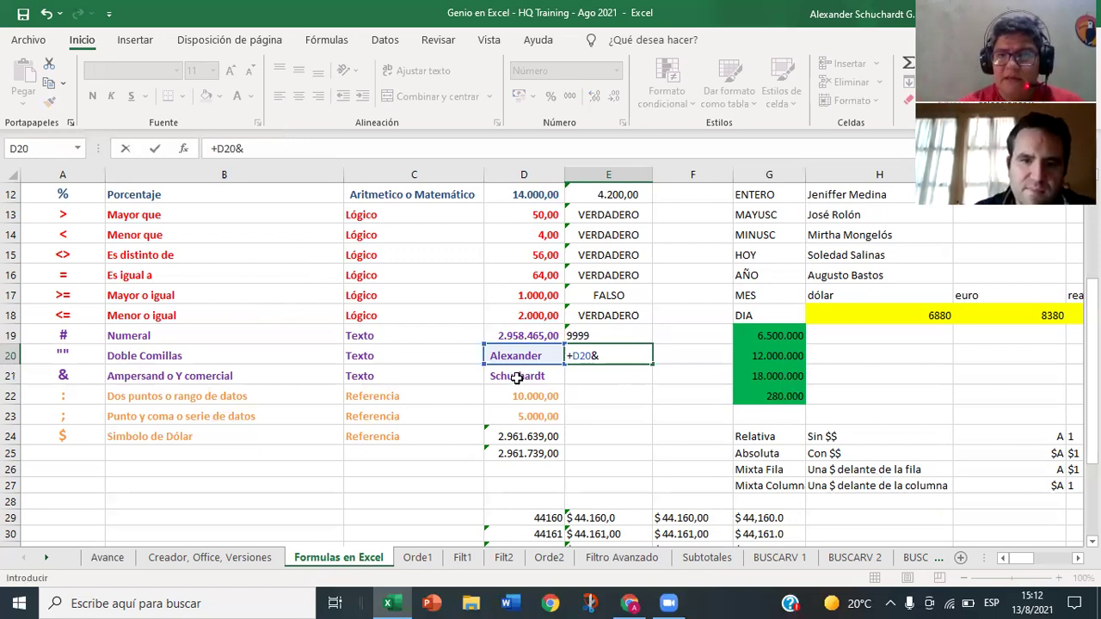
left_click(516, 377)
key("Return")
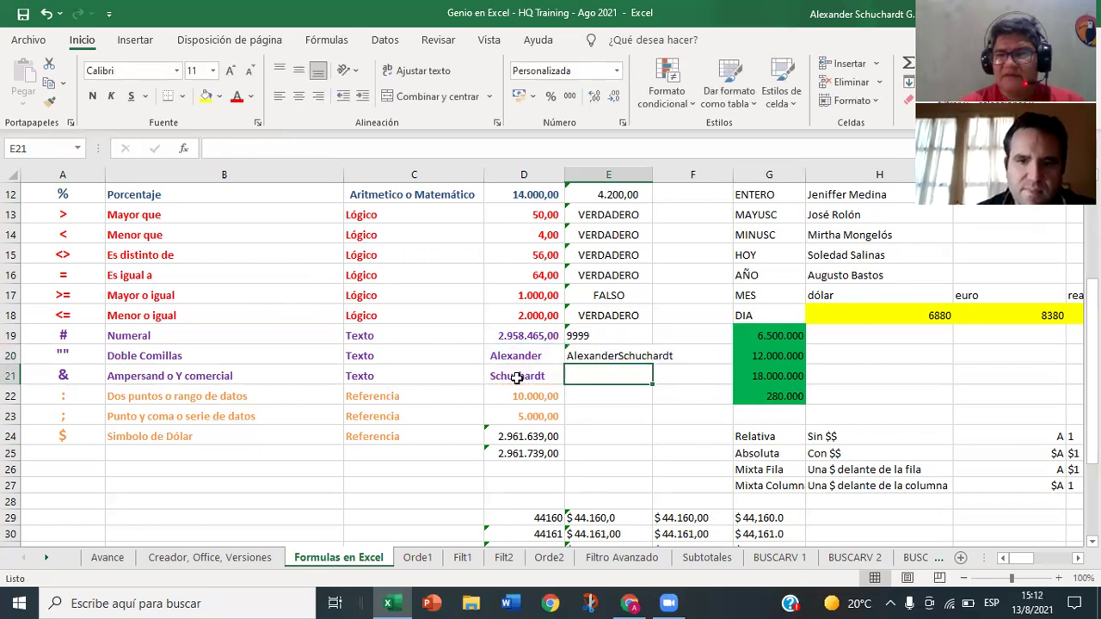
Step: Try a bare space after the ampersand in E20's formula, giving =+D20& D21
left_click(614, 358)
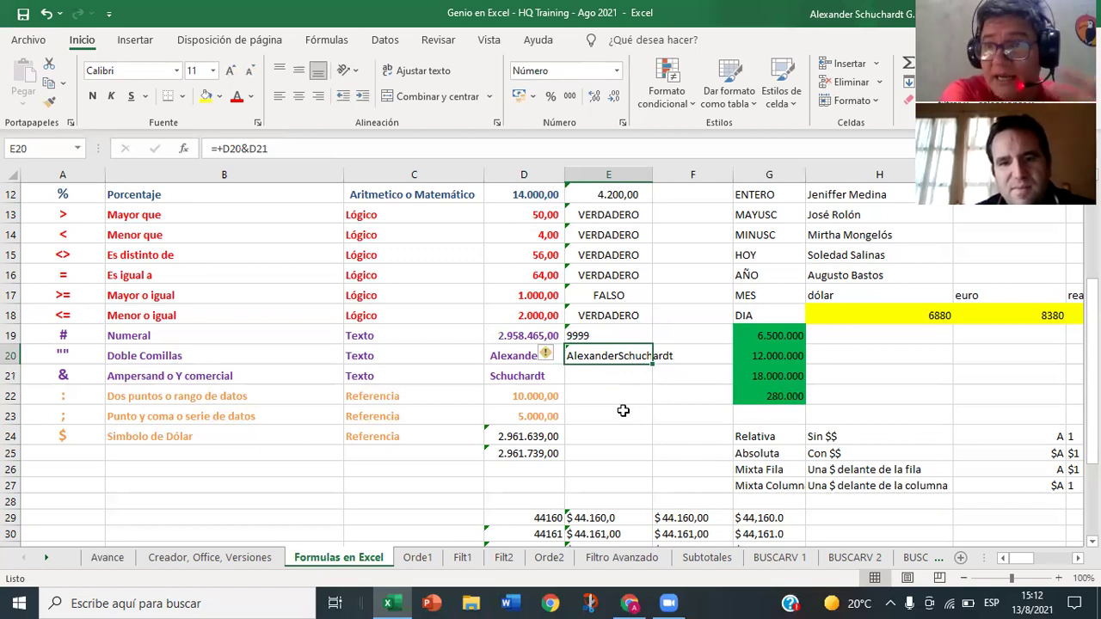
left_click(250, 148)
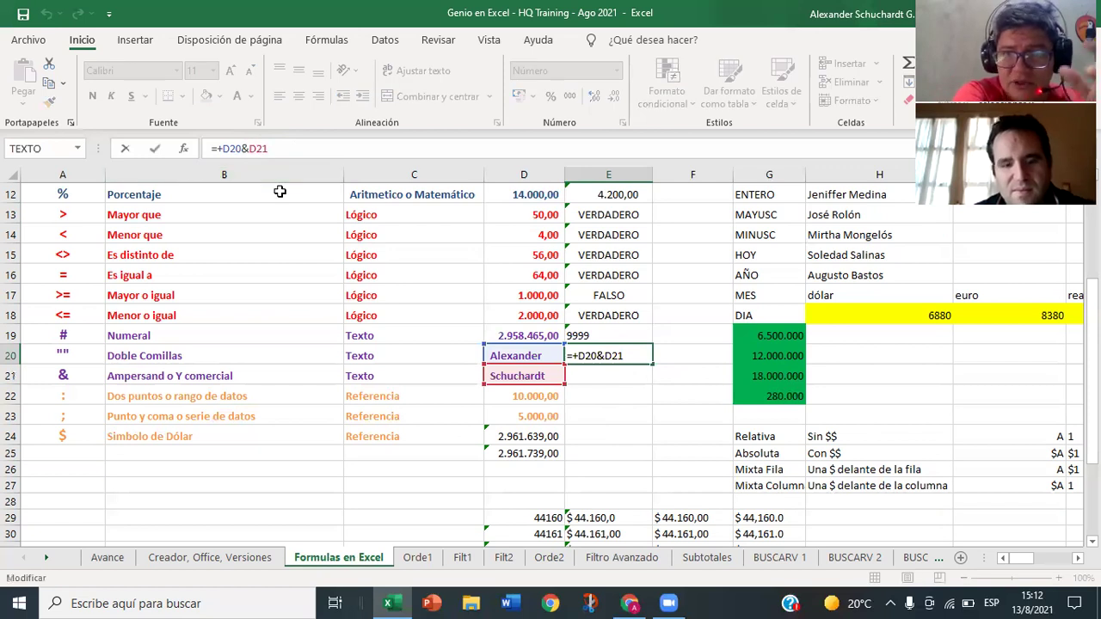
key("Return")
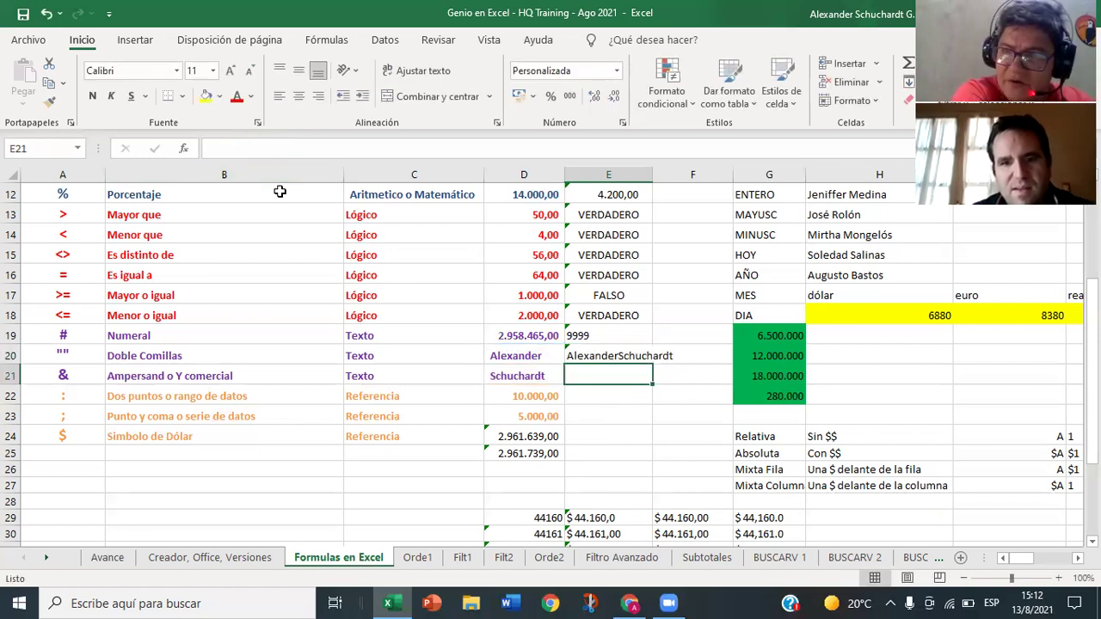
left_click(601, 355)
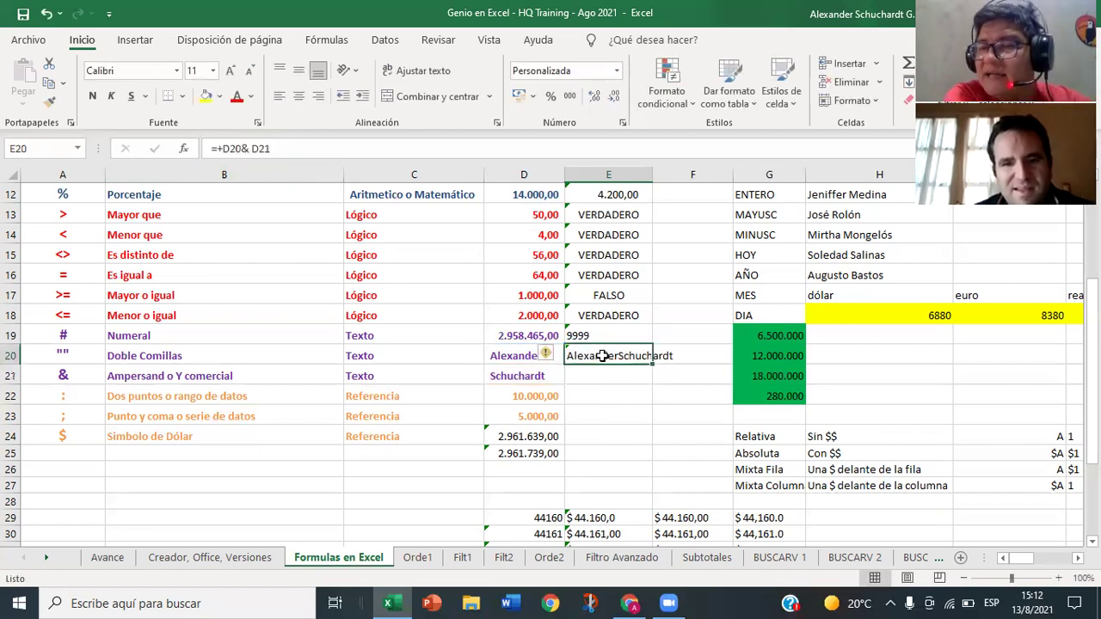
left_click(251, 148)
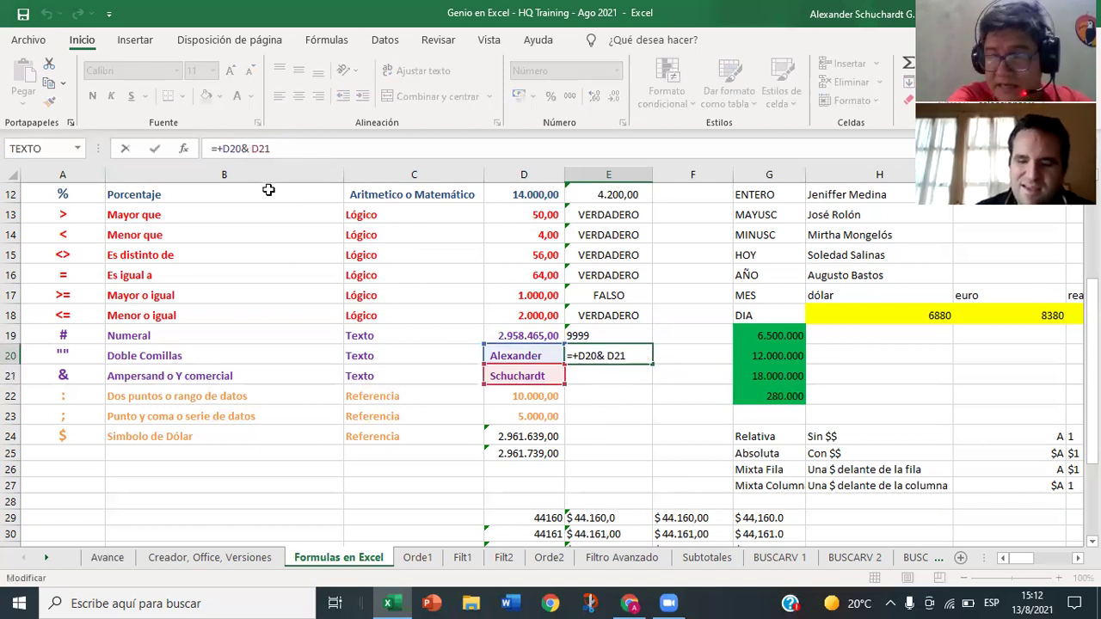
key("BackSpace")
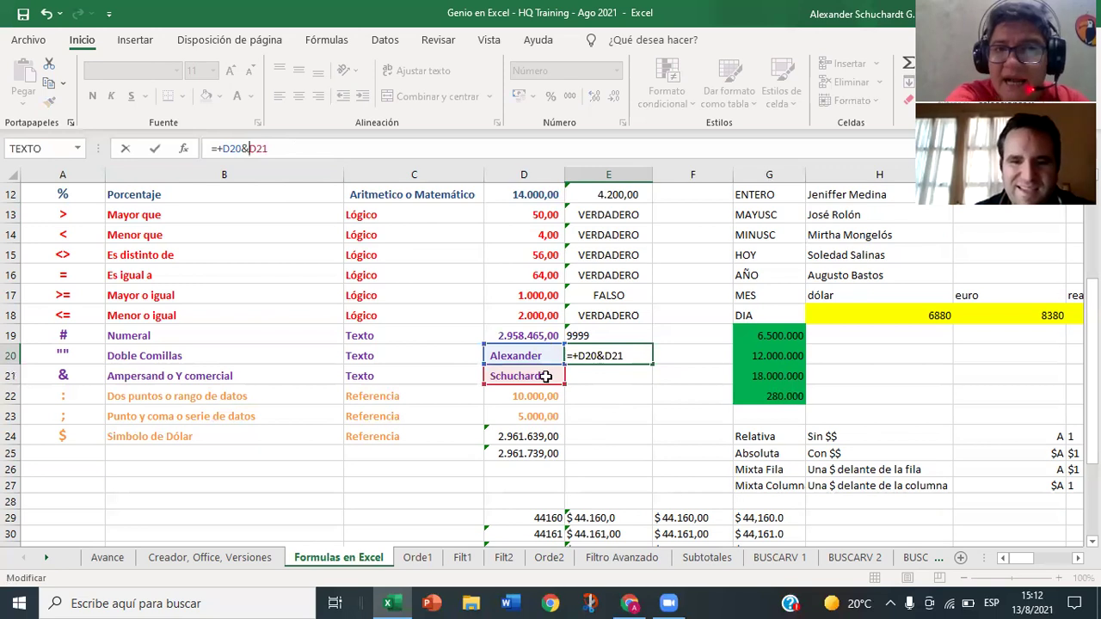
key("Escape")
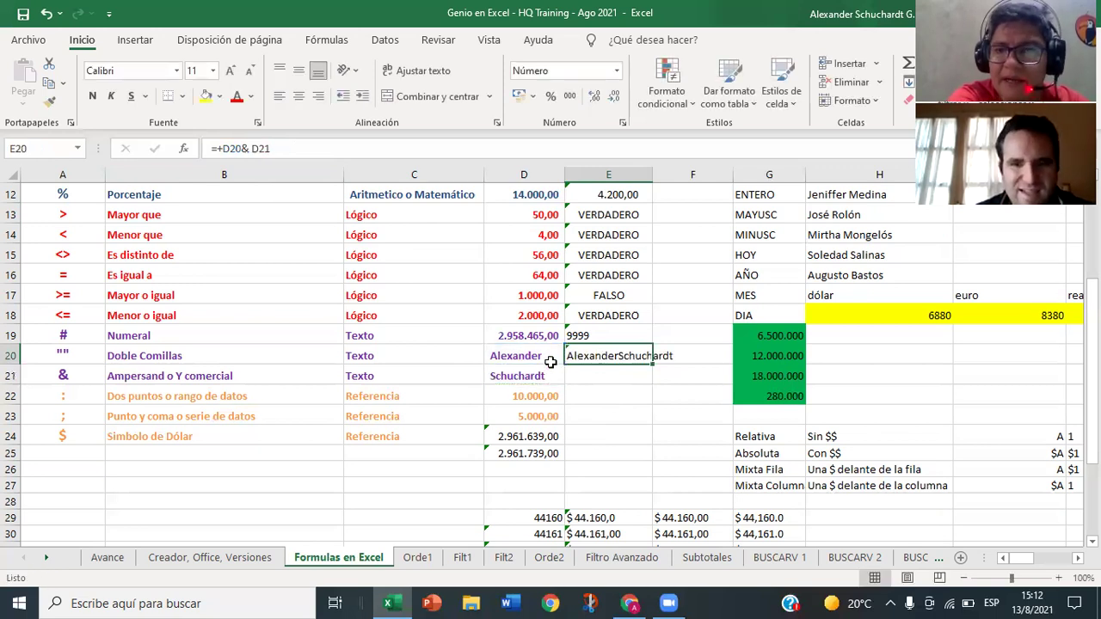
Step: Add a trailing space after the first name stored in D20
left_click(549, 357)
left_click(275, 148)
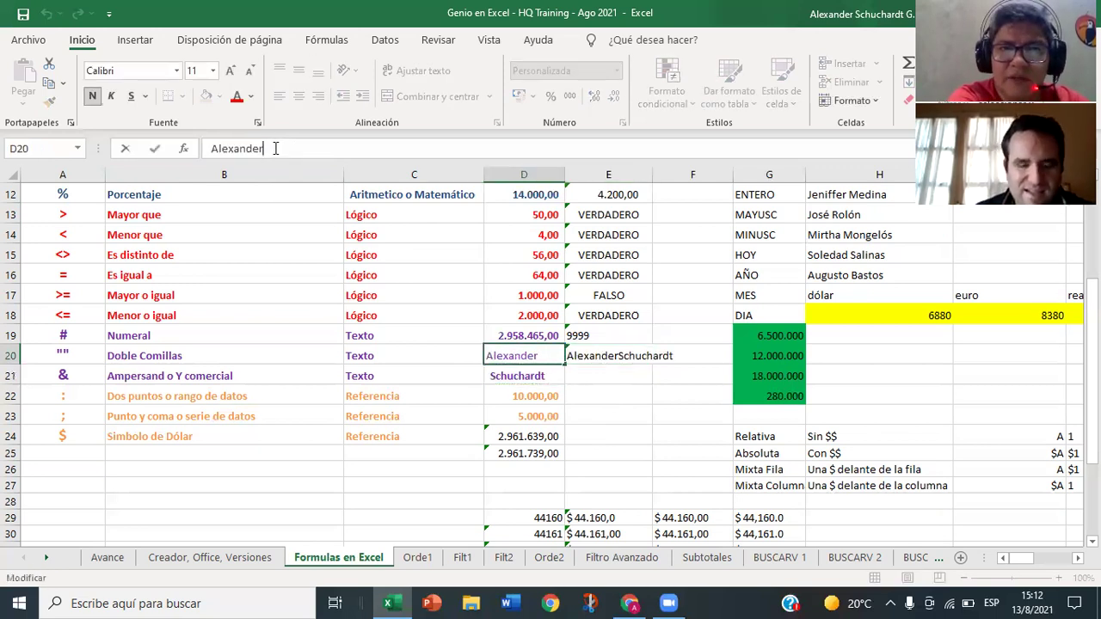
key("Return")
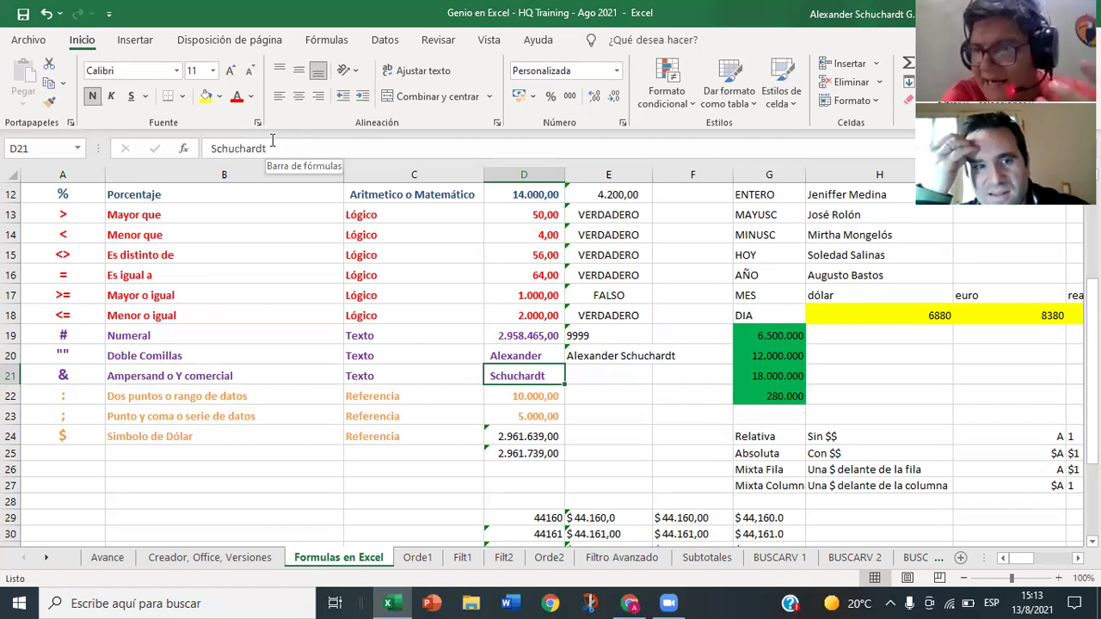
Step: Remove the trailing space from the first name in D20
left_click(526, 353)
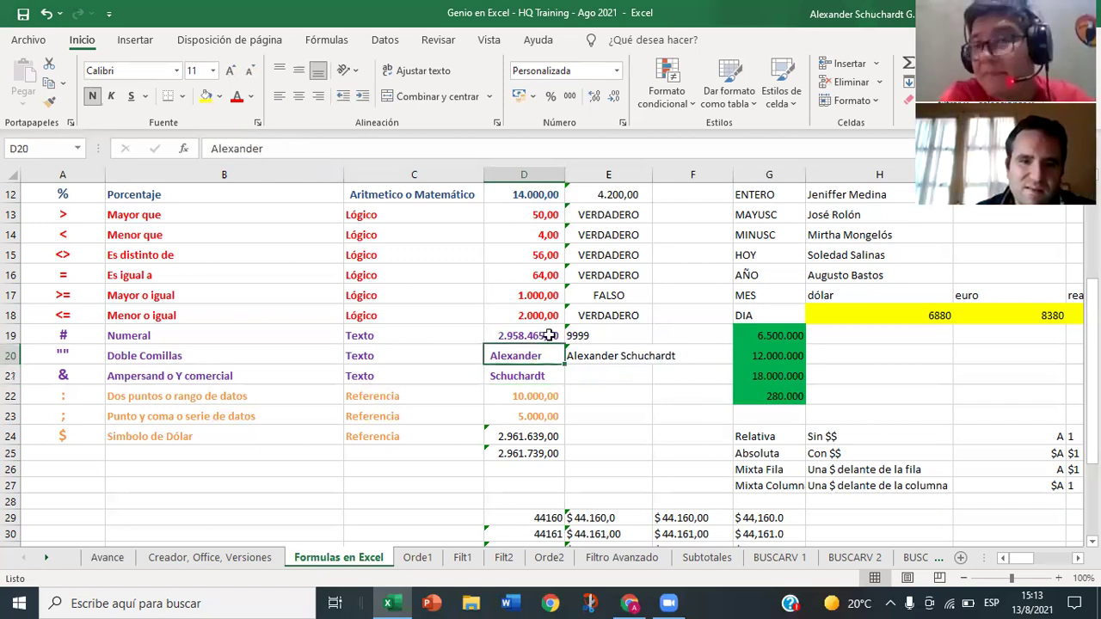
left_click(283, 142)
key("BackSpace")
key("Return")
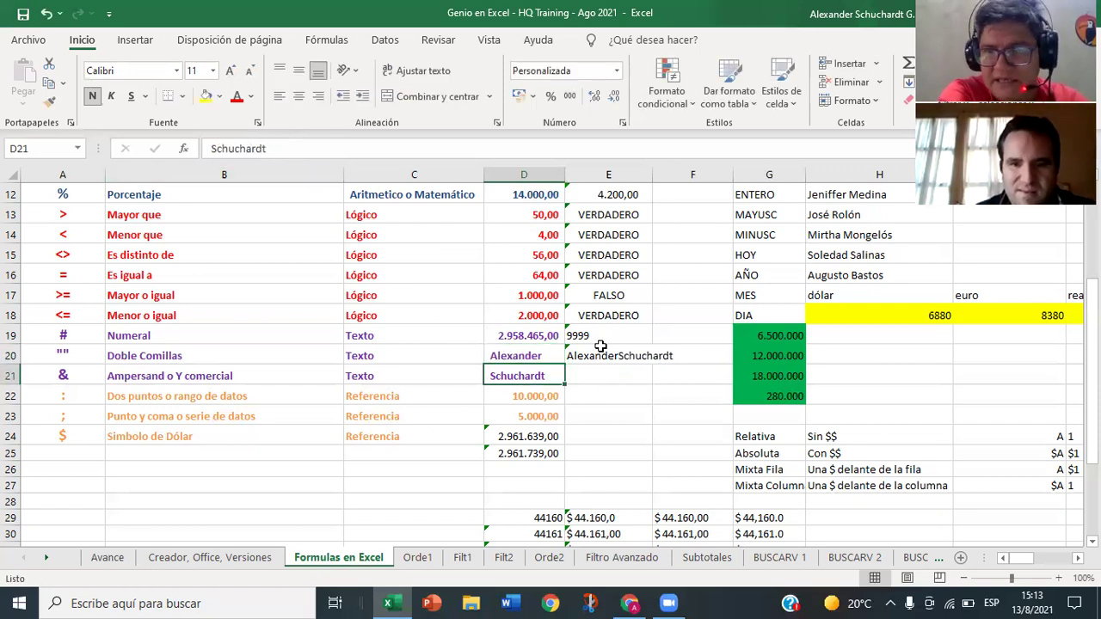
Step: Remove the bare space after the ampersand in E20's formula, restoring =+D20&D21
left_click(601, 351)
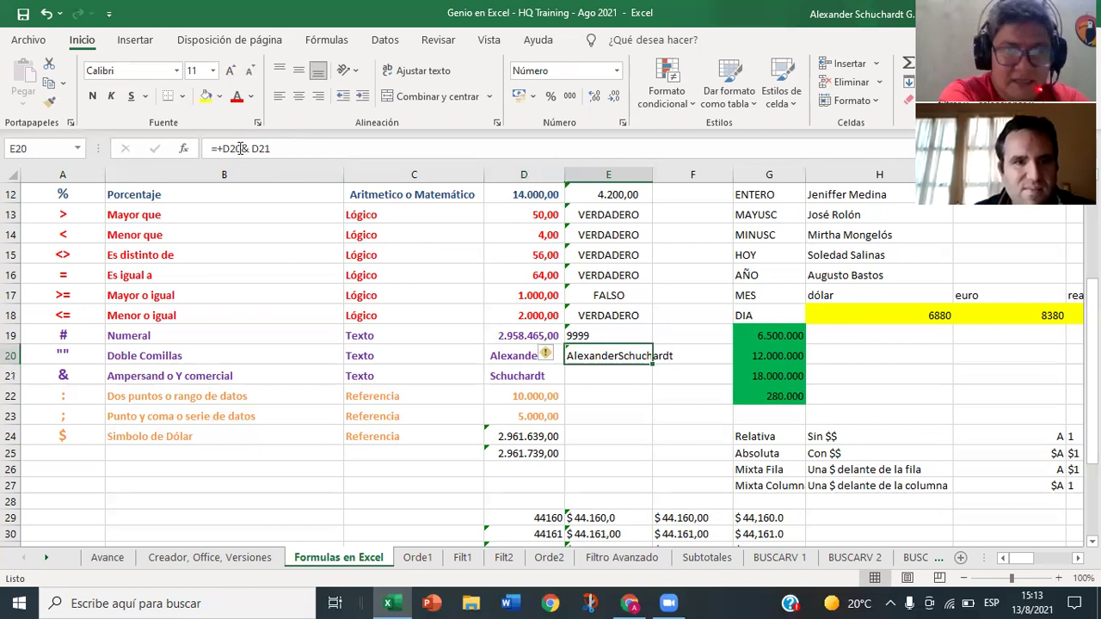
left_click(250, 148)
key("BackSpace")
key("Return")
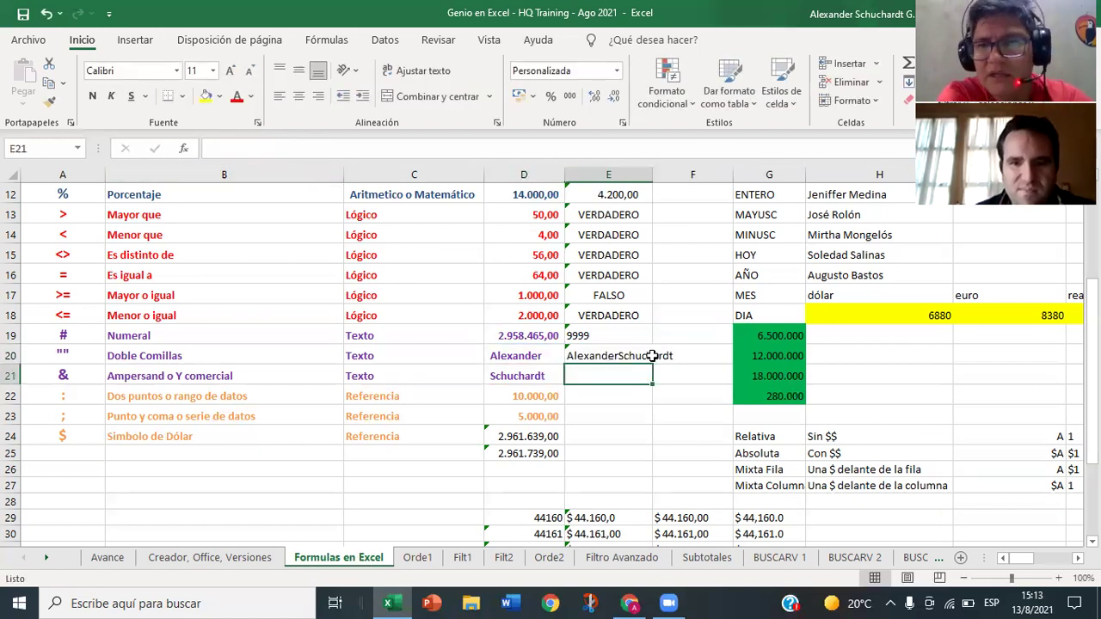
Step: Autofit column E to the width of the joined name in E20
left_click(652, 355)
left_click(624, 350)
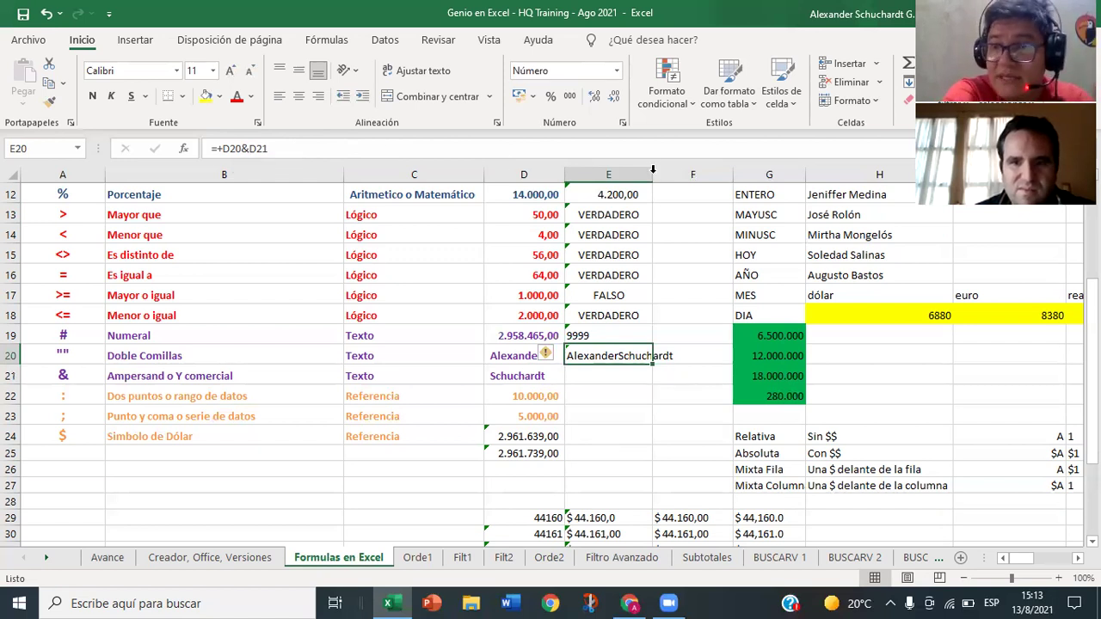
double_click(653, 170)
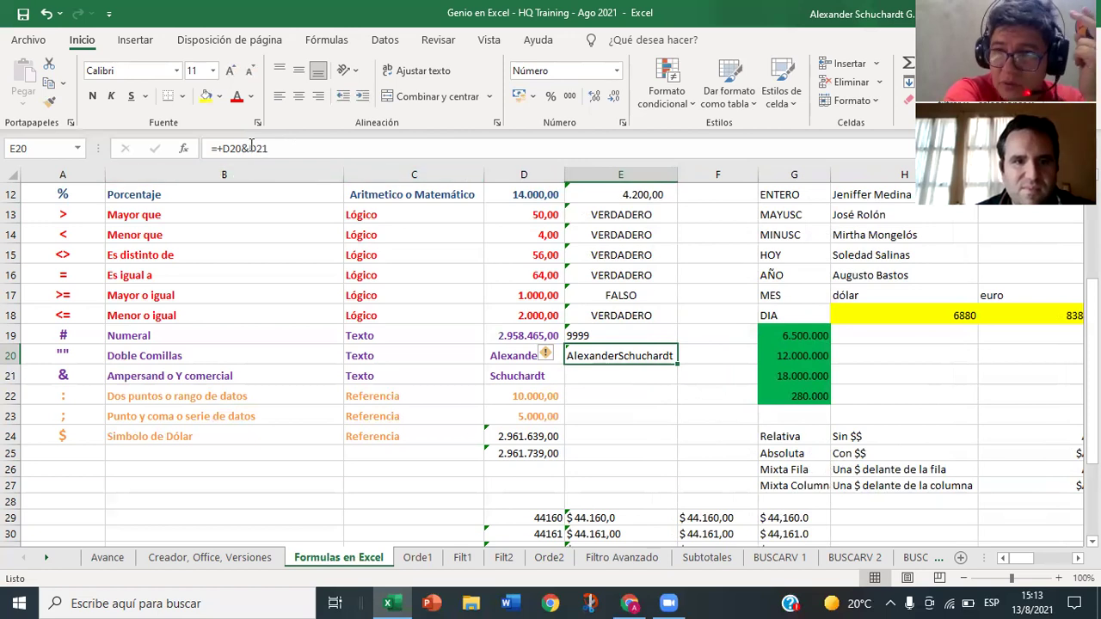
Step: Insert a quotation mark and a space before D21 in E20's formula and accept the proposed correction, giving =+D20&" D21"
left_click(249, 148)
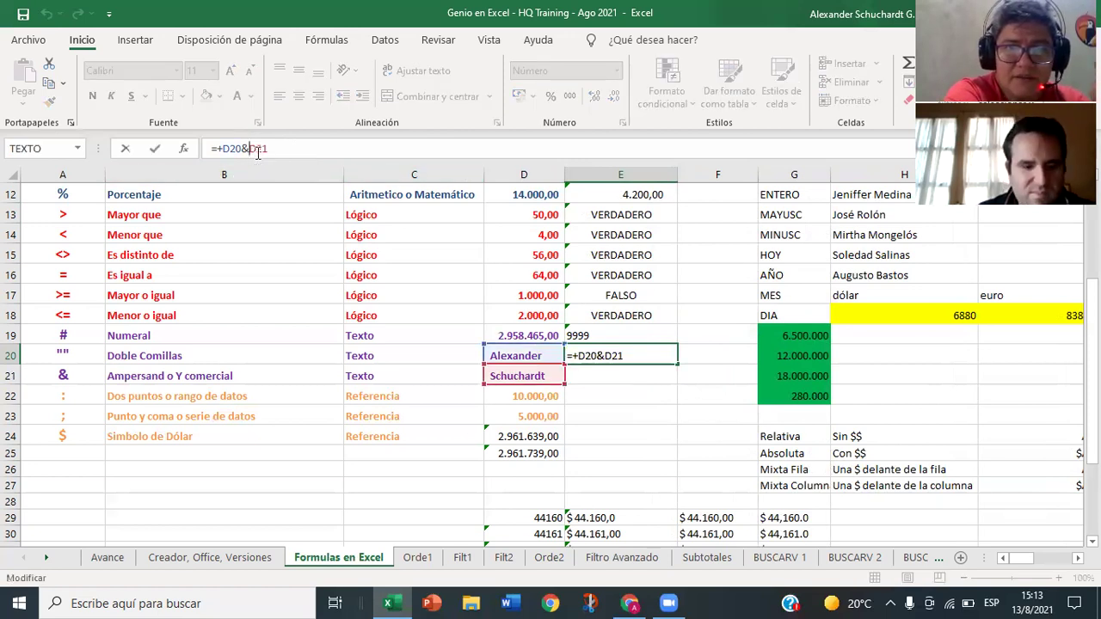
type("\"")
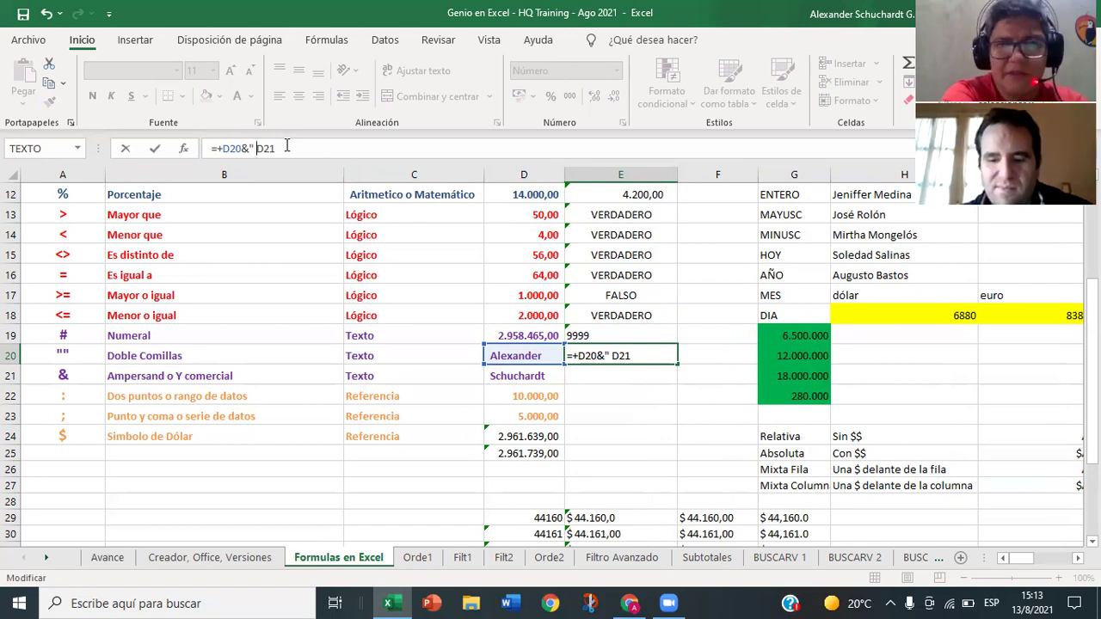
key("Return")
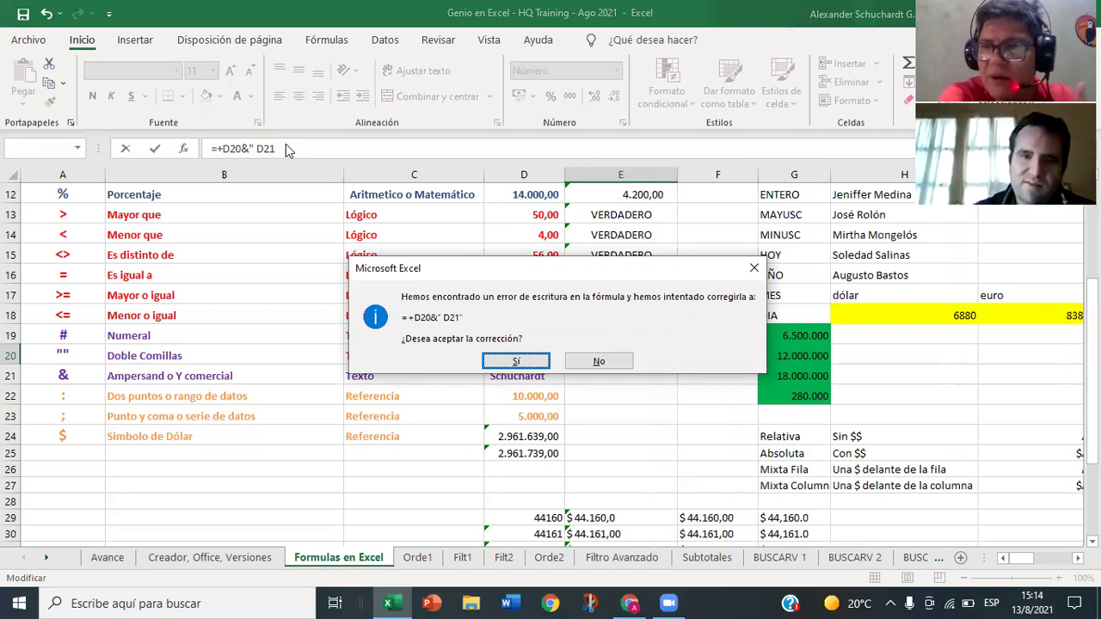
key("Return")
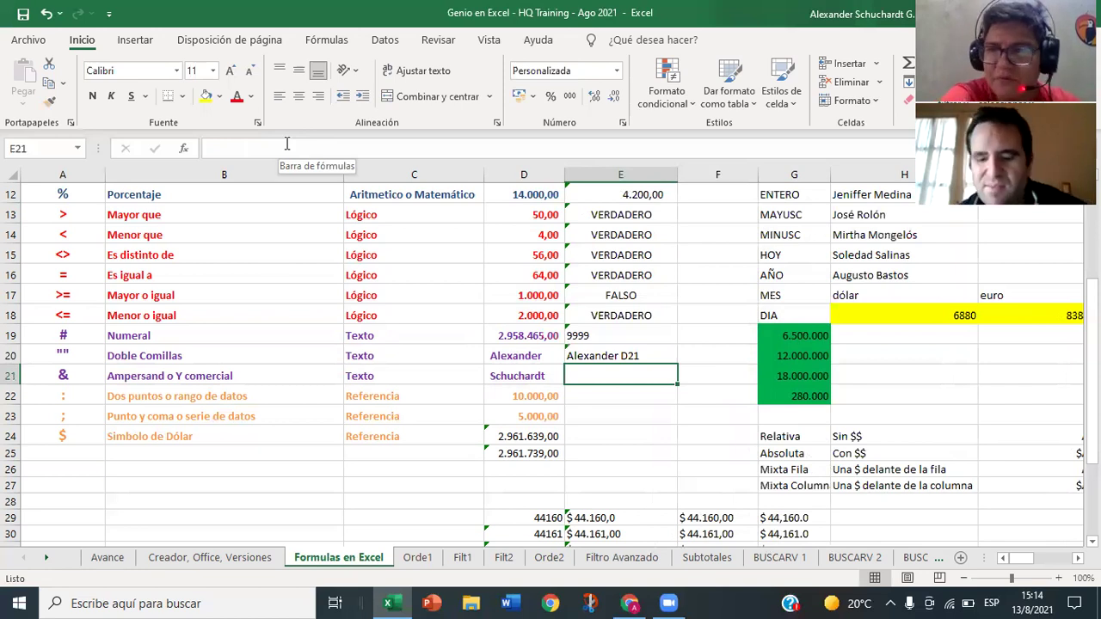
Step: Reopen E20's formula for editing and remove the closing quotation mark after D21
key("Up")
left_click(289, 151)
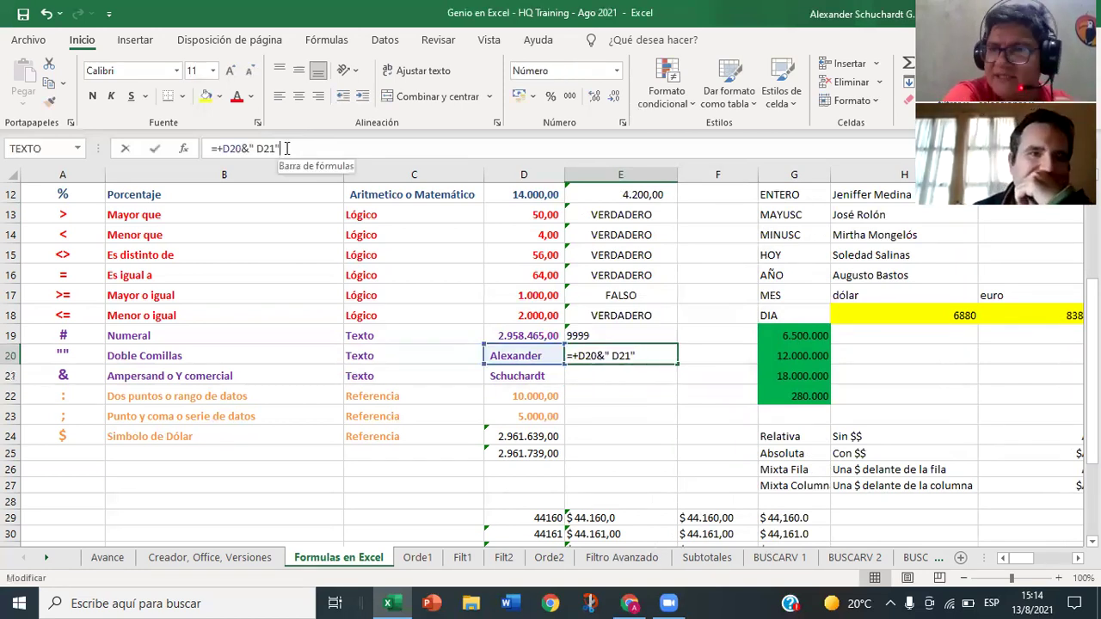
key("BackSpace")
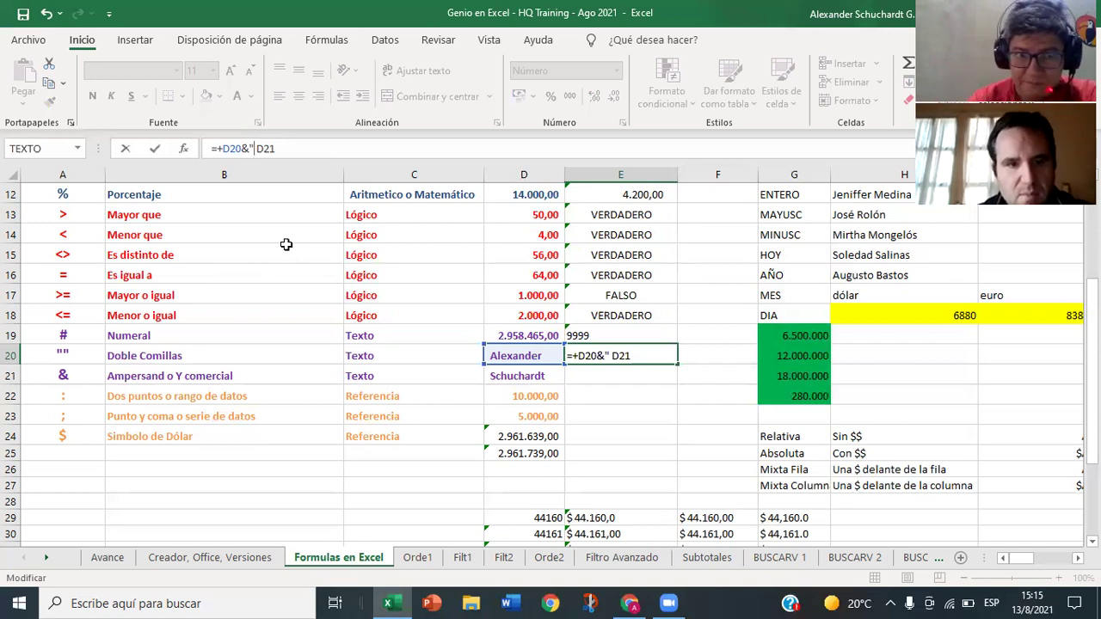
Step: Try a slash and an ampersand right after the opening quotation mark in E20's formula
type("/")
key("BackSpace")
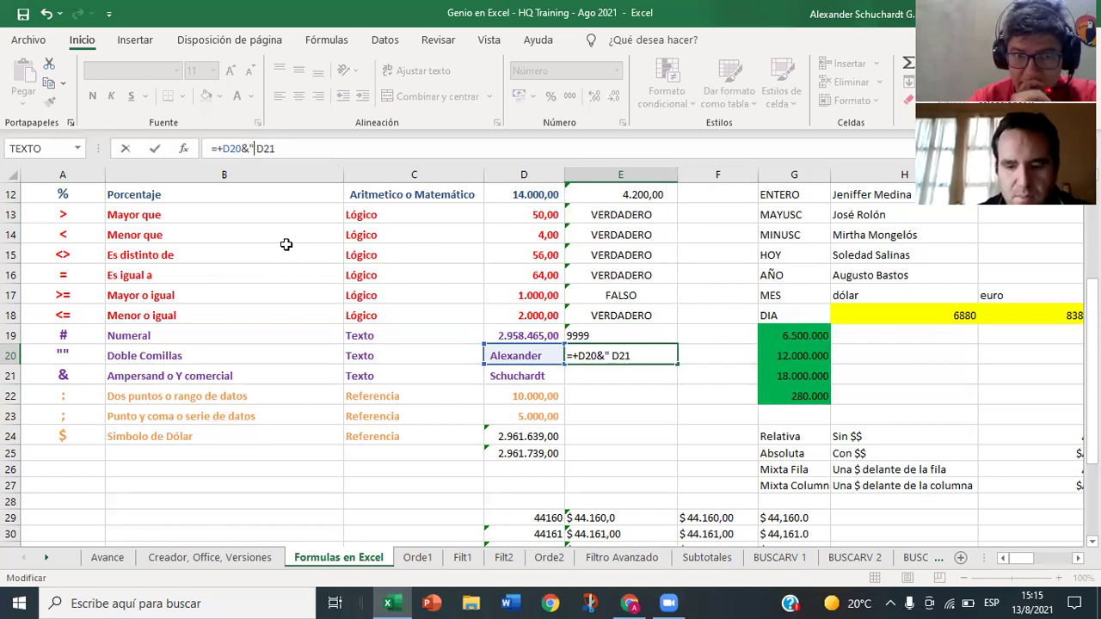
type("&")
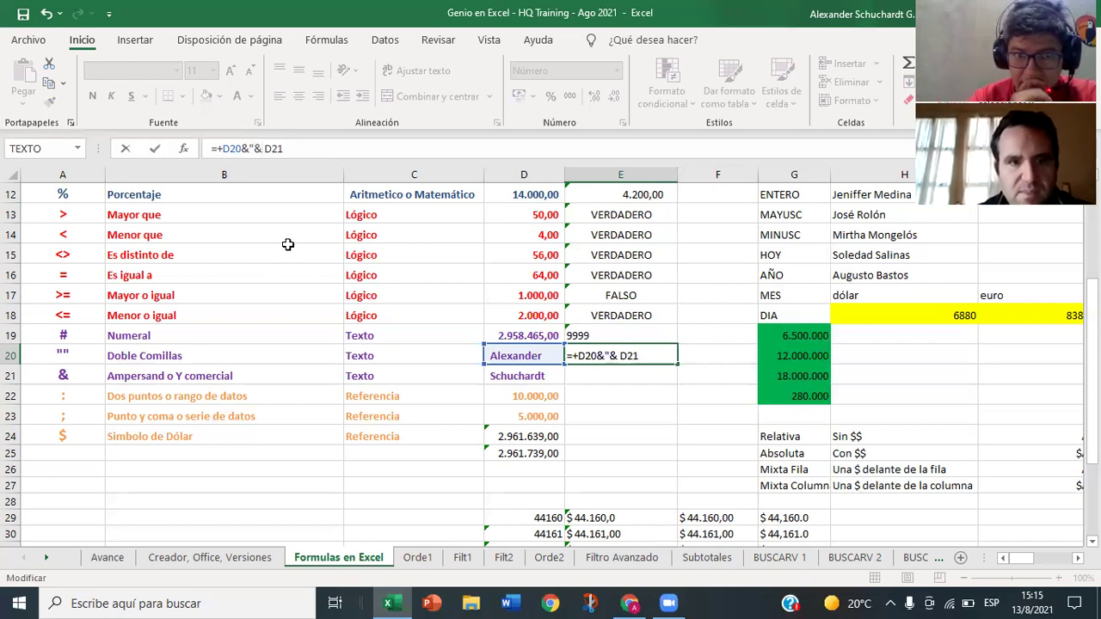
key("BackSpace")
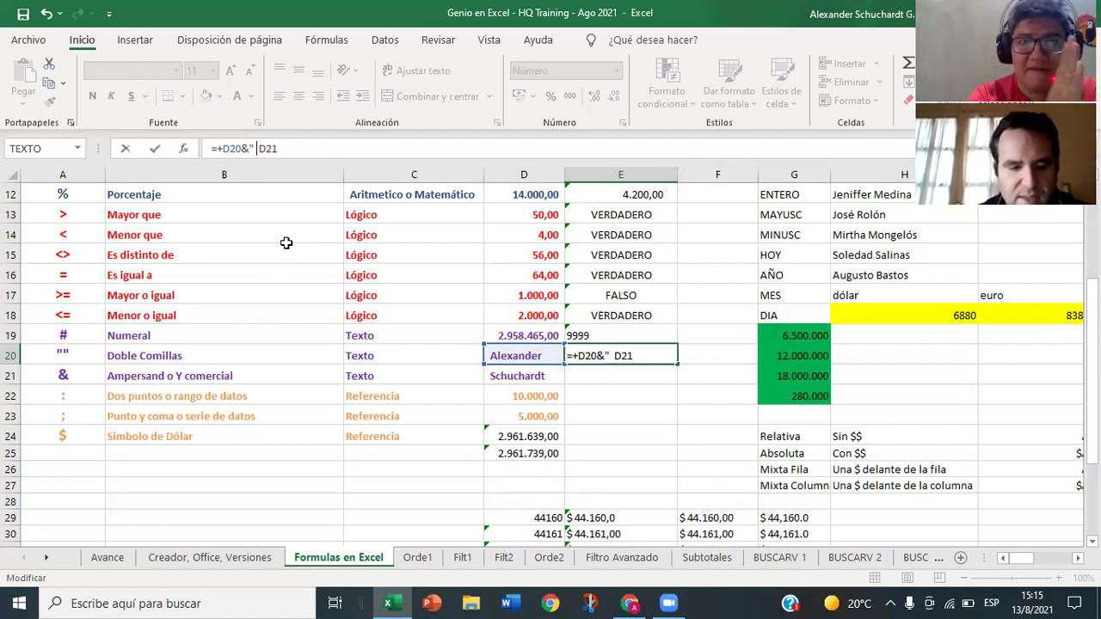
Step: Close the quotation marks around the space in E20's formula and try to enter =+D20&" "D21
type("\"")
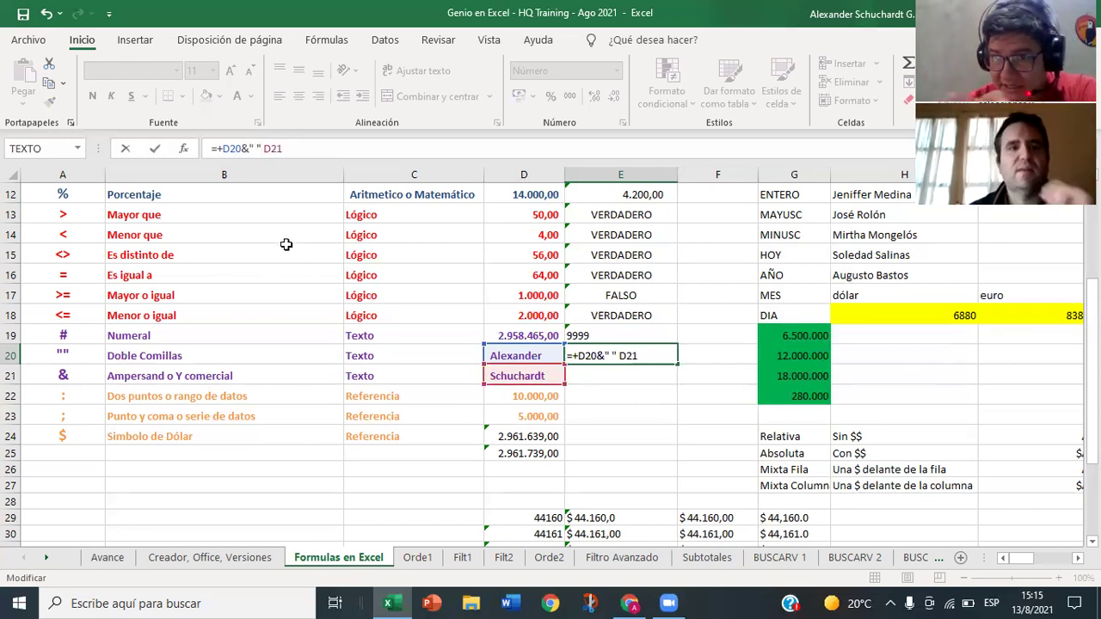
key("BackSpace")
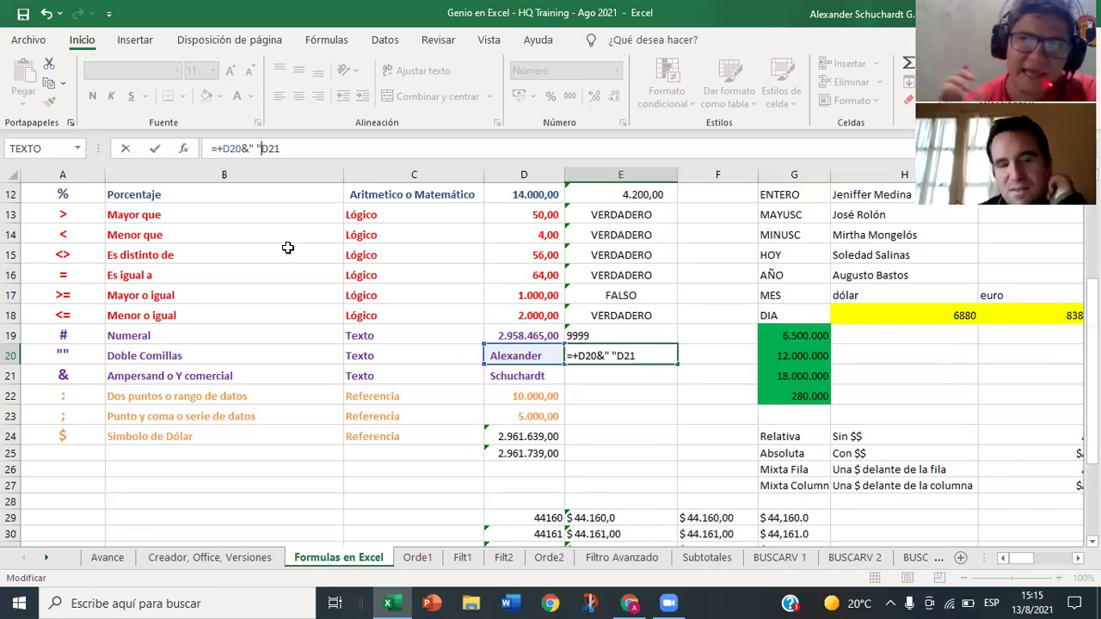
key("Return")
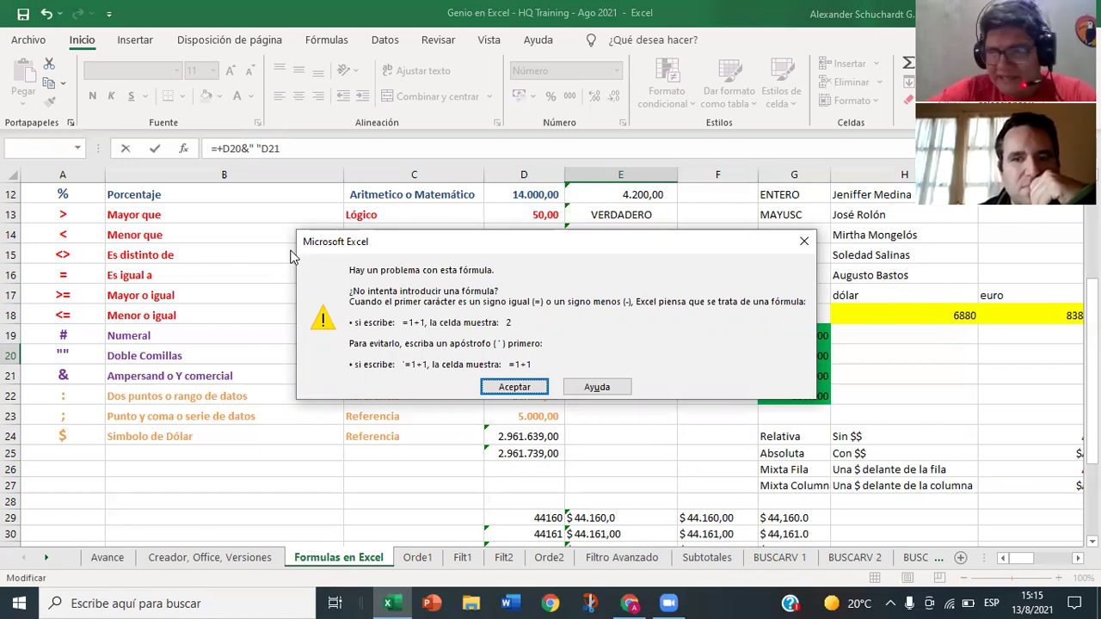
key("Return")
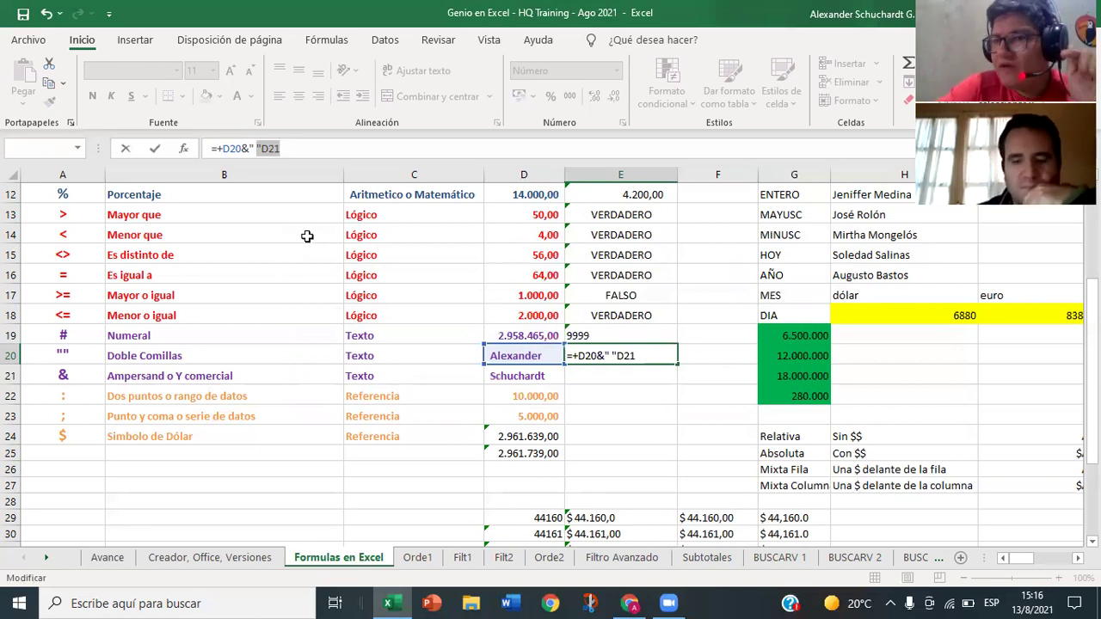
Step: Add a space before D21 in E20's formula and try to enter =+D20&" " D21
key("Left")
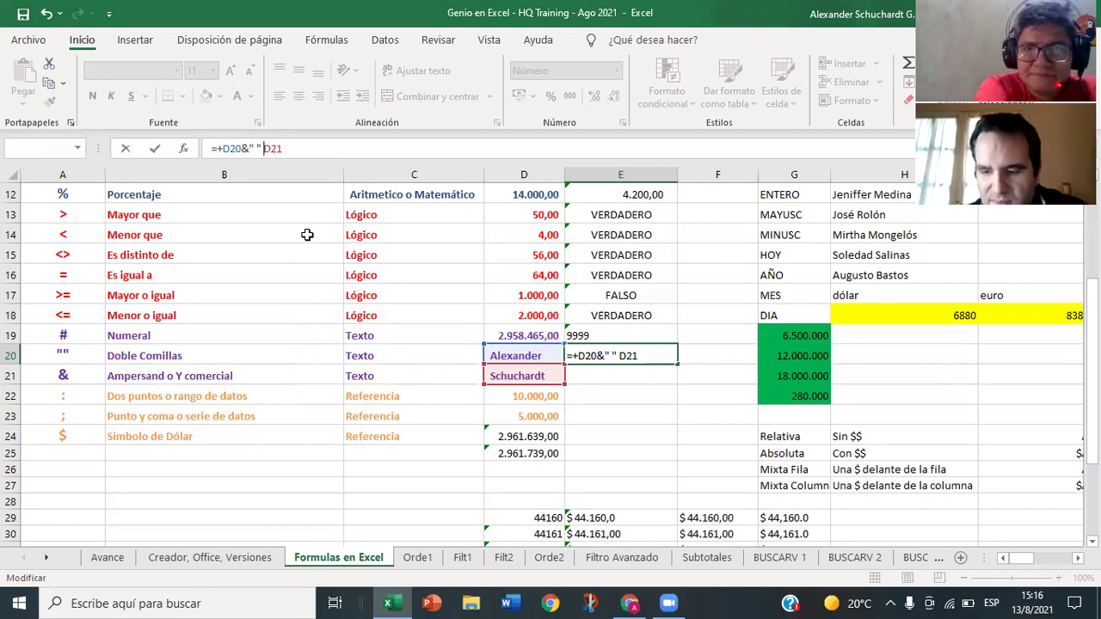
key("Return")
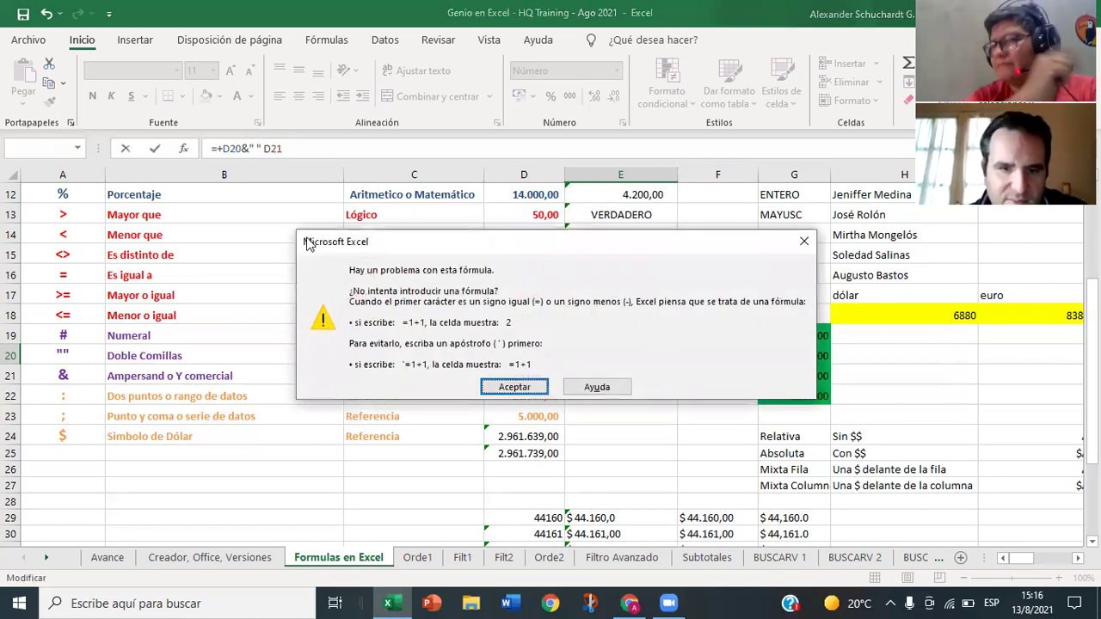
key("Return")
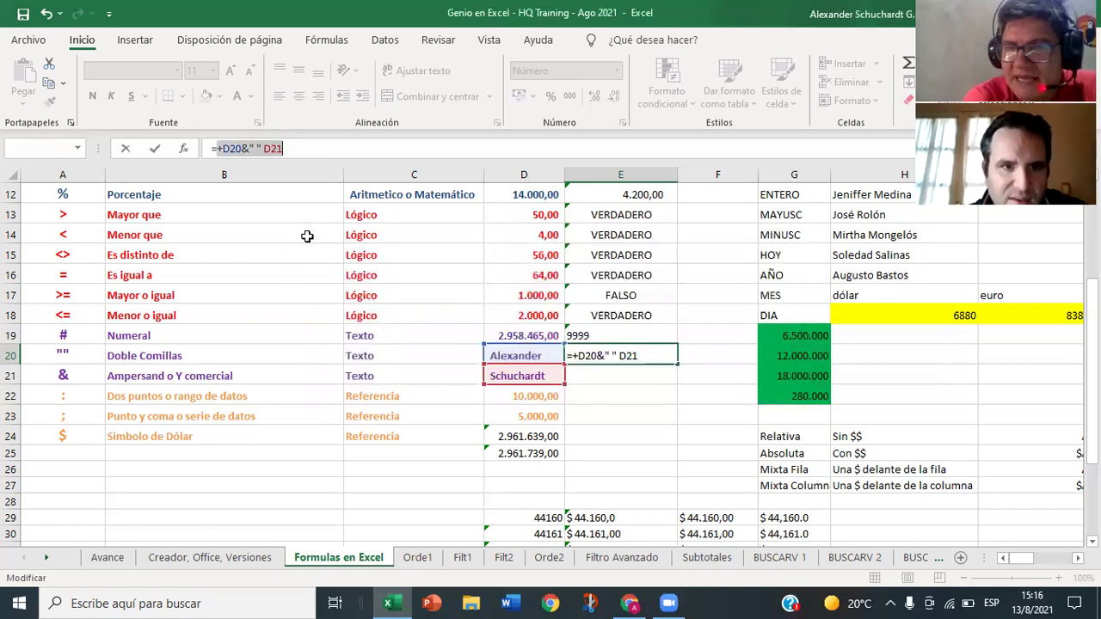
Step: Insert an ampersand before D21, remove the stray space, and enter =+D20&" "&D21 in E20
key("Right")
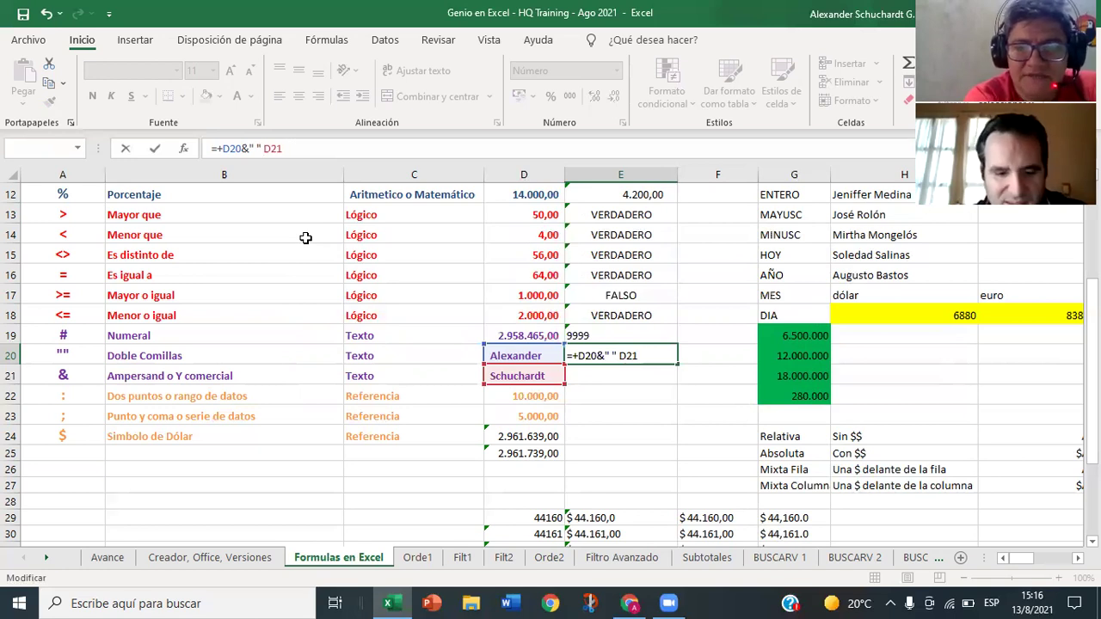
type("&")
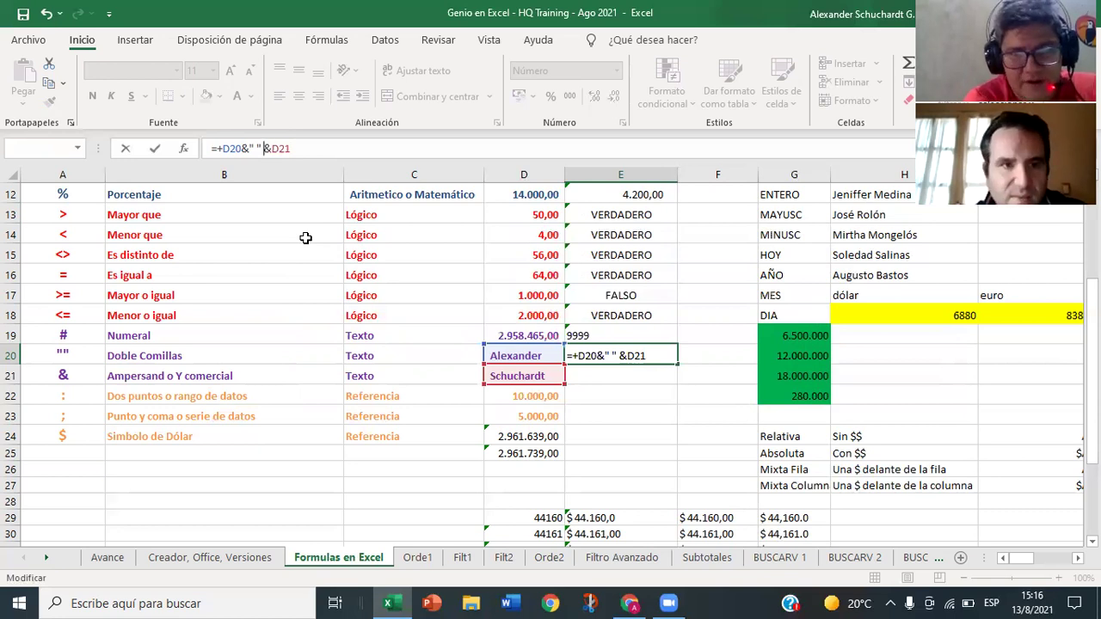
key("BackSpace")
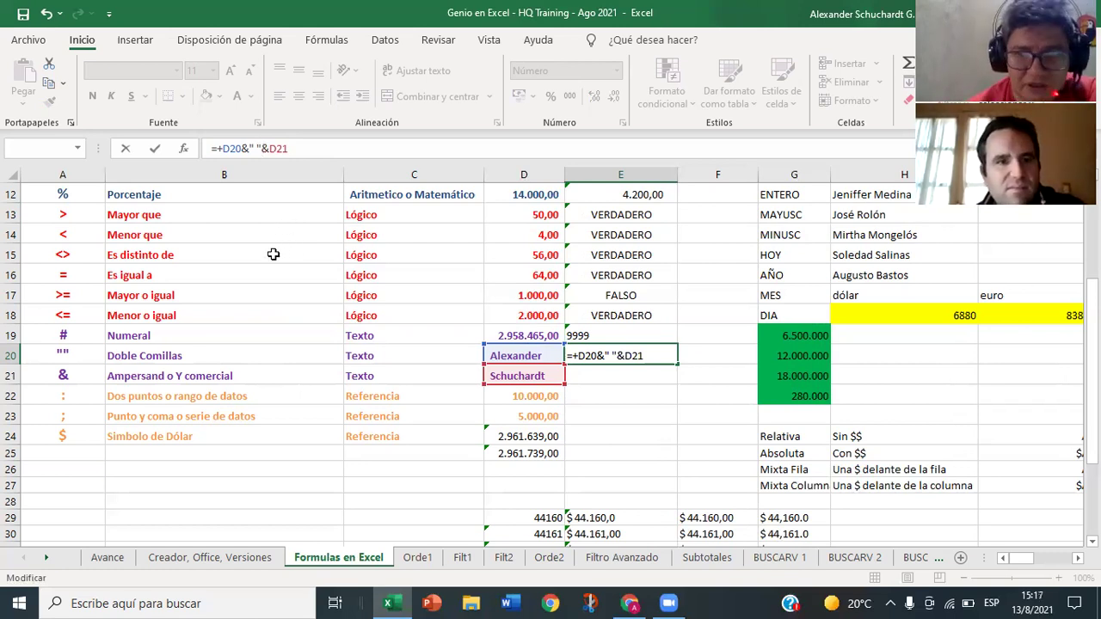
key("Return")
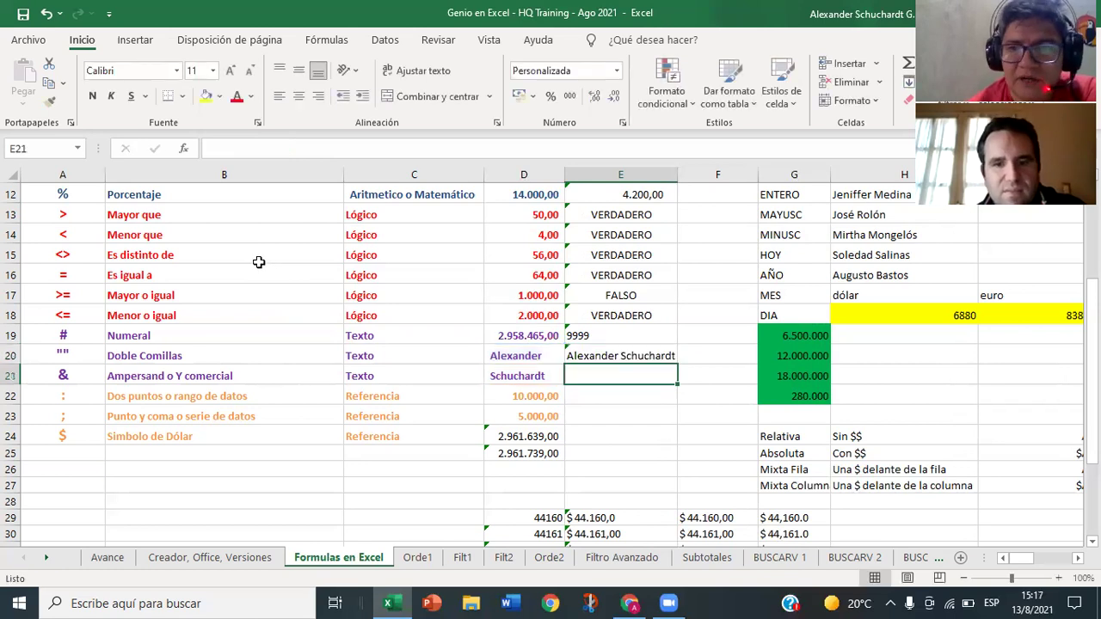
Step: Move the concatenation formula from E20 to E21
key("Up")
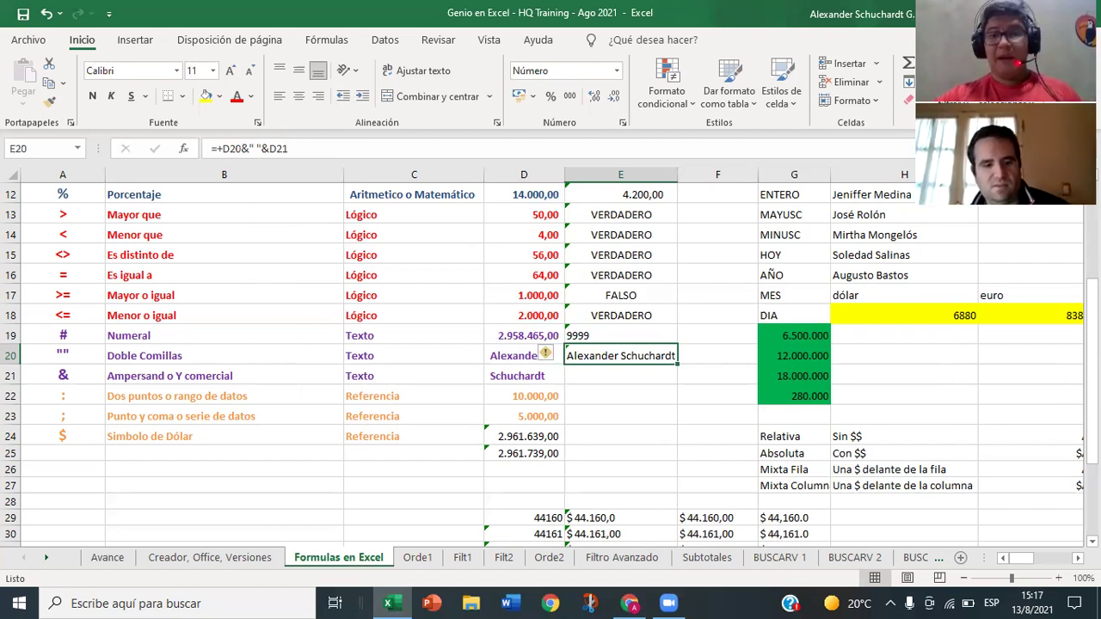
key("ctrl+c")
left_click(639, 376)
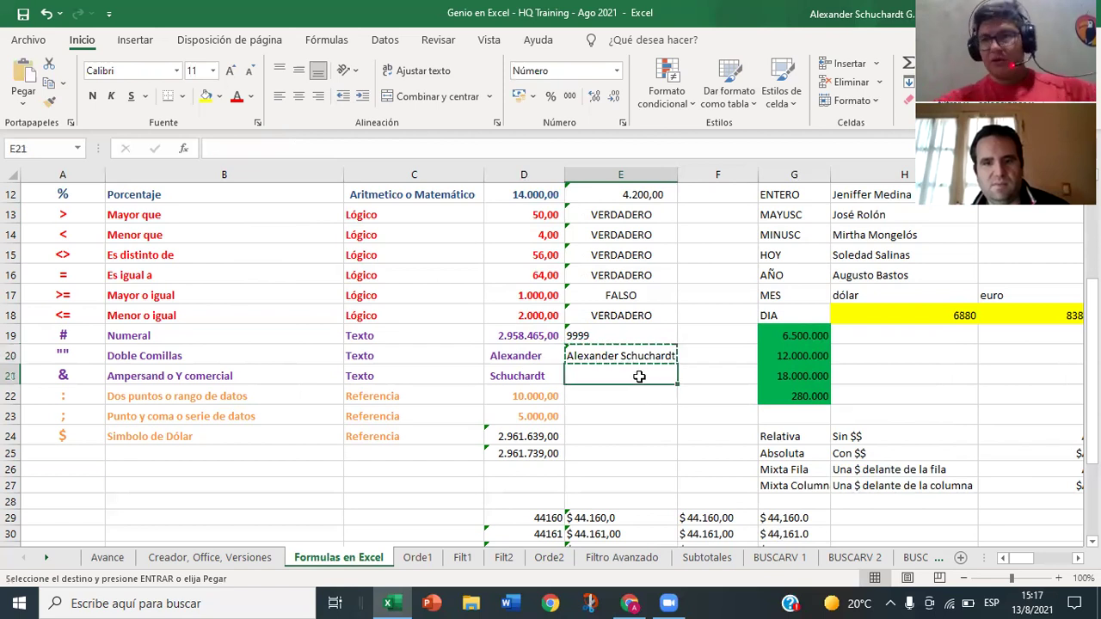
key("ctrl+v")
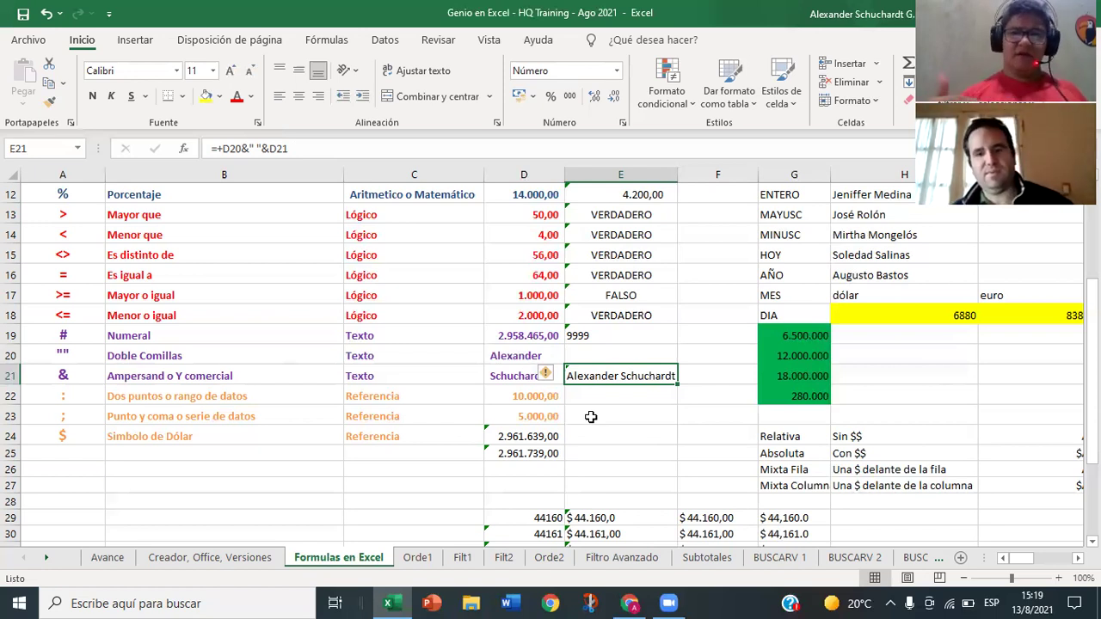
Step: Move the concatenation formula from E21 back to E20
key("ctrl+c")
key("Up")
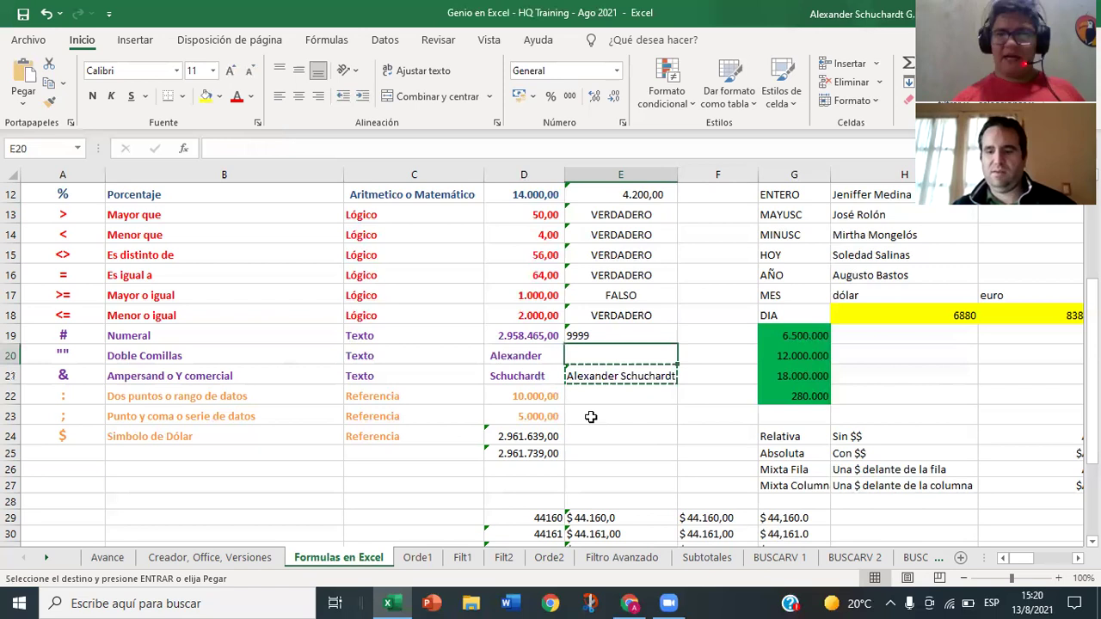
key("ctrl+v")
Step: Begin a formula in E21 with a plus sign, the reference to D21 and an ampersand
left_click(604, 380)
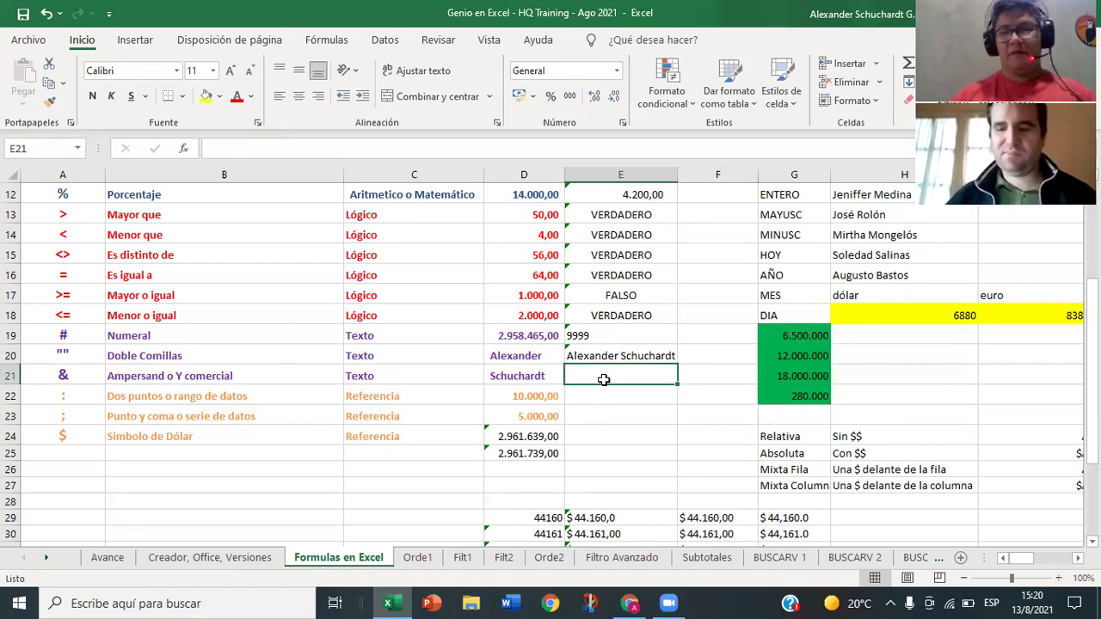
type("+")
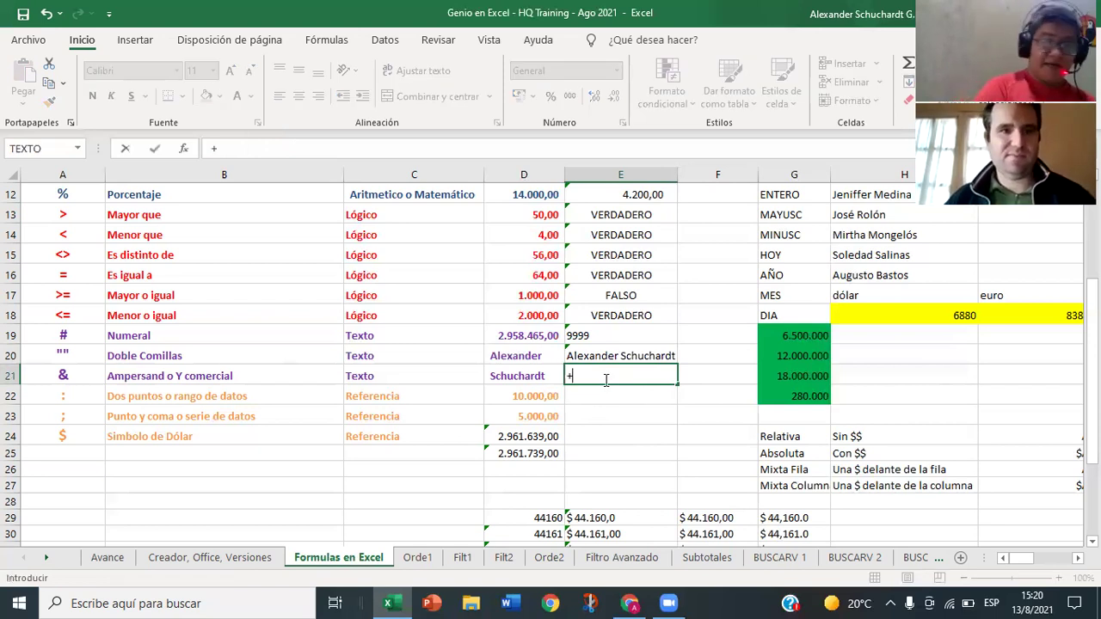
left_click(511, 379)
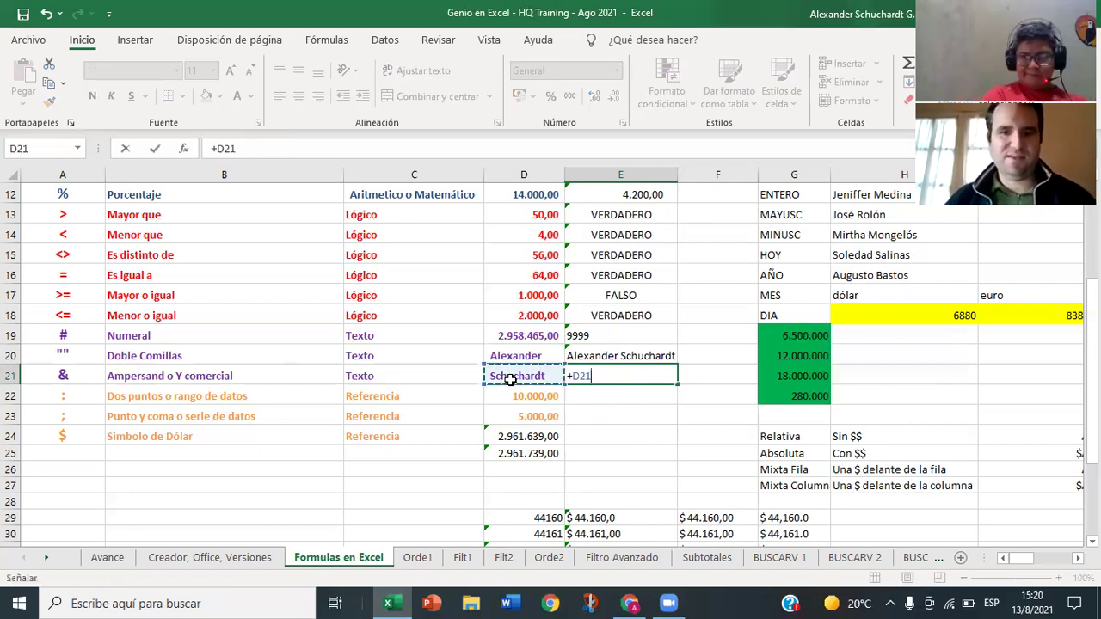
type("/")
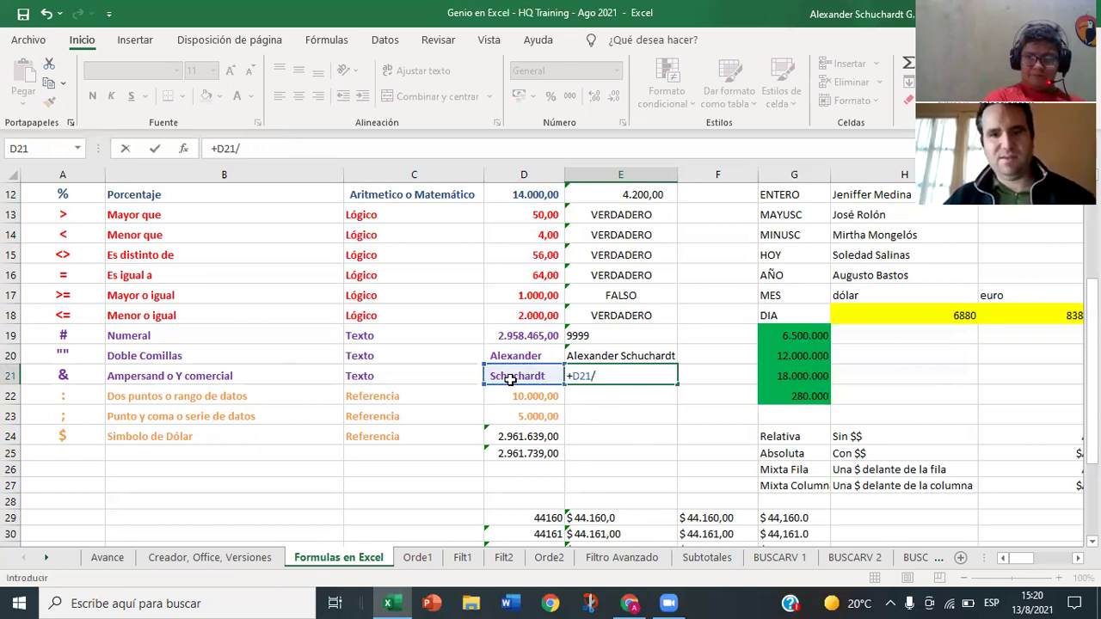
key("BackSpace")
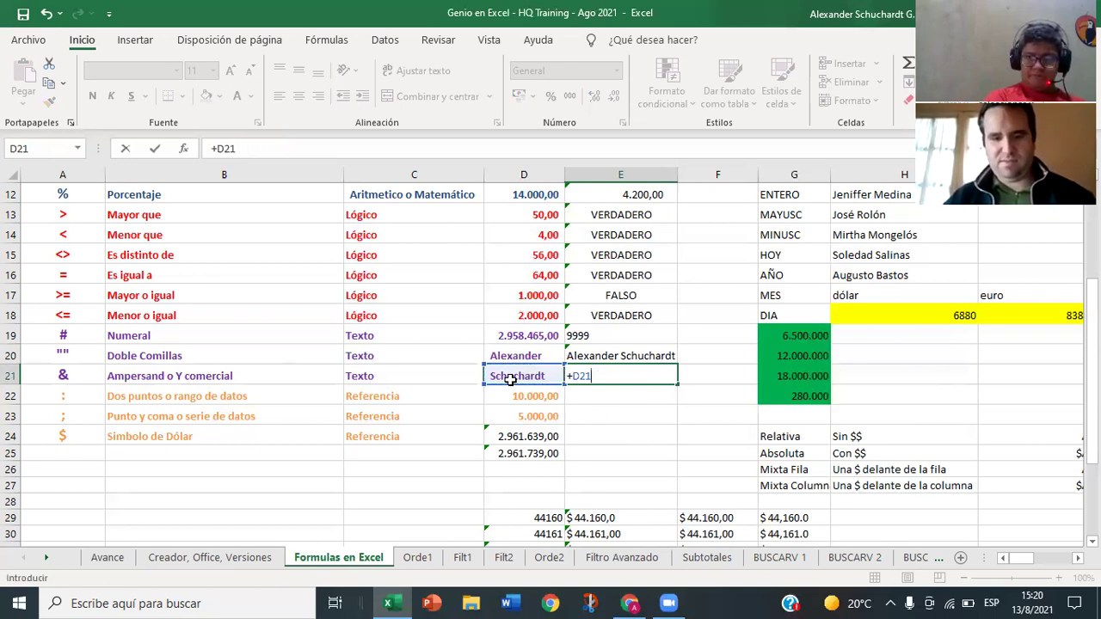
type("/")
key("BackSpace")
type("&")
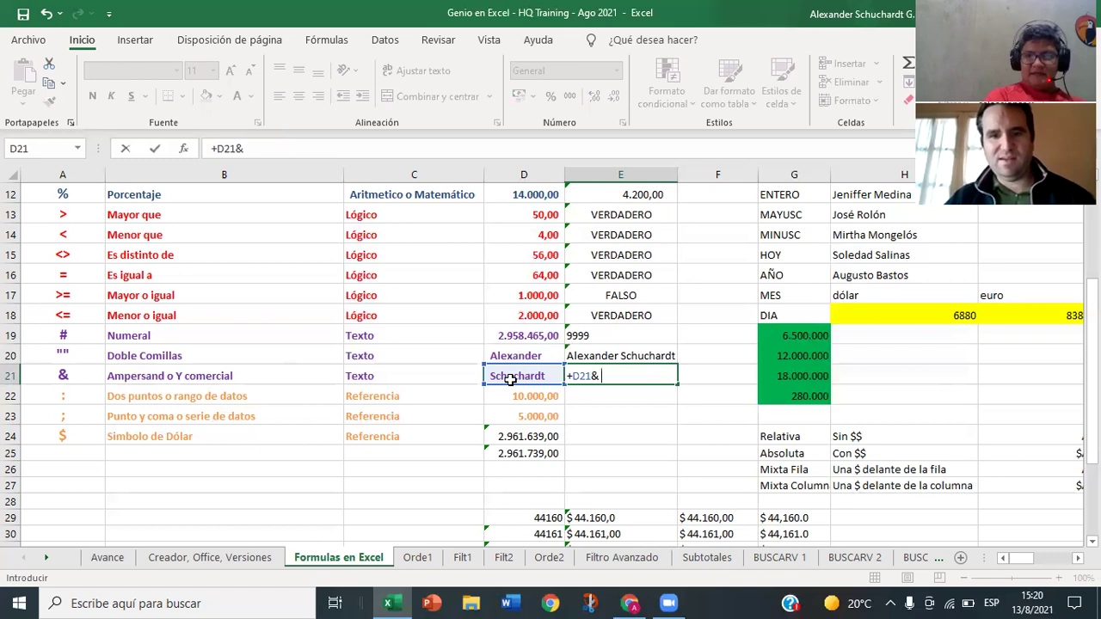
Step: Append a quoted space, an ampersand and D20, and enter +D21& " "&D20 in E21
type(" \"")
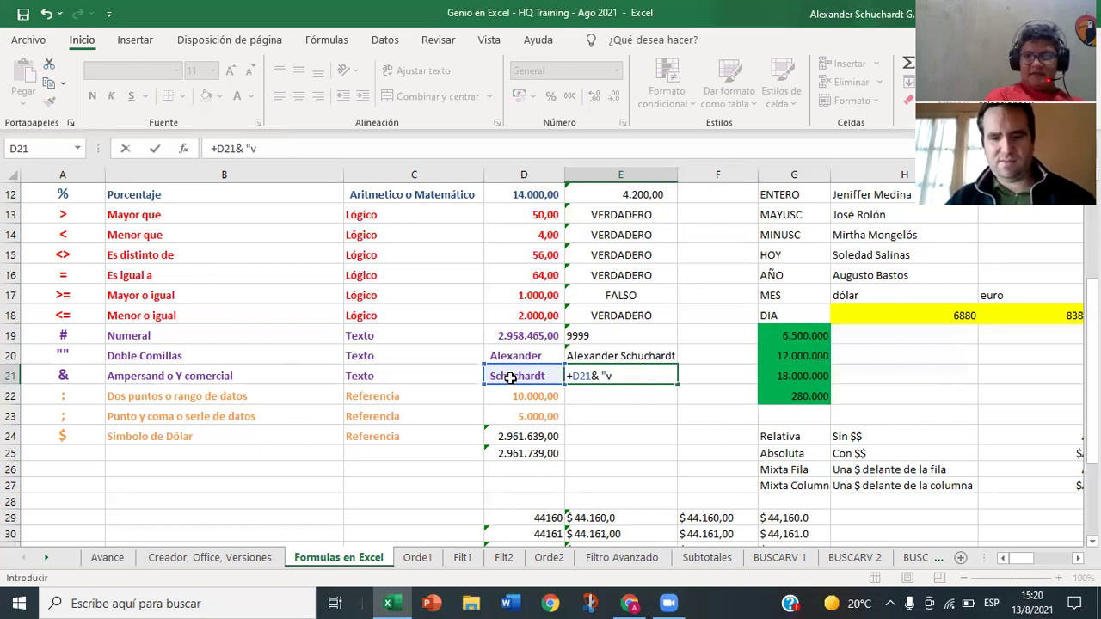
type(" \"")
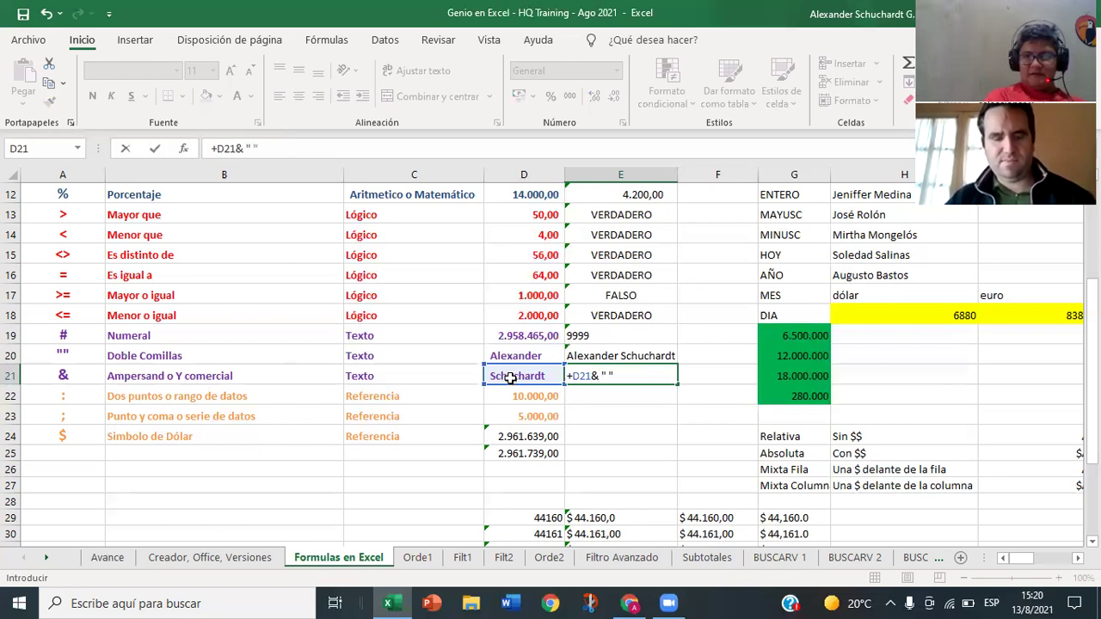
type("&")
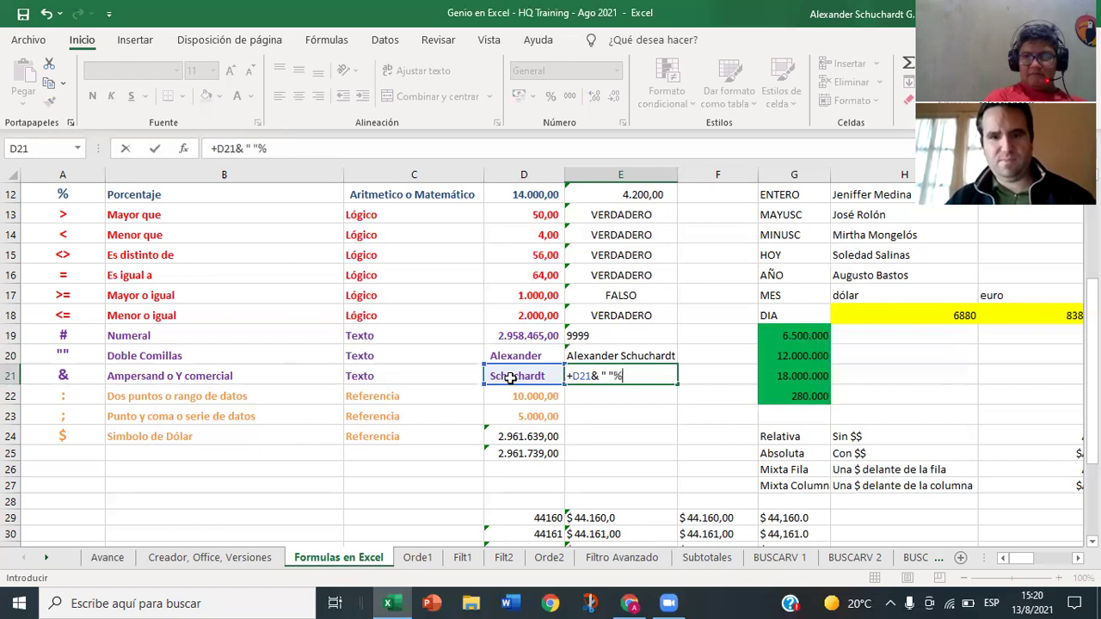
key("BackSpace")
type("&")
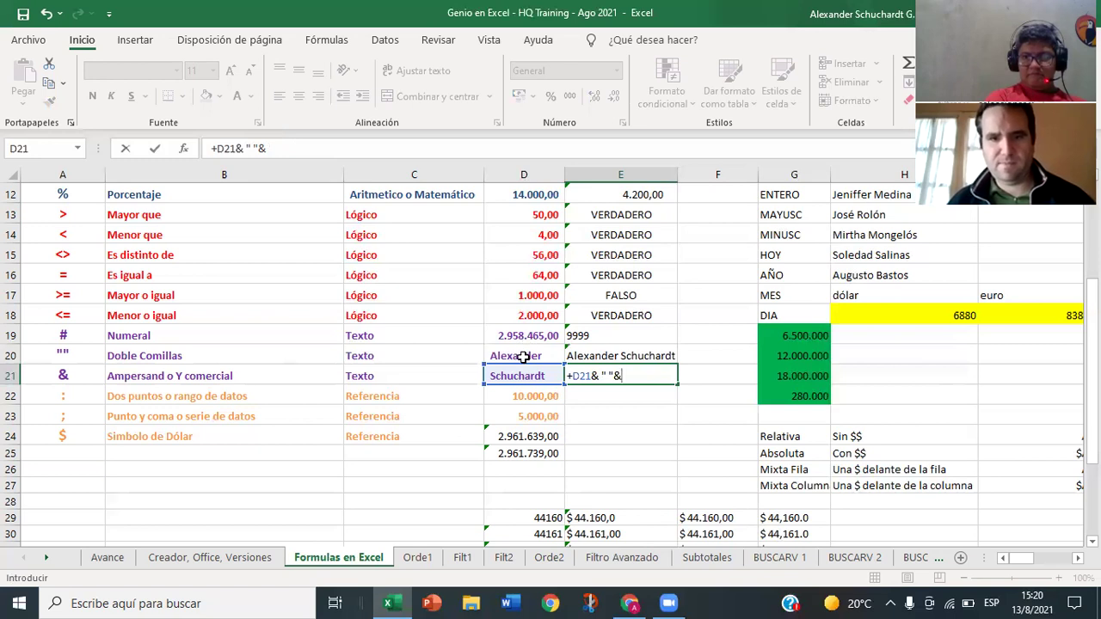
left_click(523, 358)
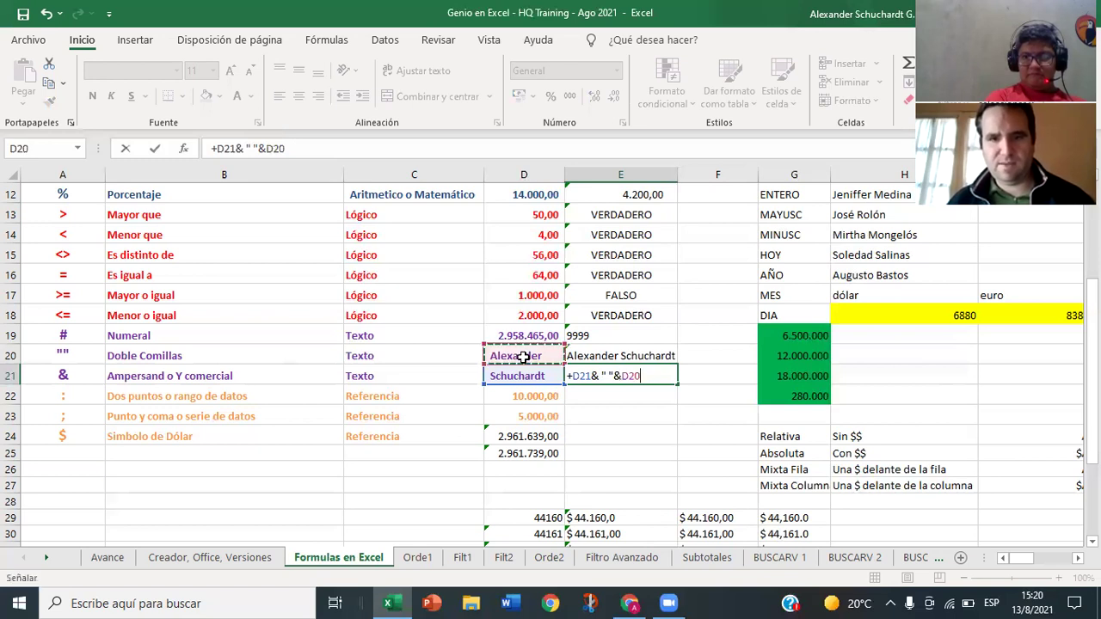
key("Return")
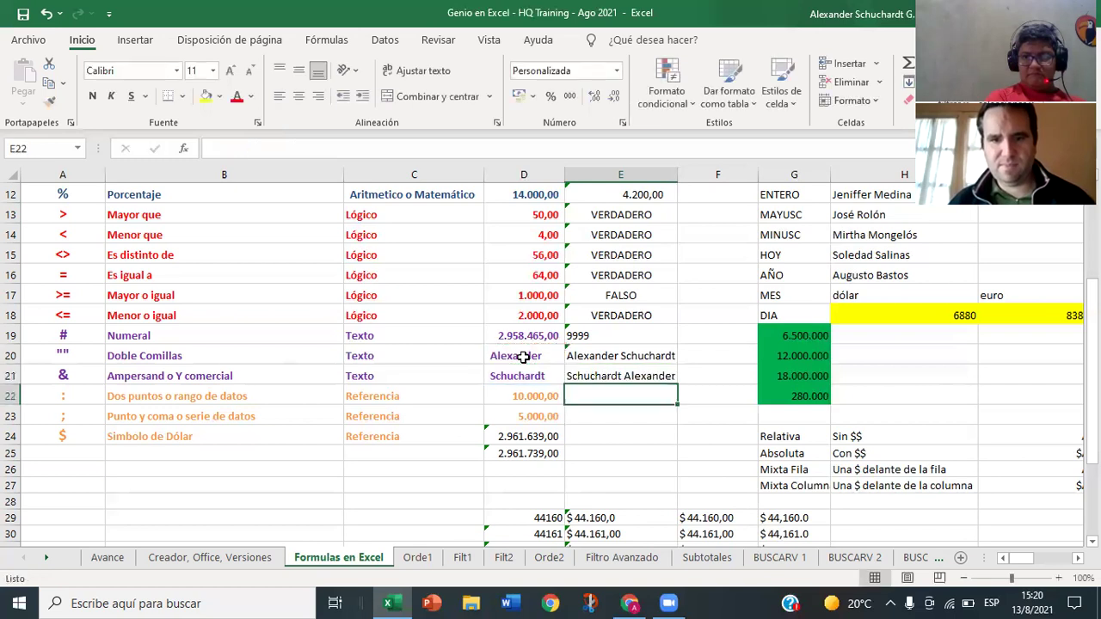
Step: Add a comma before the quoted space in E21's formula, making it =+D21& ", "&D20
left_click(606, 378)
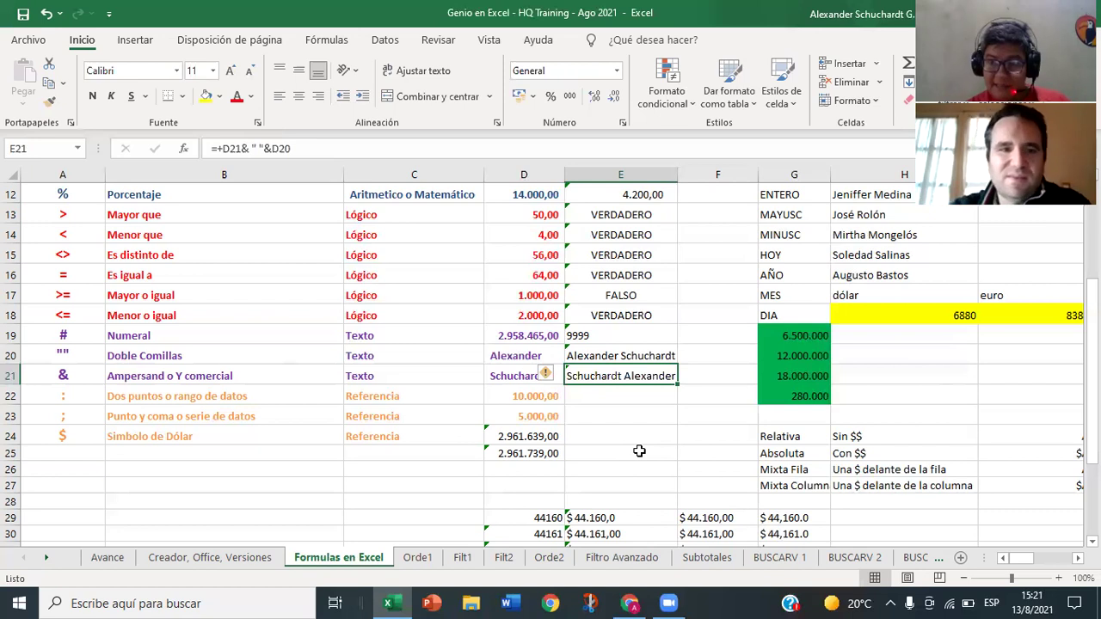
left_click(258, 151)
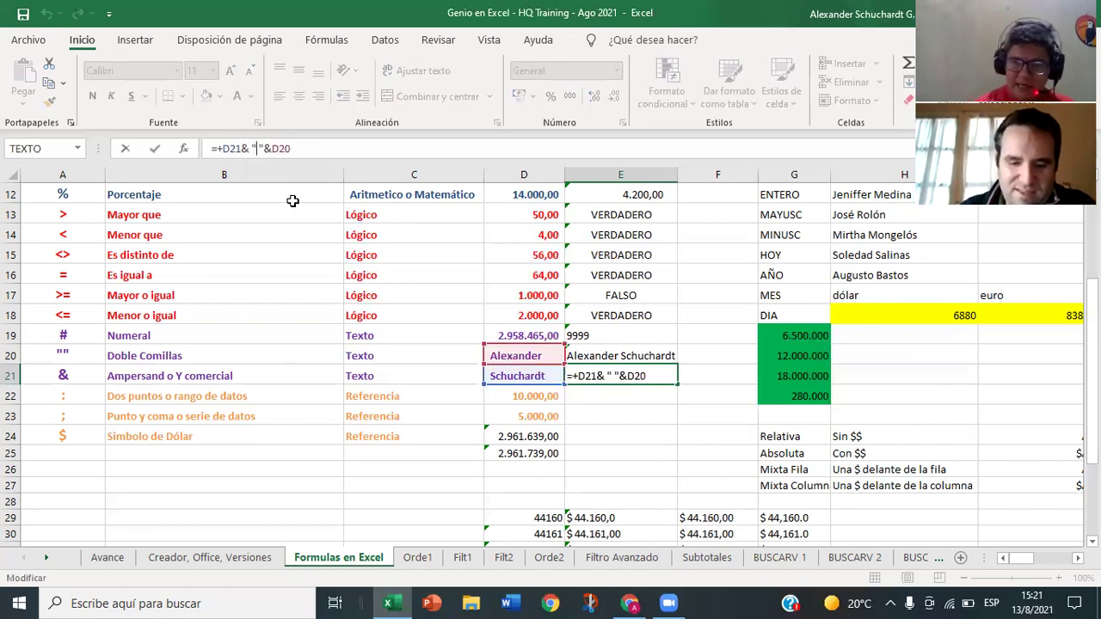
type(",")
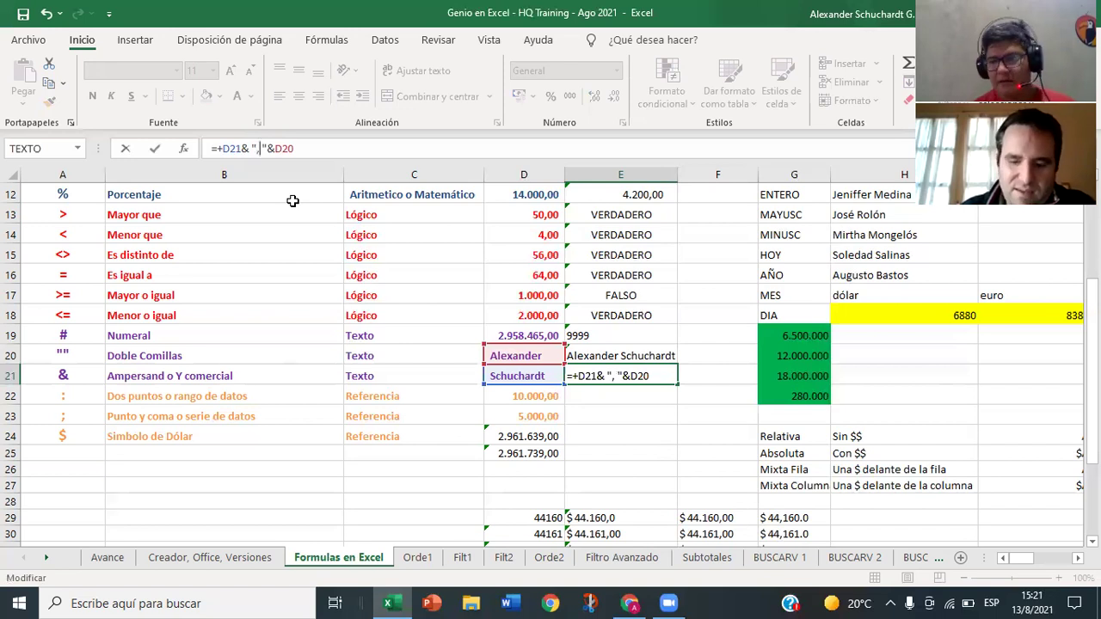
key("Return")
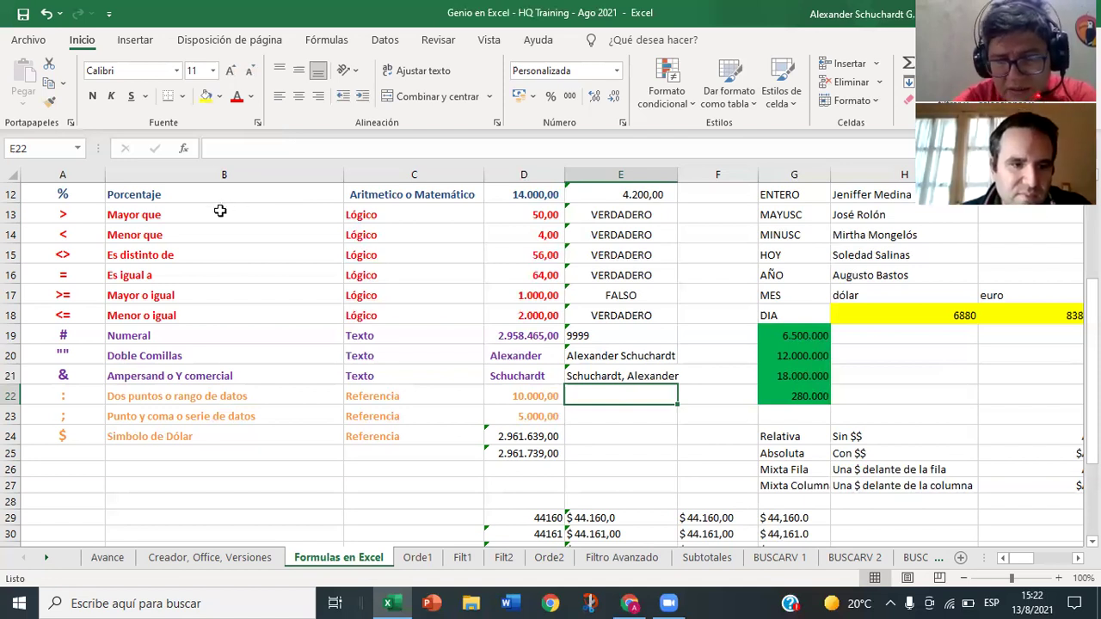
Step: Examine the SUMA formula in D24 and the range it references
double_click(516, 437)
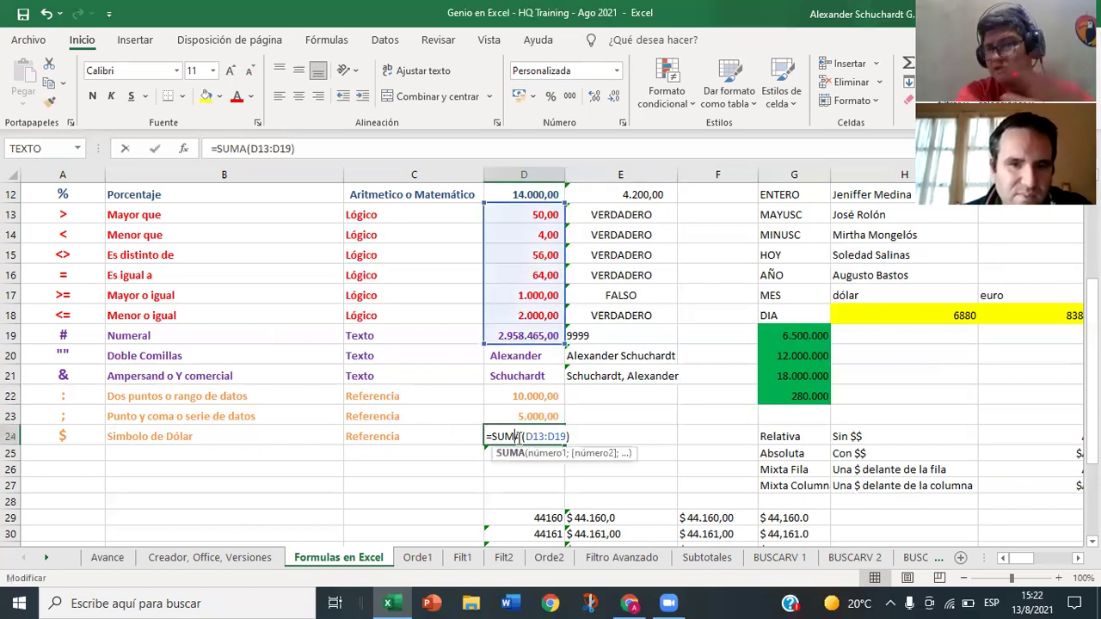
key("Return")
left_click(516, 438)
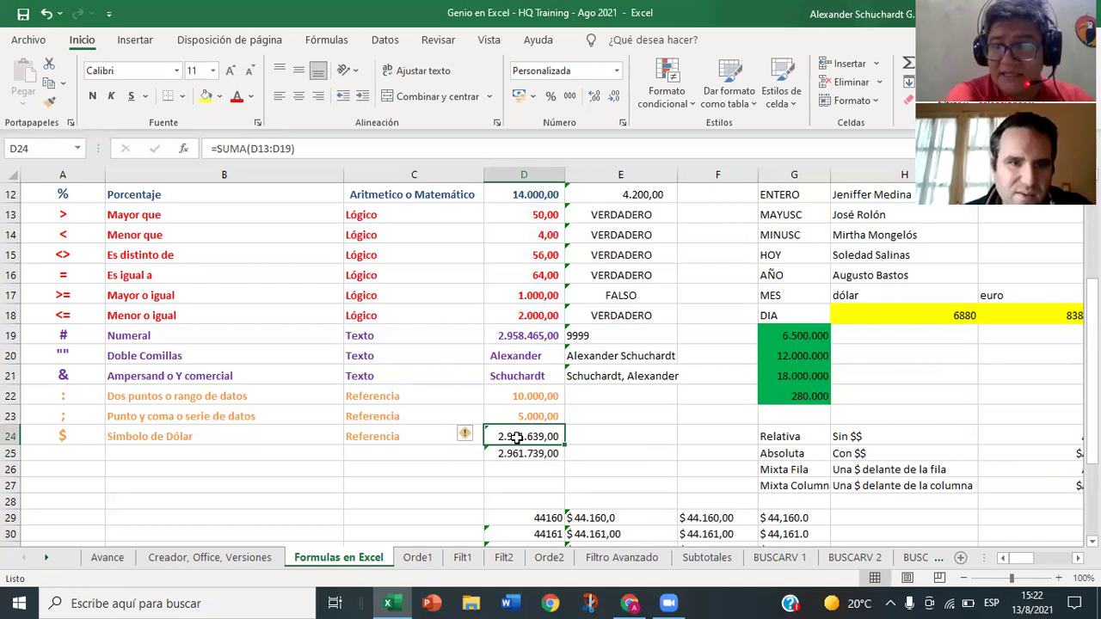
Step: Try E19 as the end of the range in D24's SUMA formula and restore D19
left_click(272, 149)
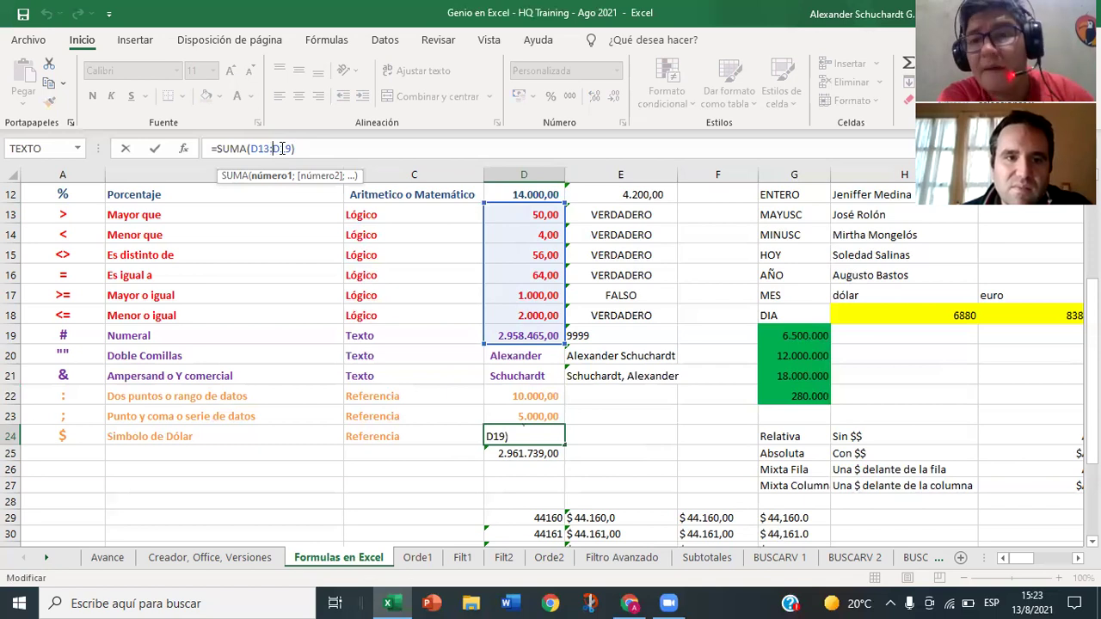
key("BackSpace")
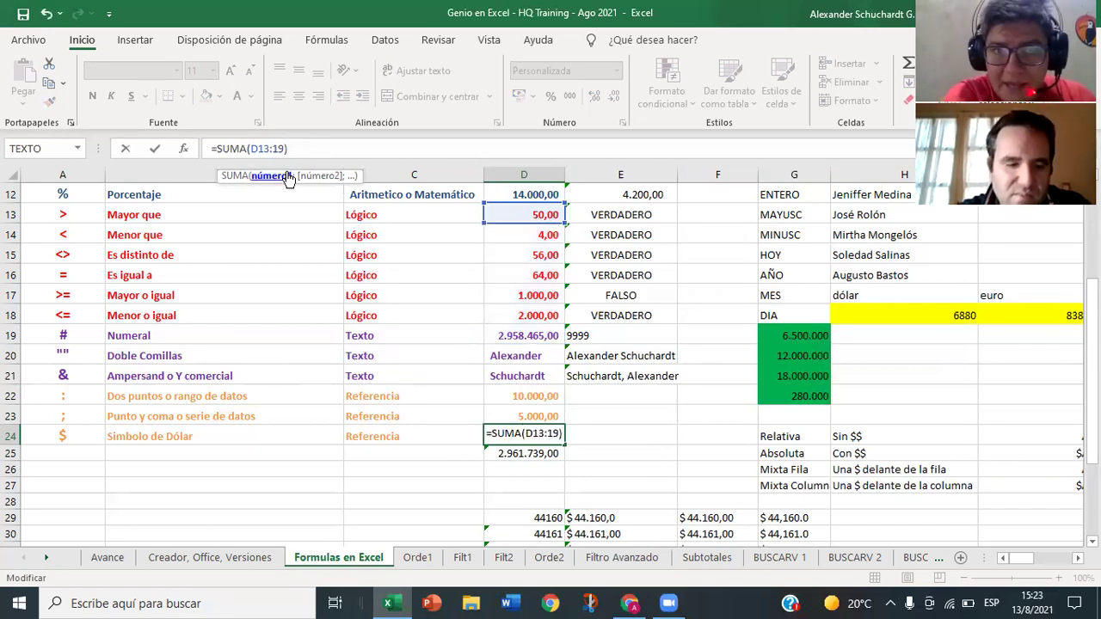
type("e")
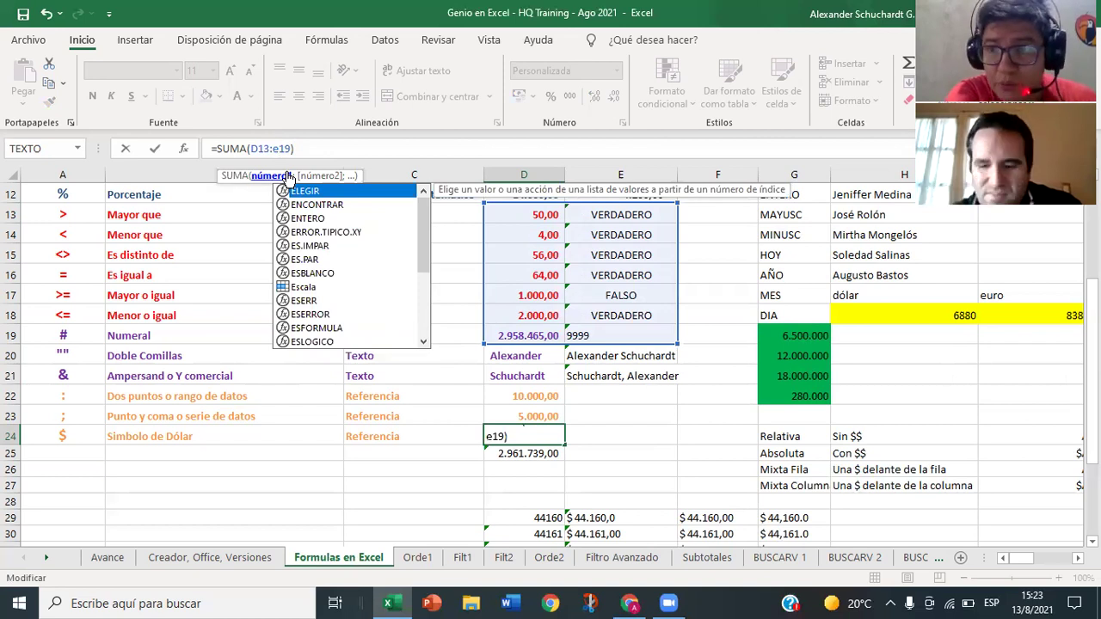
key("BackSpace")
type("d")
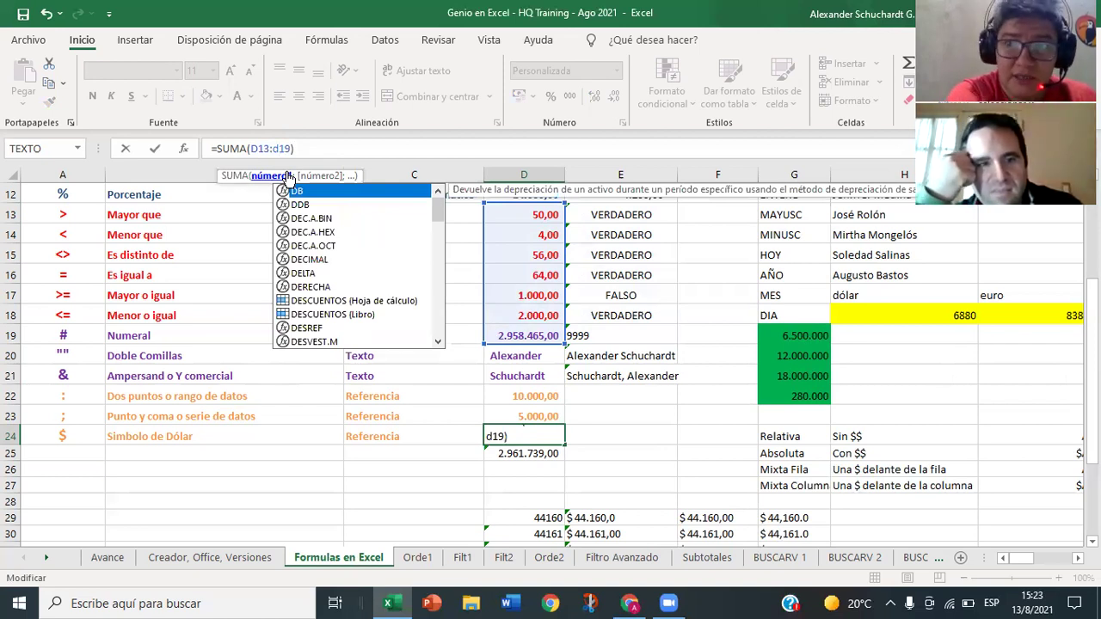
Step: Replace the colon with a semicolon in D24's SUMA formula and enter it as =SUMA(D13;D19)
key("Left")
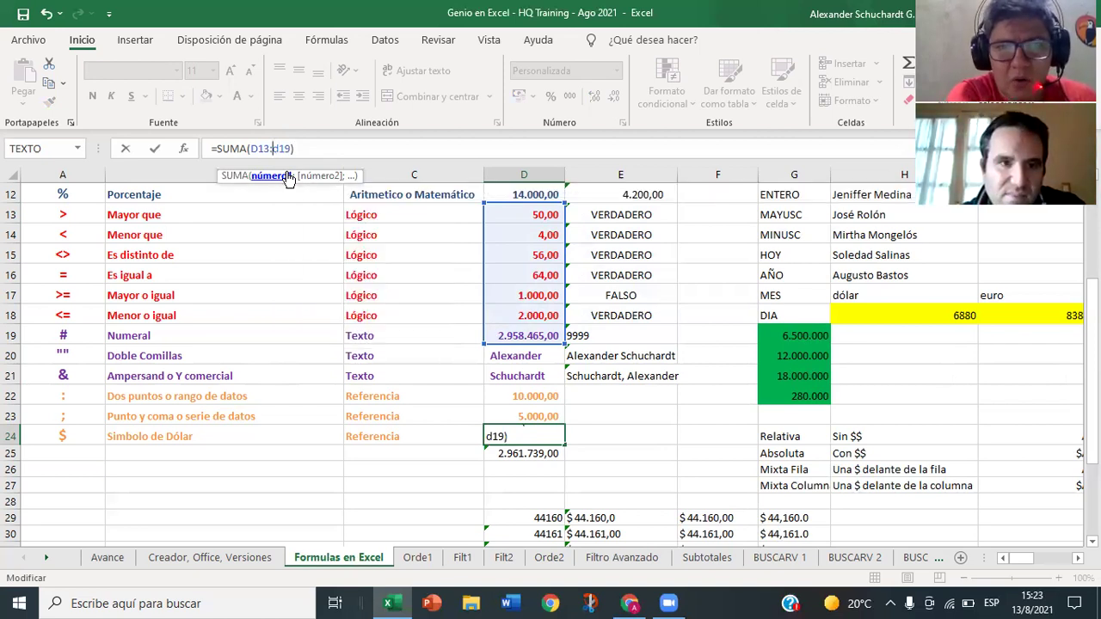
key("BackSpace")
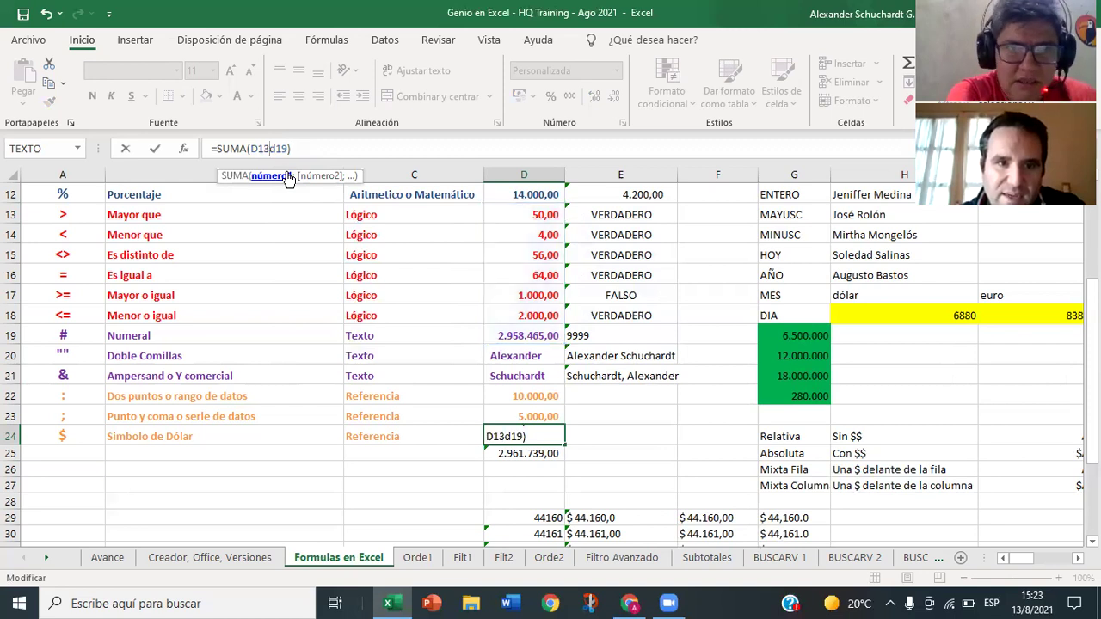
type(";")
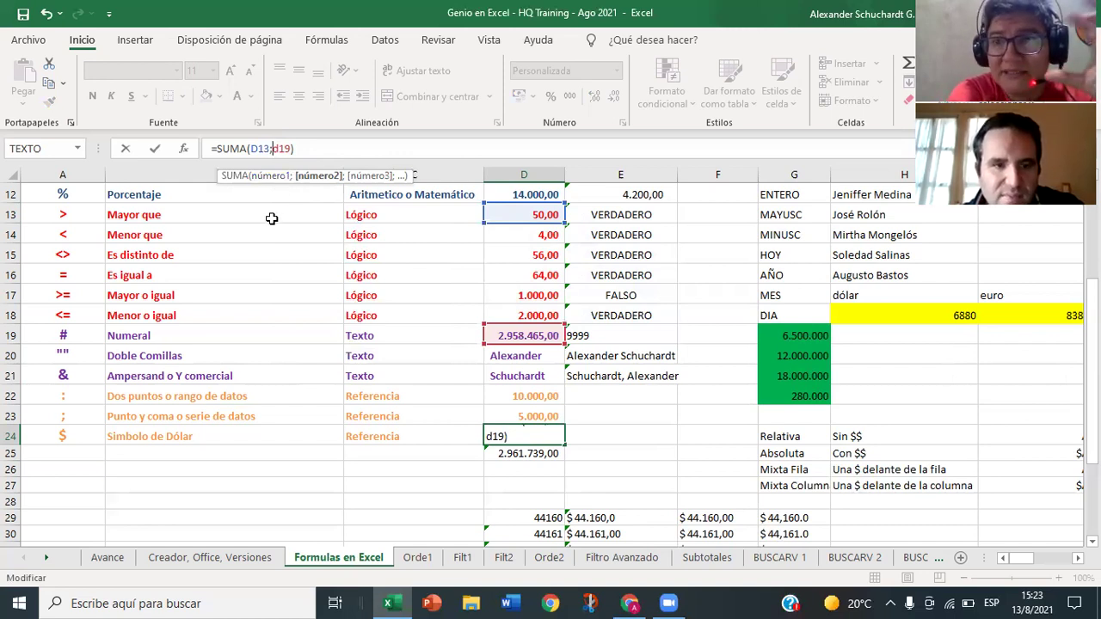
key("Return")
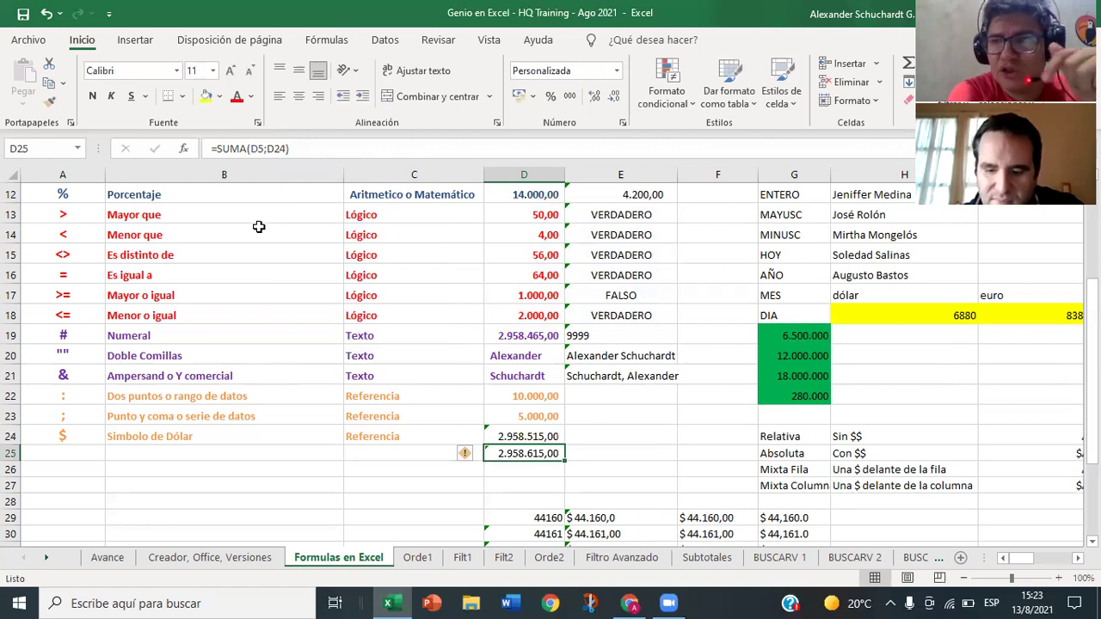
key("Up")
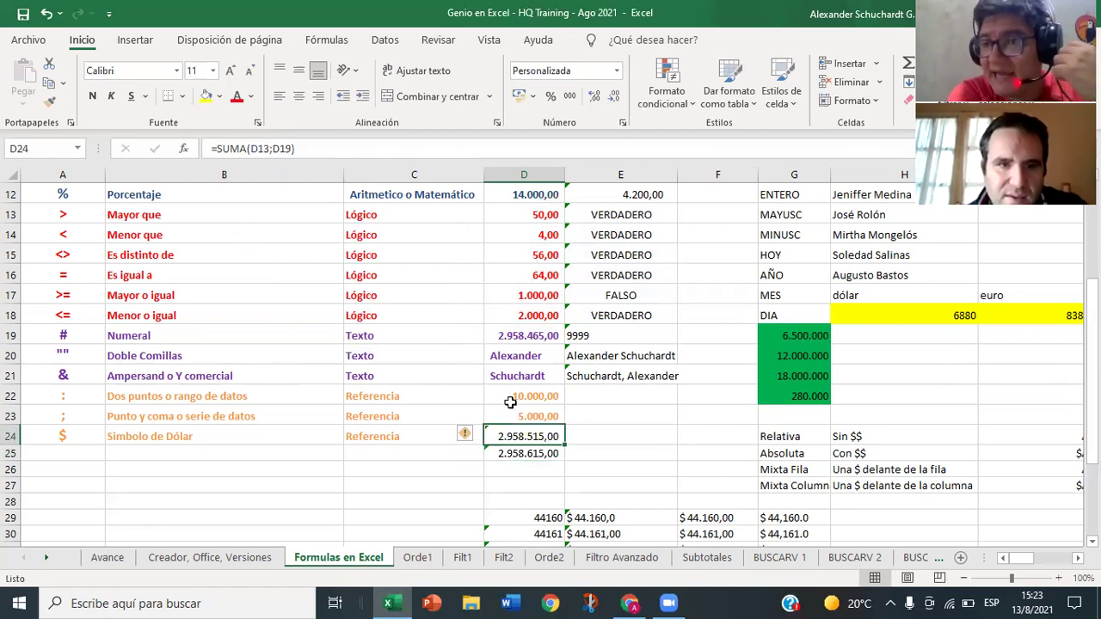
Step: Put a colon back in D24's SUMA formula and extend the range to G19, entering =SUMA(D13:G19)
double_click(527, 435)
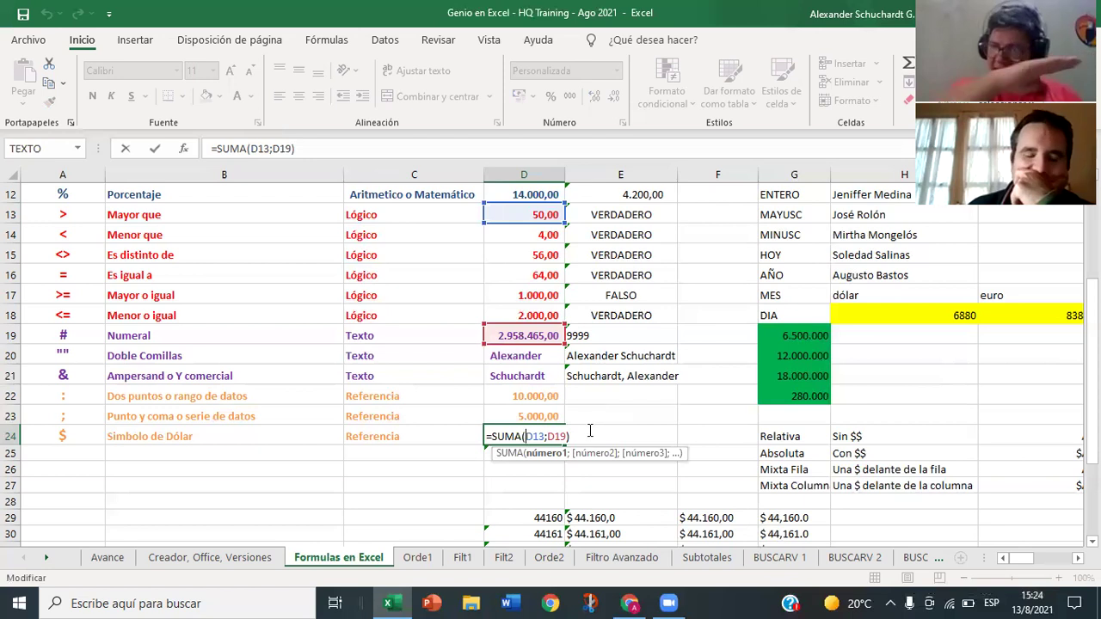
left_click(550, 452)
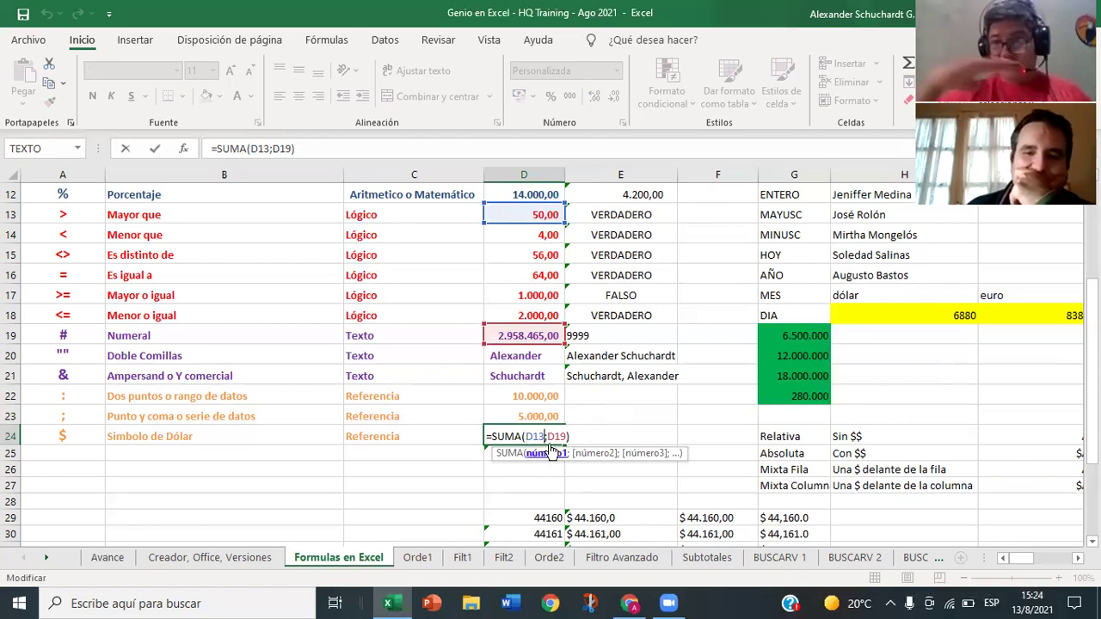
key("Delete")
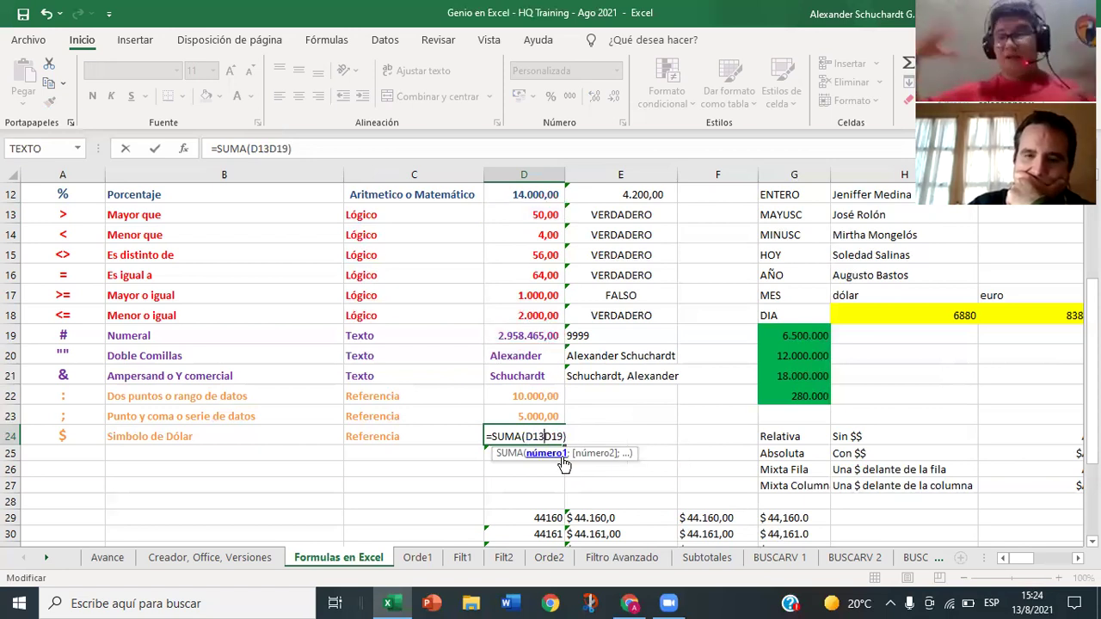
type(":")
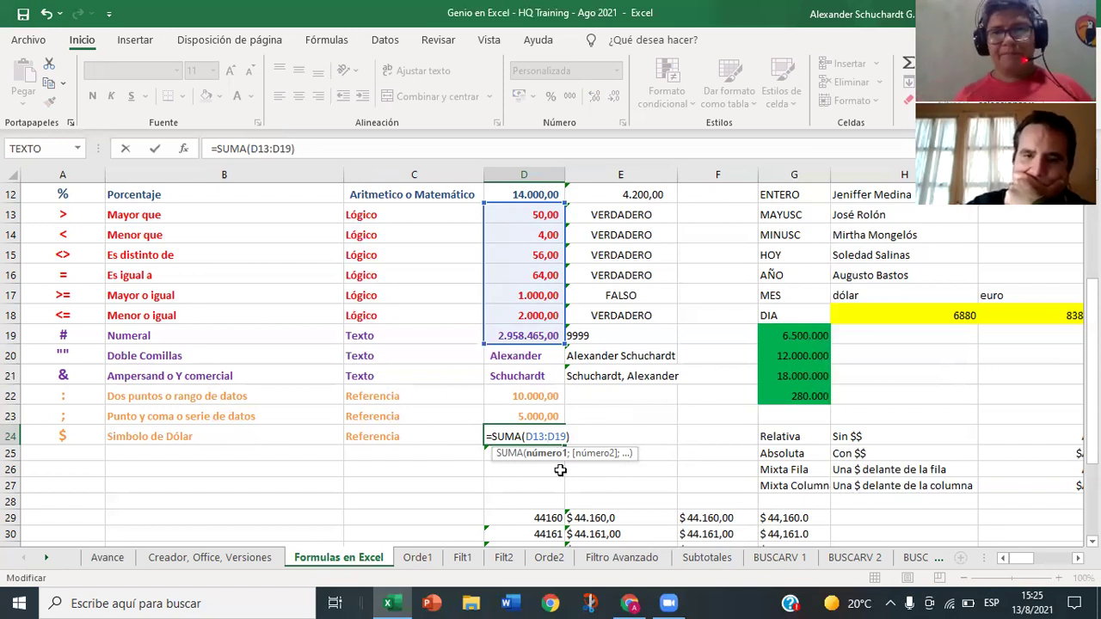
key("BackSpace")
type("g")
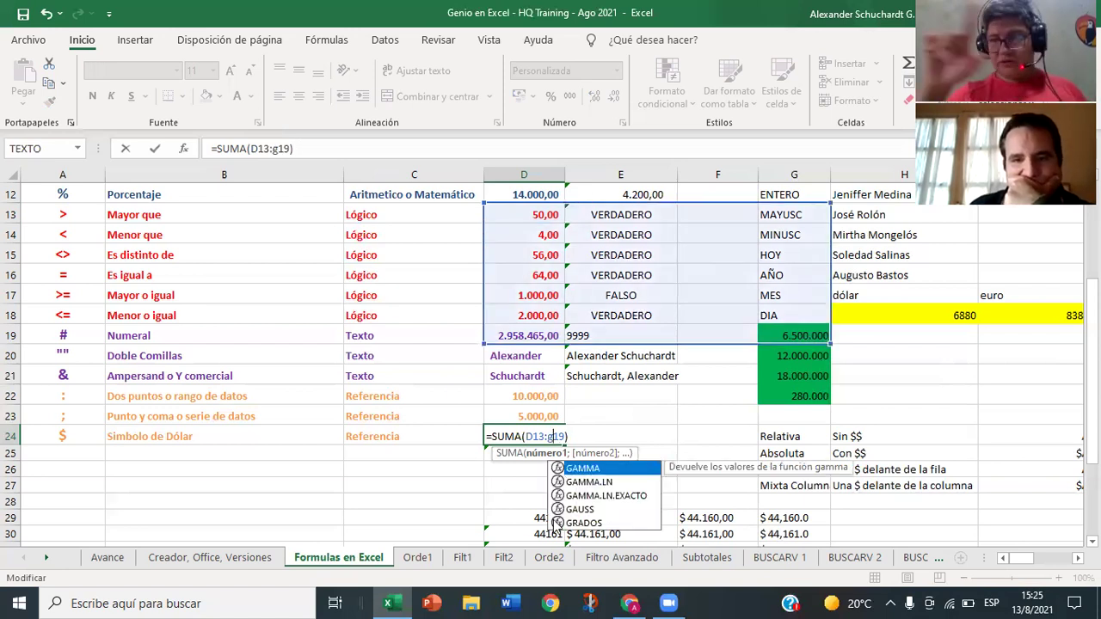
key("Return")
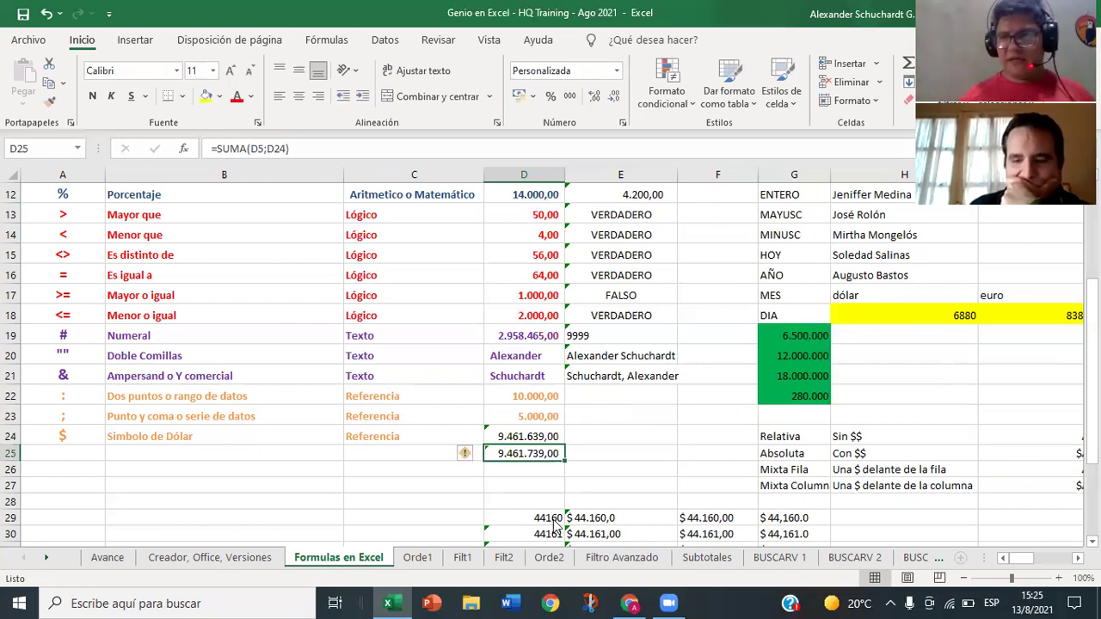
key("Up")
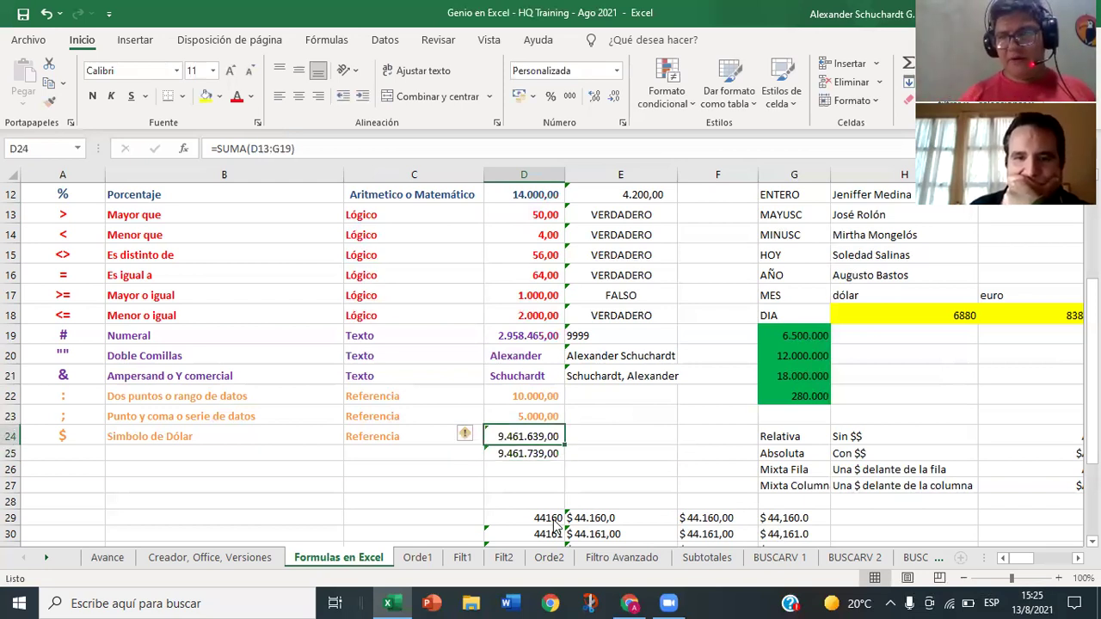
Step: Replace the colon with a semicolon in D24's formula, entering =SUMA(D13;G19)
double_click(522, 436)
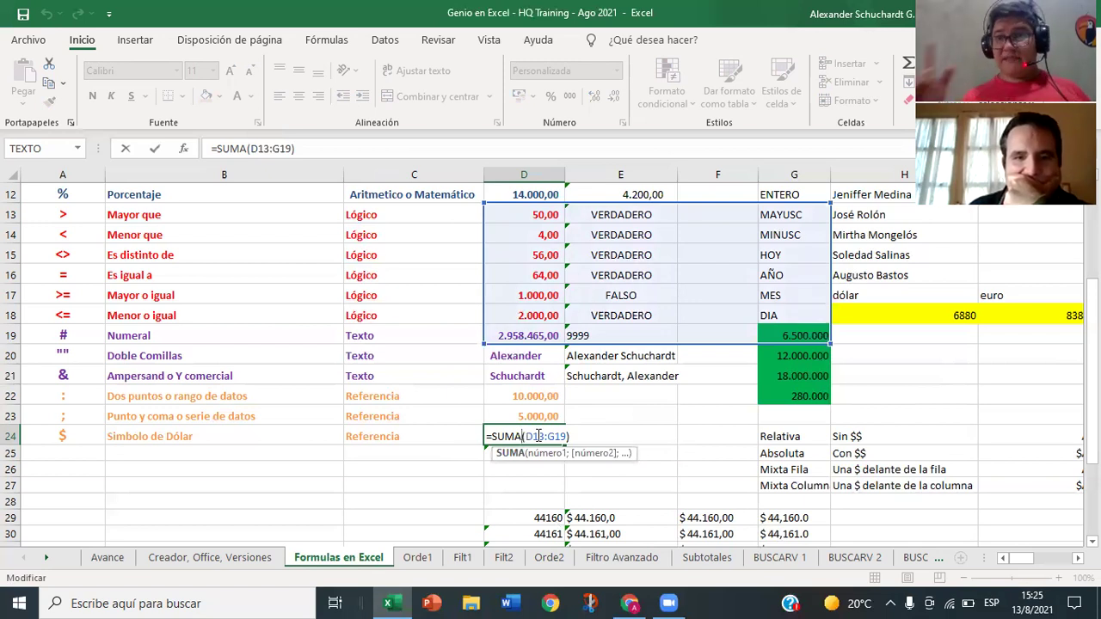
left_click(547, 437)
key("BackSpace")
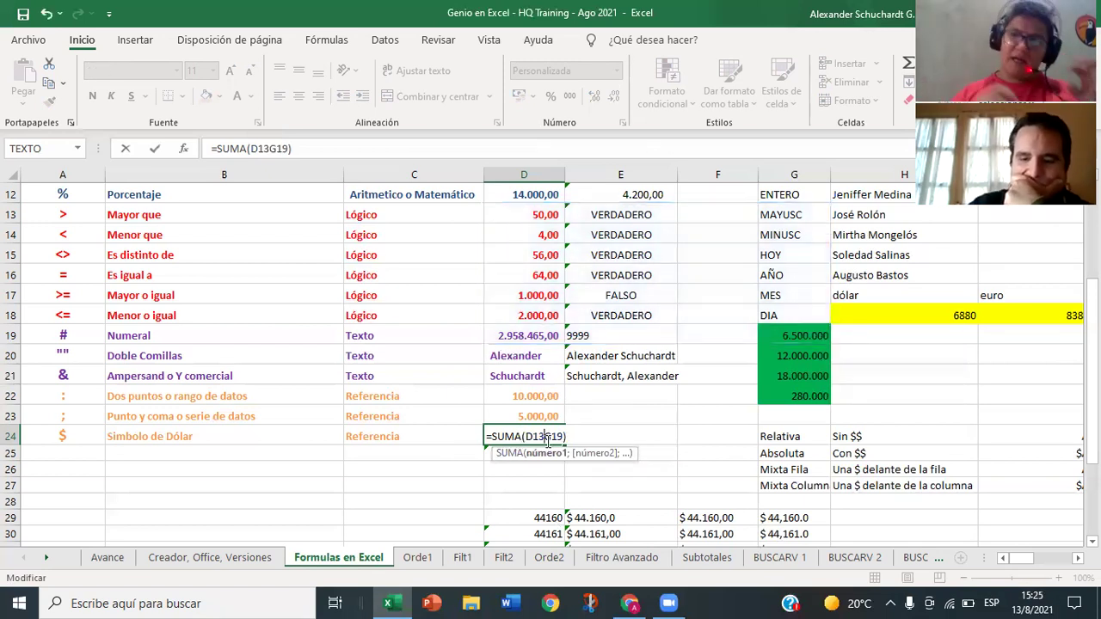
type(";")
key("Return")
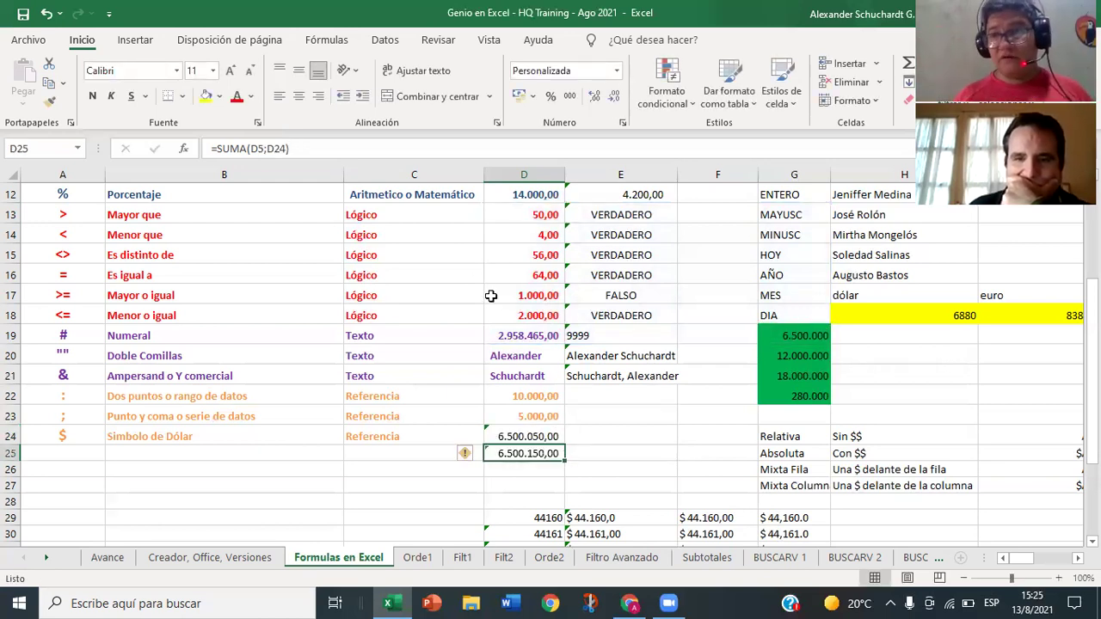
Step: Examine the SUMA formula in D25 and the cells it references
double_click(544, 453)
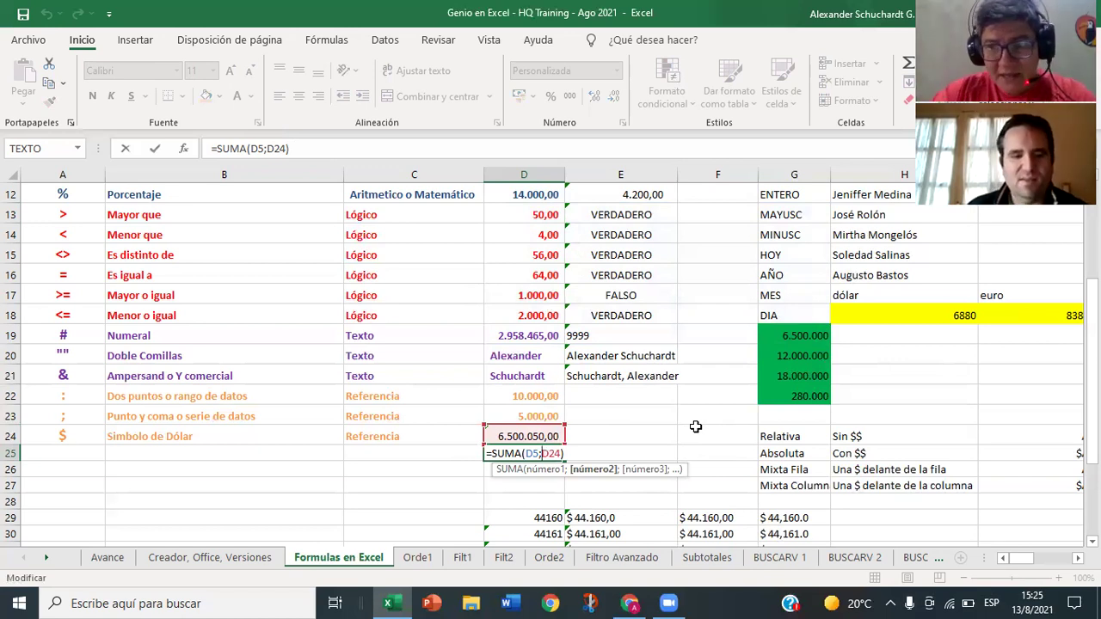
key("ctrl+Return")
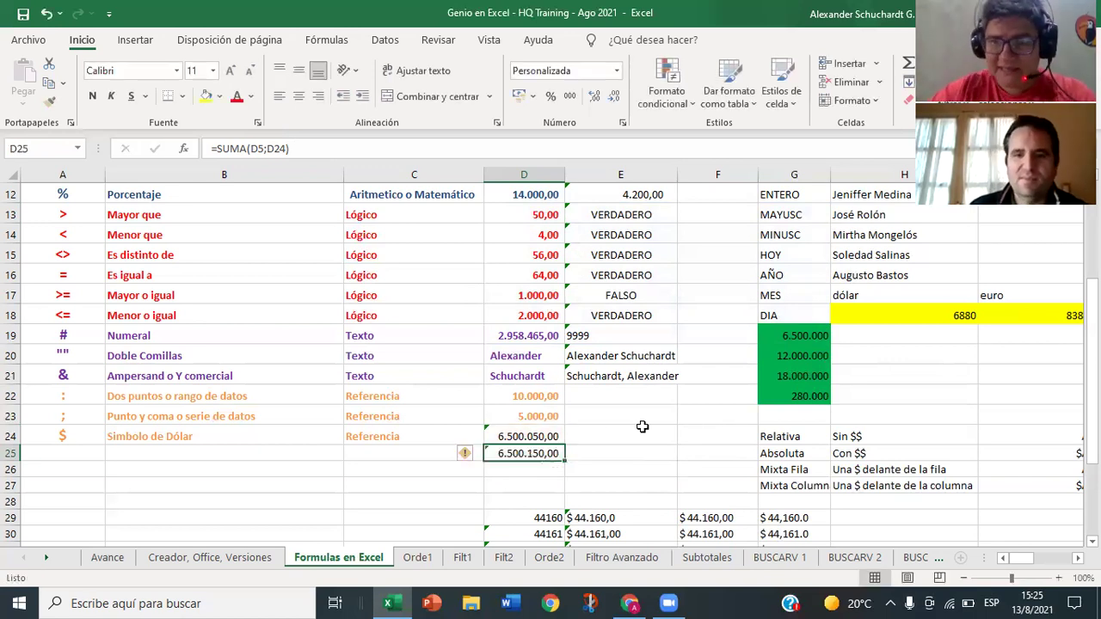
double_click(524, 444)
scroll(562, 371, "down", 5)
scroll(561, 372, "up", 1)
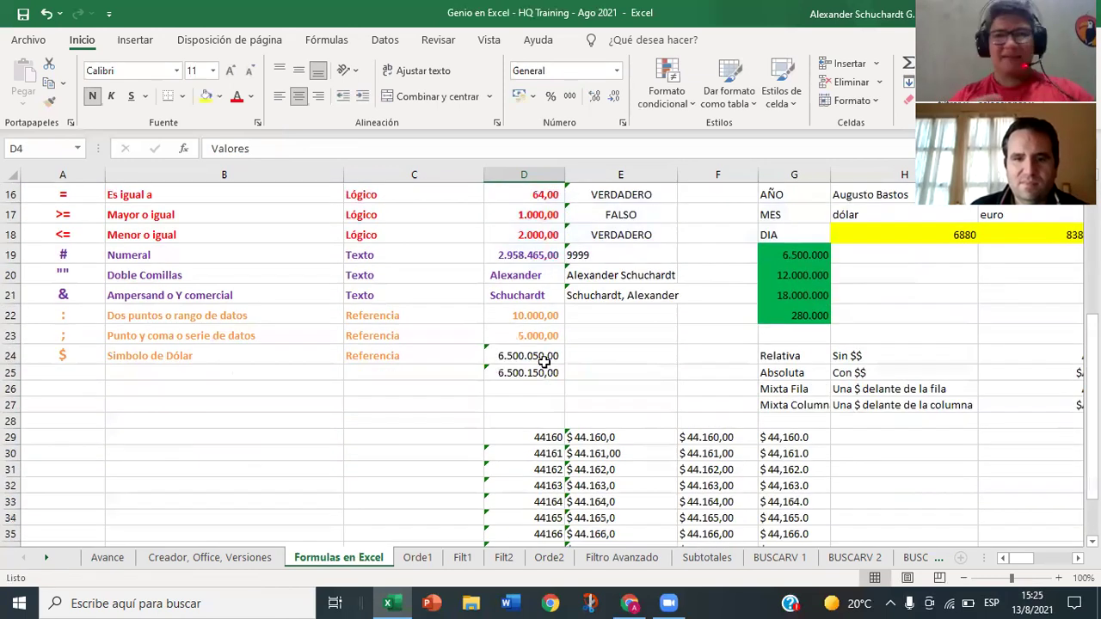
Step: Change D24's formula back to a colon range ending at D19, entering =SUMA(D13:D19)
double_click(537, 356)
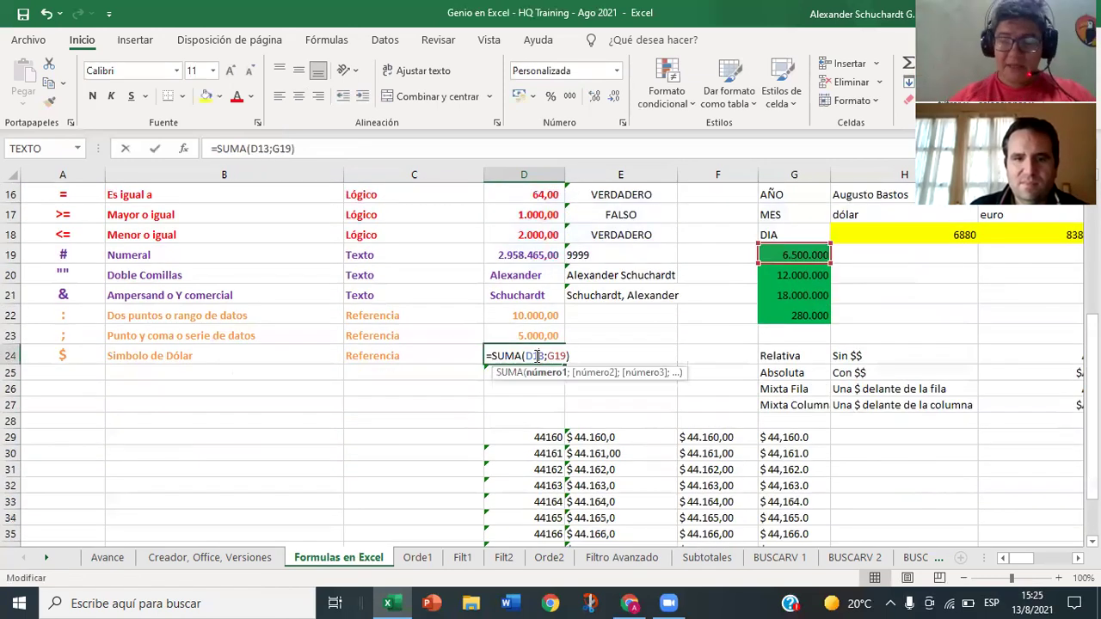
left_click(270, 149)
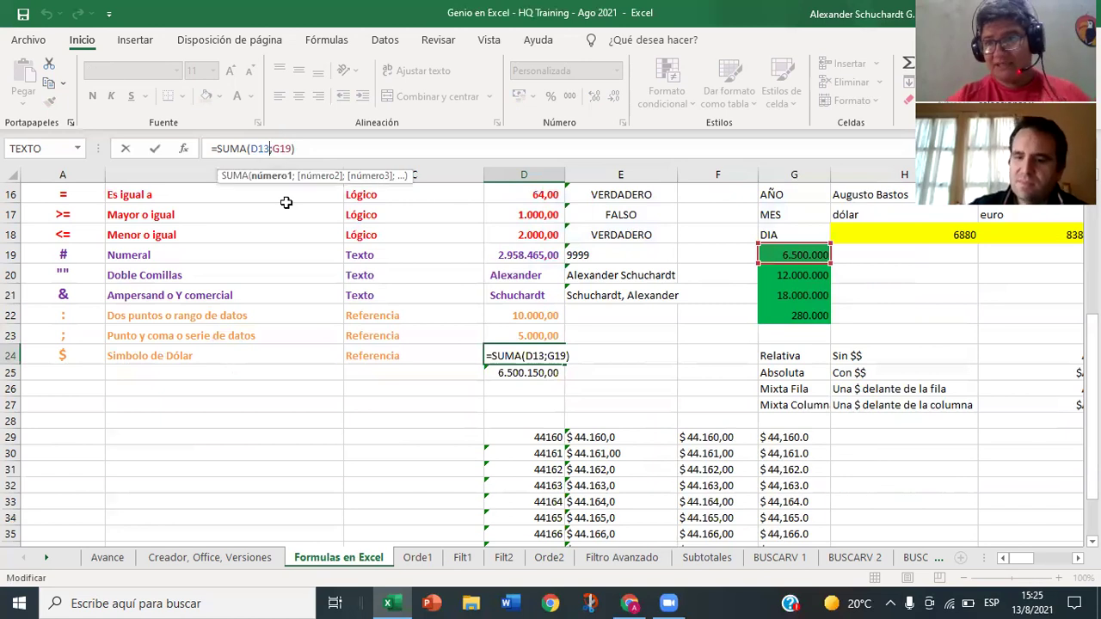
key("Delete")
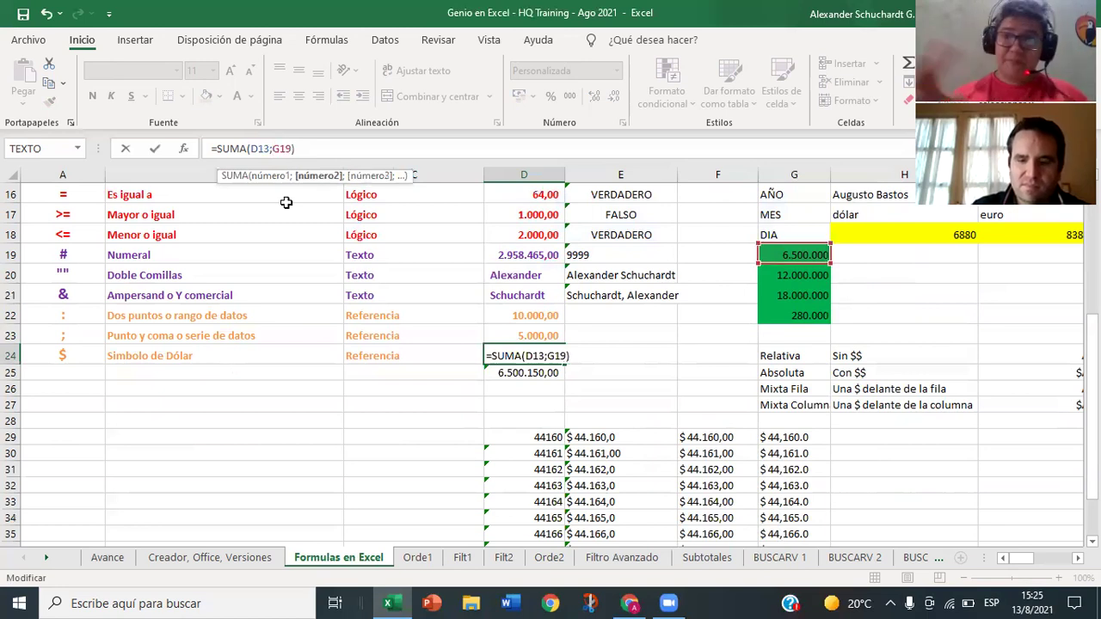
type(":")
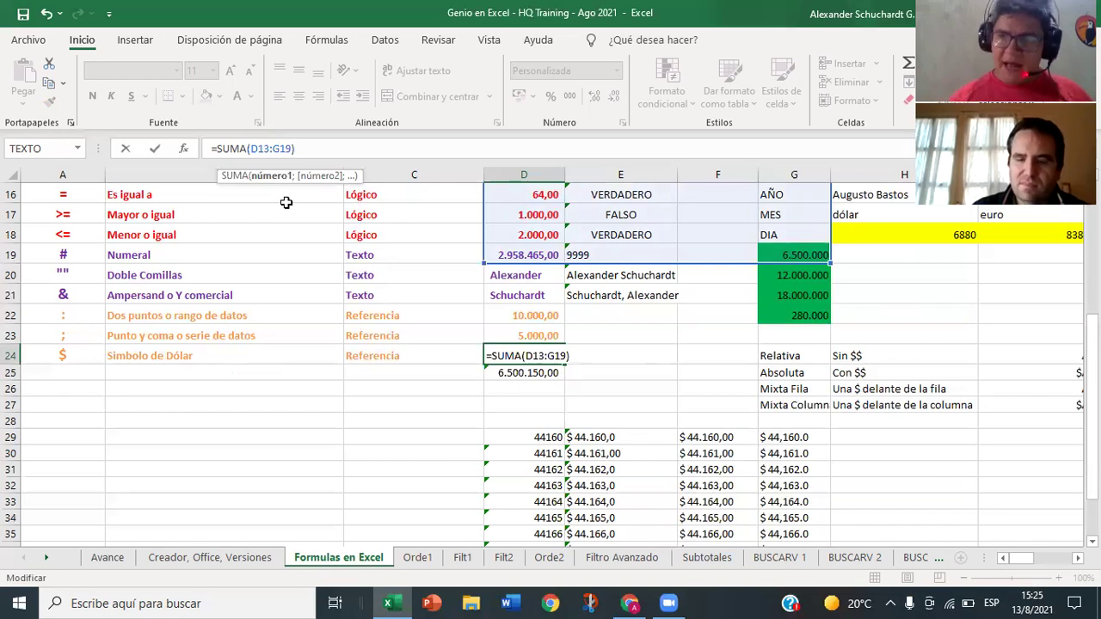
key("Delete")
type("D")
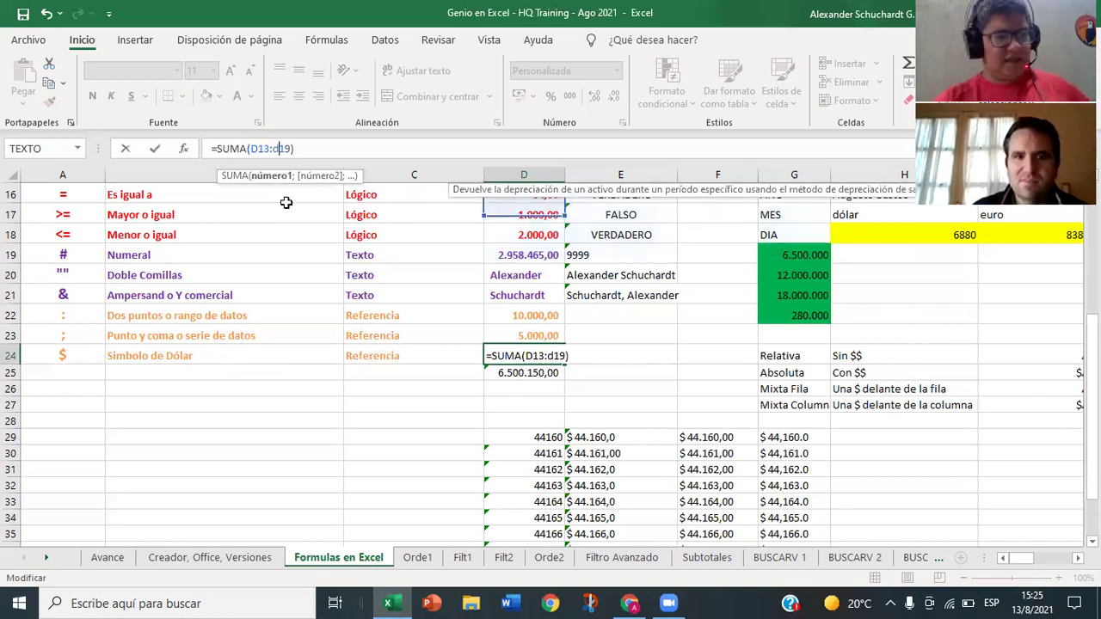
key("Return")
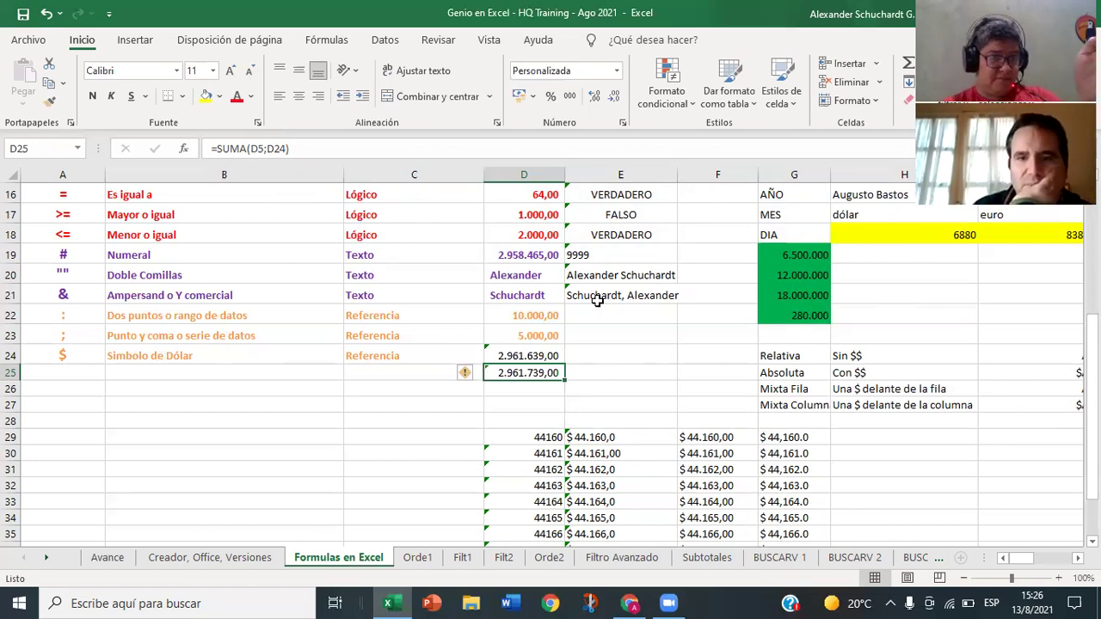
Step: Review the operators table from its header down to the reference operators, checking how selected cells are identified, and select D24
scroll(706, 320, "up", 4)
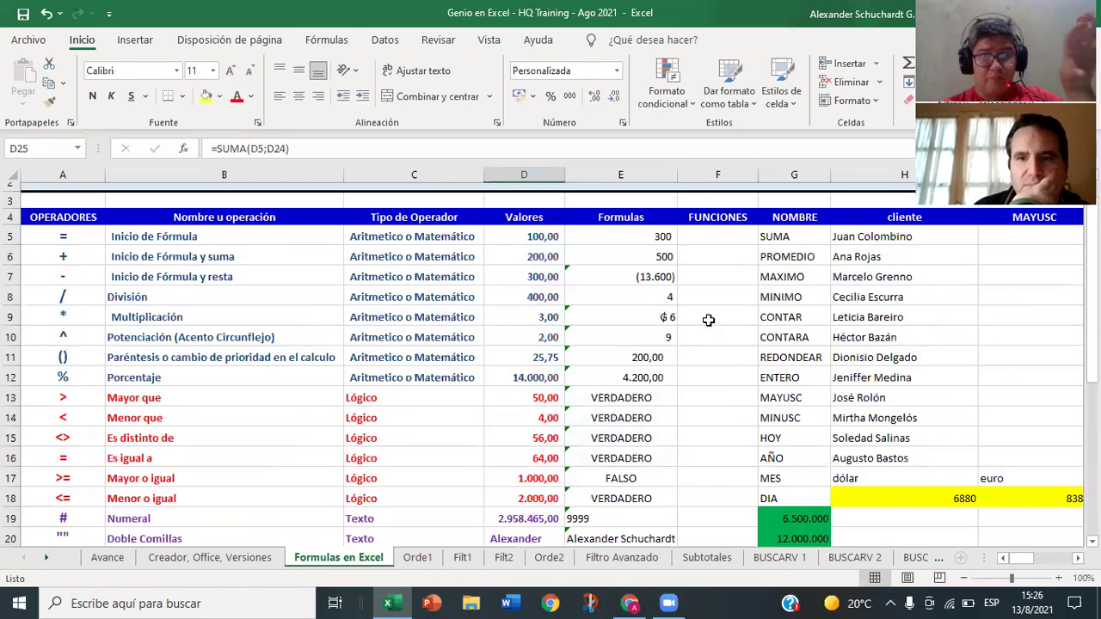
scroll(708, 320, "down", 1)
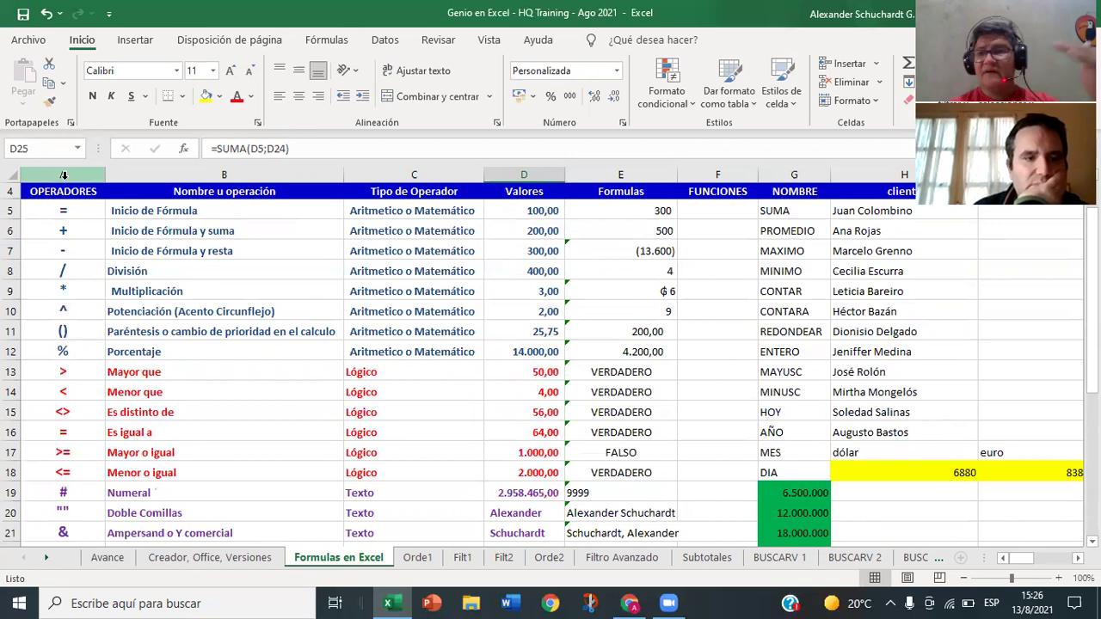
scroll(52, 176, "up", 1)
left_click(40, 150)
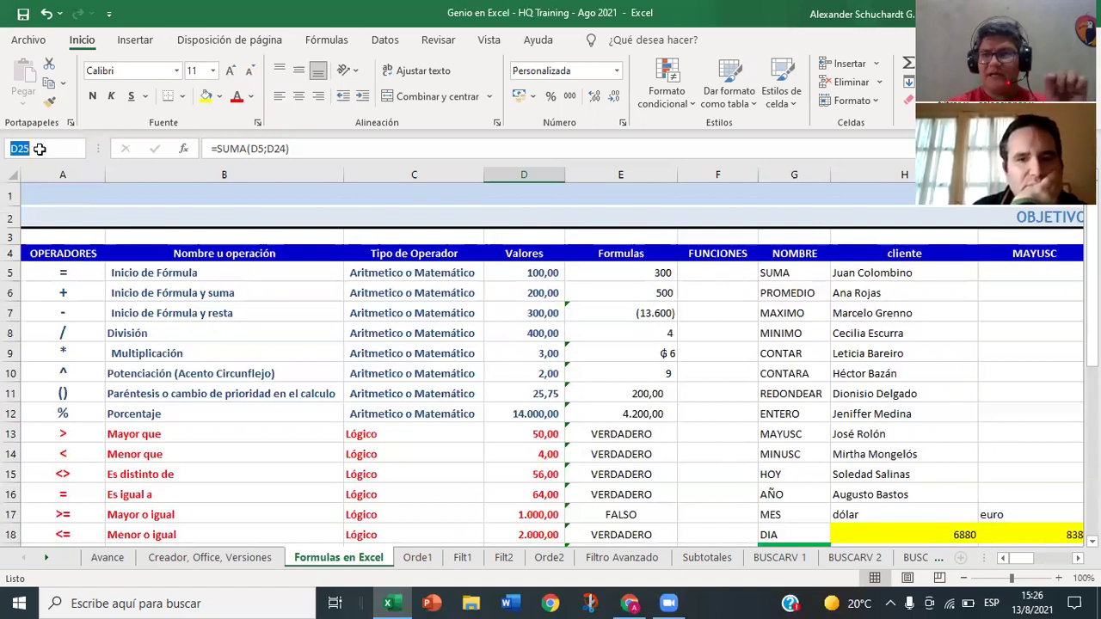
left_click(93, 238)
scroll(372, 305, "down", 4)
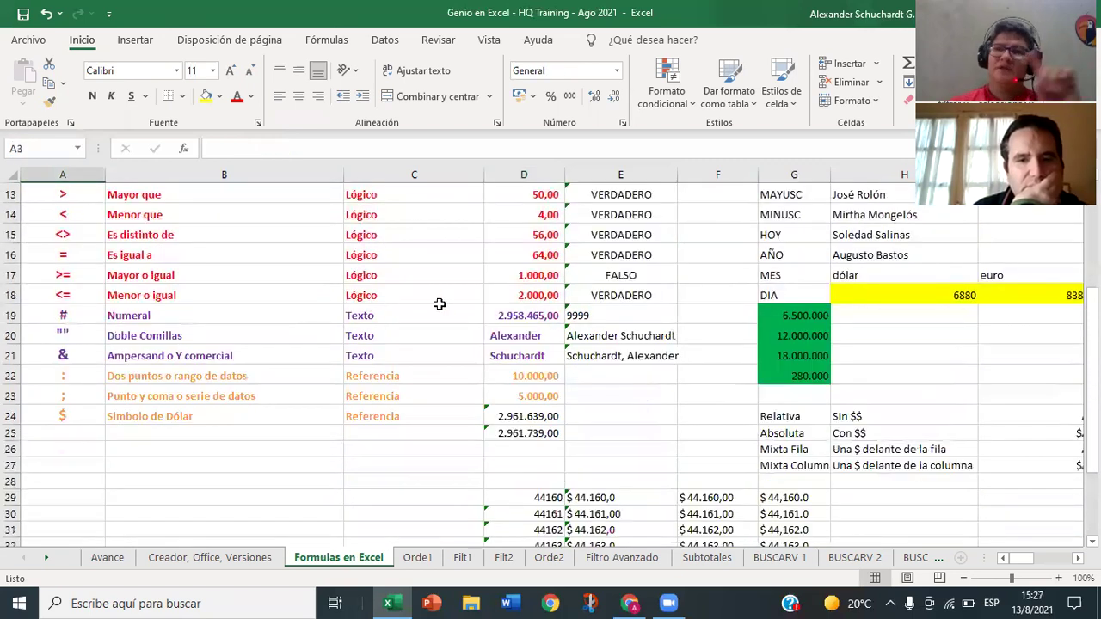
left_click(534, 432)
left_click(531, 418)
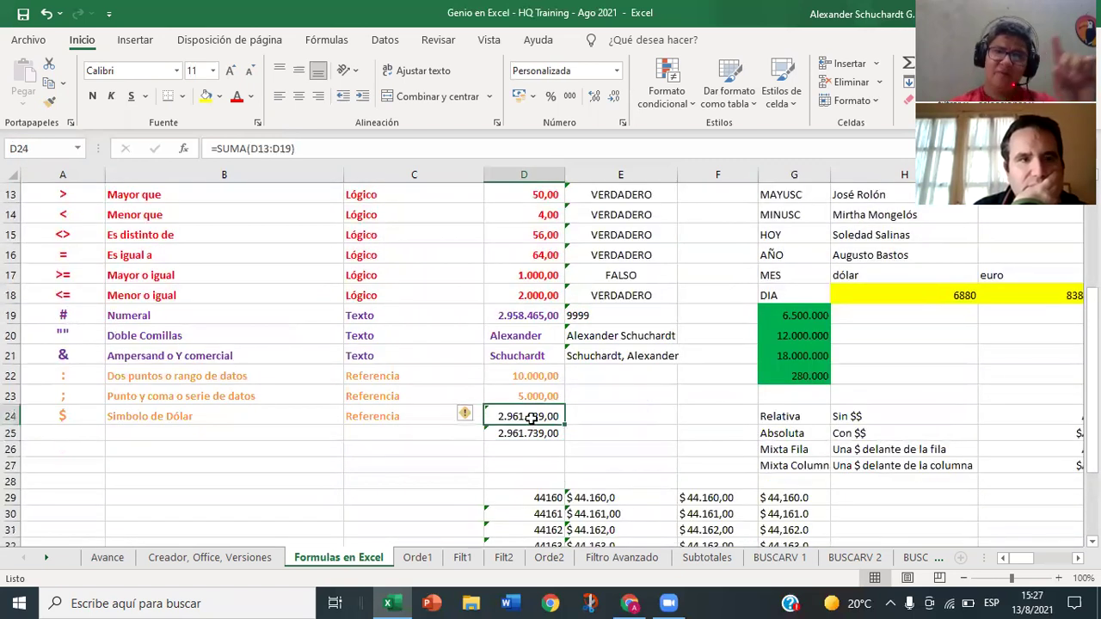
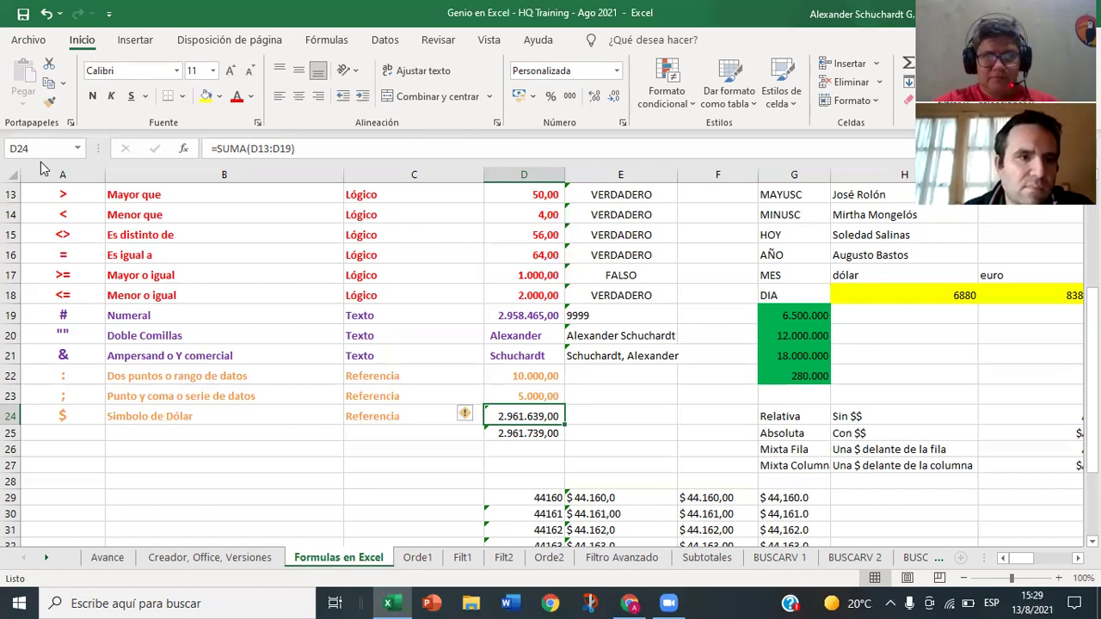
Step: Jump directly to cell X1000 by its reference
left_click(40, 151)
type("x1000")
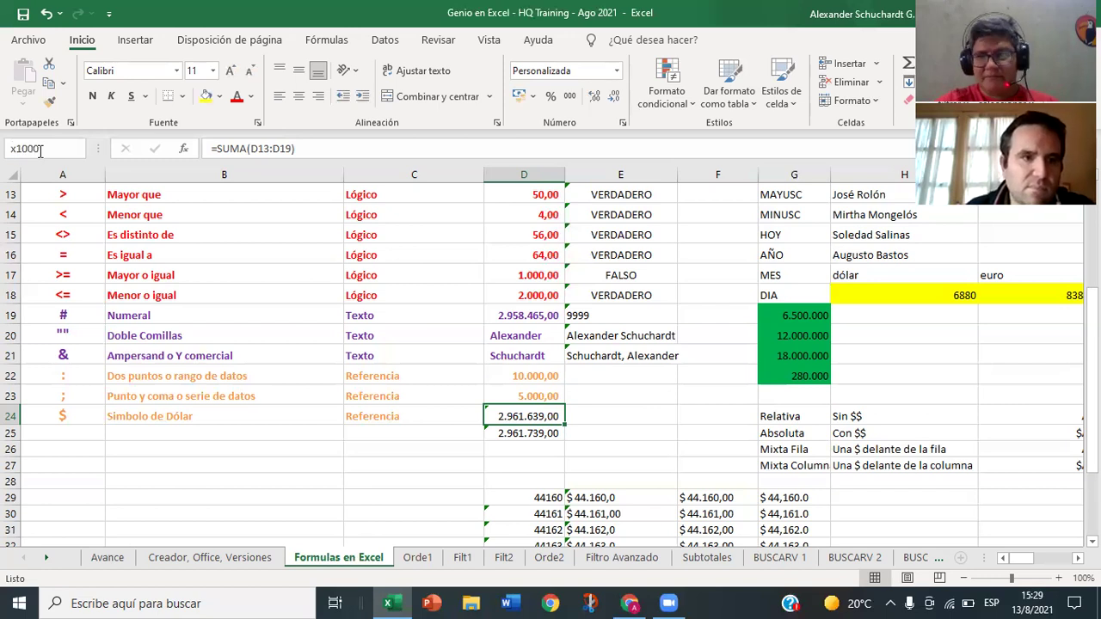
key("Return")
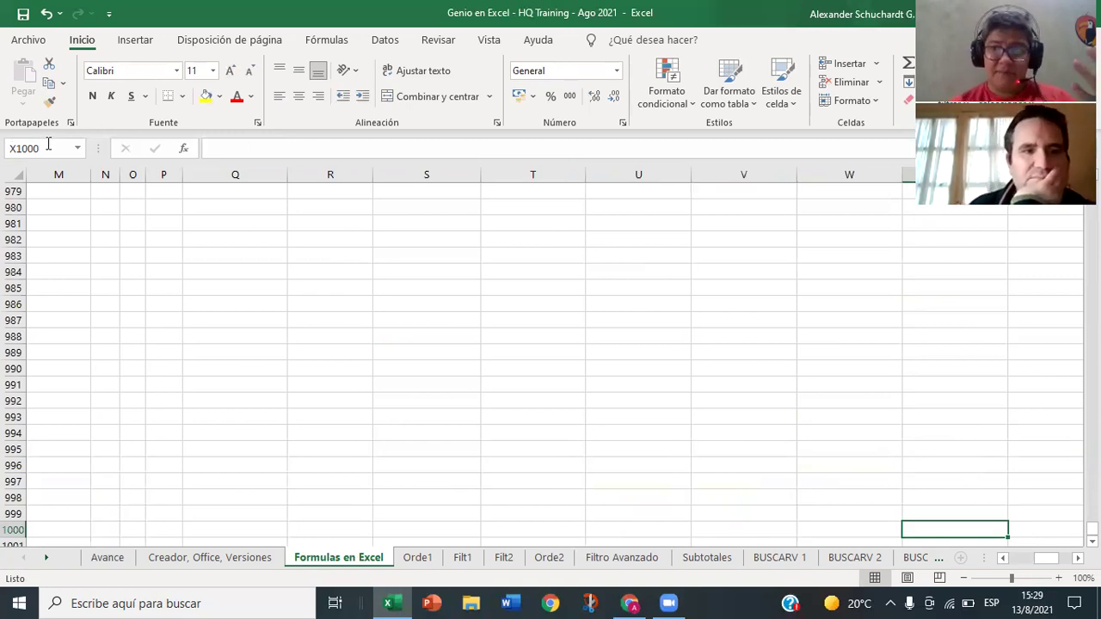
Step: Return directly to cell A1 by its reference and bring the operators table into view
left_click(48, 147)
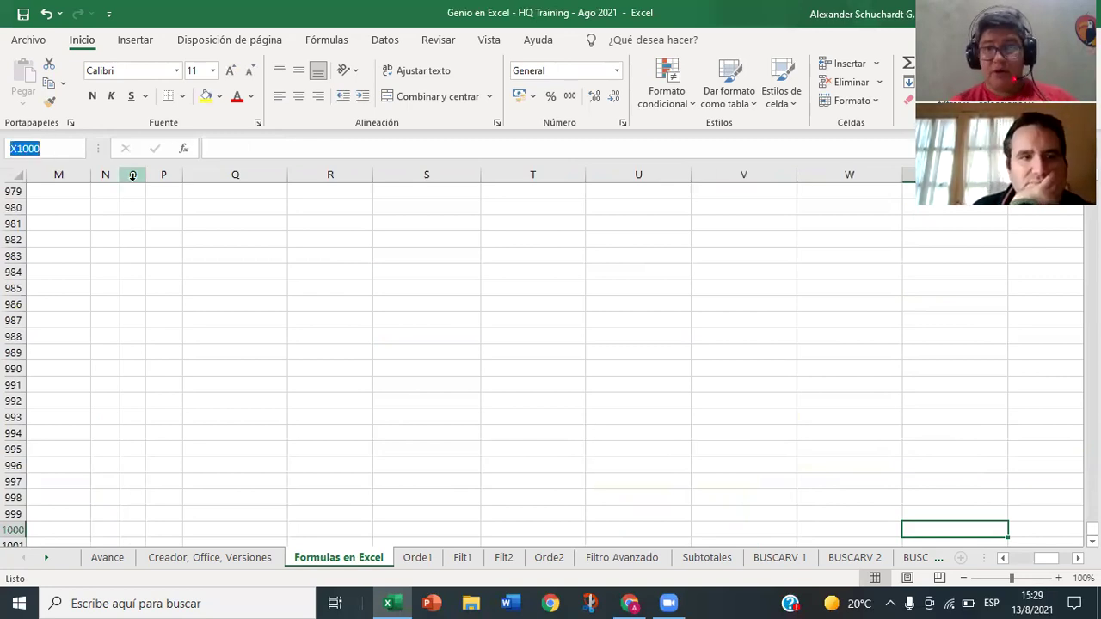
type("a")
type("1")
key("Return")
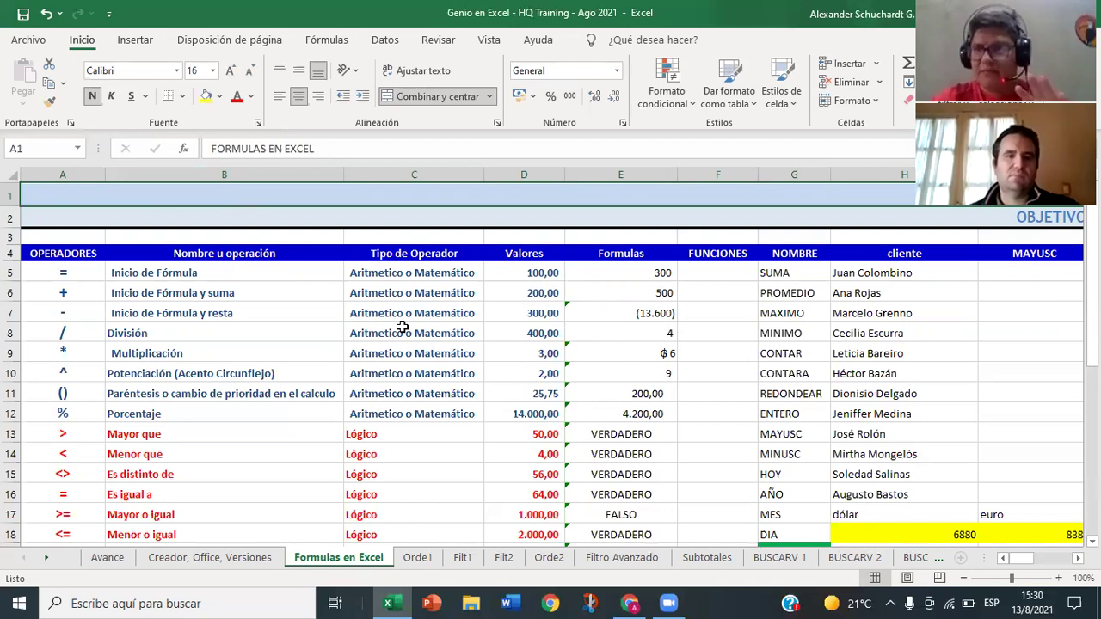
scroll(434, 347, "down", 1)
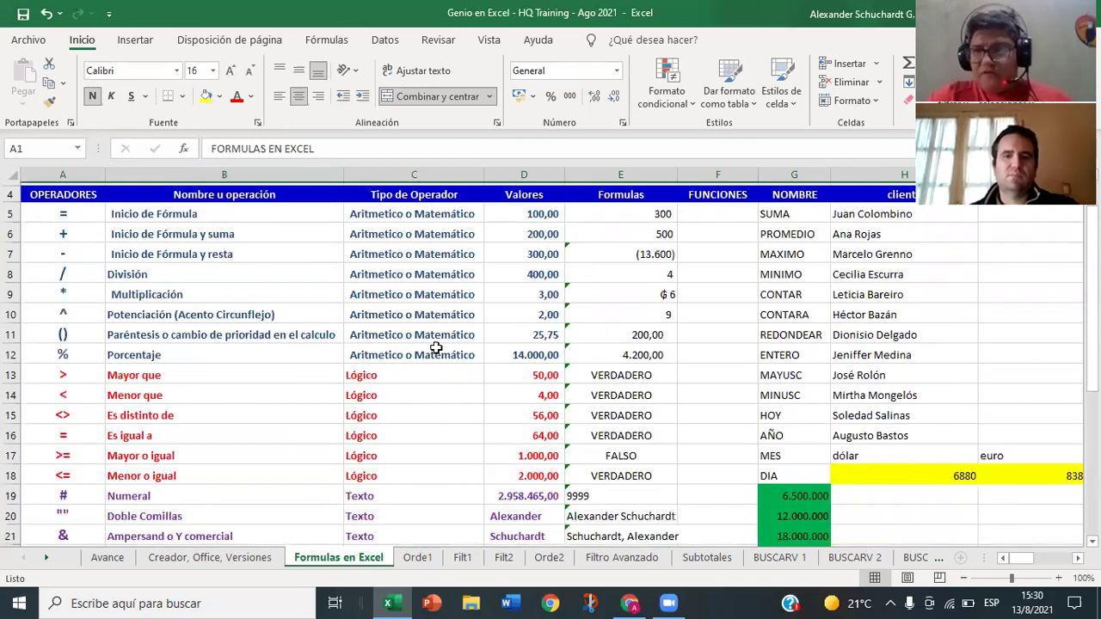
Step: Select the range F15:G15 directly by its reference
scroll(429, 350, "up", 1)
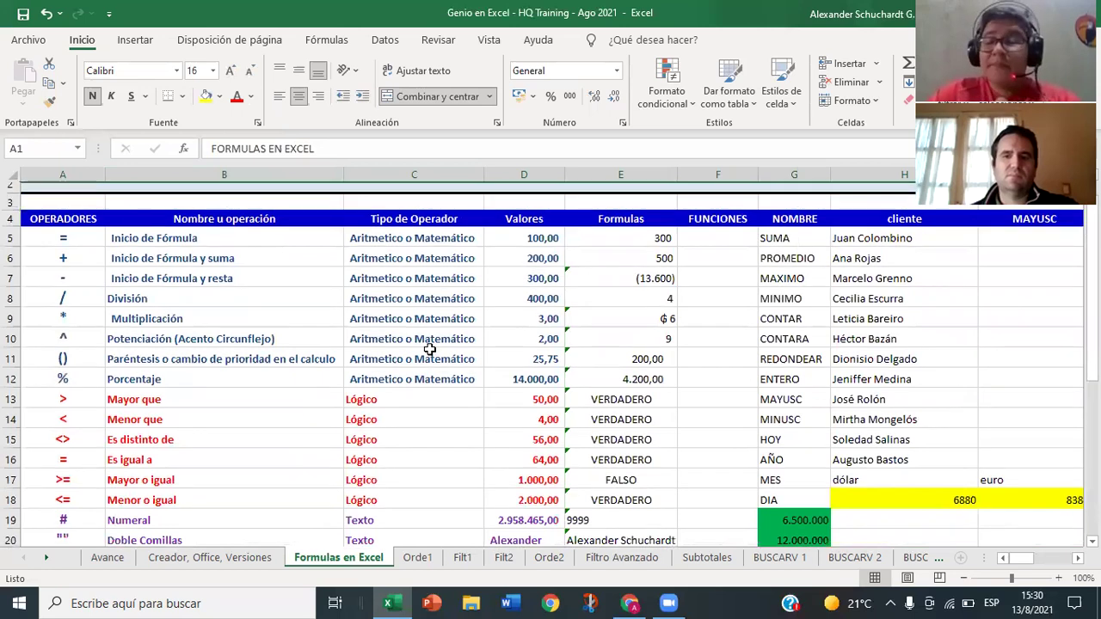
scroll(429, 350, "up", 1)
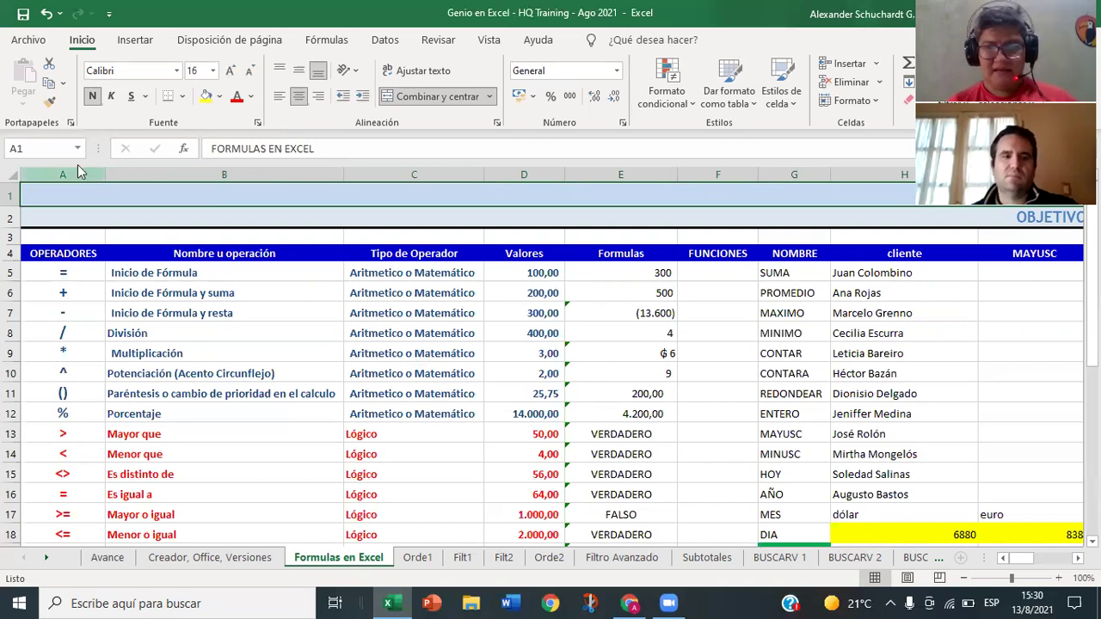
left_click(40, 148)
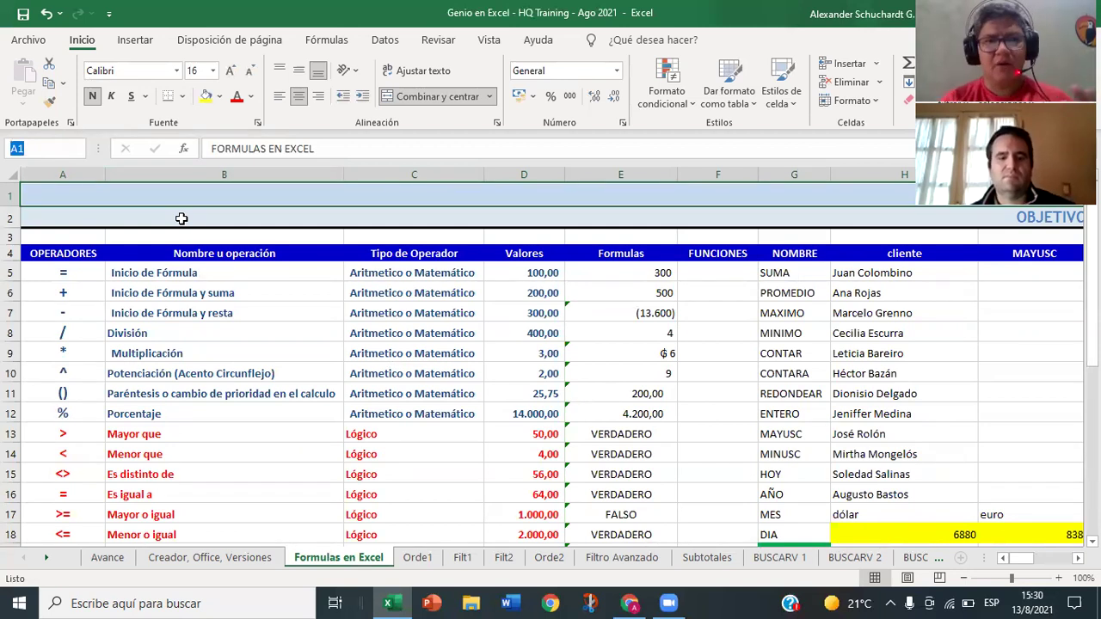
type("f15")
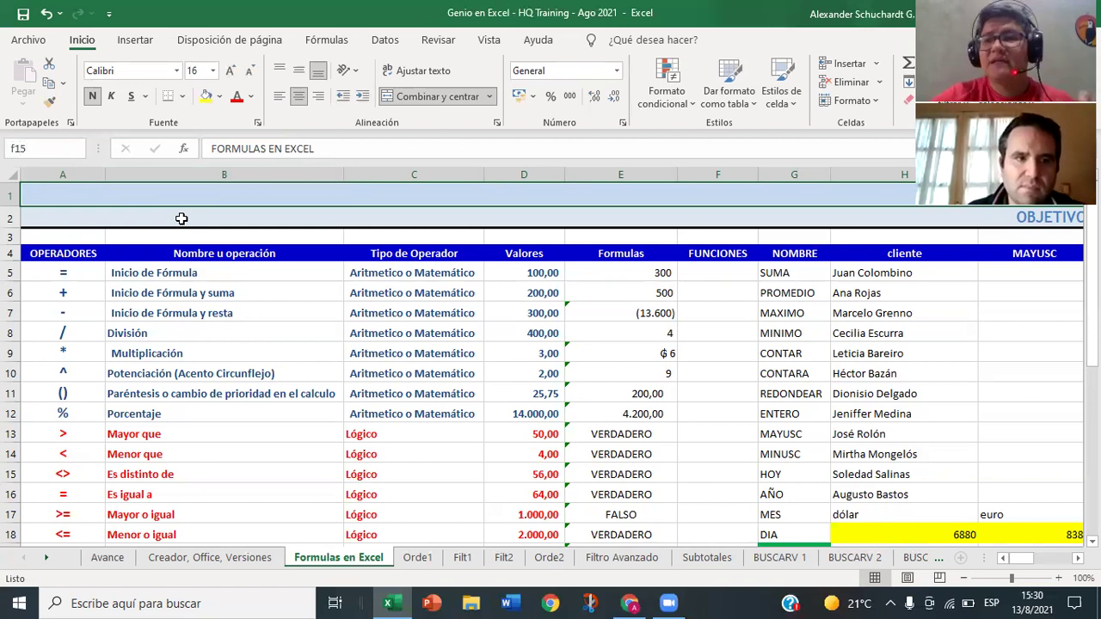
type(":")
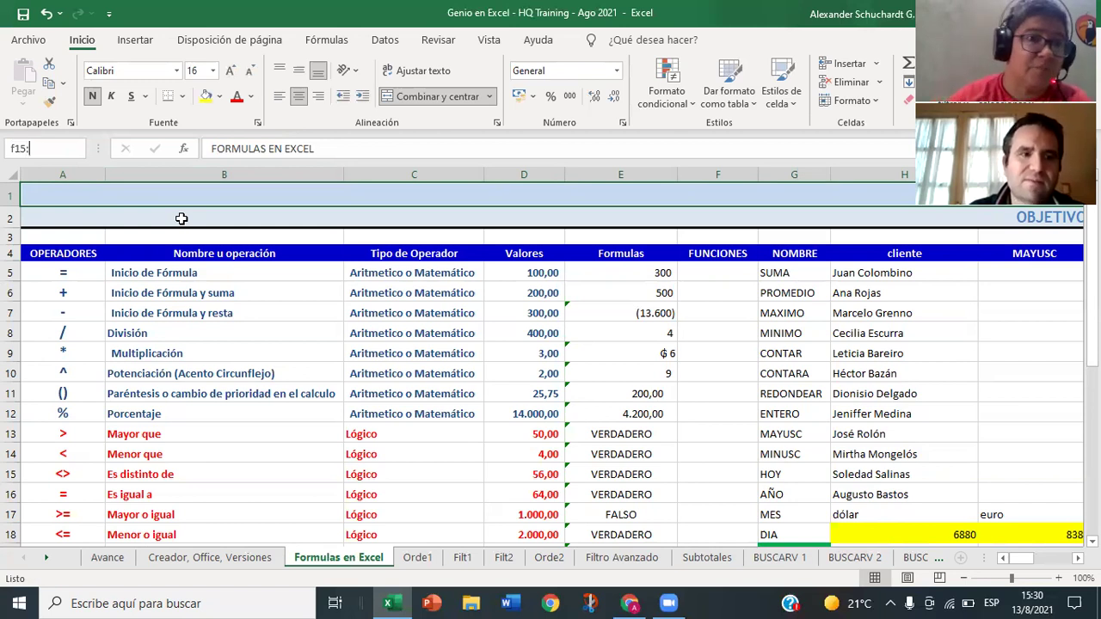
type("g15")
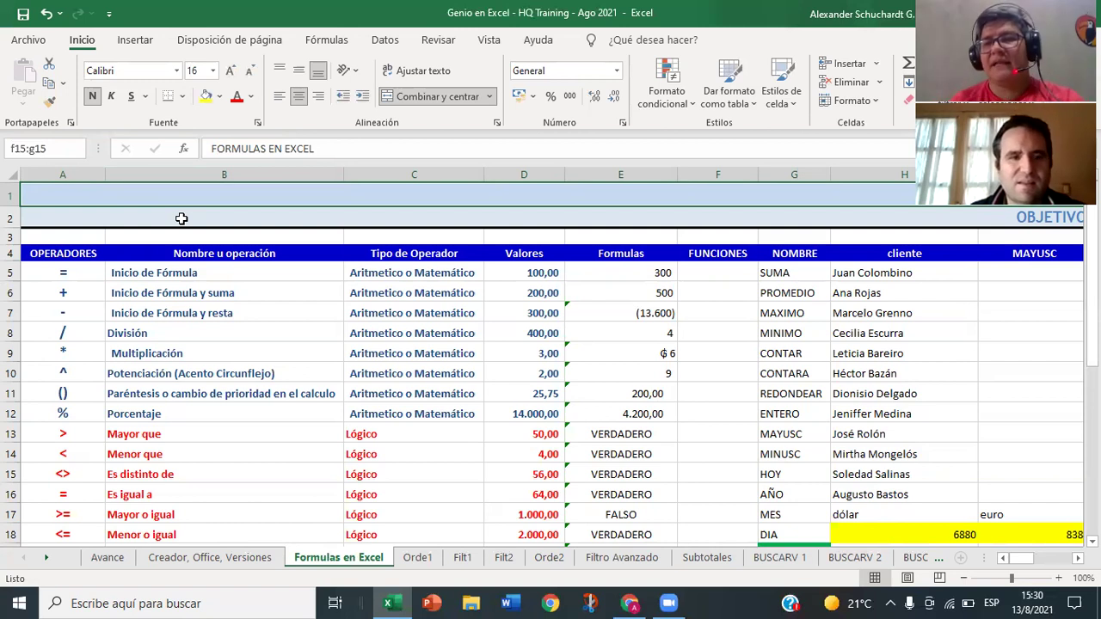
key("Return")
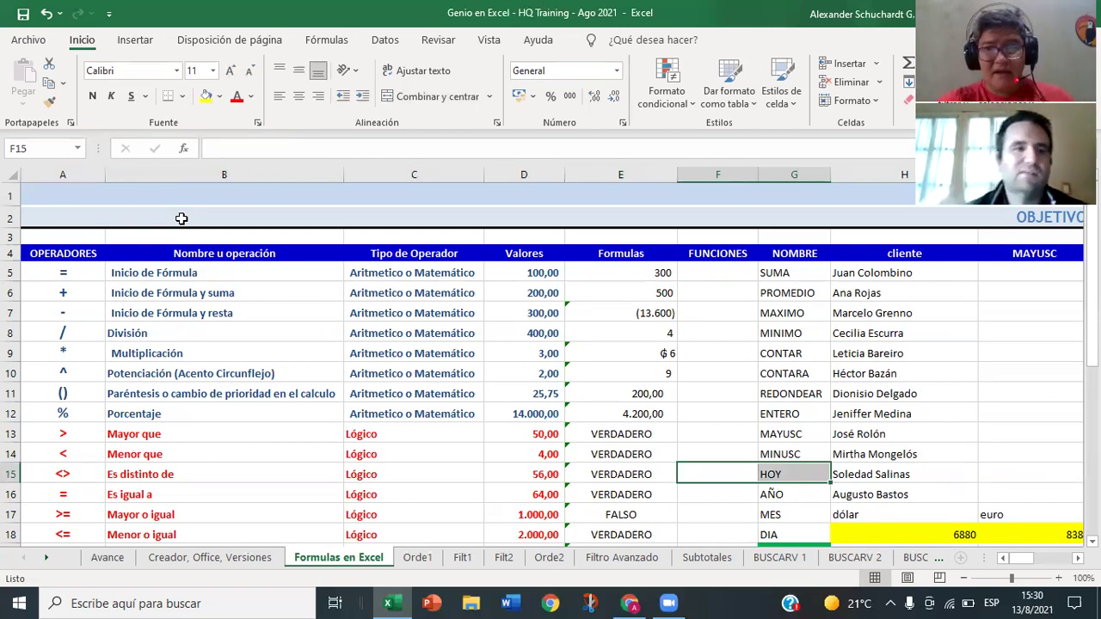
Step: Select the range B5:E5 on the first operator row directly by its reference
left_click(65, 148)
type("b")
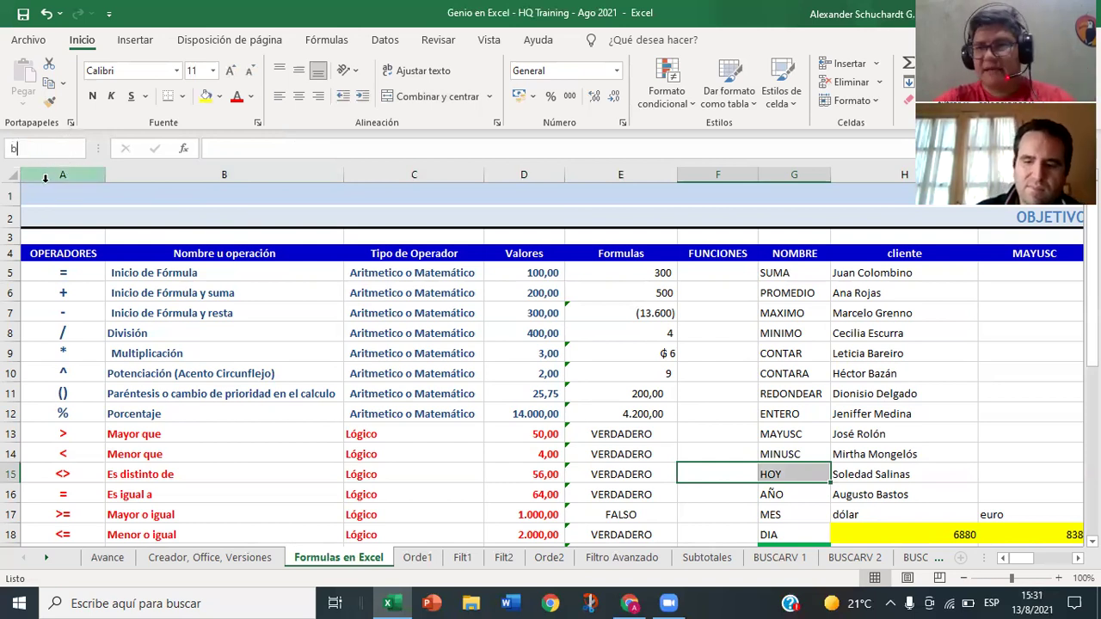
type("5:e5")
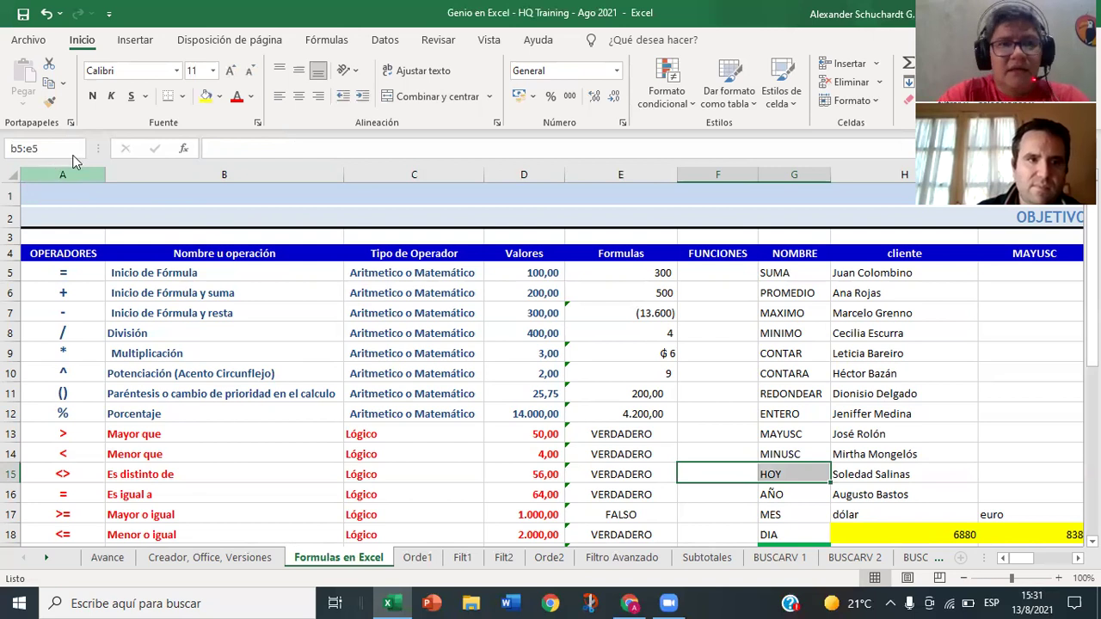
key("Return")
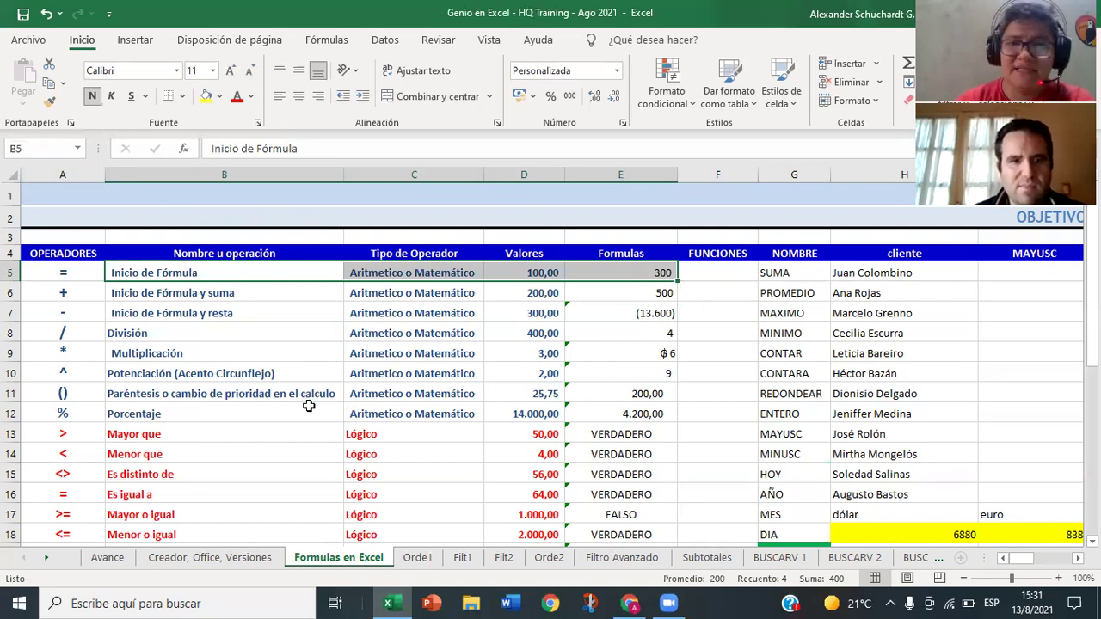
Step: Select the multi-row block B5:E15 of the operators table by its reference
left_click(29, 149)
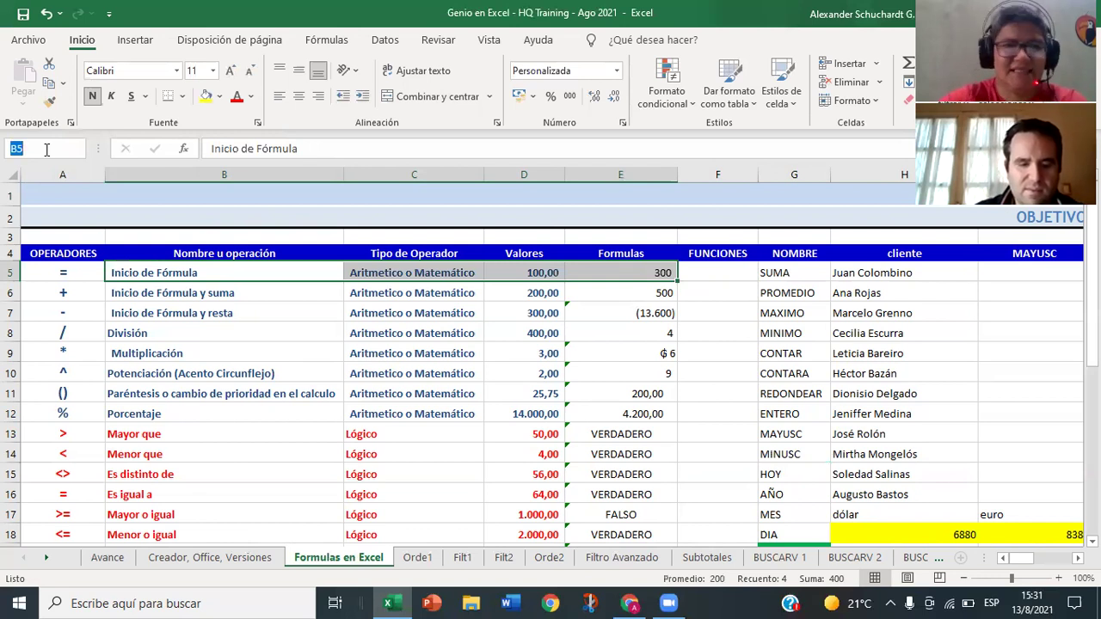
type("b5")
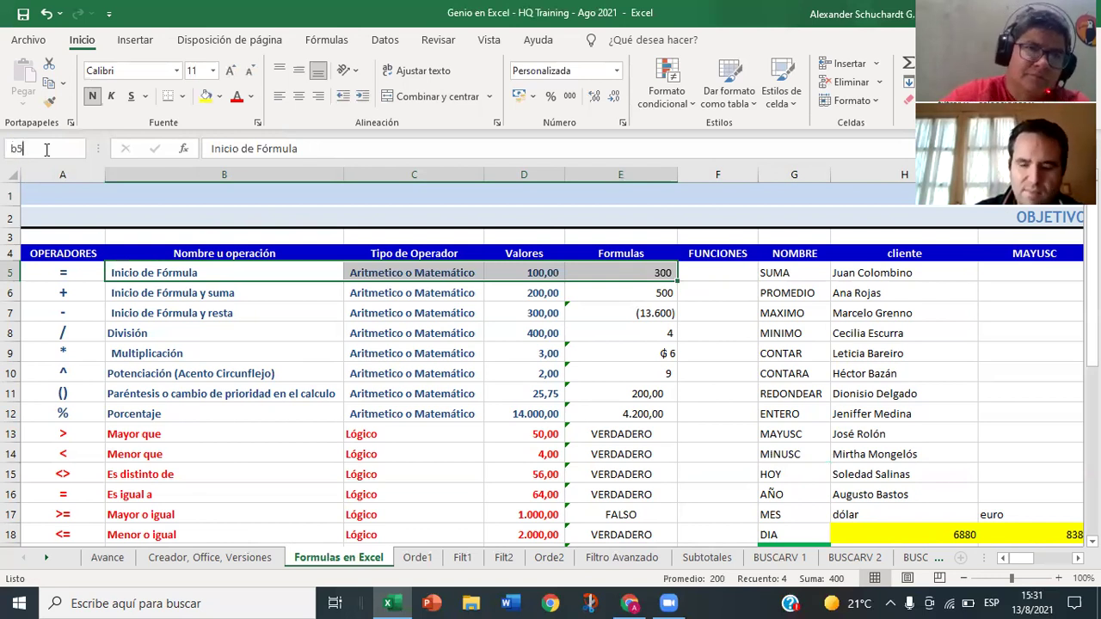
type(":e15")
key("Return")
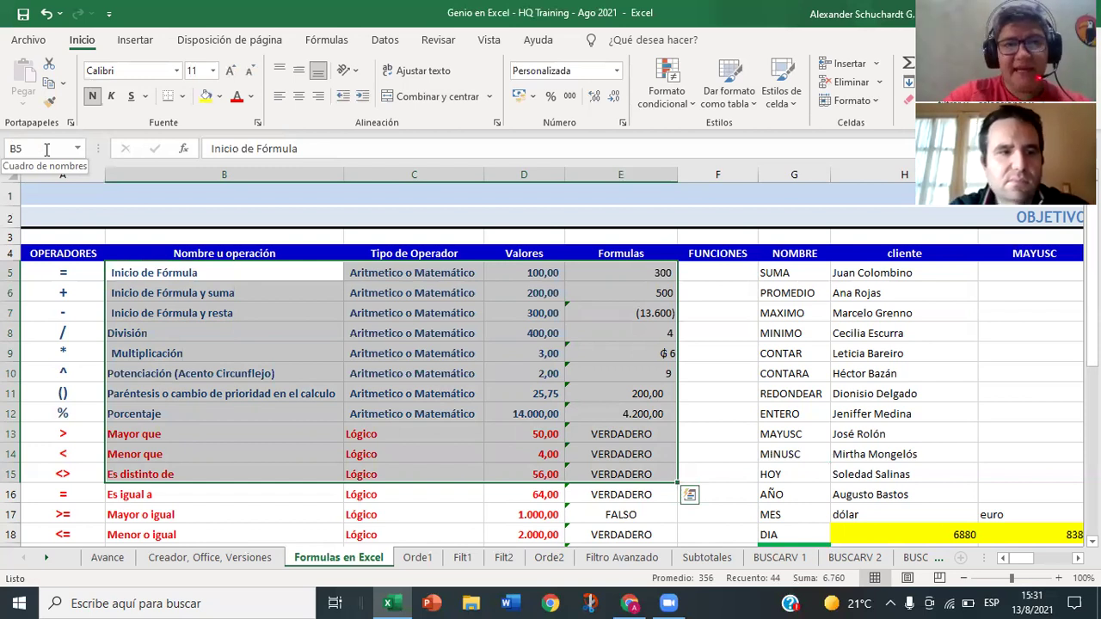
Step: Try to go to row 10 using only the number 10 as the reference
left_click(47, 149)
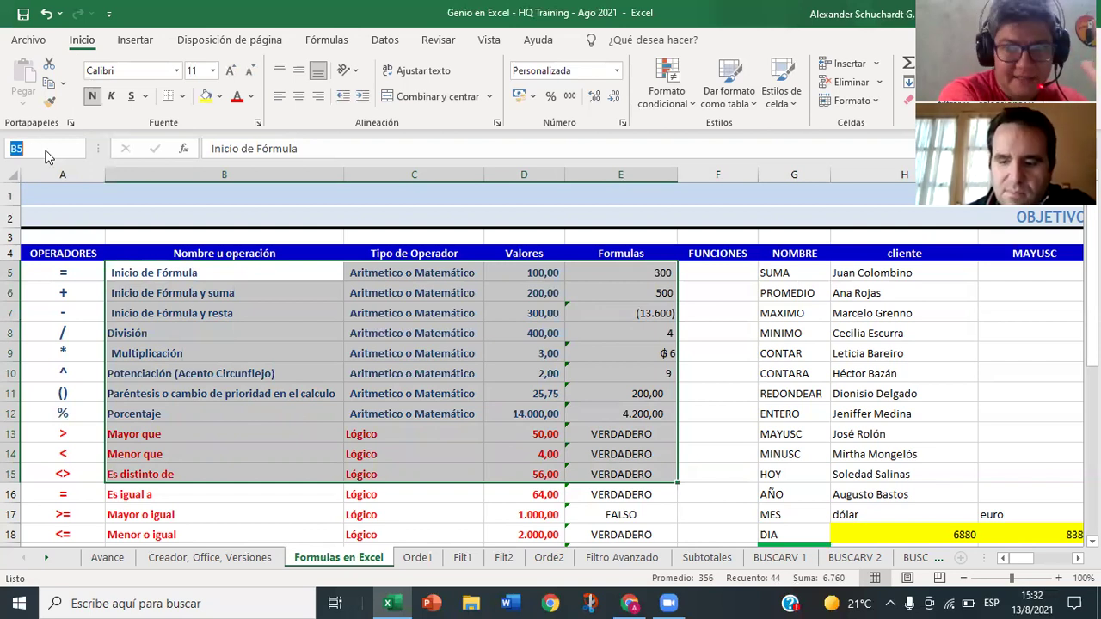
type("10")
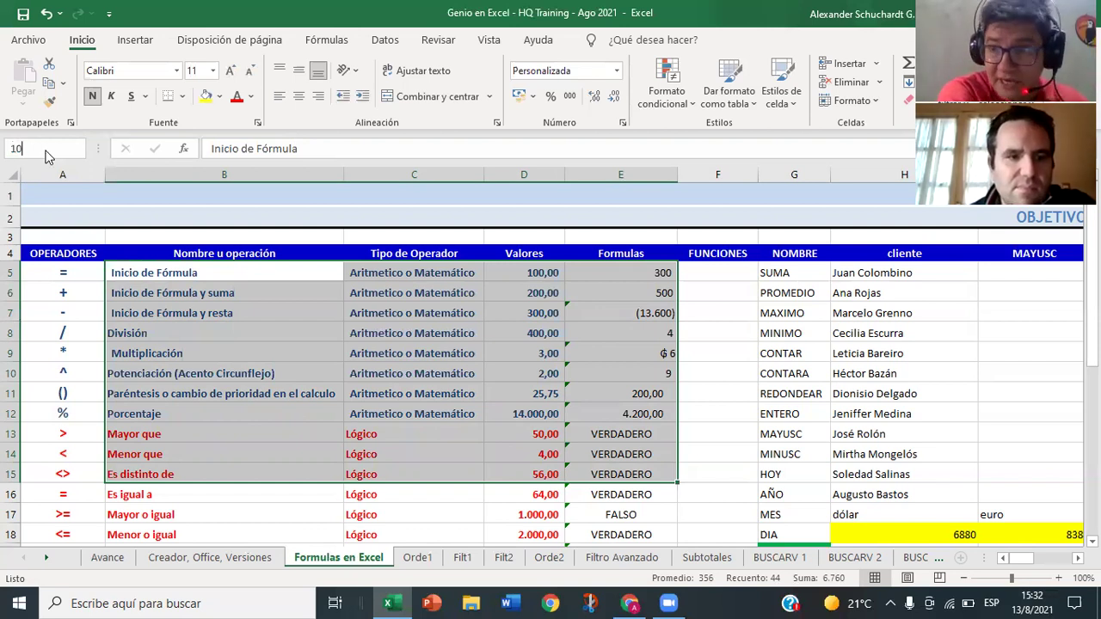
key("Return")
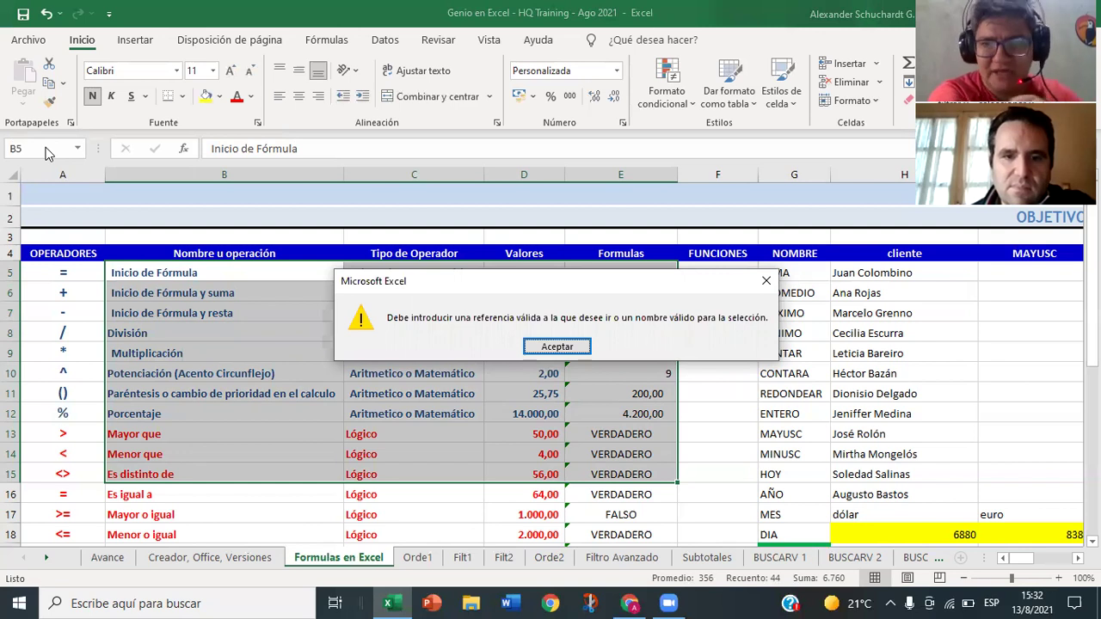
key("Return")
Step: Select the whole of row 10 with the range reference 10:10
left_click(47, 148)
type("10")
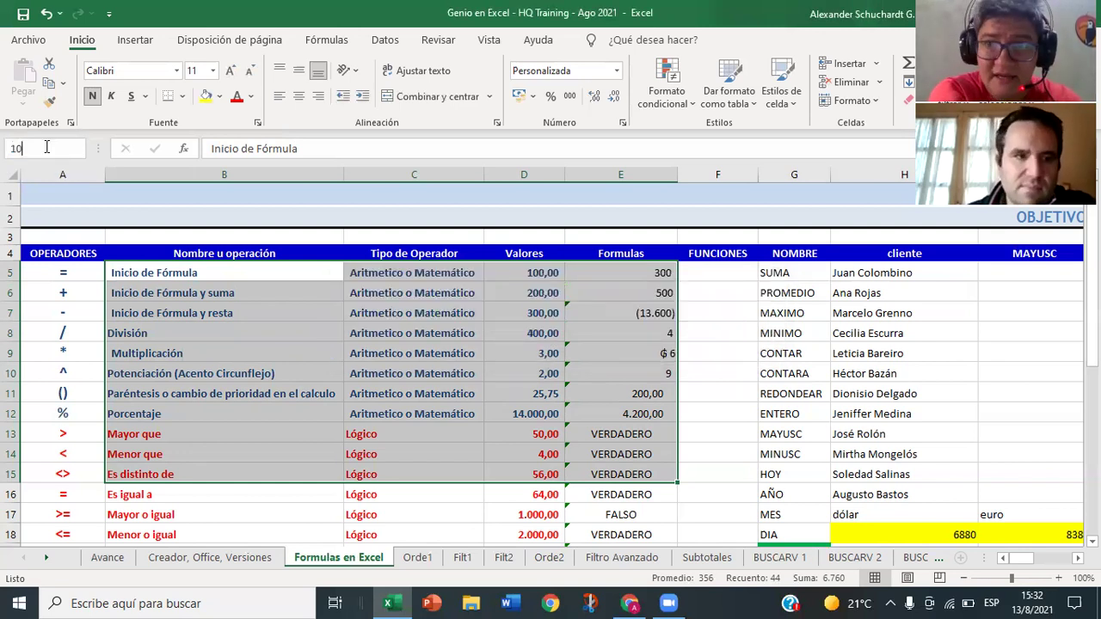
type(":10")
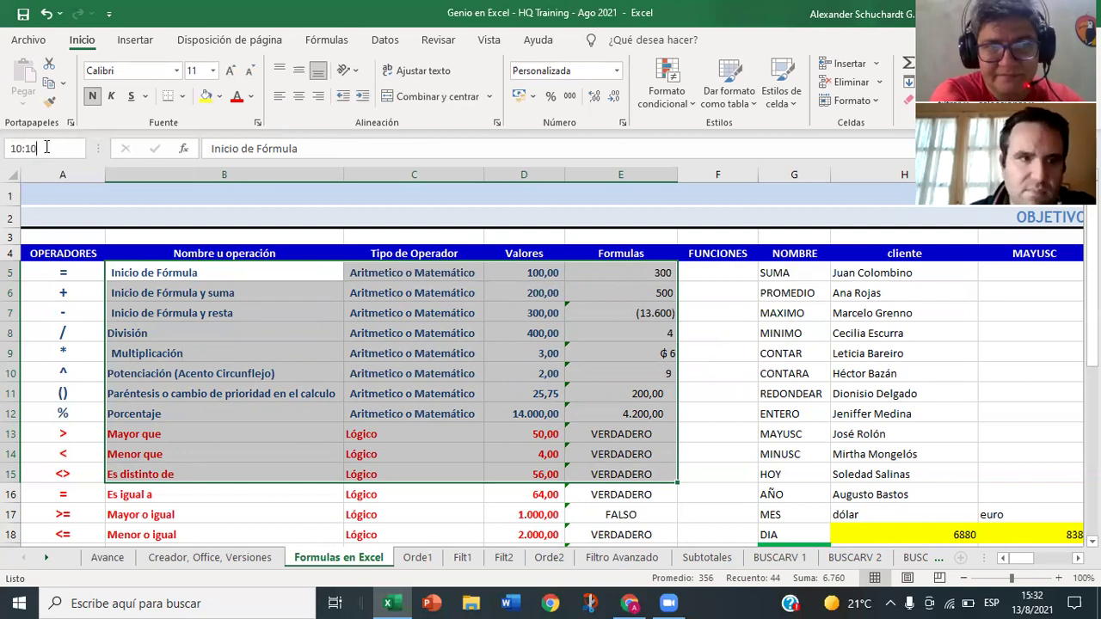
key("Return")
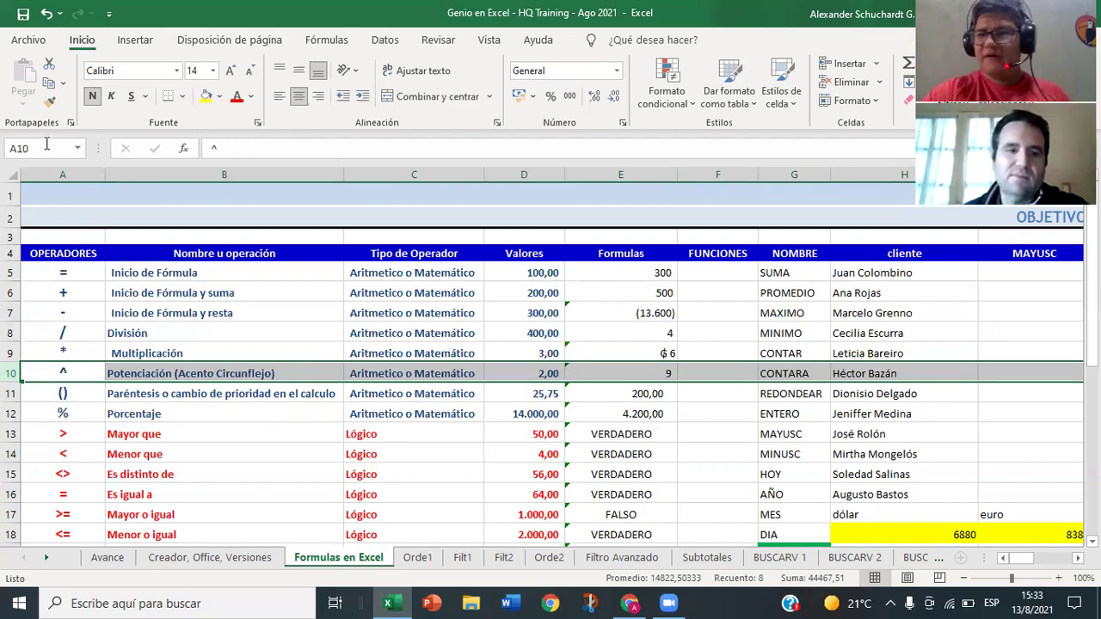
Step: Move along row 10 past the filled cells and jump to the row's last cell, XFD10
left_click(47, 149)
type("E10")
key("Return")
key("Right")
key("Right")
key("Right")
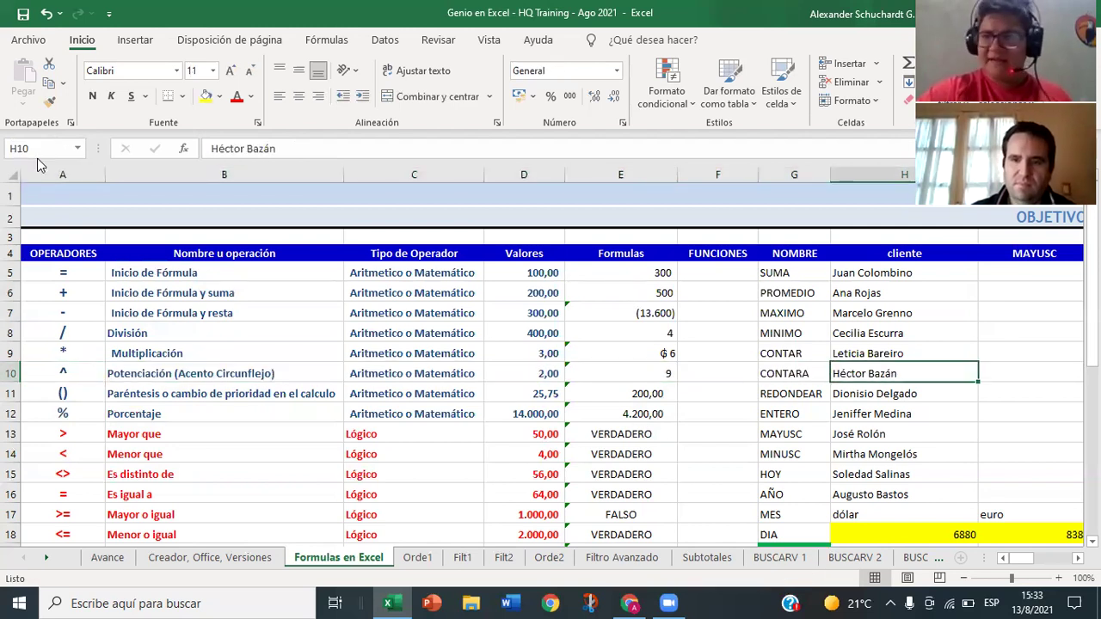
key("Right")
key("Right")
key("Right")
key("Right")
key("ctrl+Right")
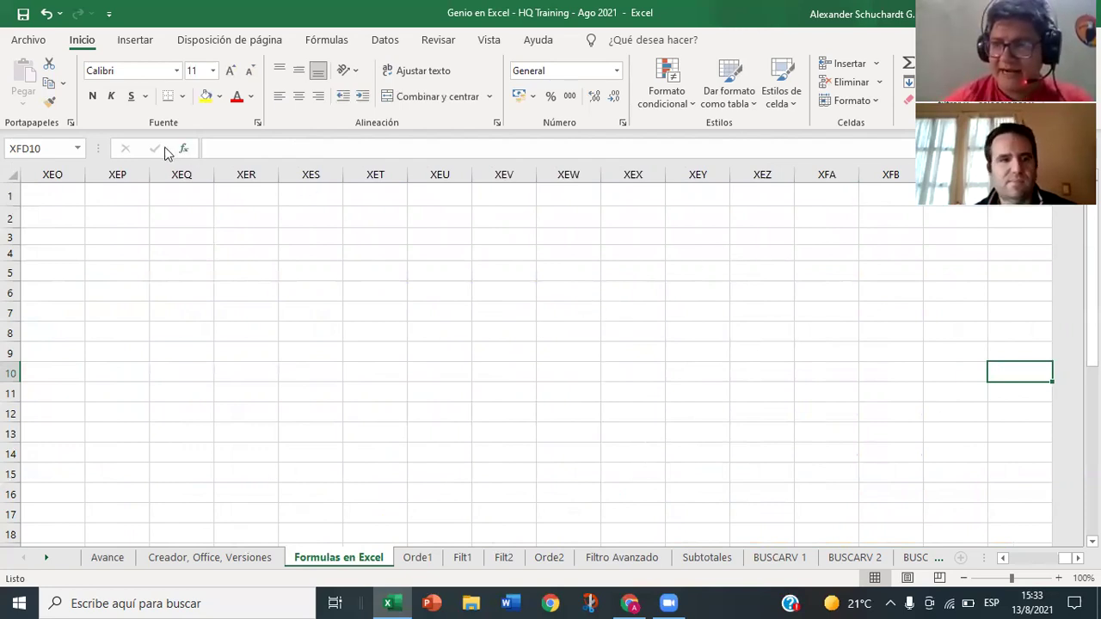
Step: Select row 10 from its first to its last cell with the reference A10:XFD10
left_click(38, 148)
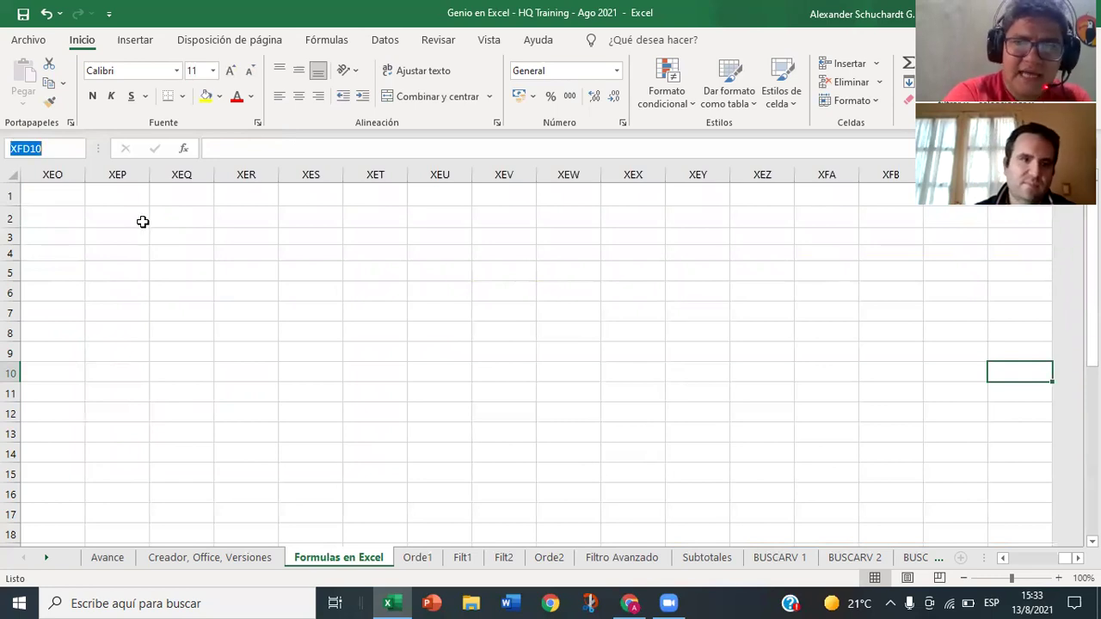
left_click(9, 150)
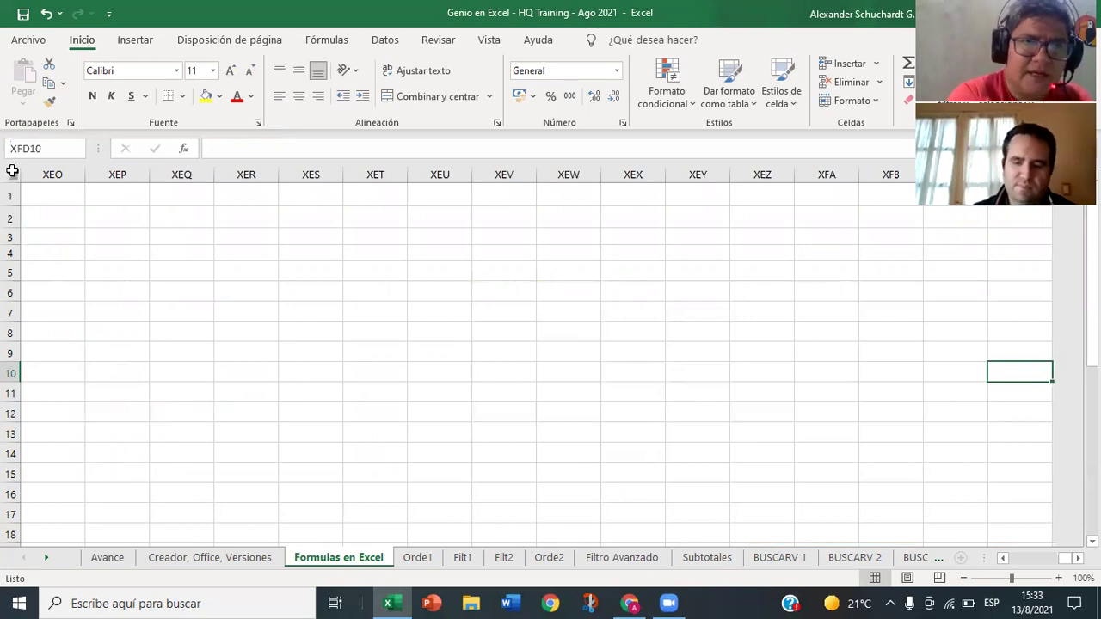
type("A10")
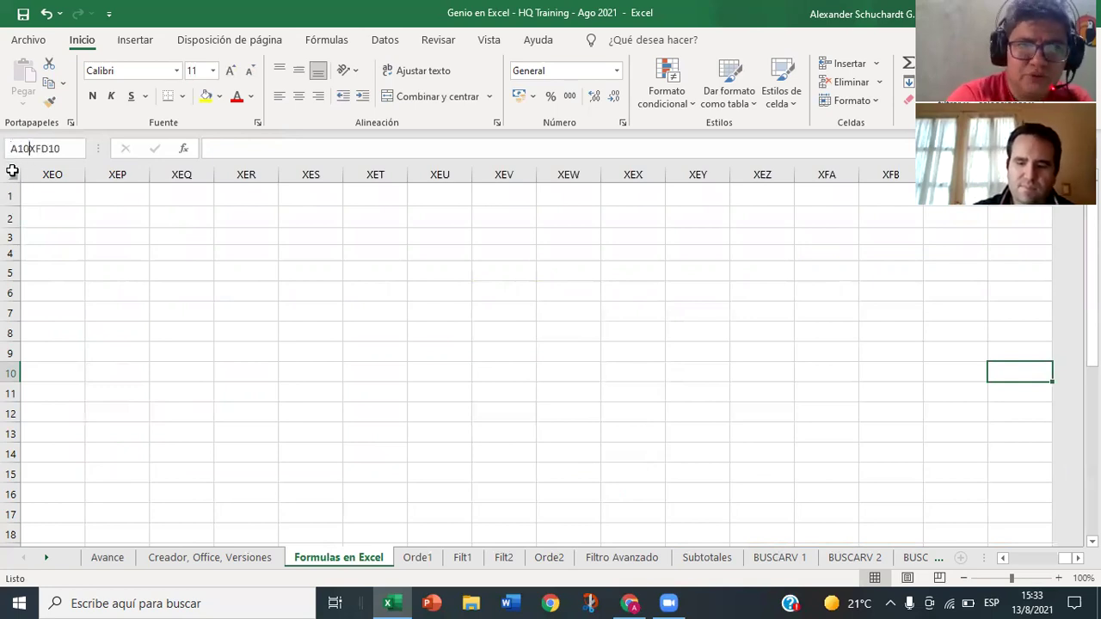
type(":")
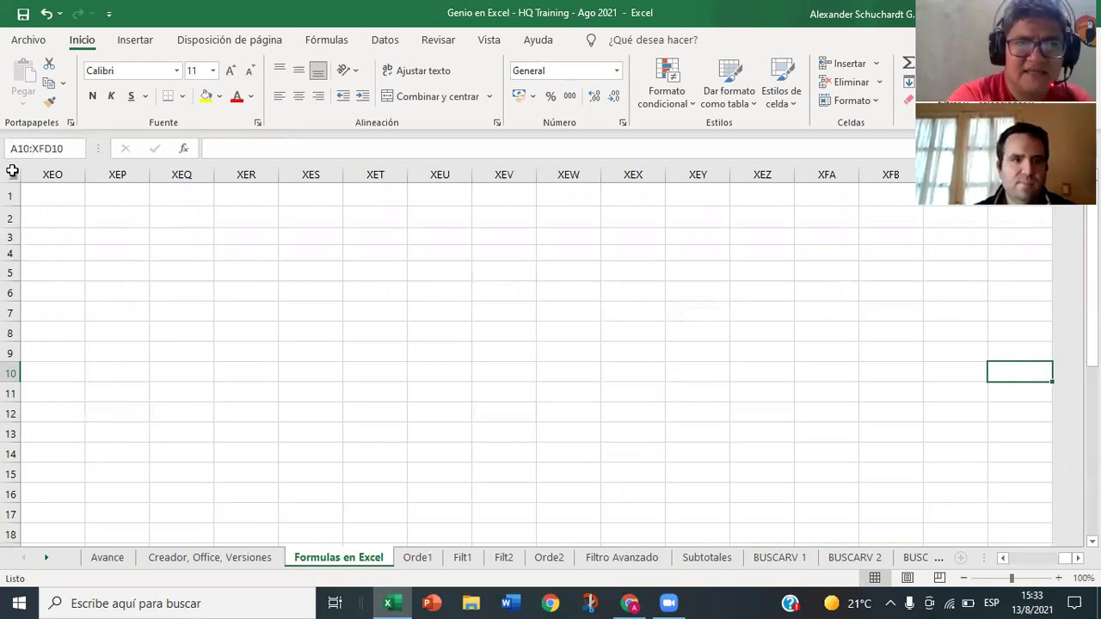
key("Return")
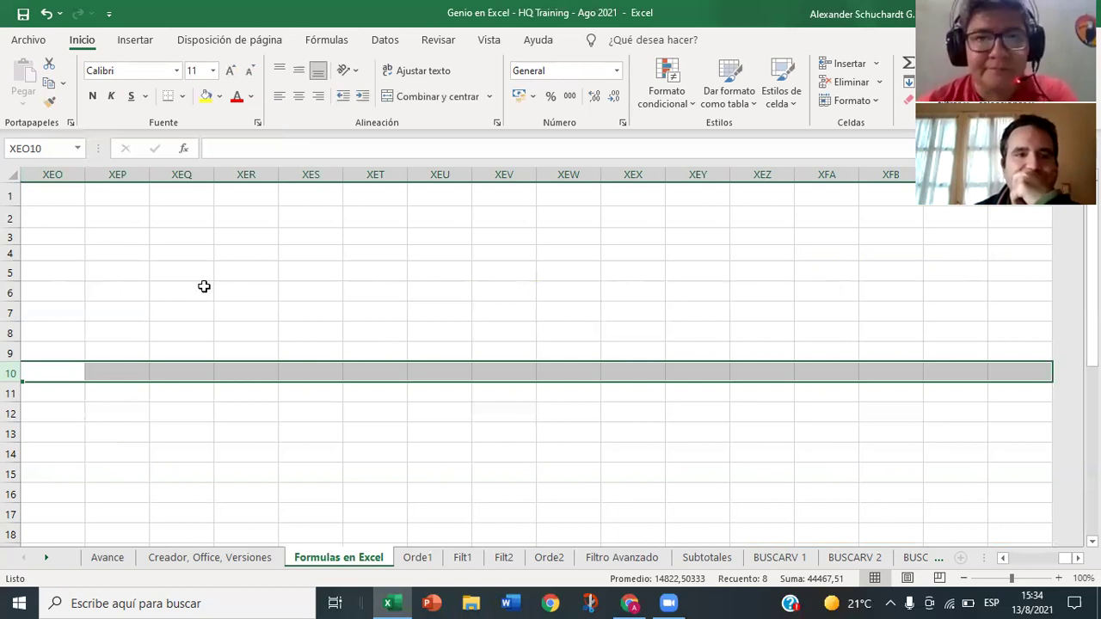
Step: Return from the far end of row 10 to cell A1 by its reference
left_click(67, 153)
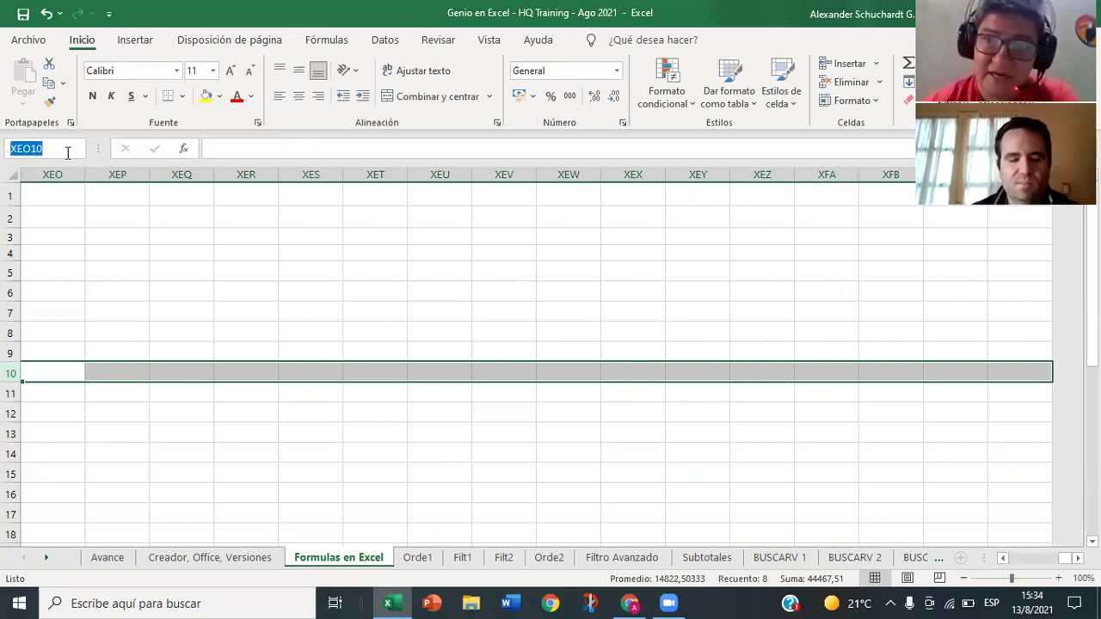
type("A1")
key("Return")
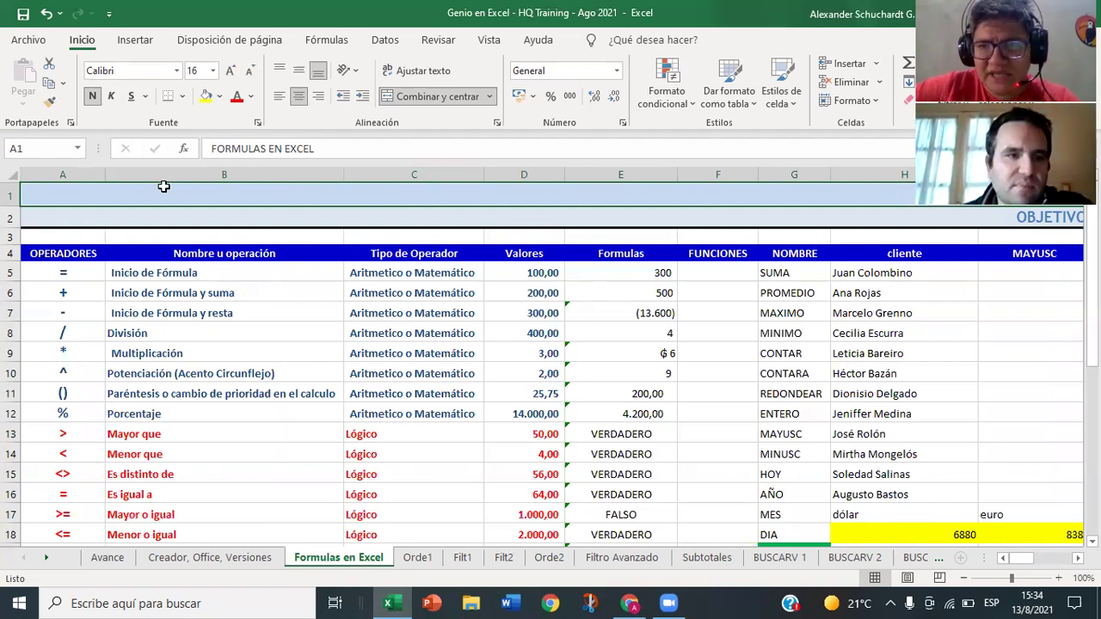
Step: Enter the column reference C:C to select column C, and check how far the selection extends across the sheet
left_click(52, 153)
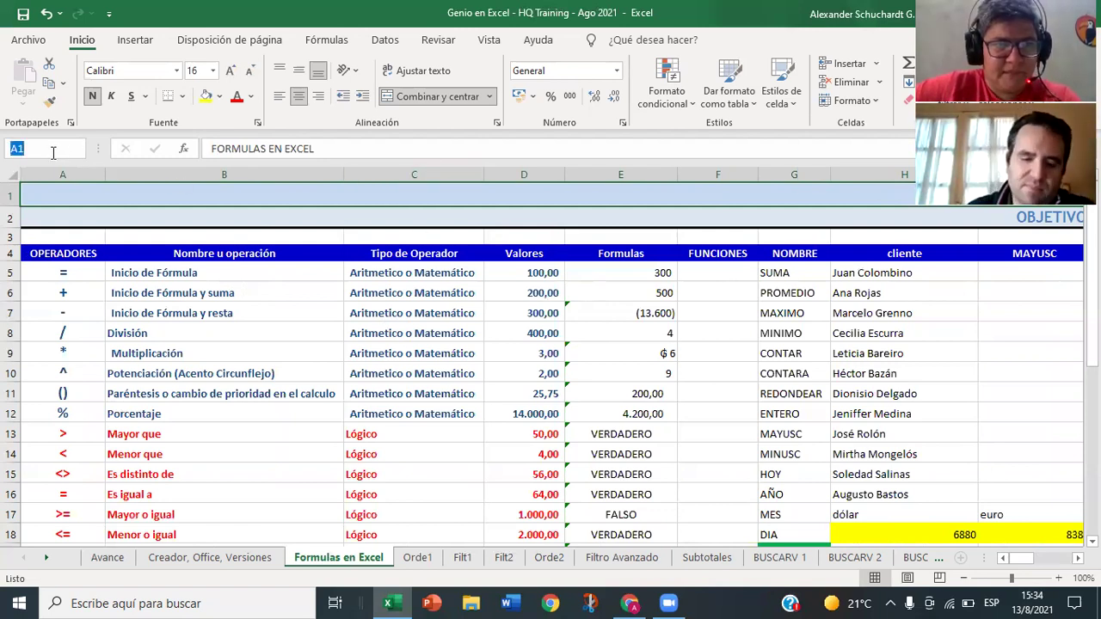
type("C")
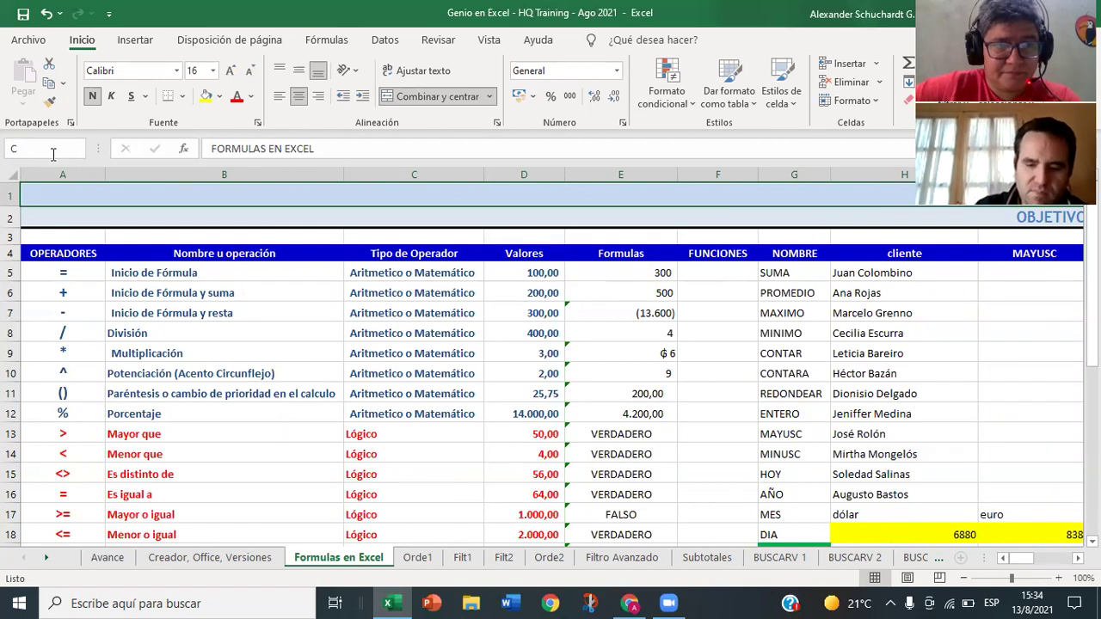
type(":c")
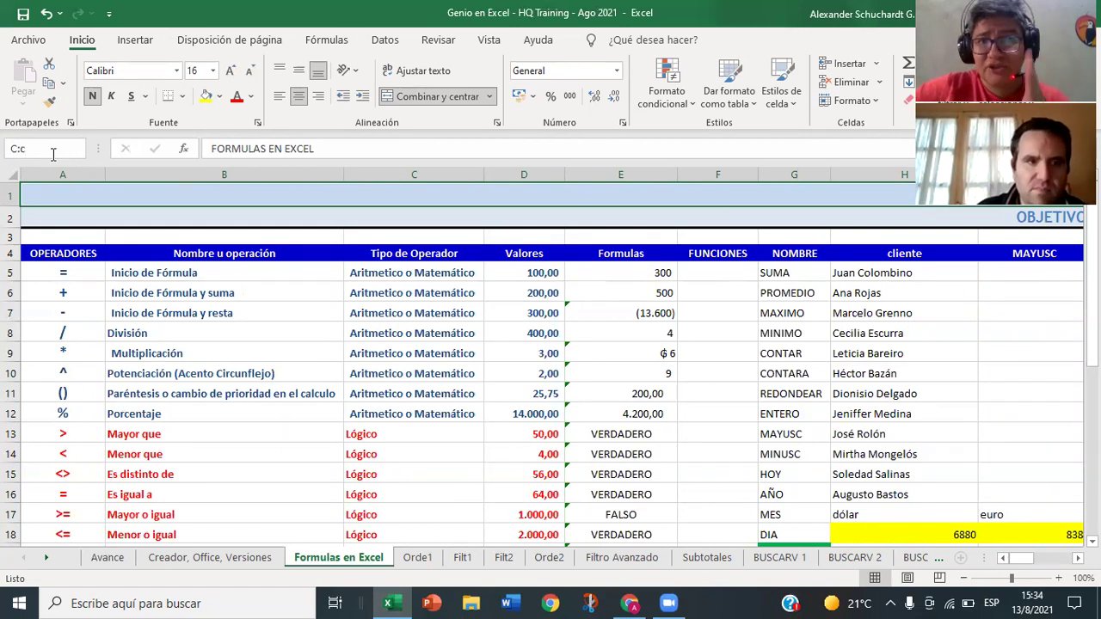
key("Return")
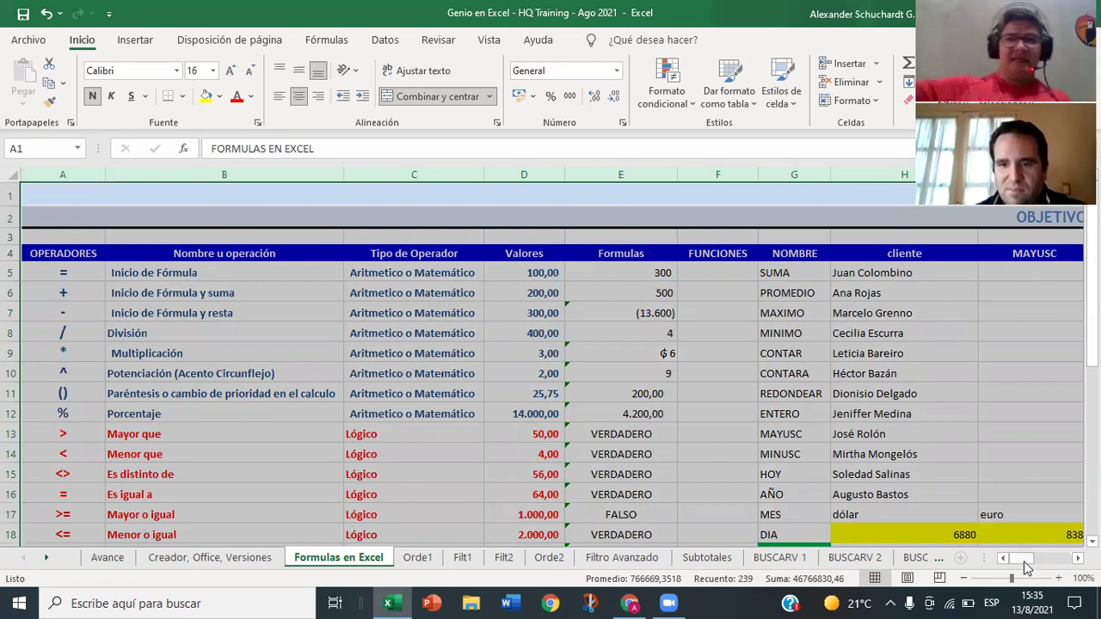
left_click_drag(1023, 558, 1057, 558)
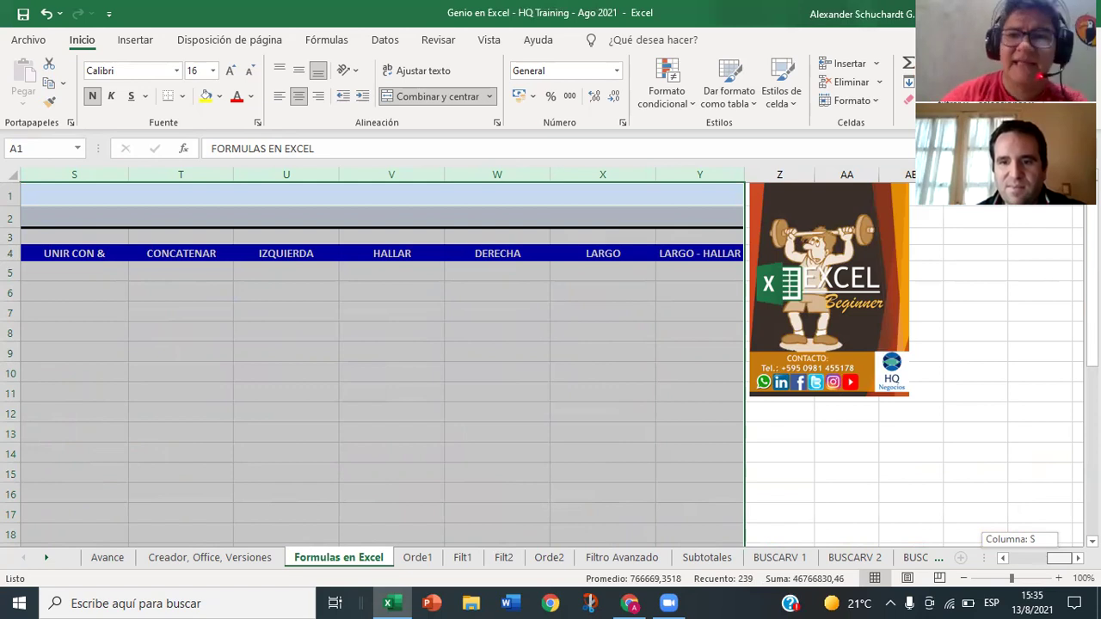
left_click_drag(1057, 558, 1020, 558)
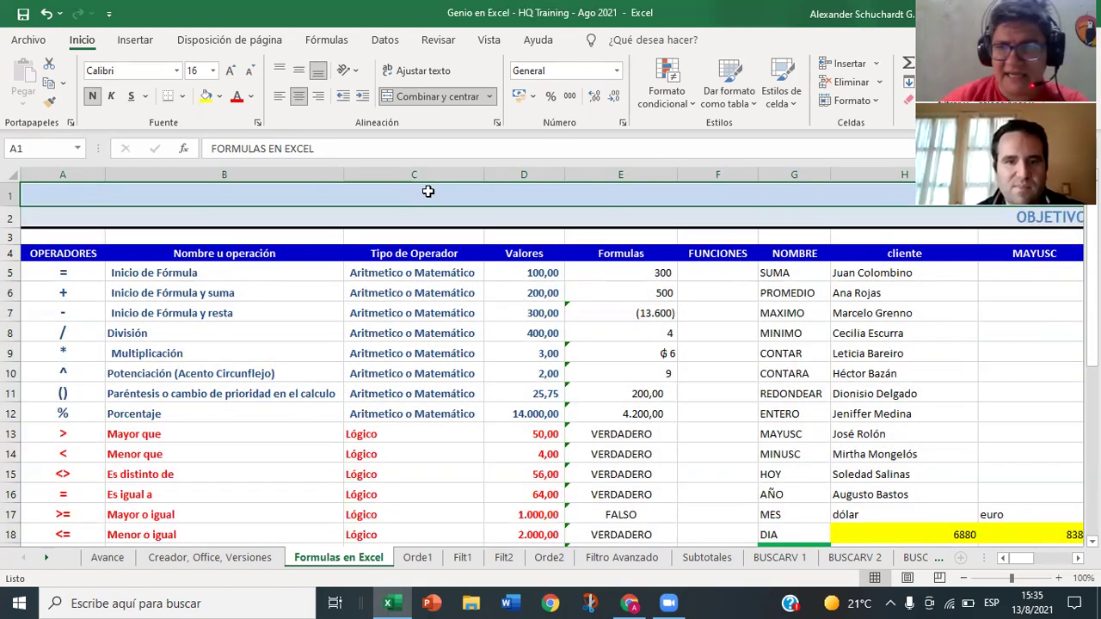
Step: Unmerge the title cells of row 1 containing FORMULAS EN EXCEL
left_click(419, 97)
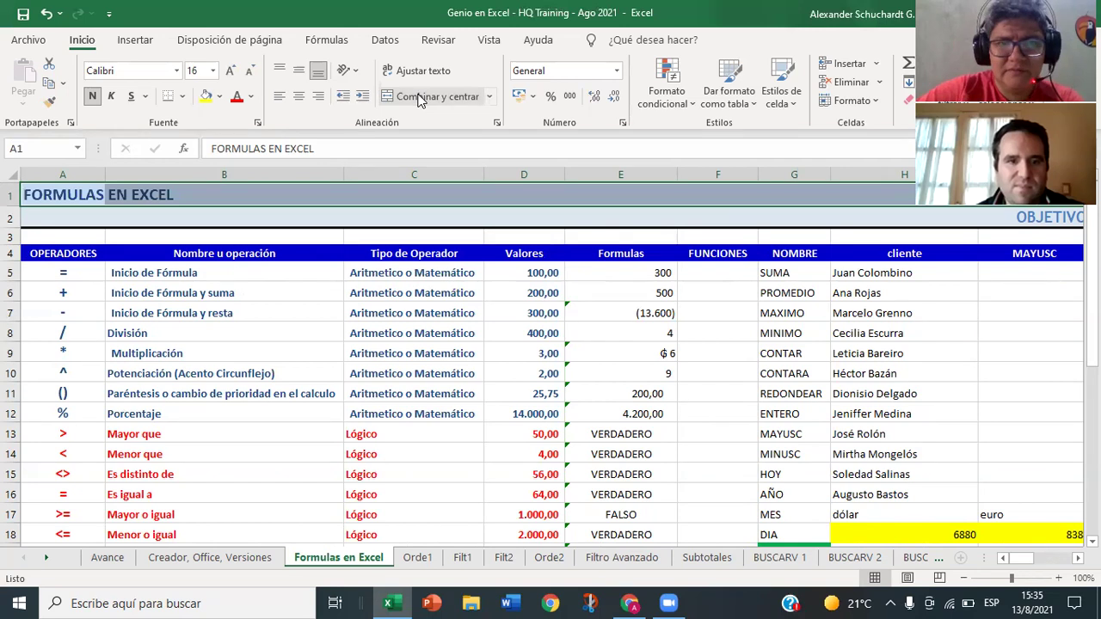
Step: Unmerge the objective title cell in row 2, then select individual cells C2 and C1 in the title rows
left_click(449, 194)
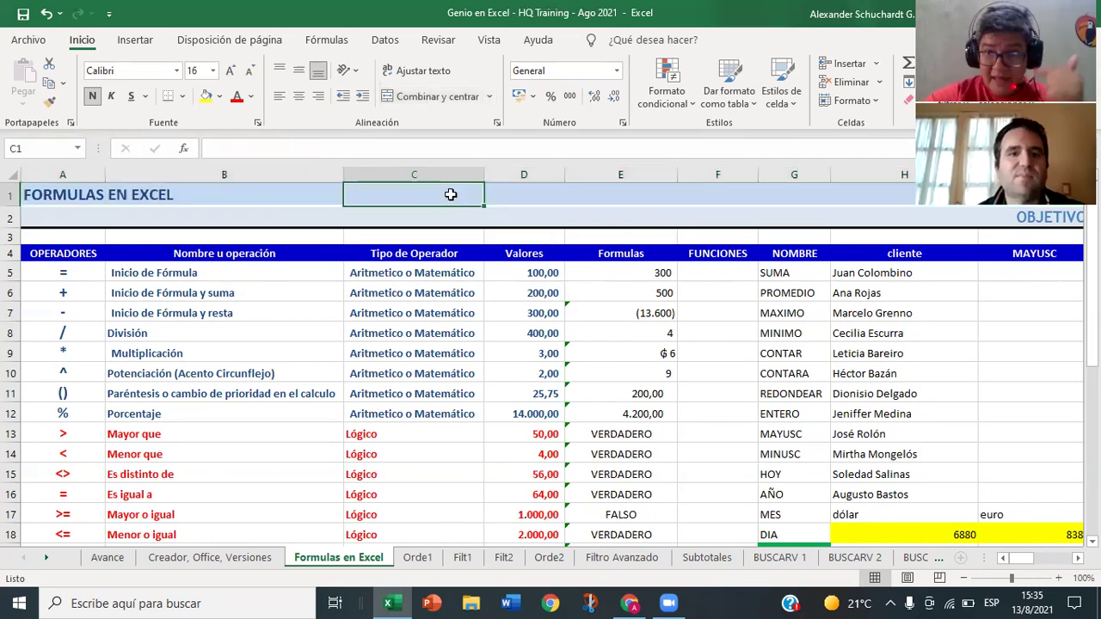
left_click(453, 249)
left_click(445, 213)
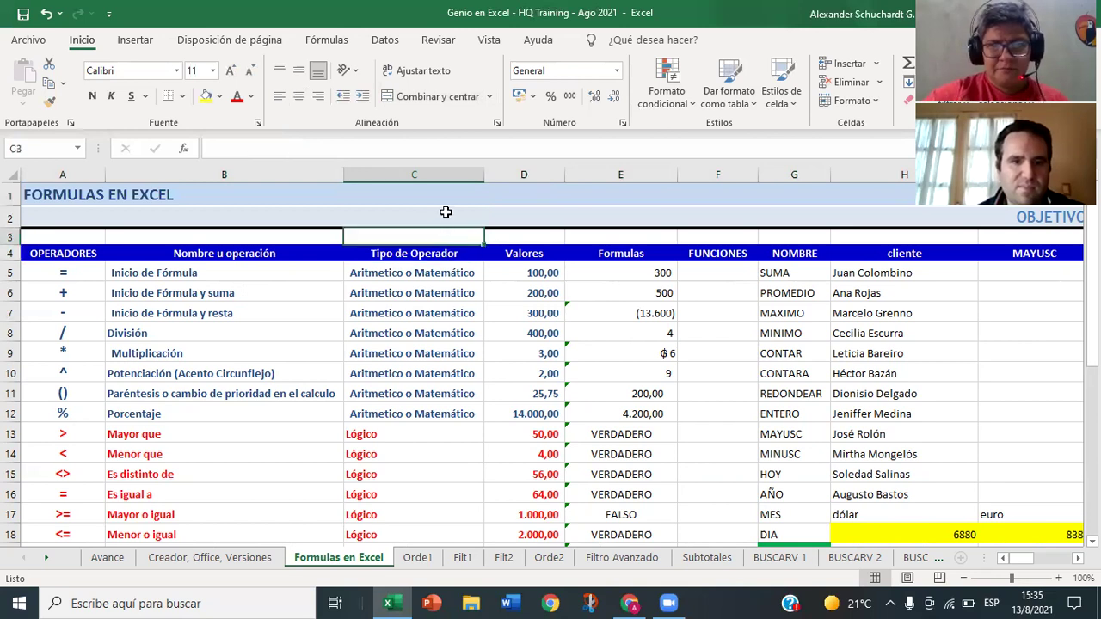
left_click(435, 104)
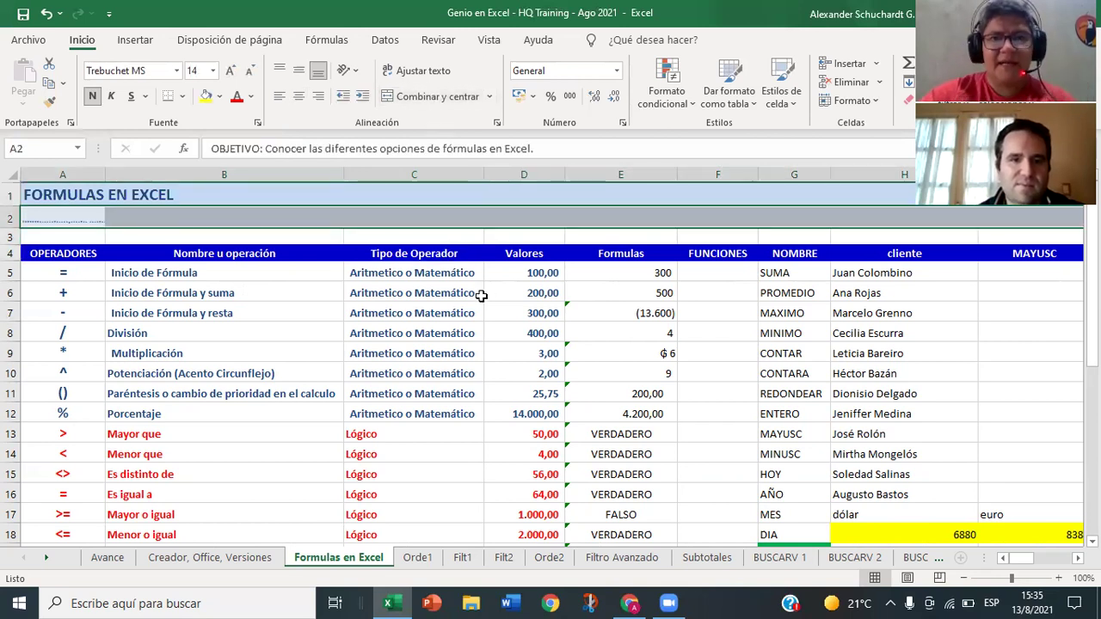
left_click(423, 224)
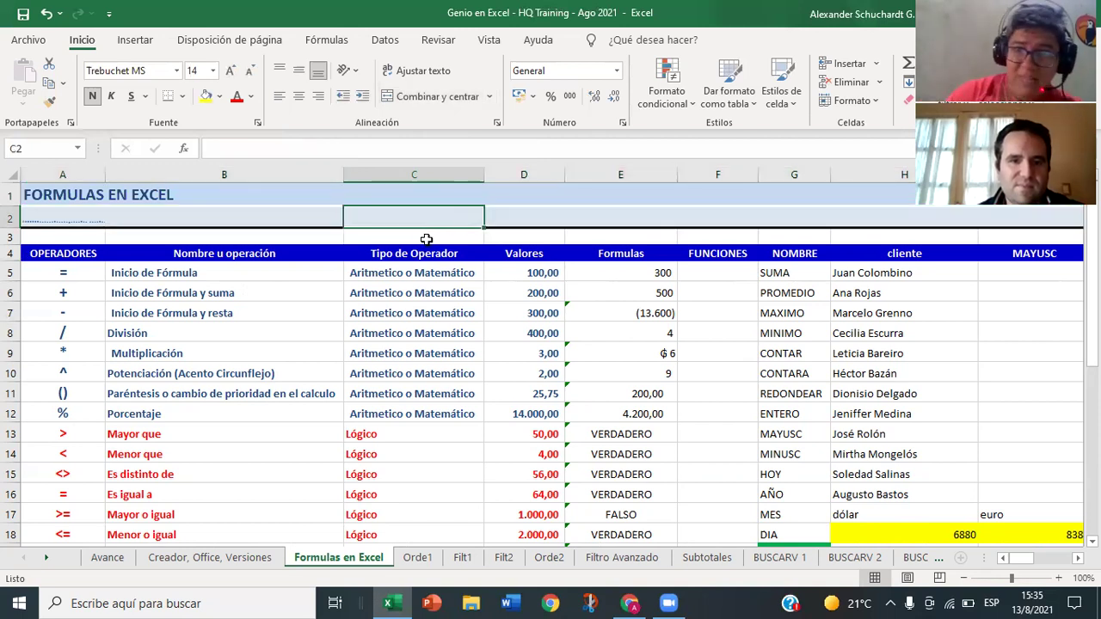
left_click(424, 238)
left_click(421, 196)
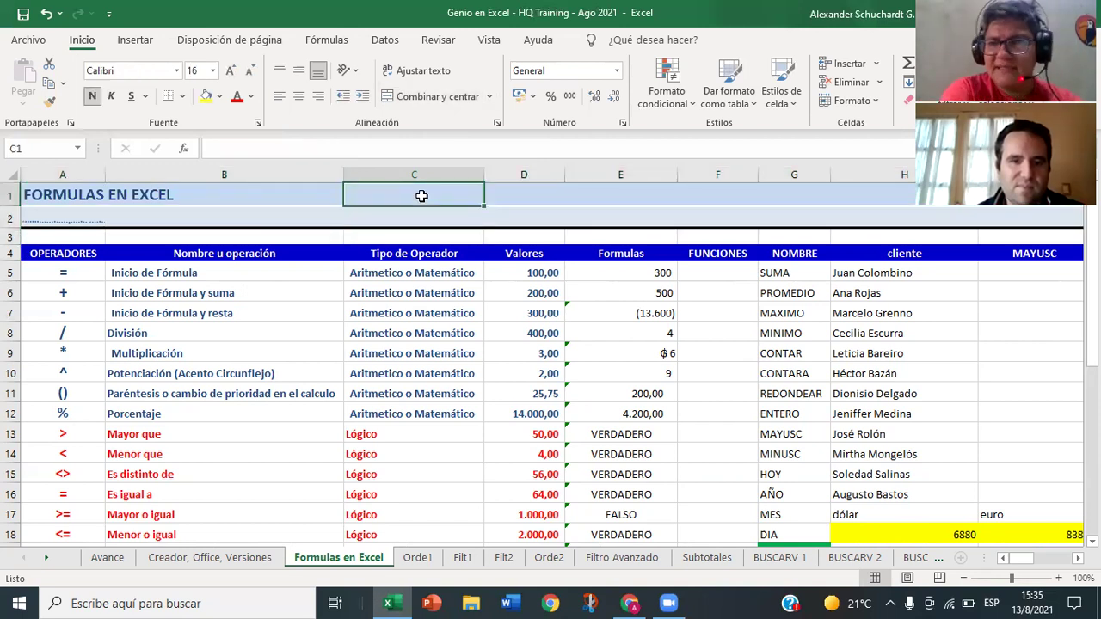
Step: Select the entire Tipo de Operador column by going to the reference C:C
left_click(39, 146)
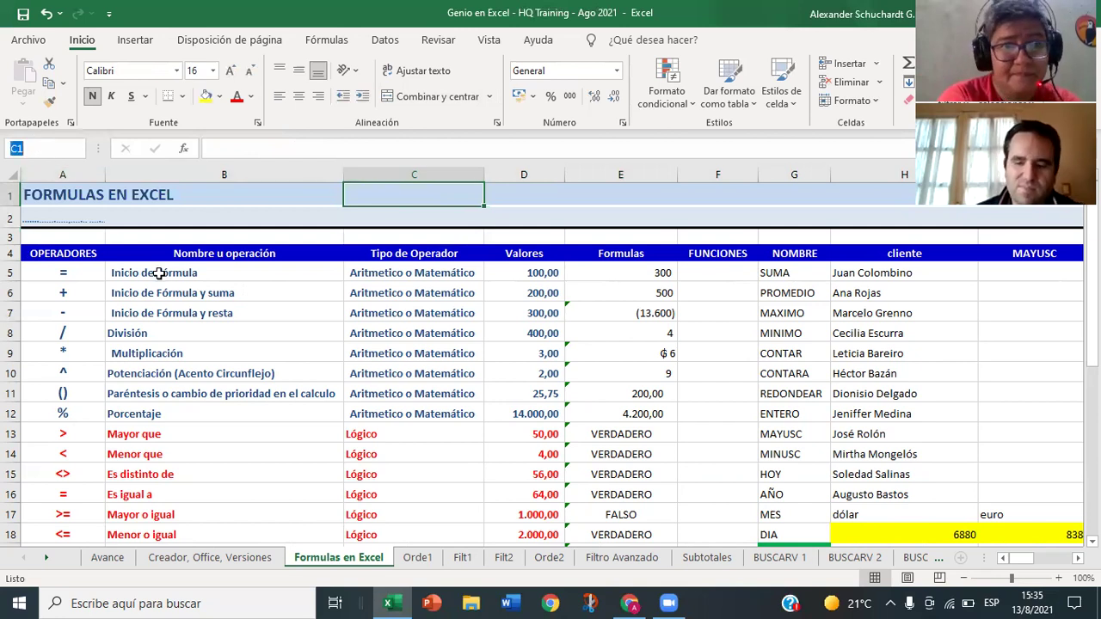
type("C:C")
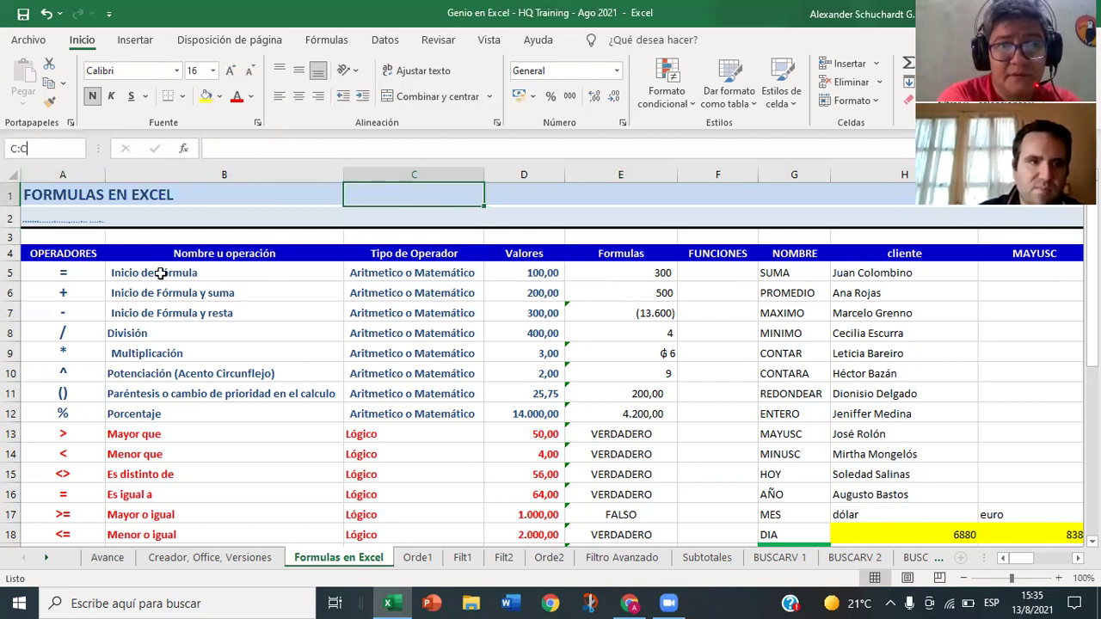
key("Return")
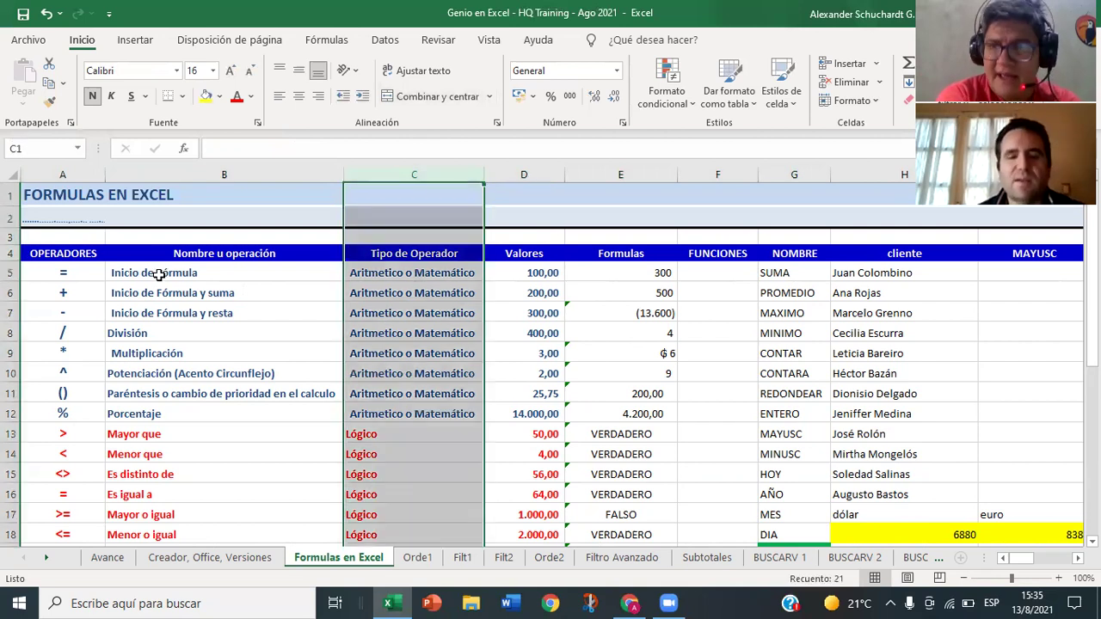
Step: Look down the selected column, then go from C100 to the last row of column C and inspect the sheet's end
scroll(392, 359, "down", 5)
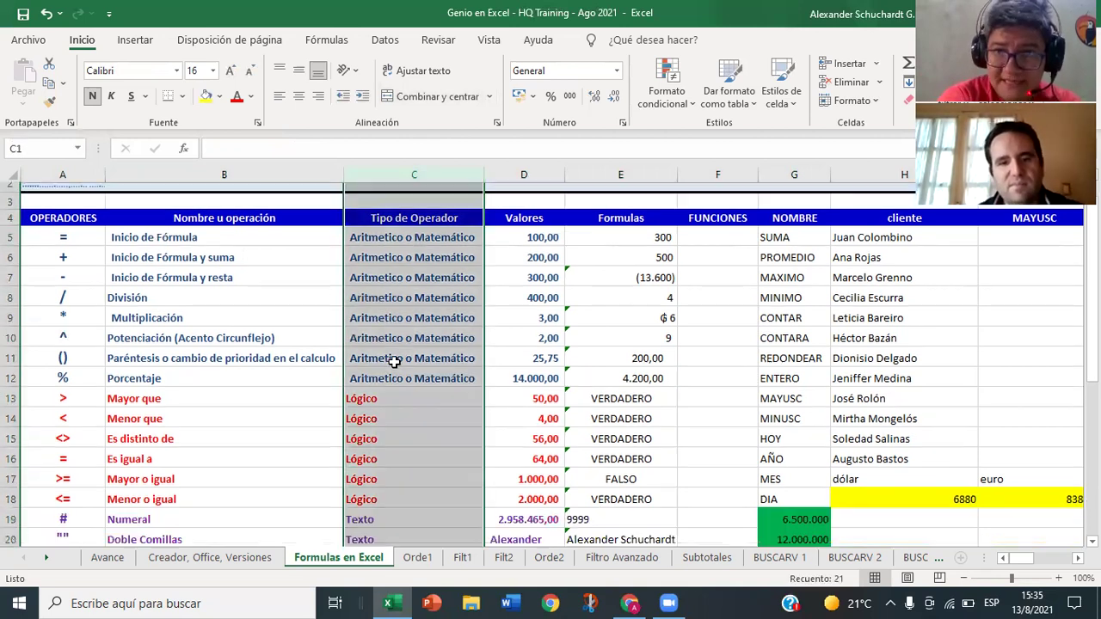
scroll(392, 361, "down", 3)
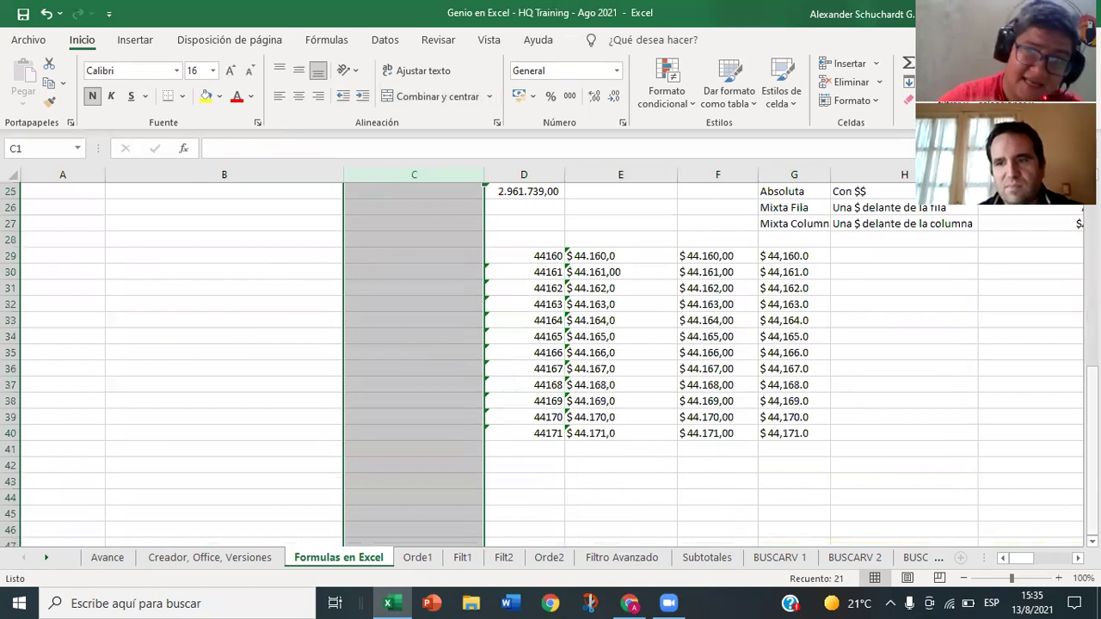
left_click_drag(1091, 405, 1091, 405)
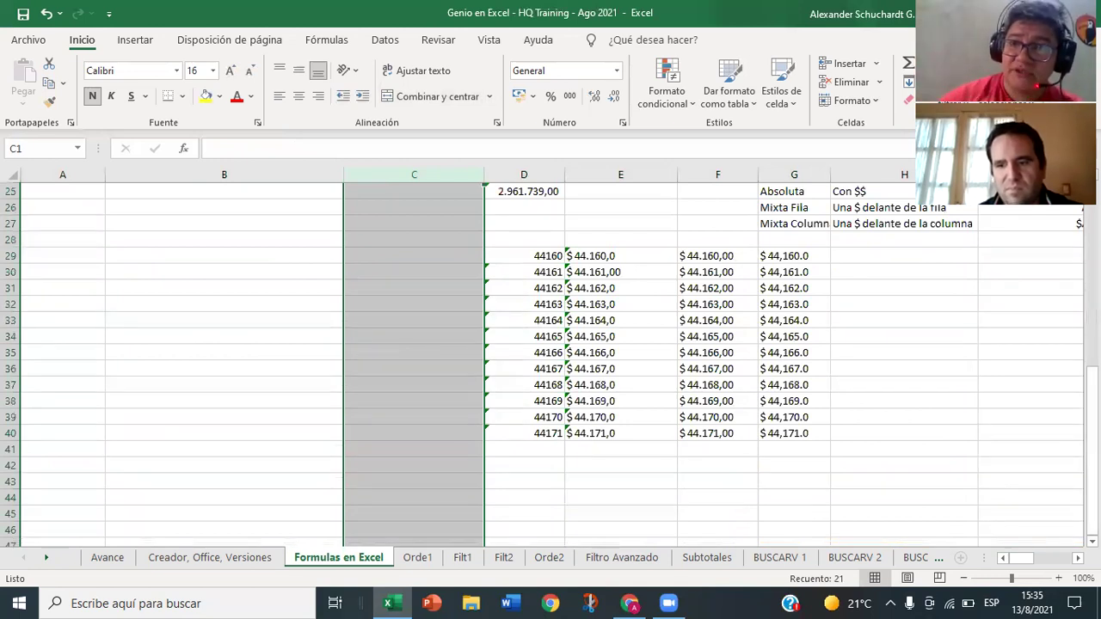
scroll(724, 435, "down", 1)
scroll(230, 415, "down", 1)
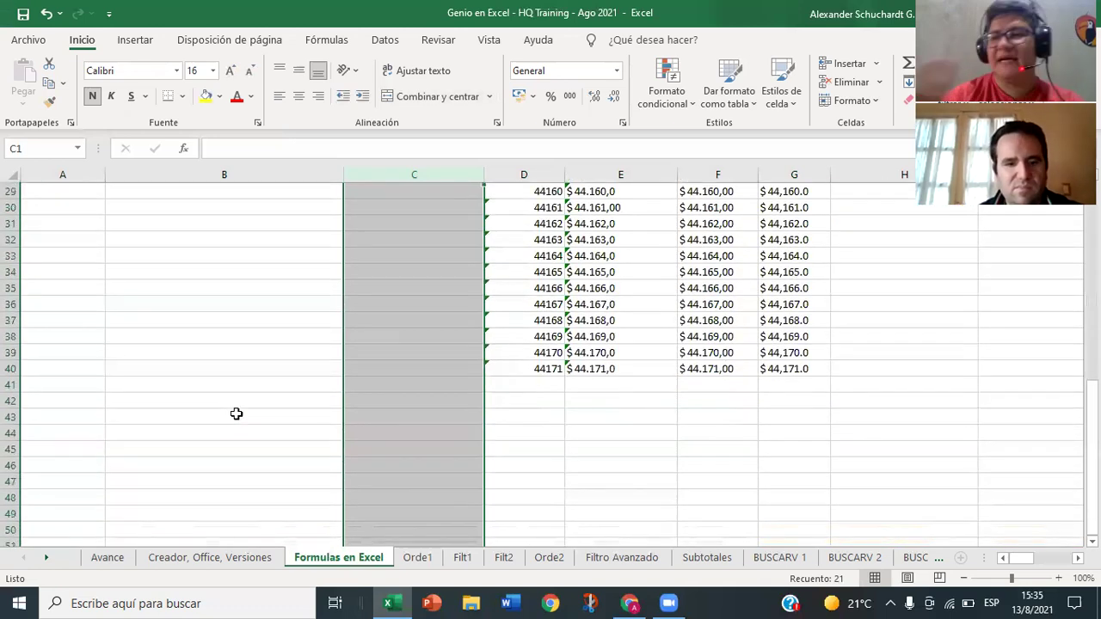
scroll(383, 496, "down", 14)
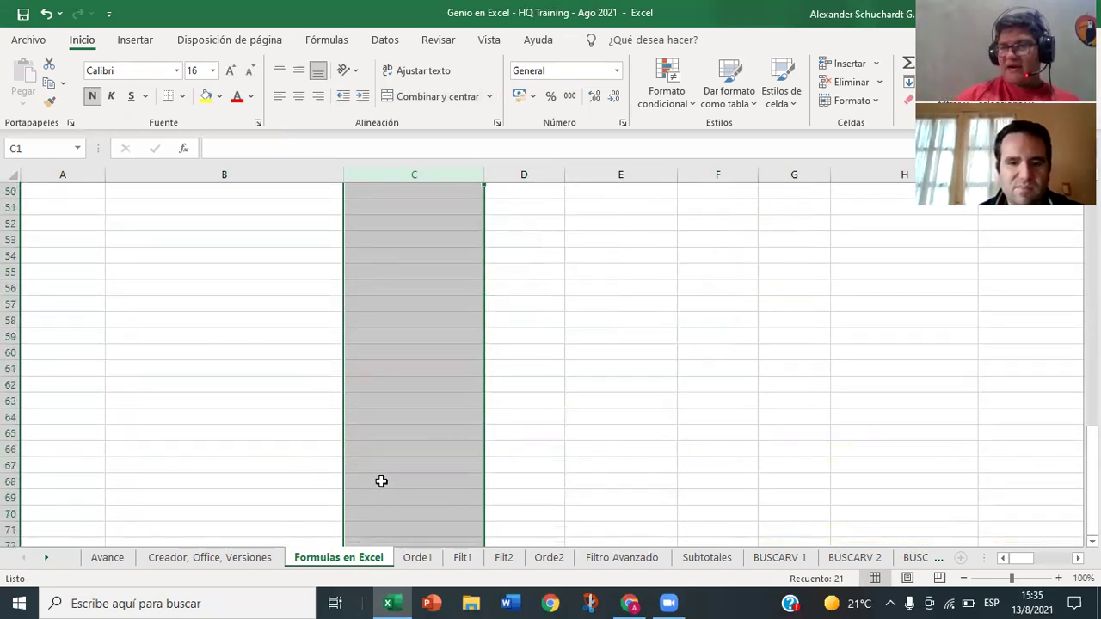
scroll(380, 466, "down", 4)
left_click(381, 466)
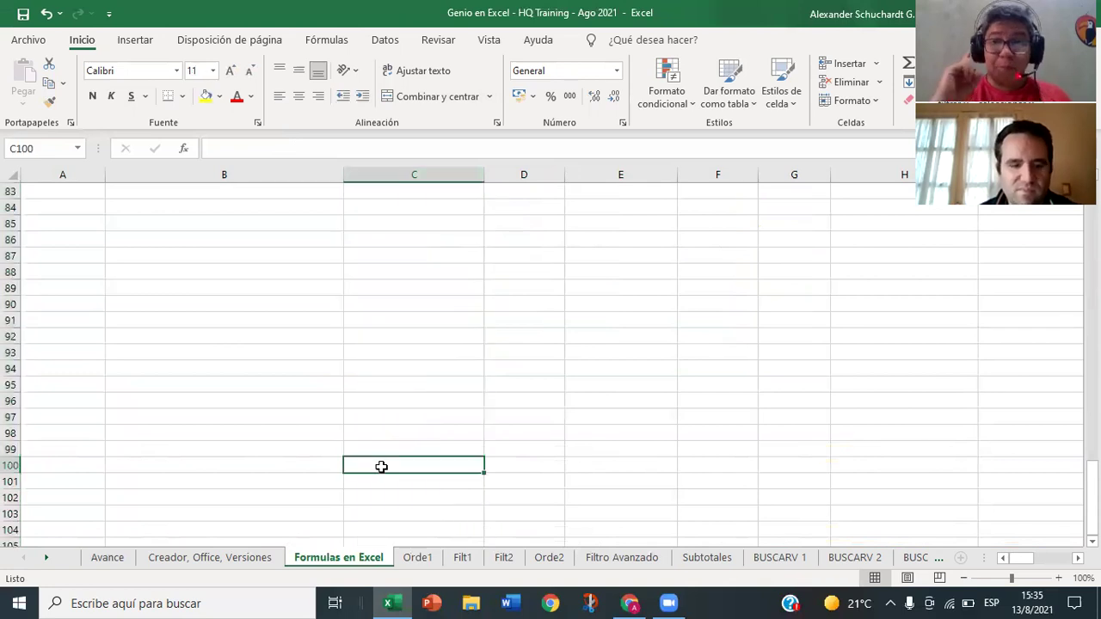
key("ctrl+Down")
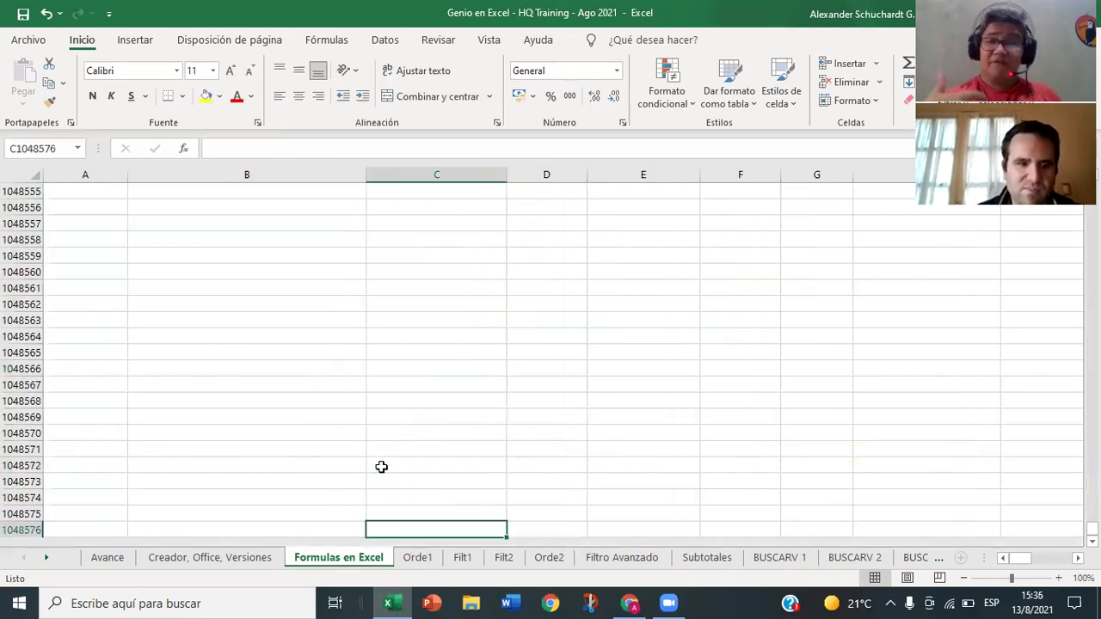
scroll(387, 478, "down", 1)
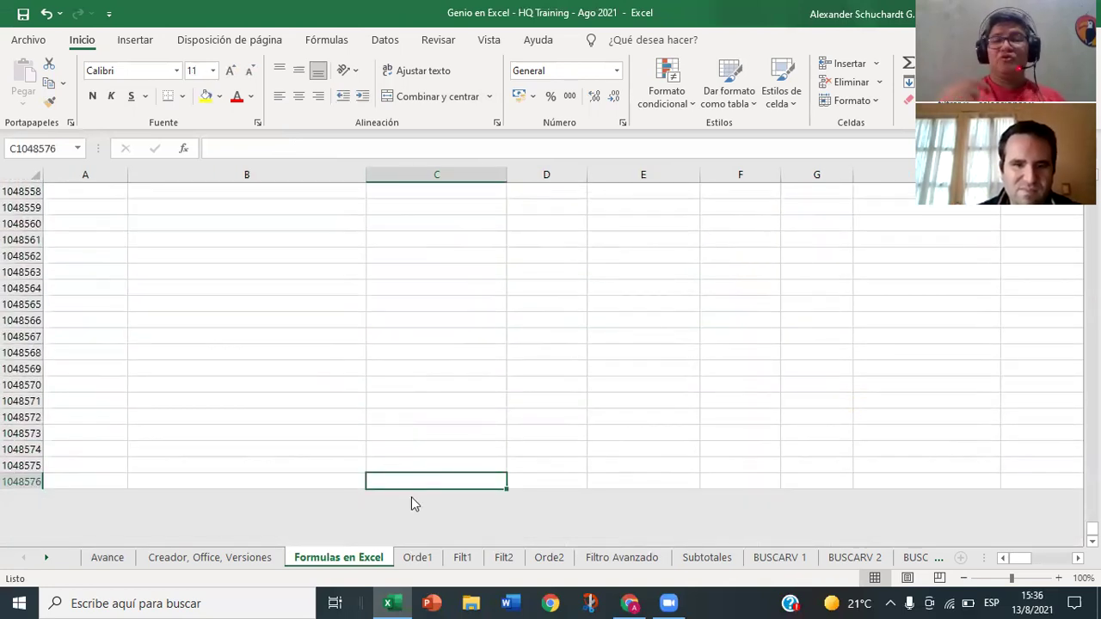
scroll(410, 502, "down", 5)
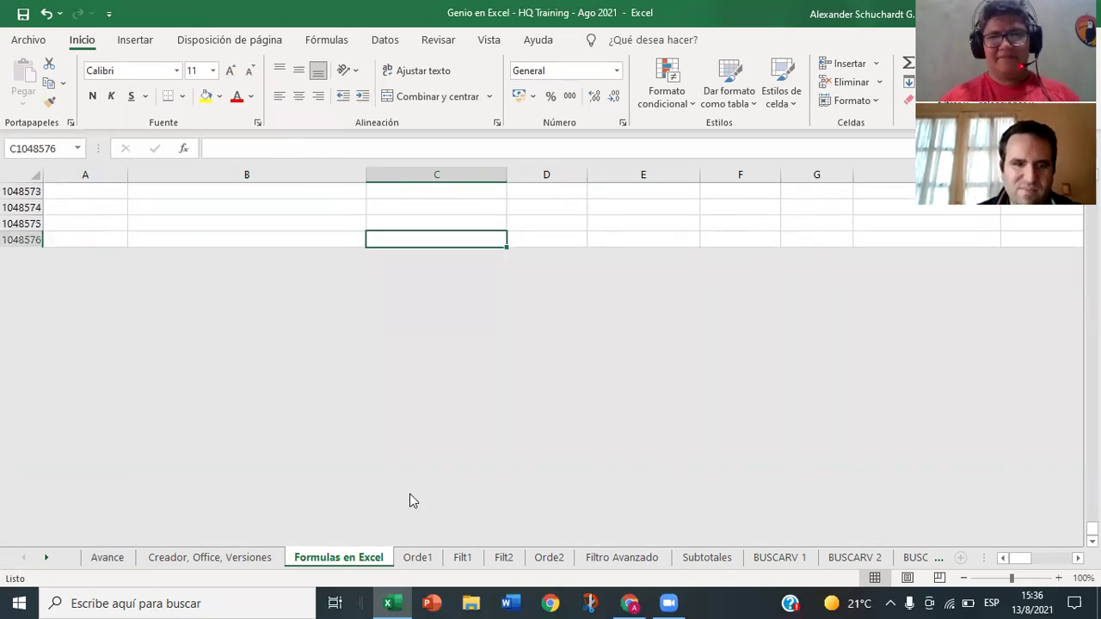
scroll(410, 495, "up", 4)
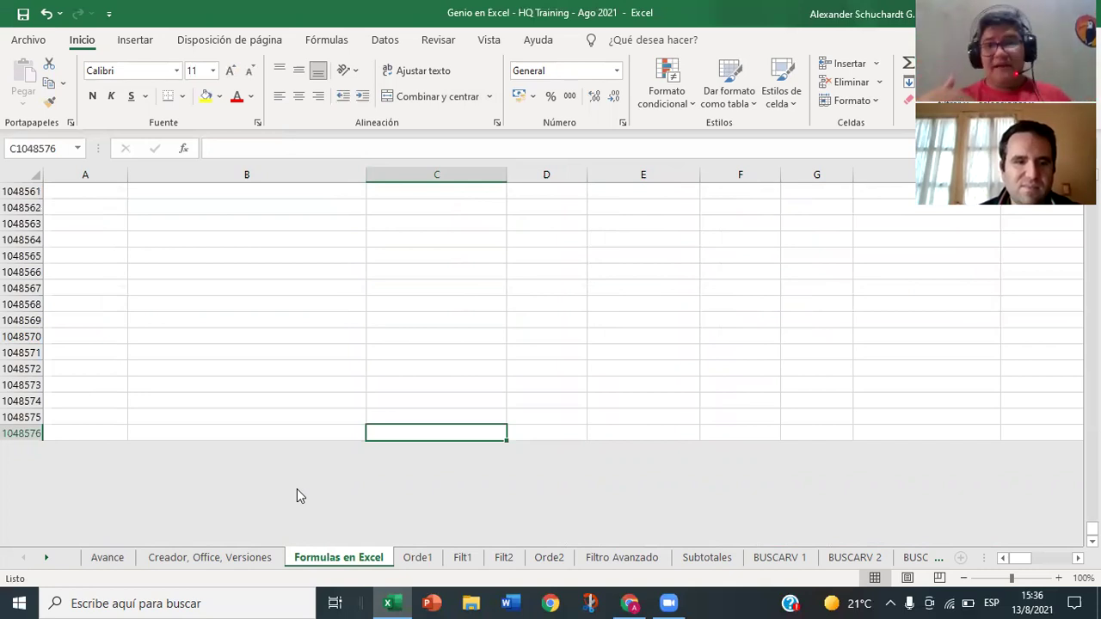
scroll(301, 496, "down", 5)
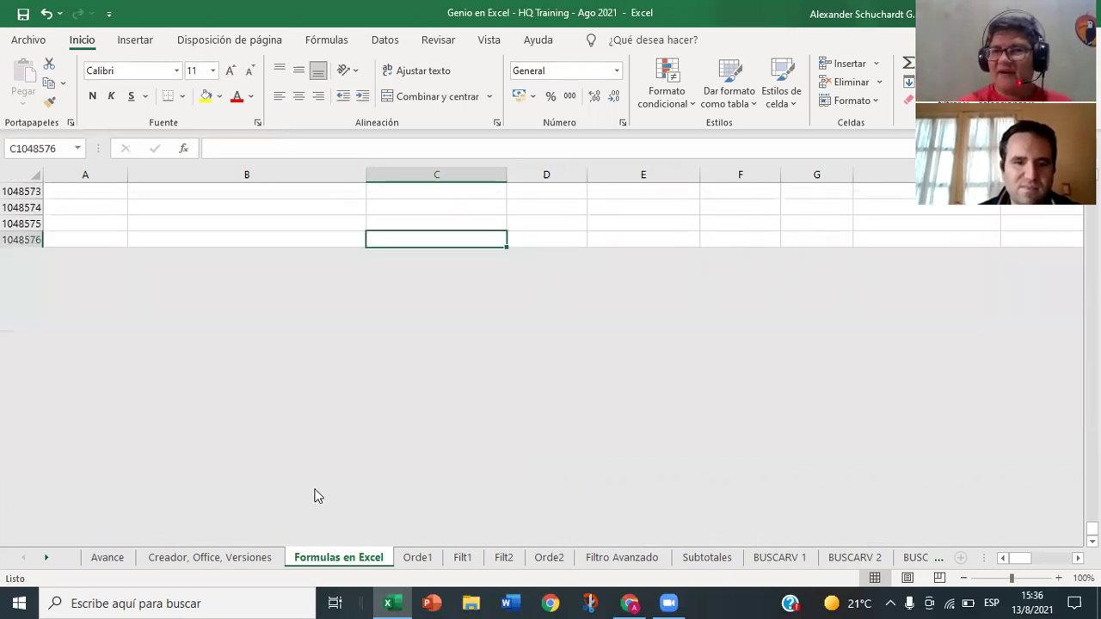
scroll(344, 494, "up", 5)
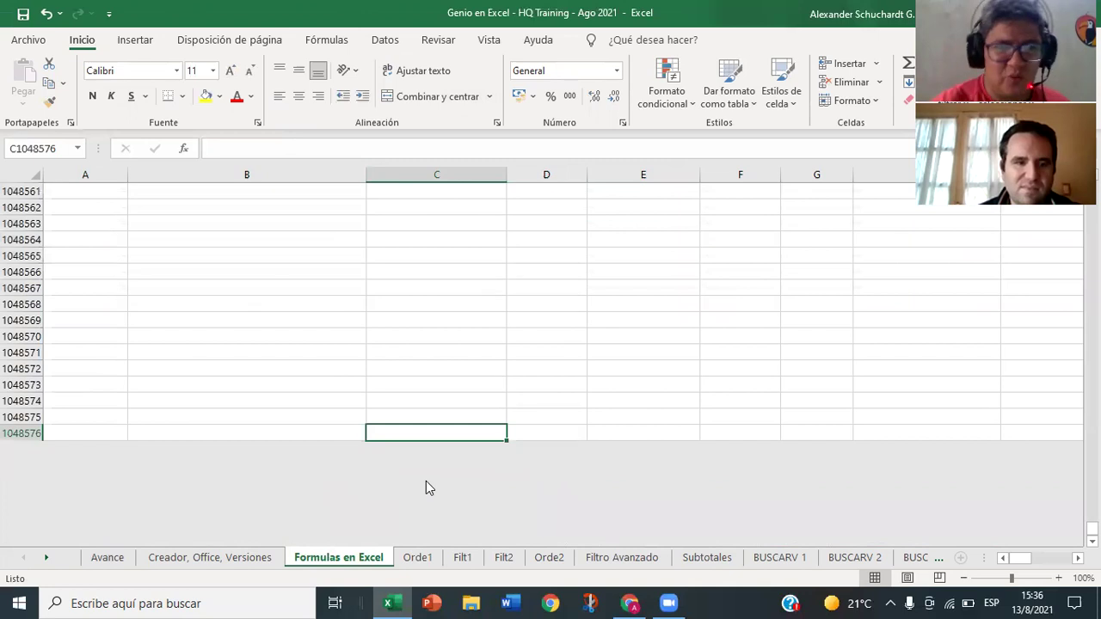
scroll(428, 481, "up", 1)
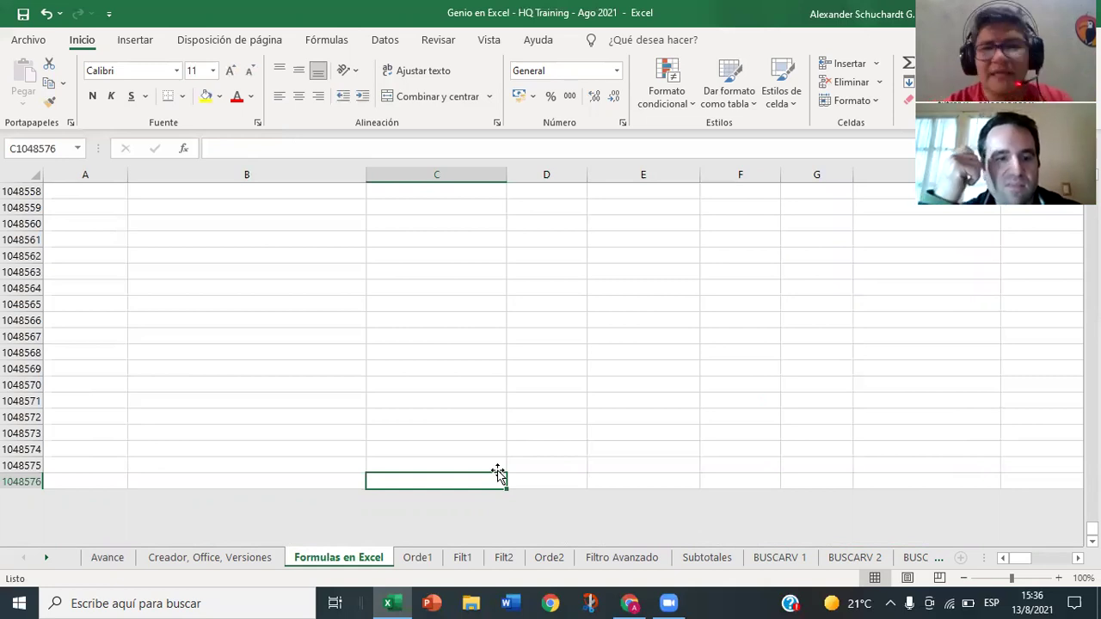
Step: Return from the end of the sheet to C1 through the edges of column C's data block
key("ctrl+Up")
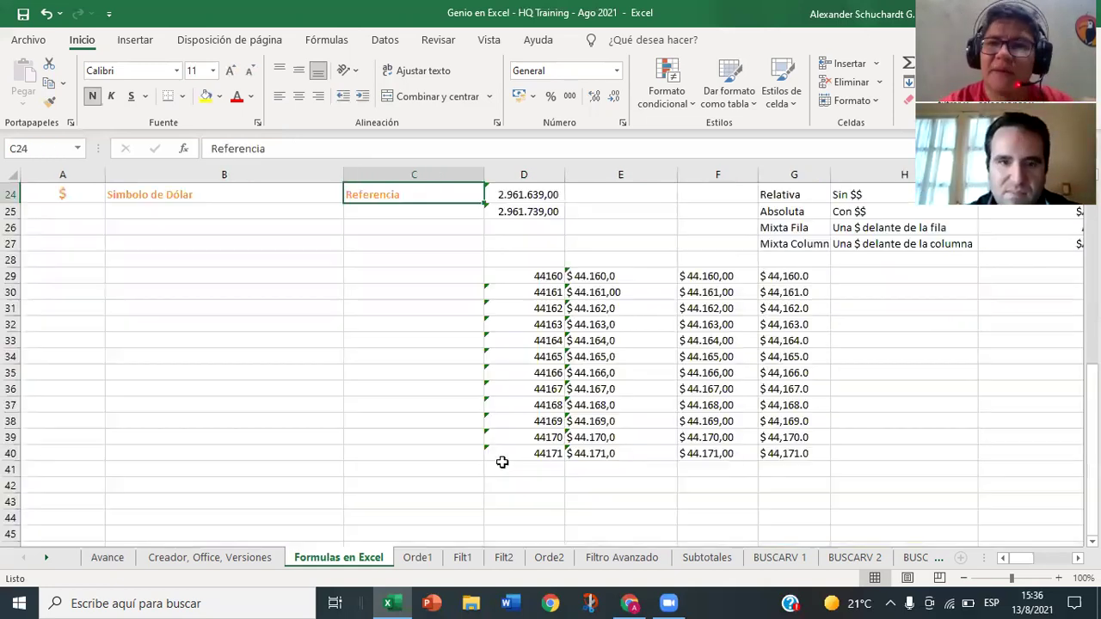
key("Up")
key("Up")
key("Up")
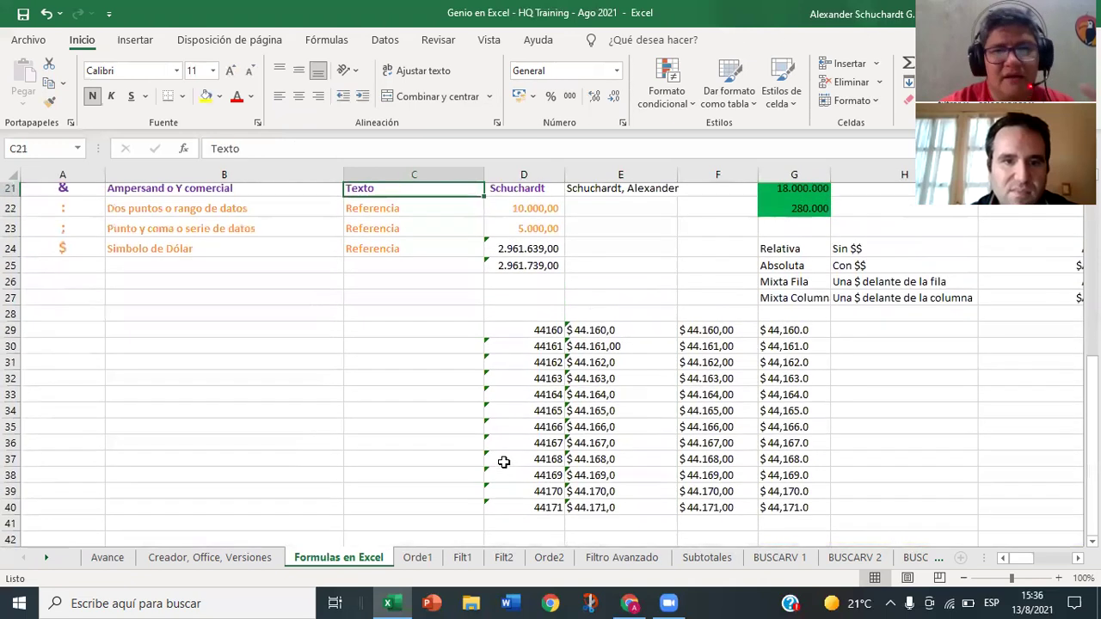
key("ctrl+Up")
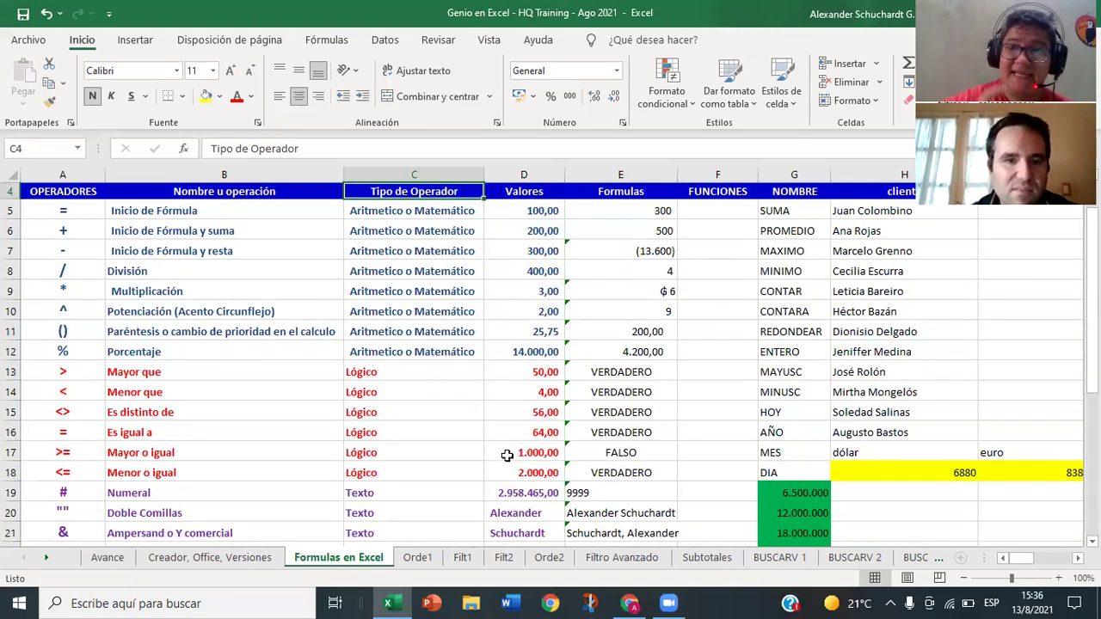
key("ctrl+Up")
Step: Jump through the data edges of column C to the sheet's last row and back to C1
key("ctrl+Down")
key("ctrl+Down")
key("ctrl+Down")
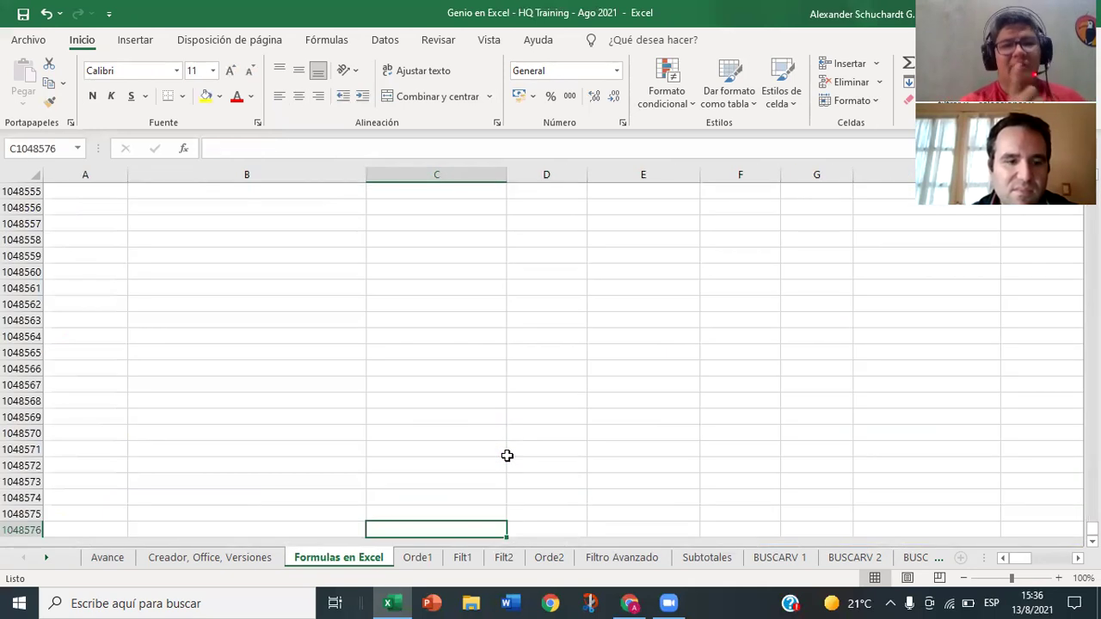
key("ctrl+Up")
key("ctrl+Up")
key("ctrl+Up")
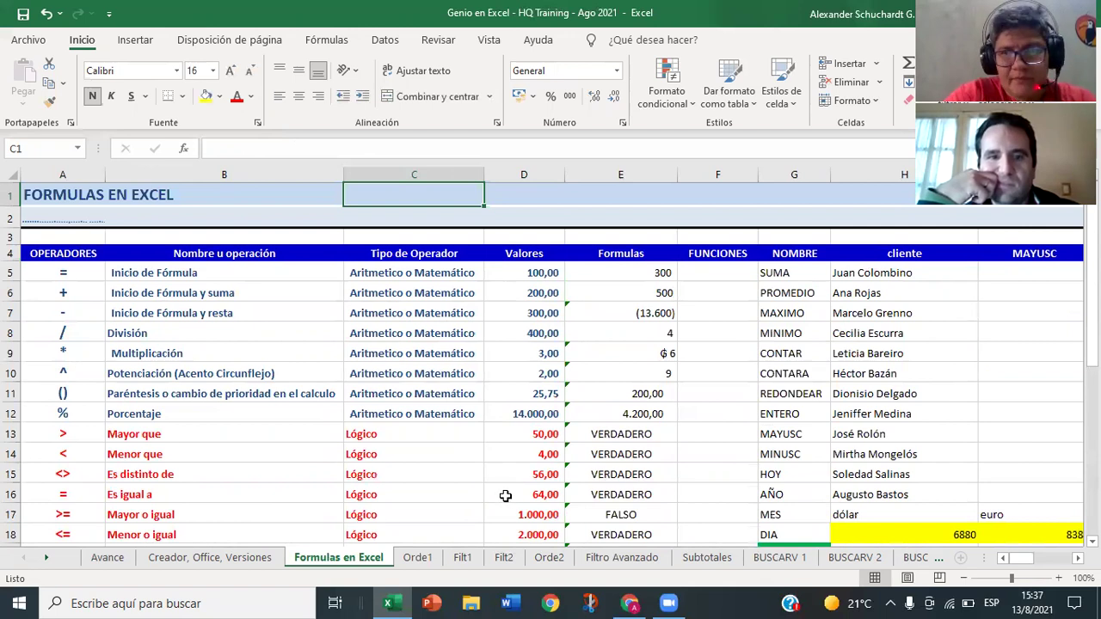
Step: Move cell by cell down column C from C1 to the Referencia cell in C24
key("Down")
key("Down")
key("Down")
key("Down")
key("Down")
key("Down")
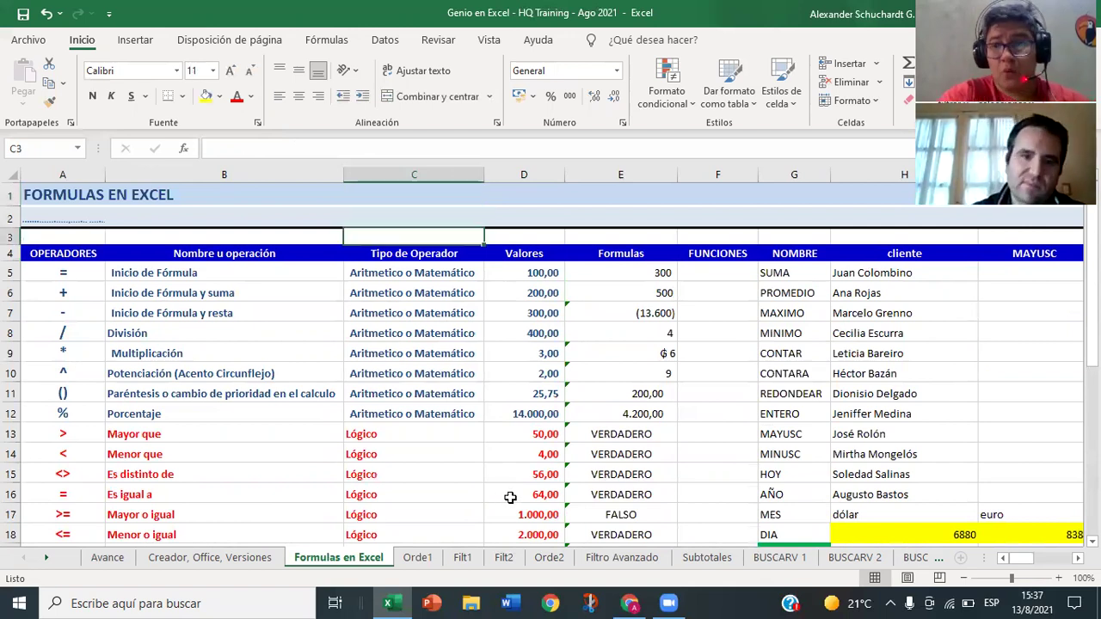
key("Down")
key("Down")
key("Down")
key("Down")
key("Down")
key("Down")
key("Down")
key("Down")
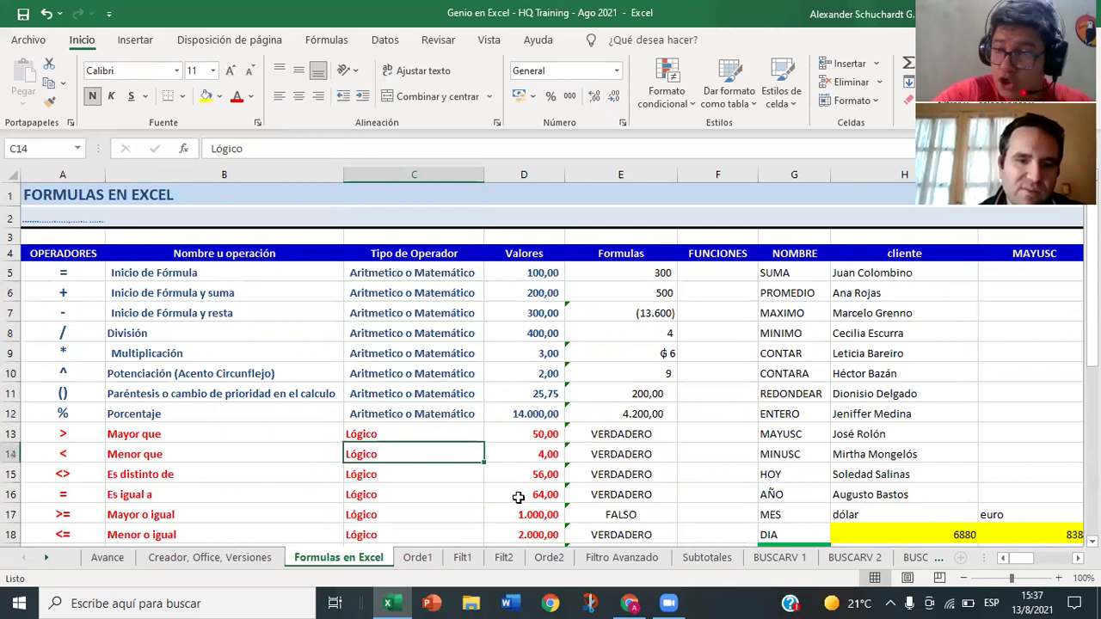
key("Down")
key("Down")
key("Down")
key("Down")
key("Down")
key("Down")
key("Down")
key("Down")
key("Down")
key("Down")
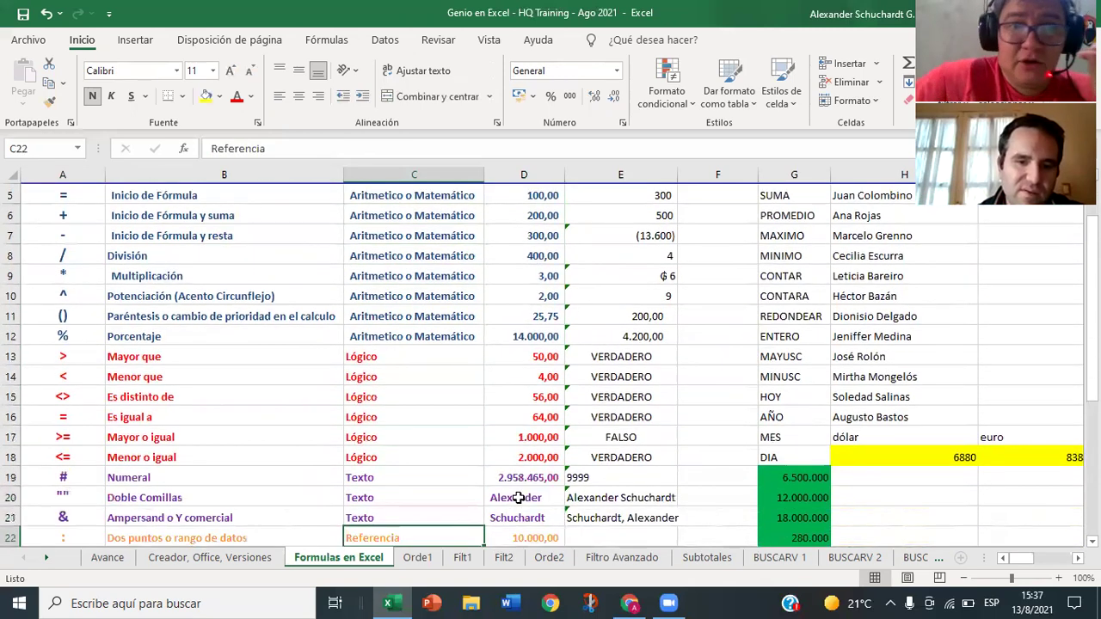
key("Down")
key("Down")
key("Down")
key("Up")
key("Up")
key("Up")
key("Up")
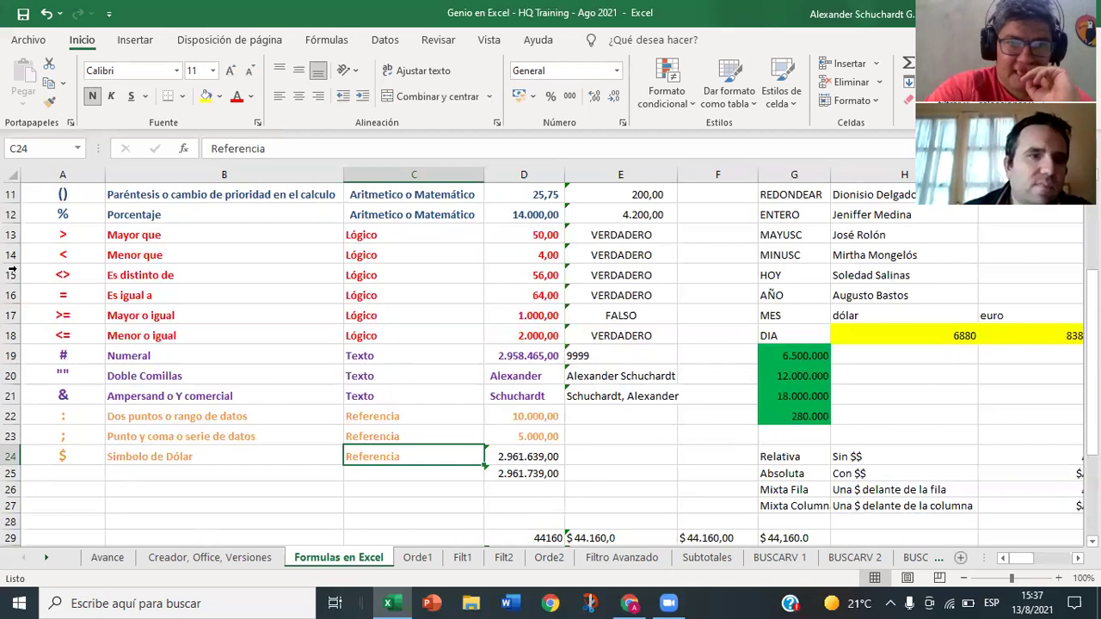
Step: Select the separate cells A15, C20 and I15 together by reference, and bring column A back into view
left_click(16, 151)
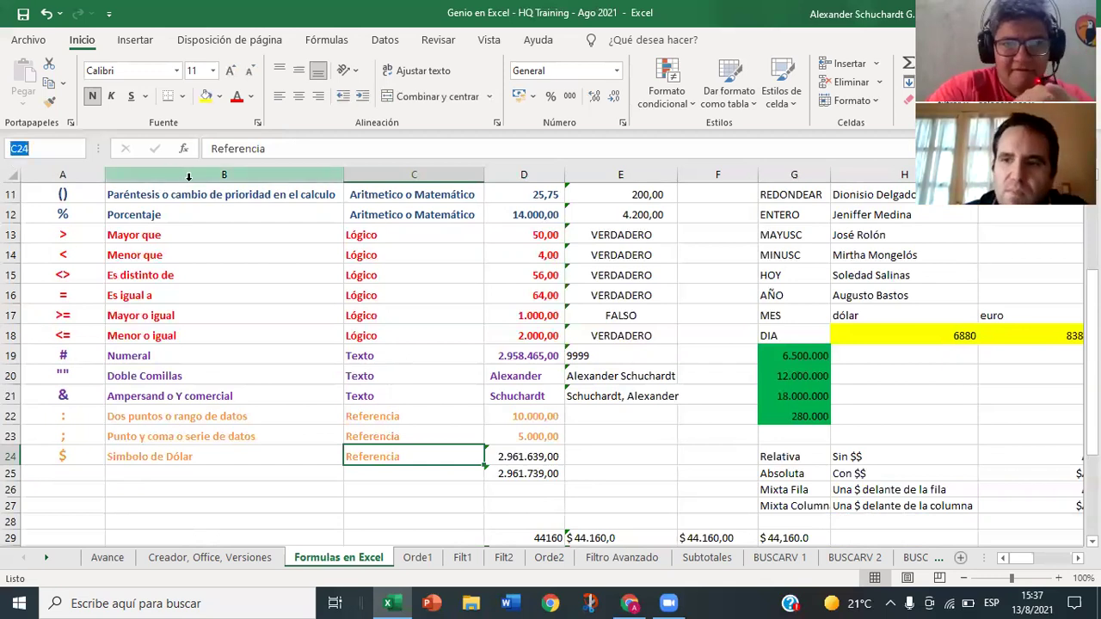
type("a15;")
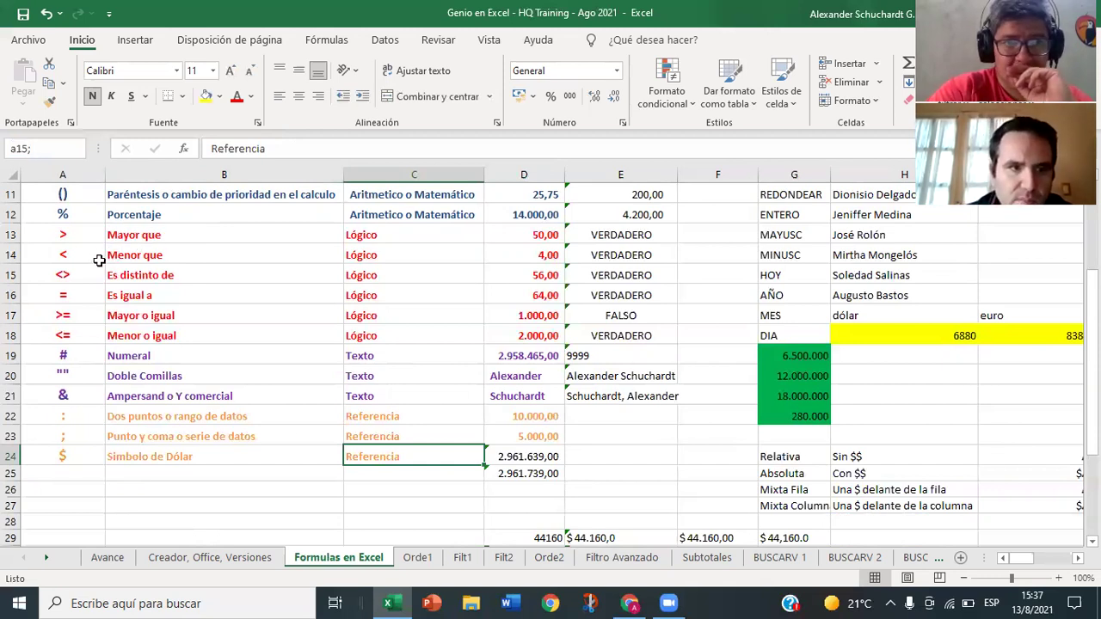
type("c20")
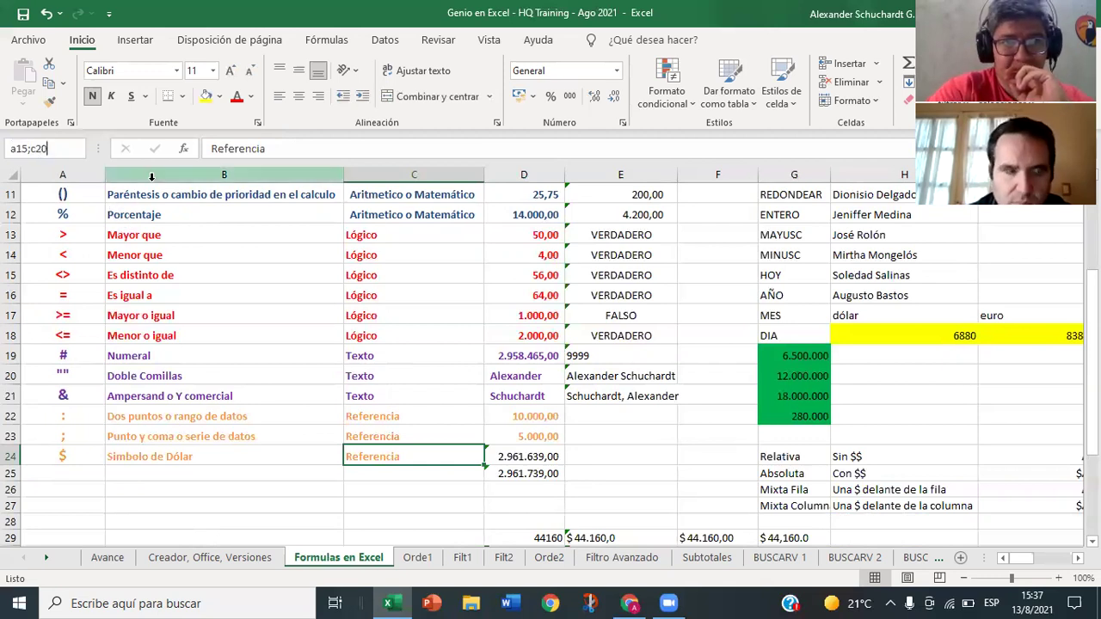
type(";")
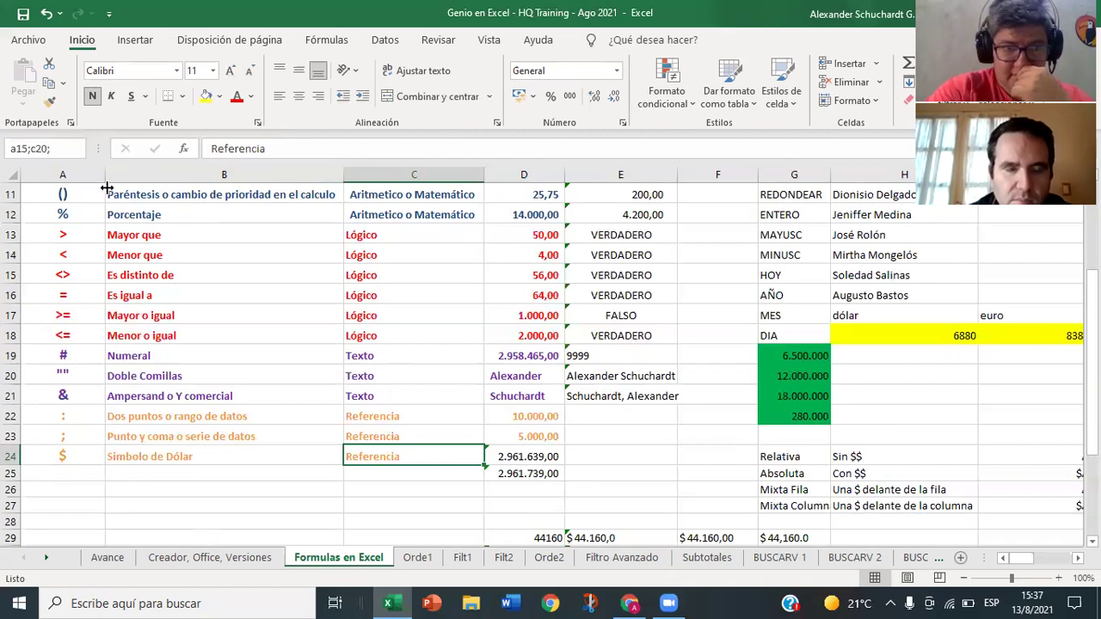
type("y")
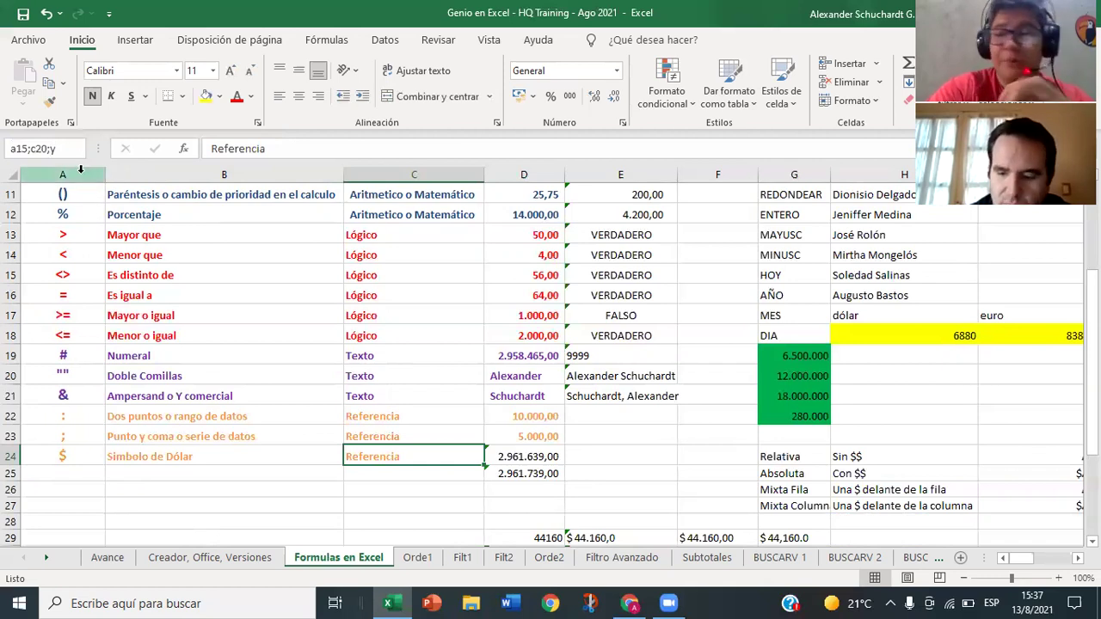
type("15")
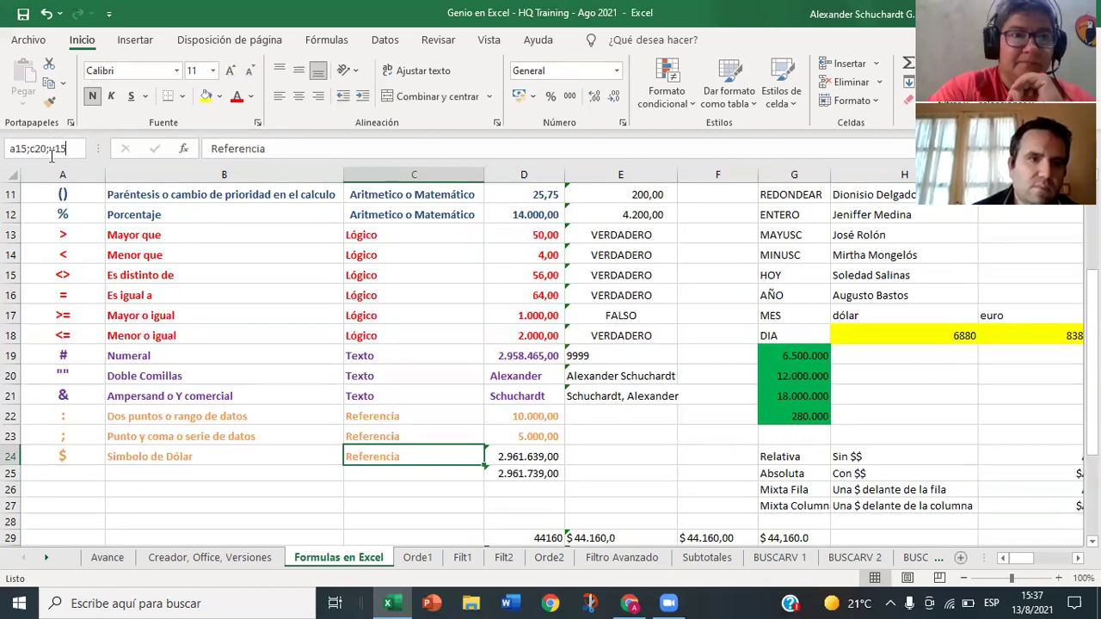
key("BackSpace")
type("i")
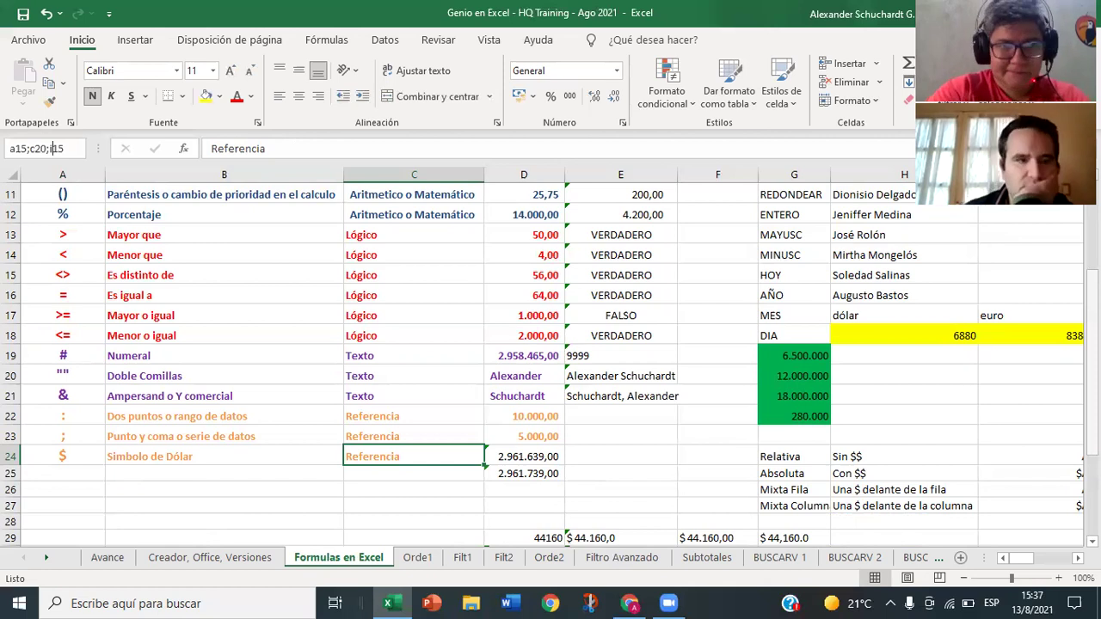
key("Return")
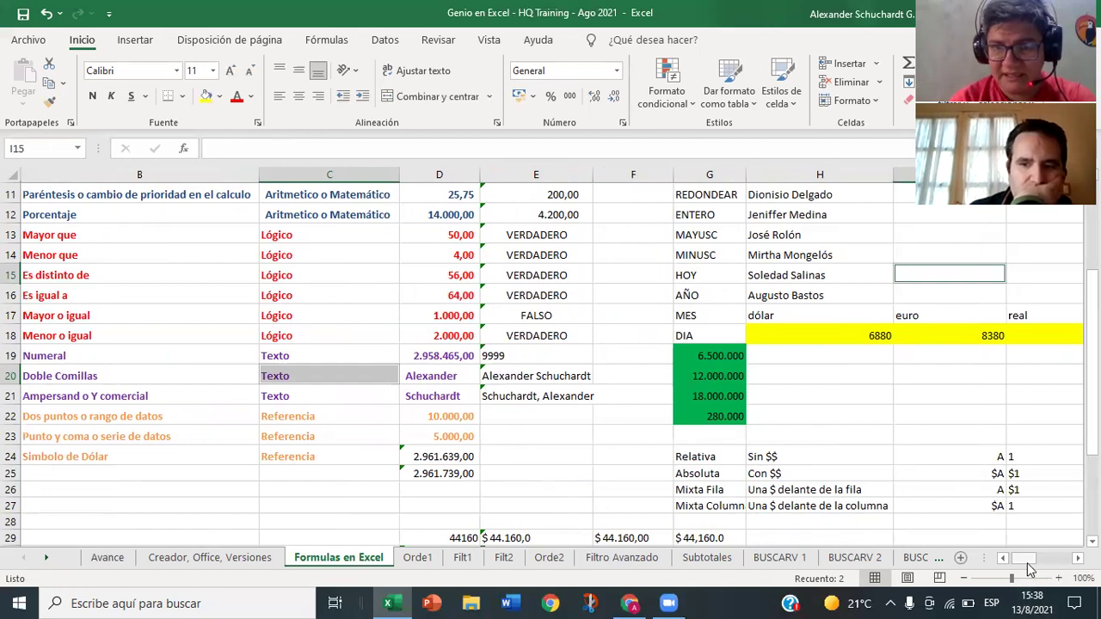
left_click_drag(1025, 563, 1003, 560)
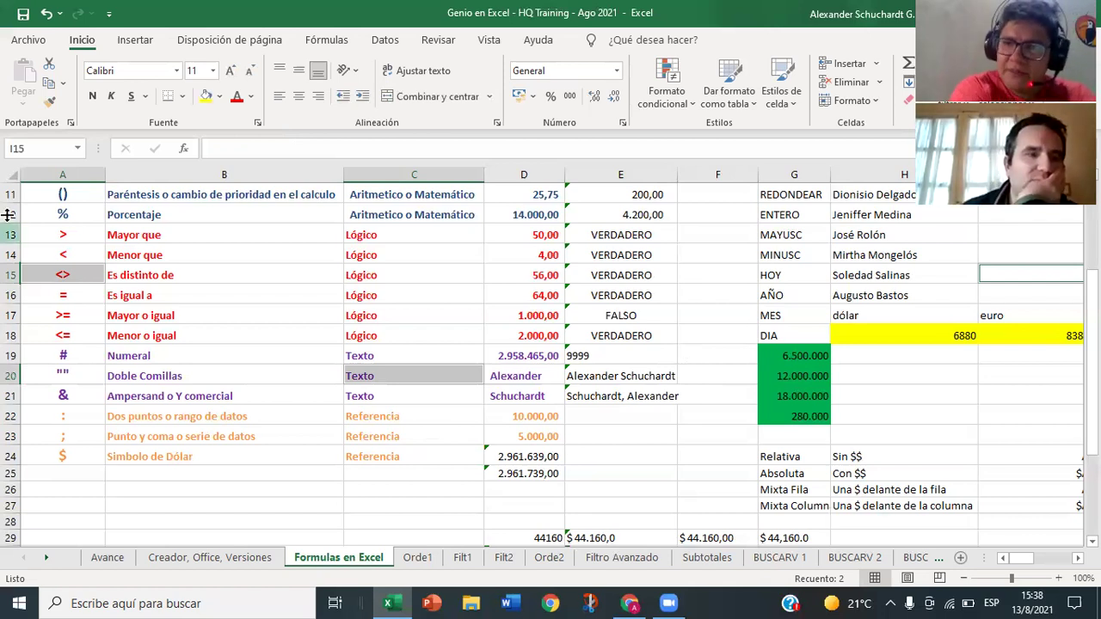
Step: Select the three separate ranges A13:A20, C14:C25 and F12:I25 together by reference
left_click(28, 149)
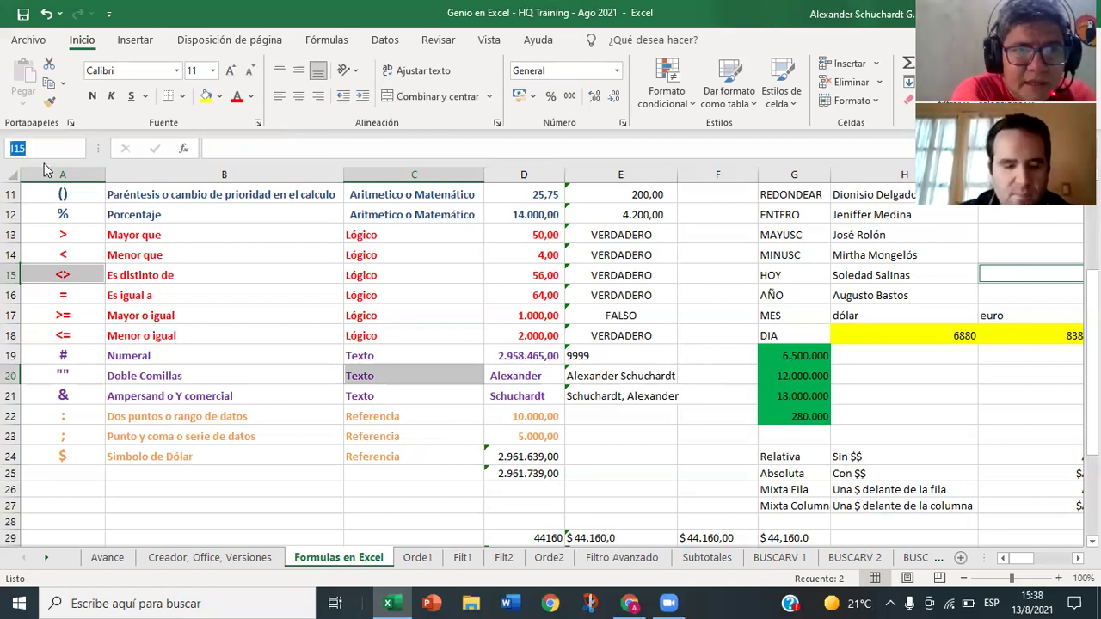
type("a13")
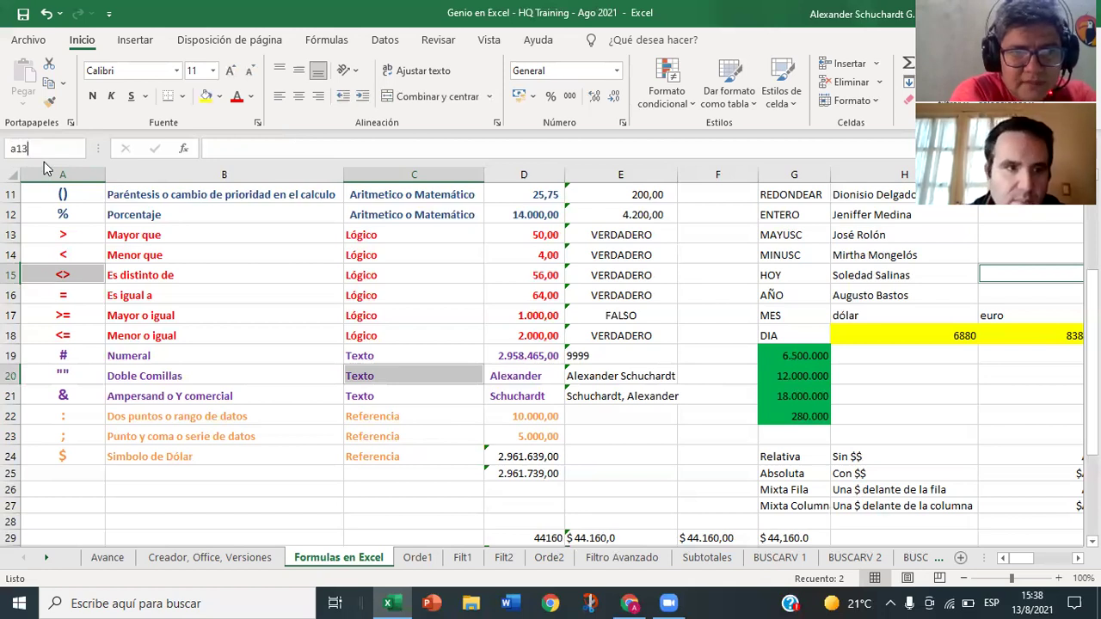
type(":a")
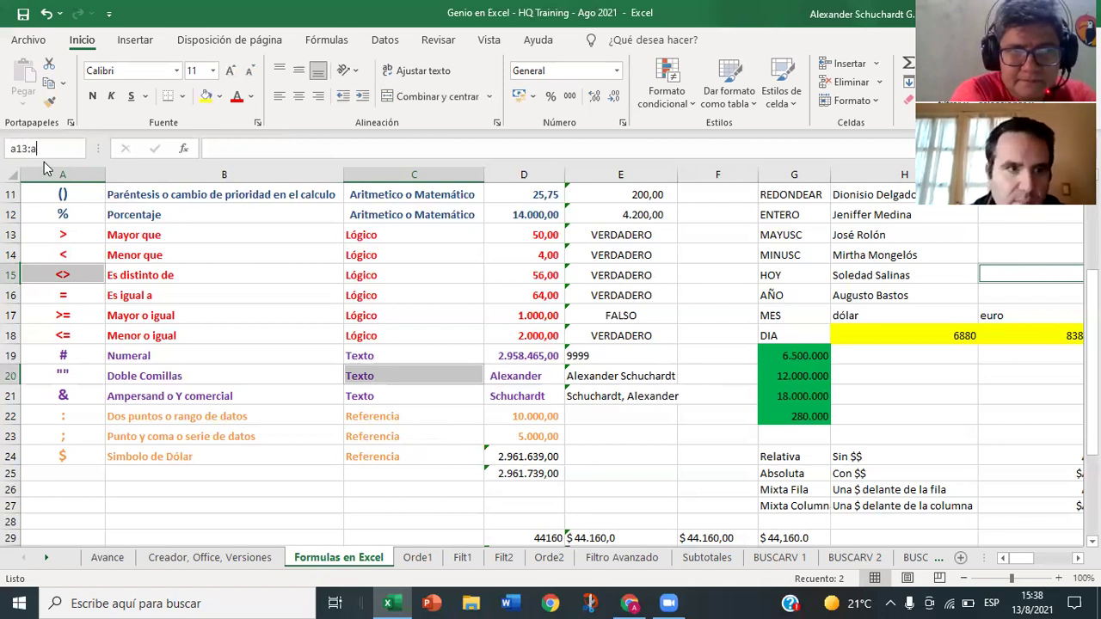
type("20")
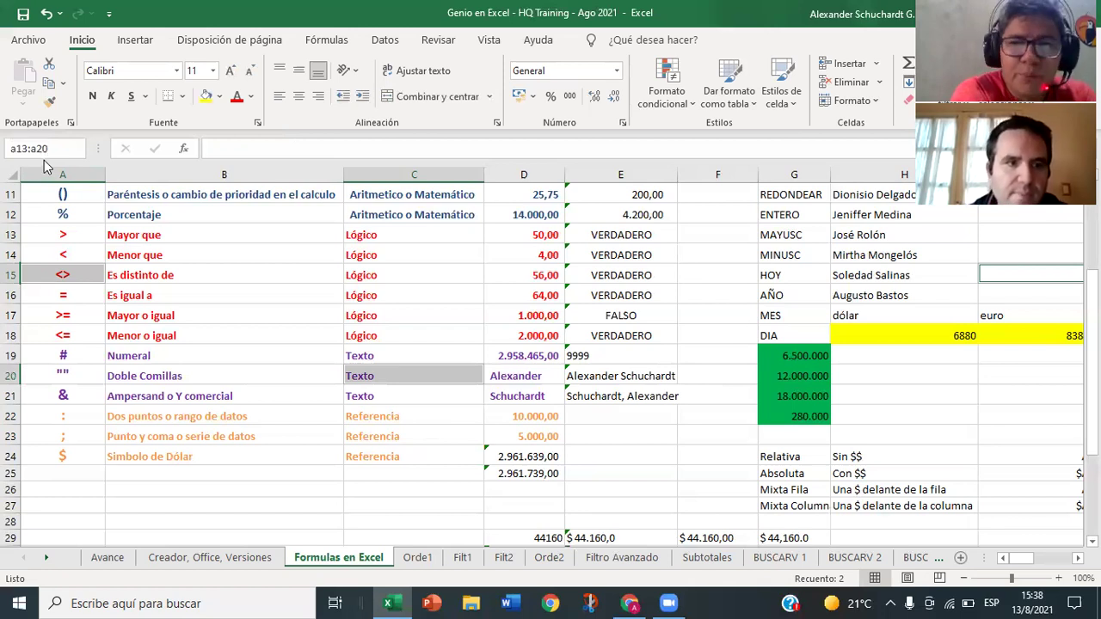
type(";")
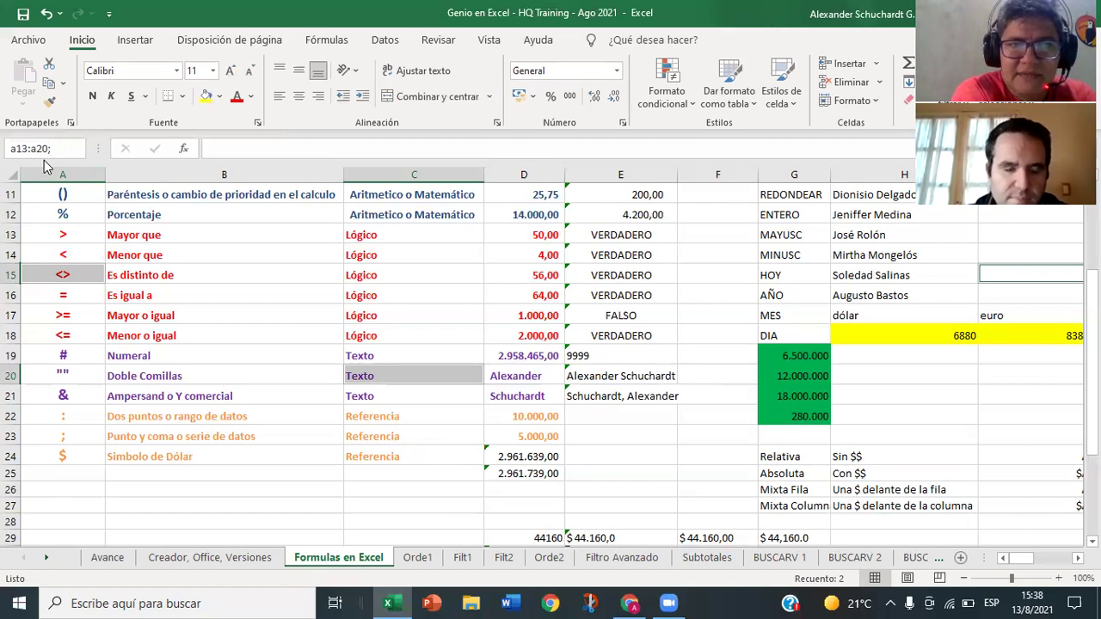
type("c14")
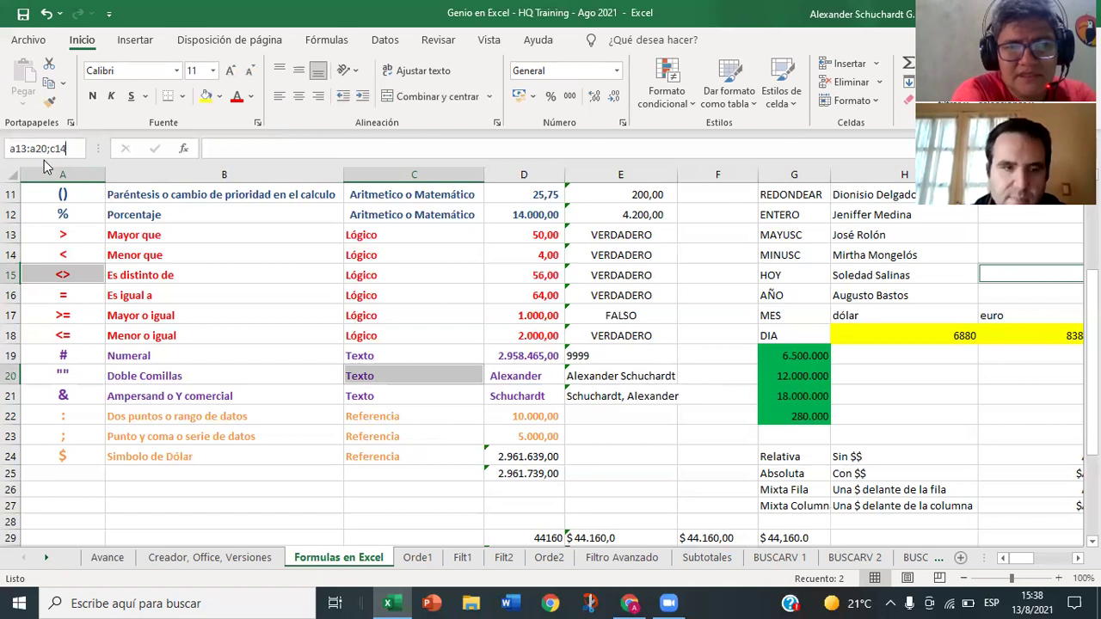
type(":3")
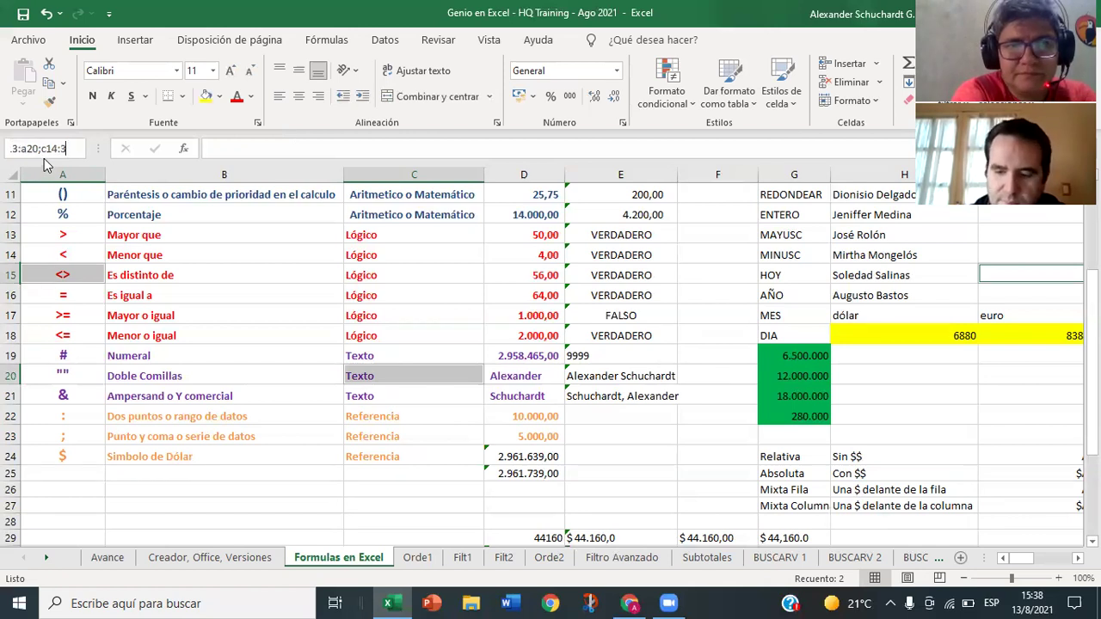
type("25")
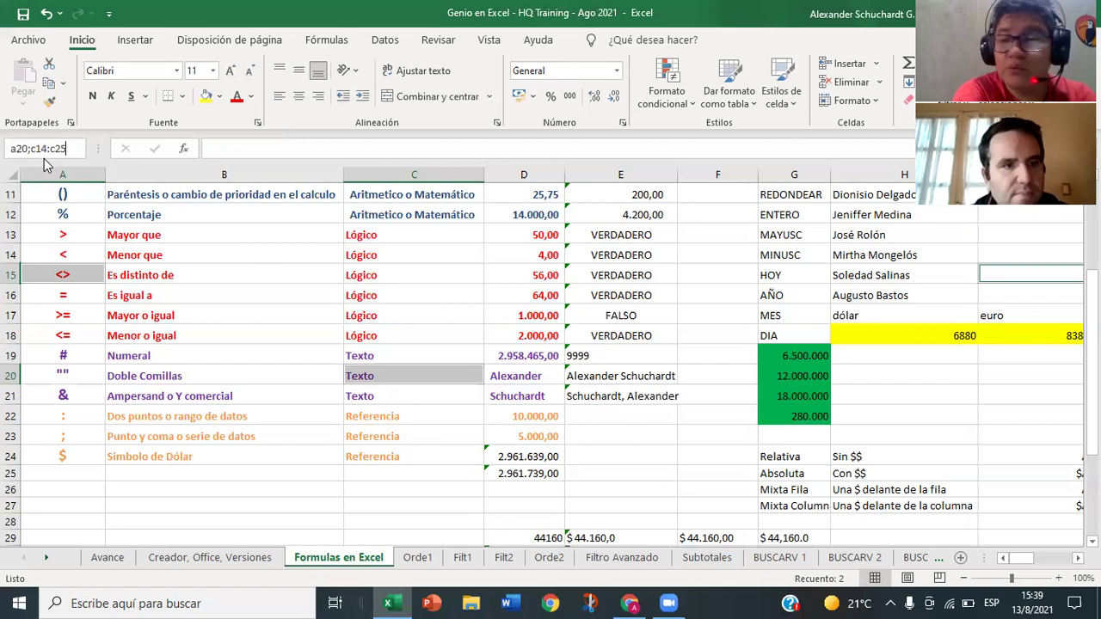
type(";f")
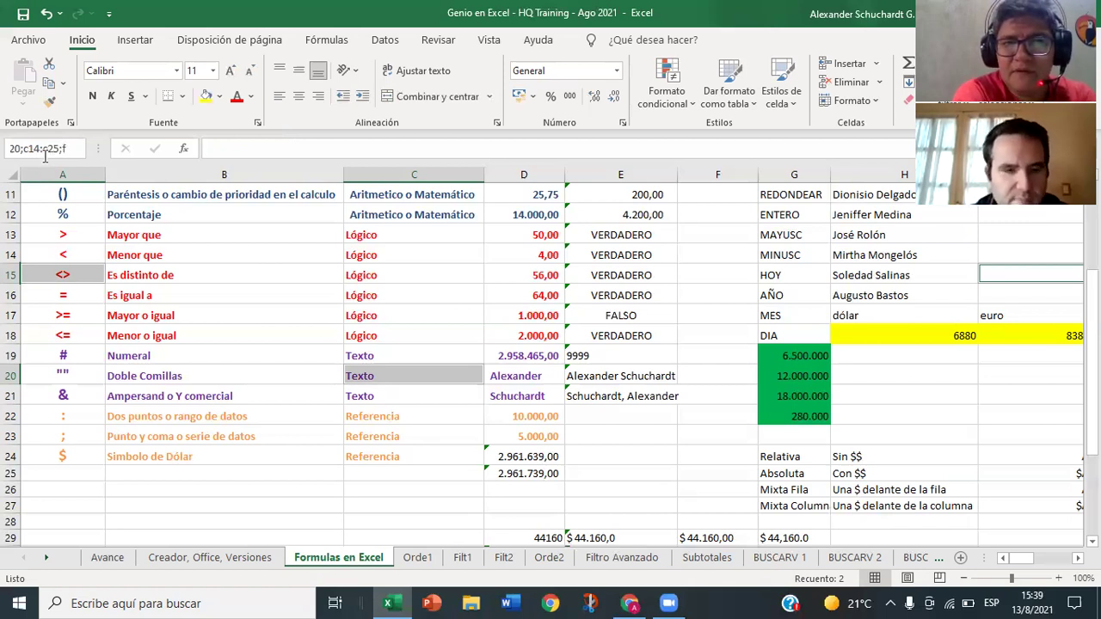
type("12")
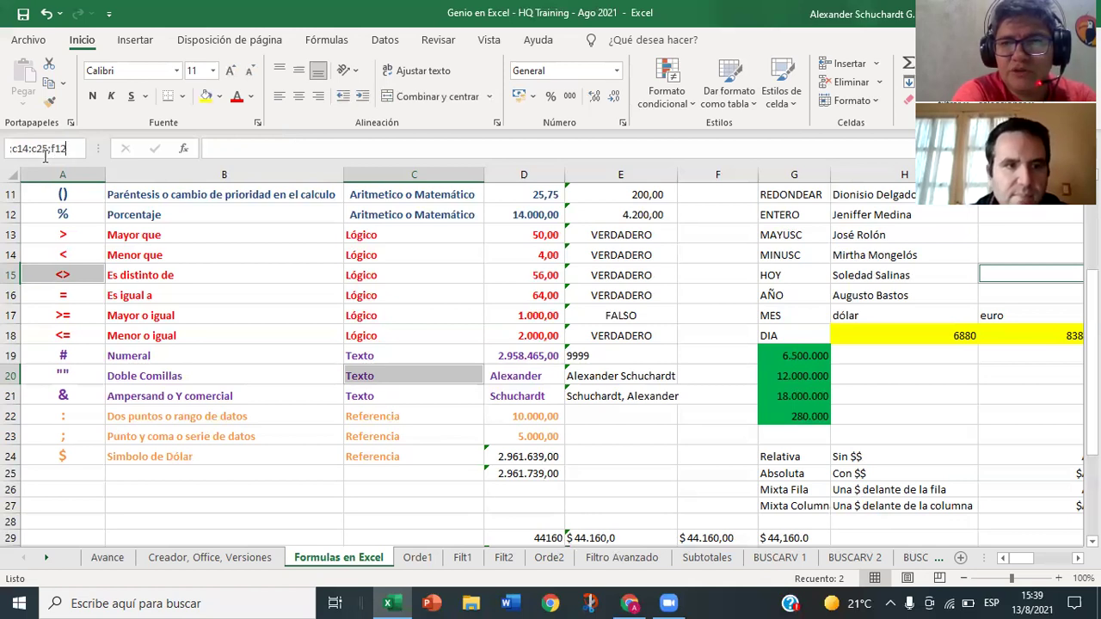
type(":")
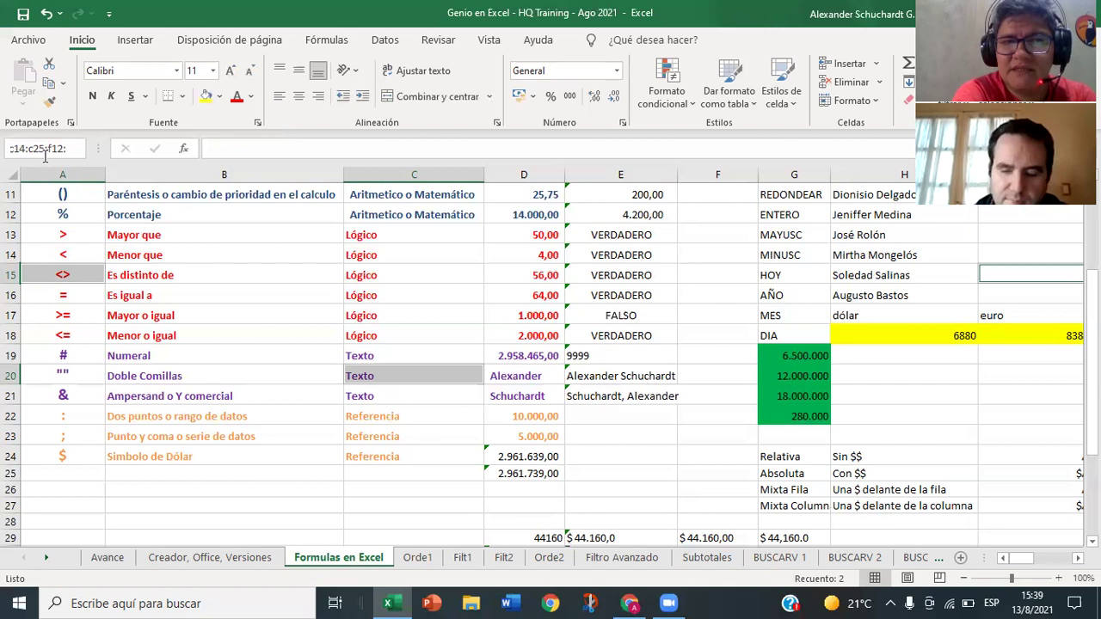
type("f")
type("25")
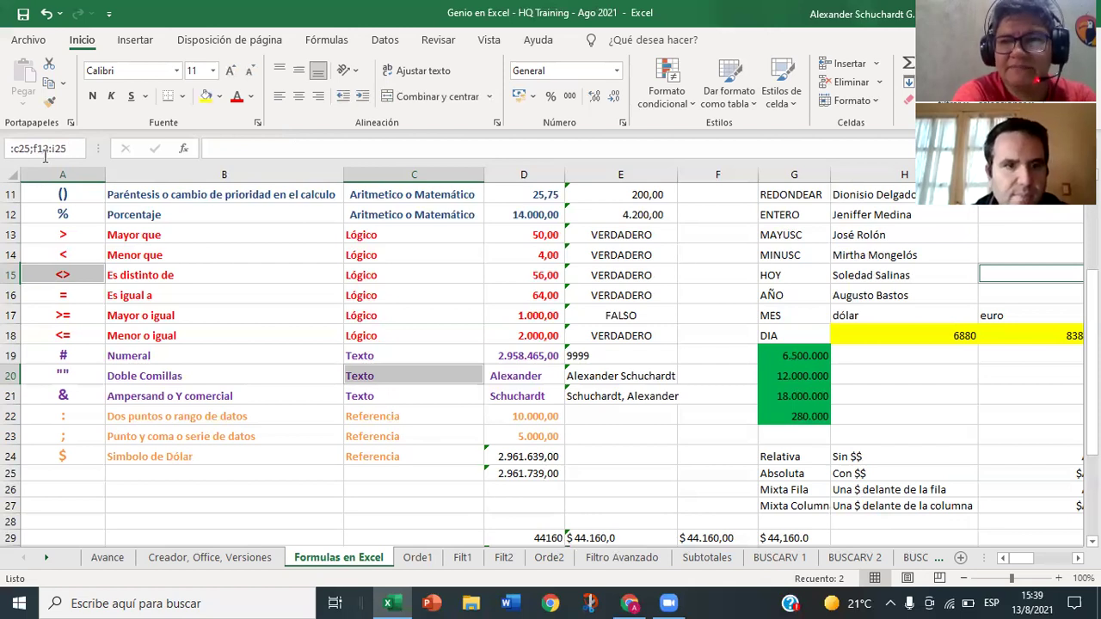
key("Return")
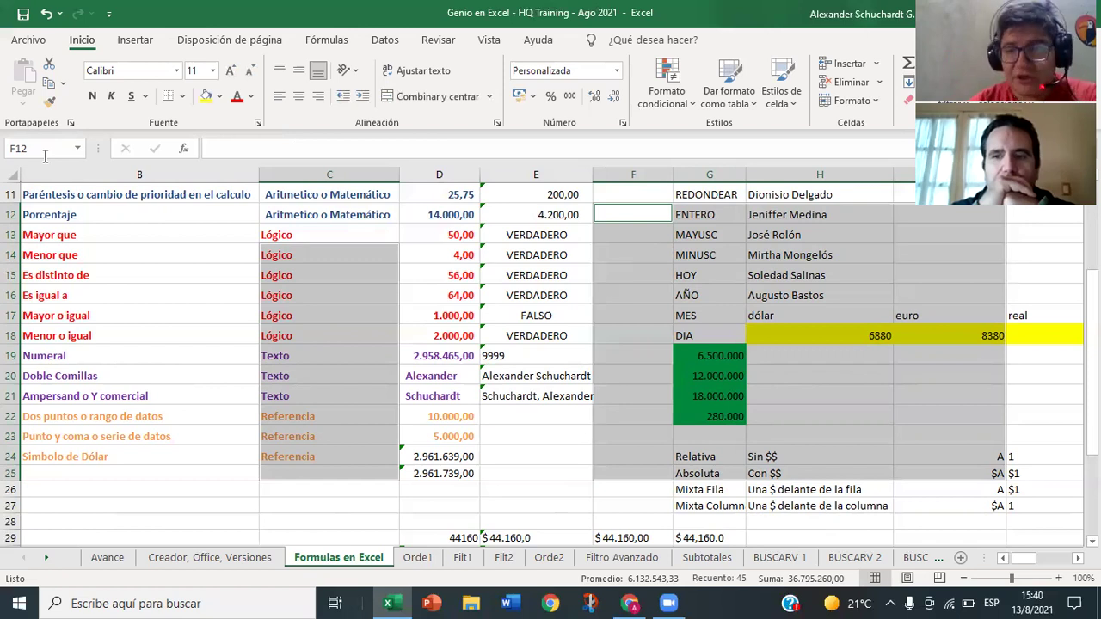
Step: Select the entire rows 15 through 20 by reference
left_click(45, 153)
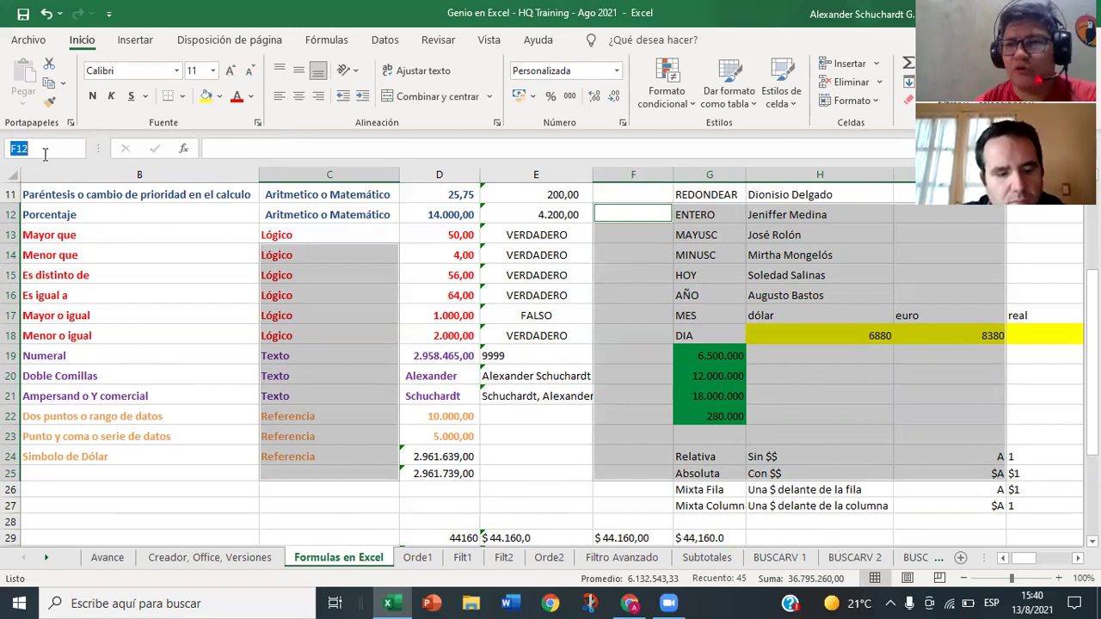
type("15")
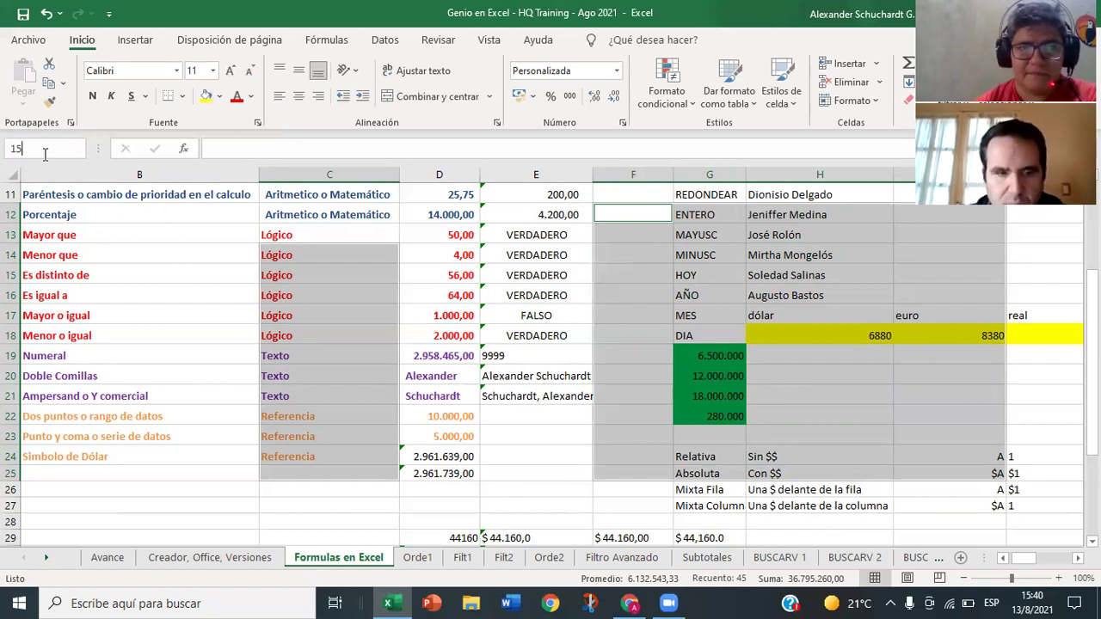
type(":20")
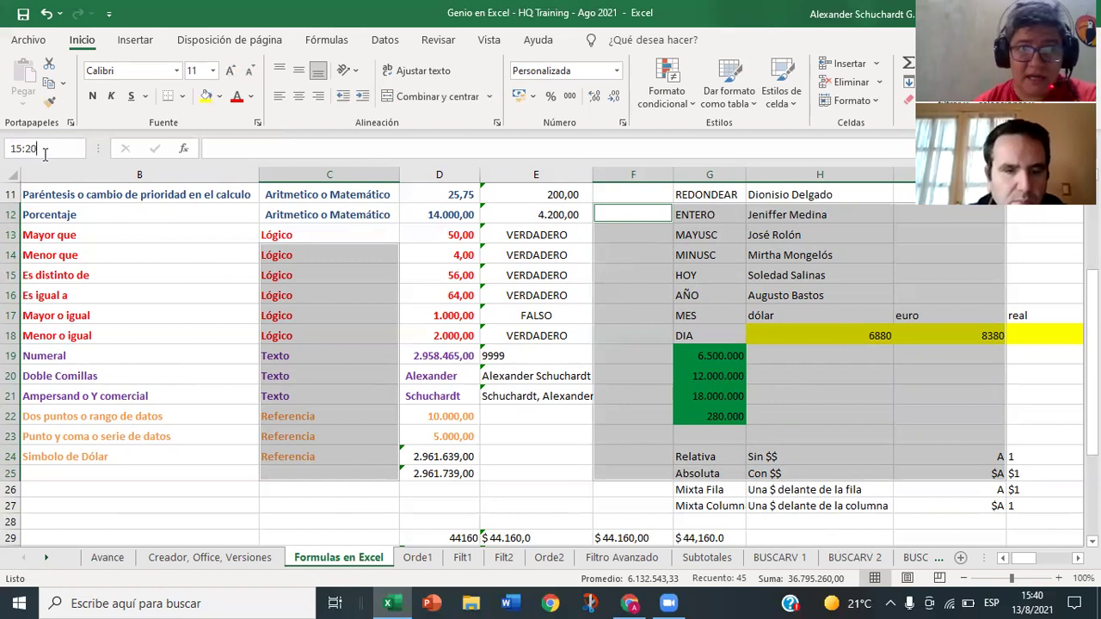
key("Return")
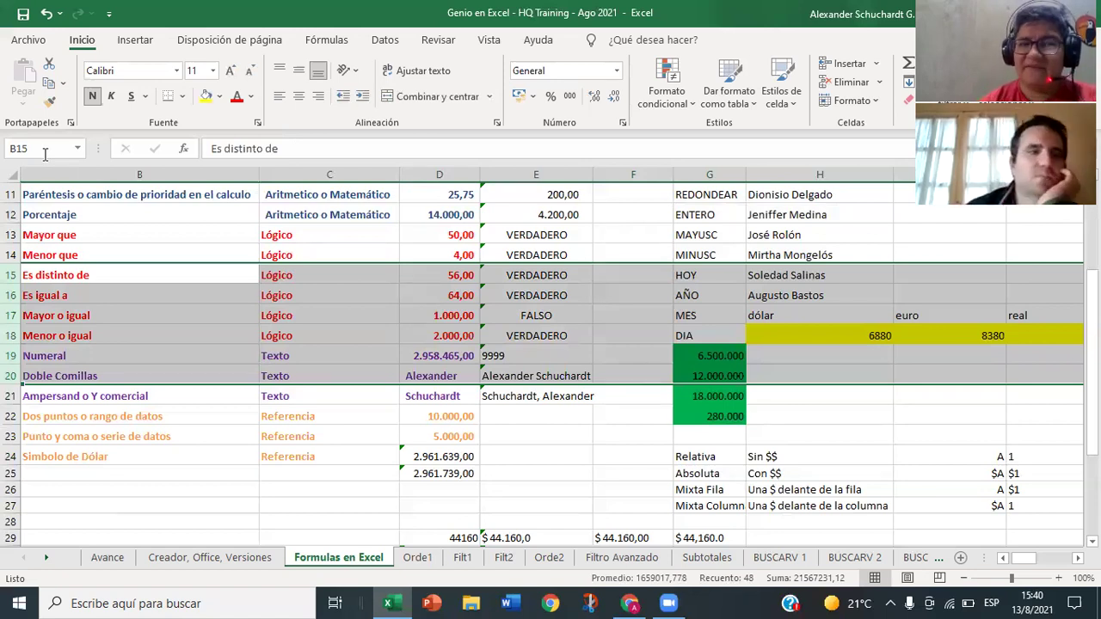
Step: Select the separate entire rows 15, 20 and 25 with the reference 15:15;20:20;25:25
left_click(45, 151)
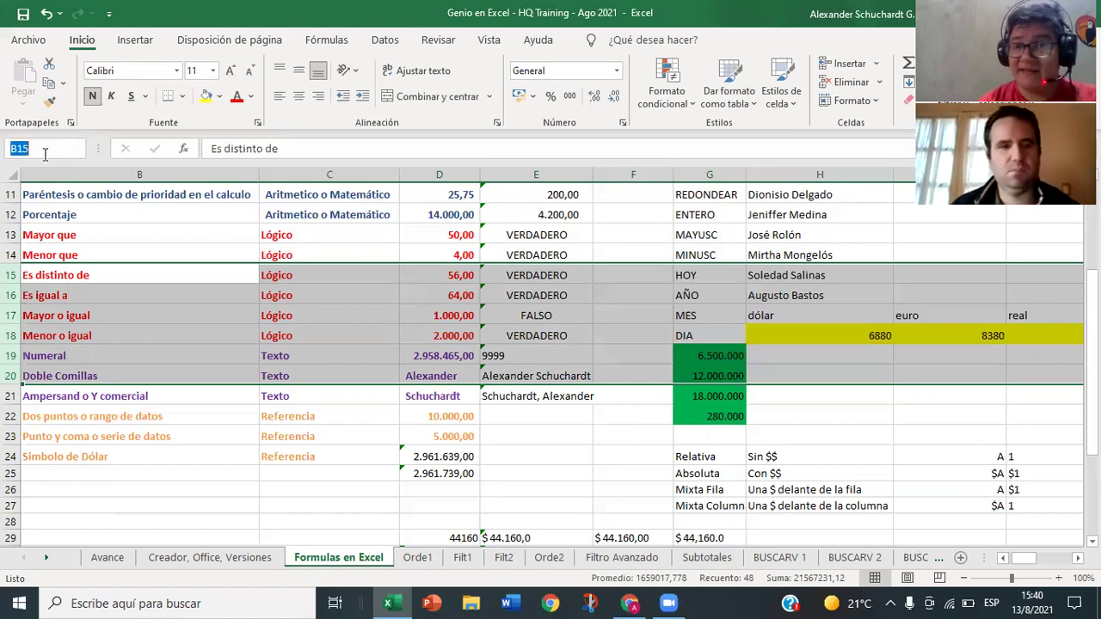
type("15;20")
key("BackSpace")
key("BackSpace")
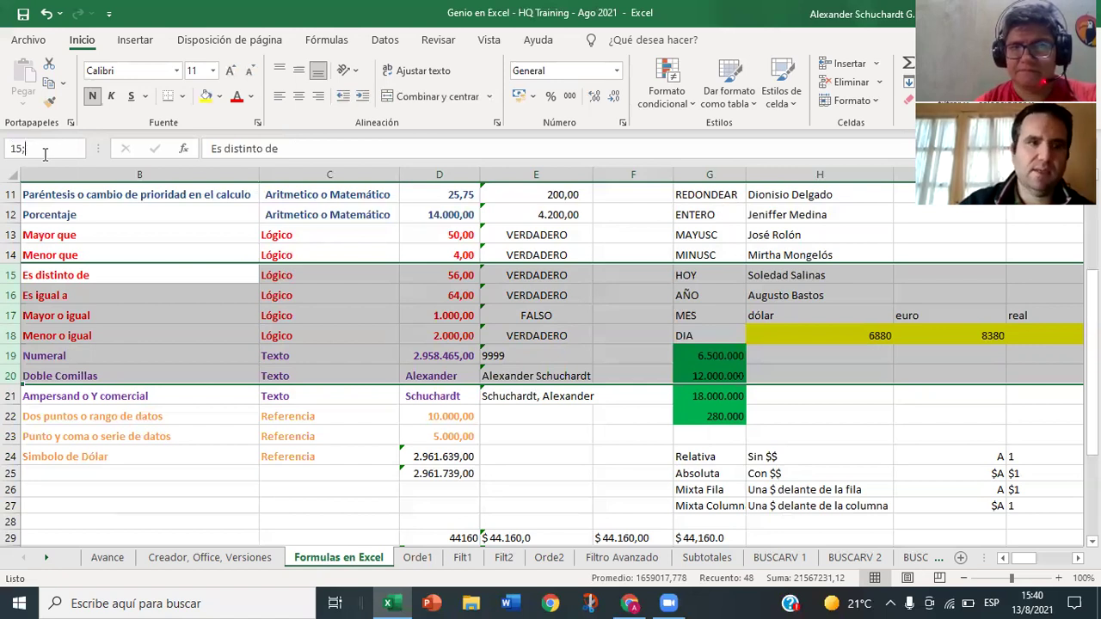
type("15")
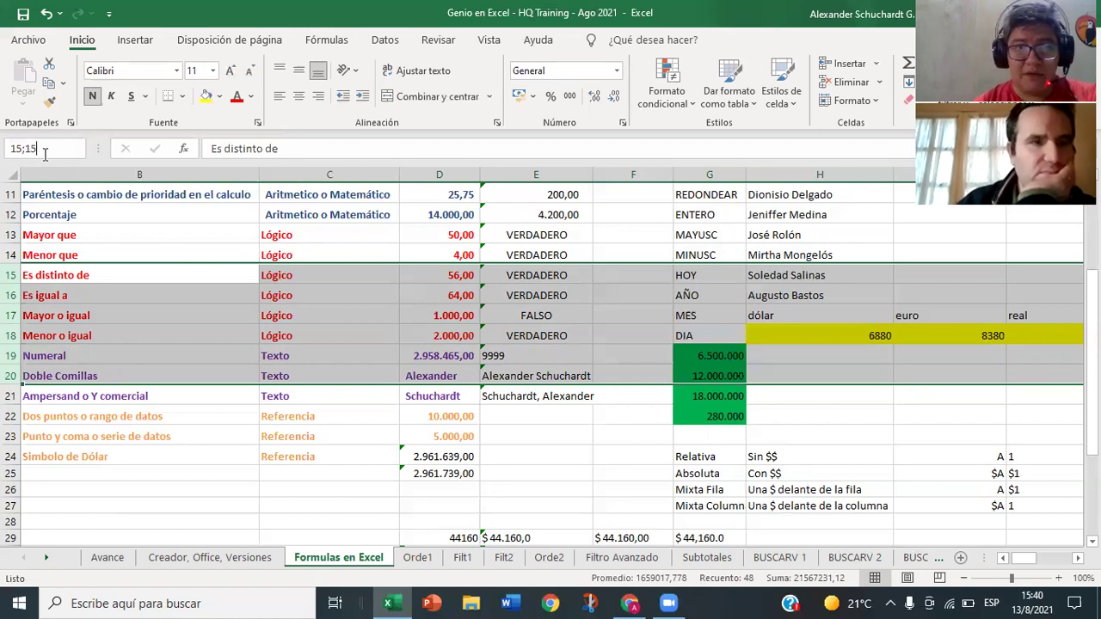
key("BackSpace")
key("BackSpace")
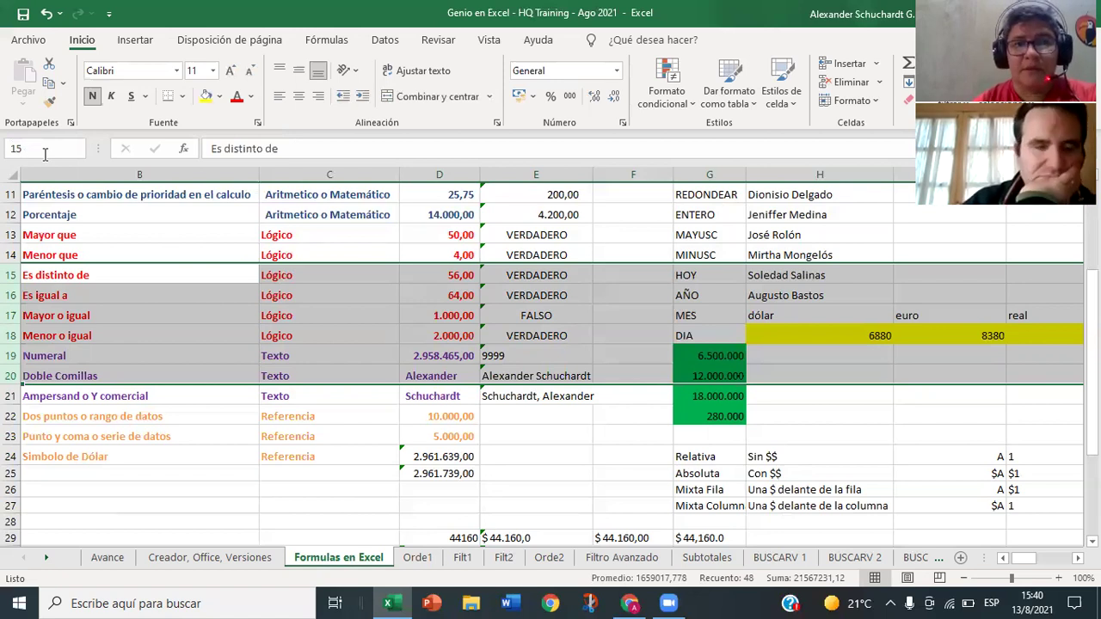
key("BackSpace")
type(":15")
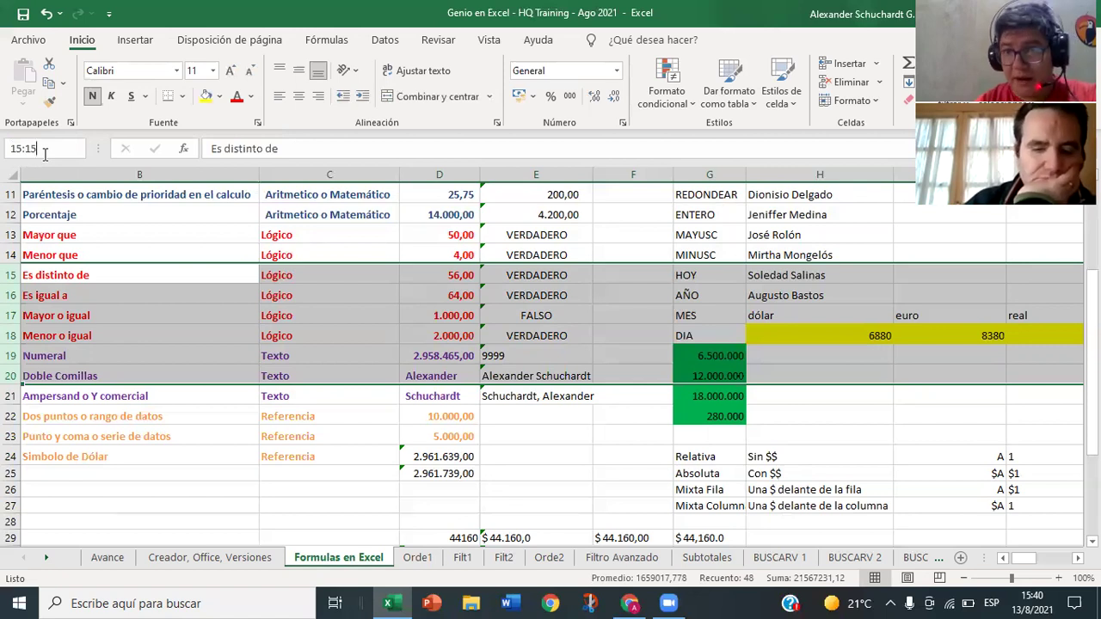
type(";")
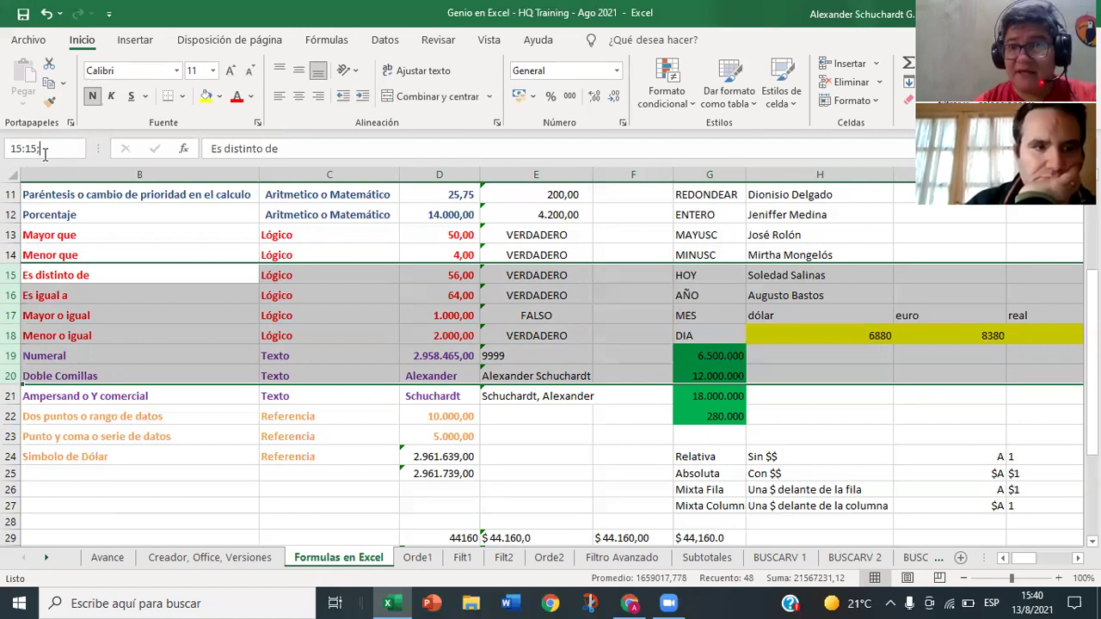
type("20")
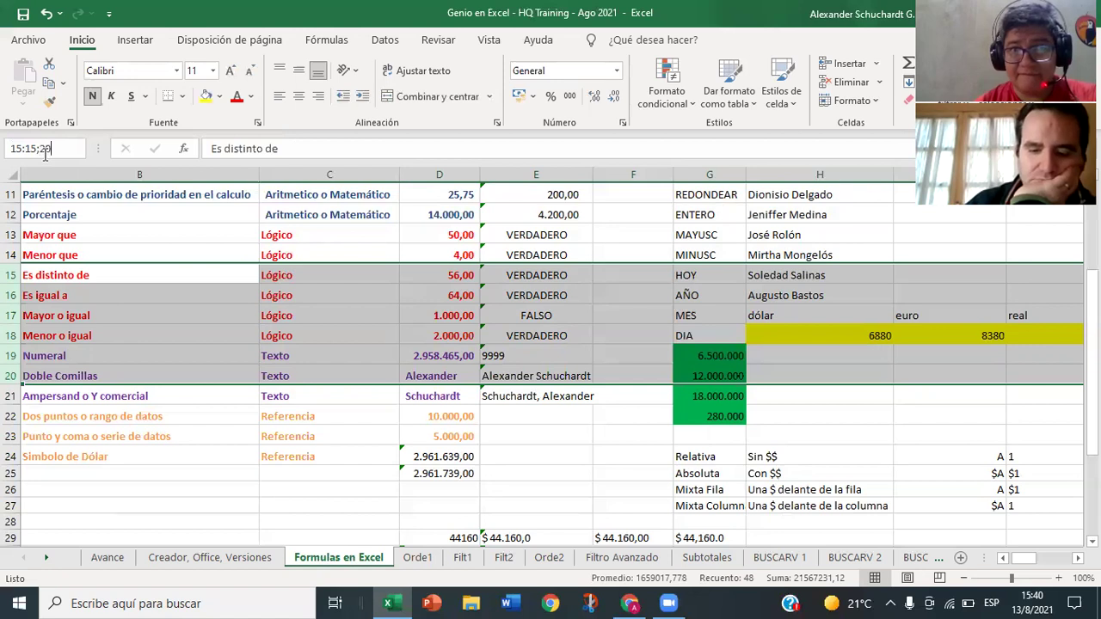
type(":20")
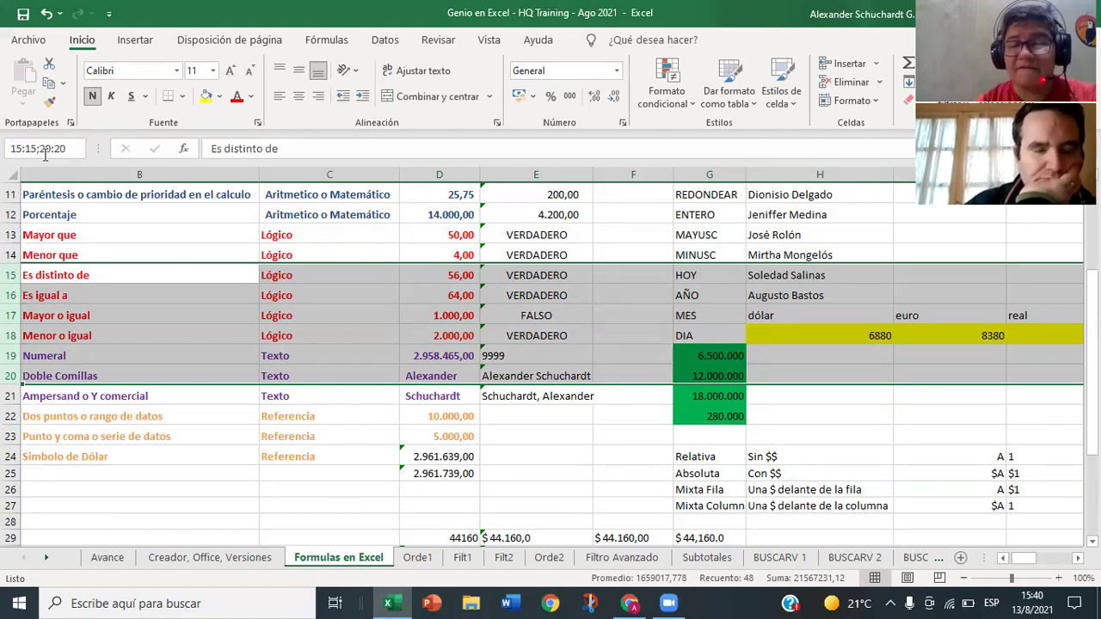
type(";25:25")
key("Return")
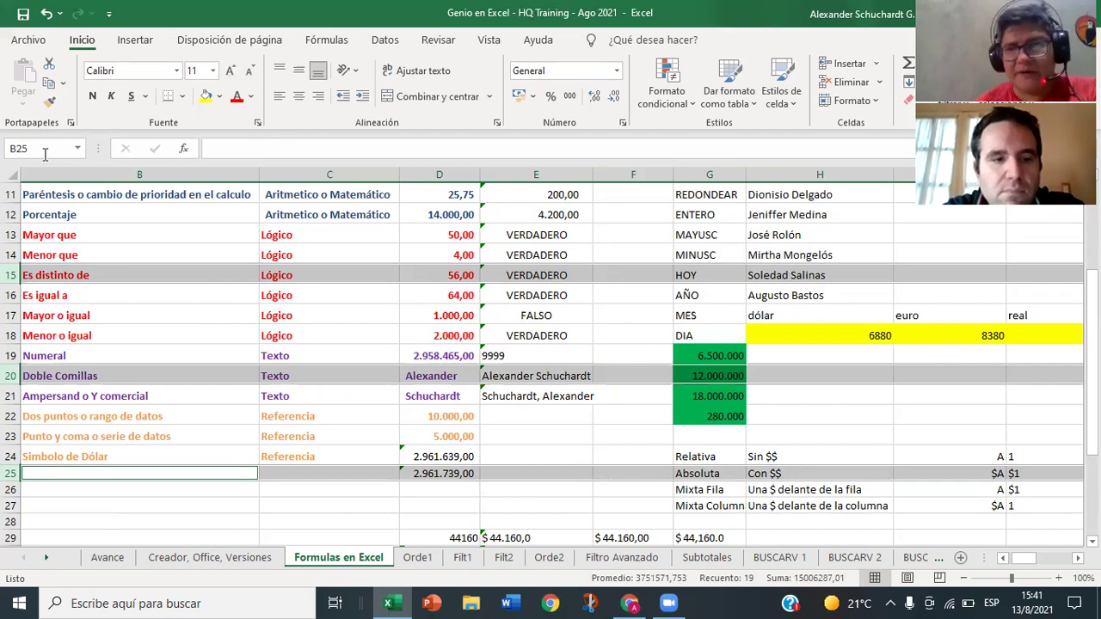
Step: Select the entire columns B through F by reference
left_click(45, 151)
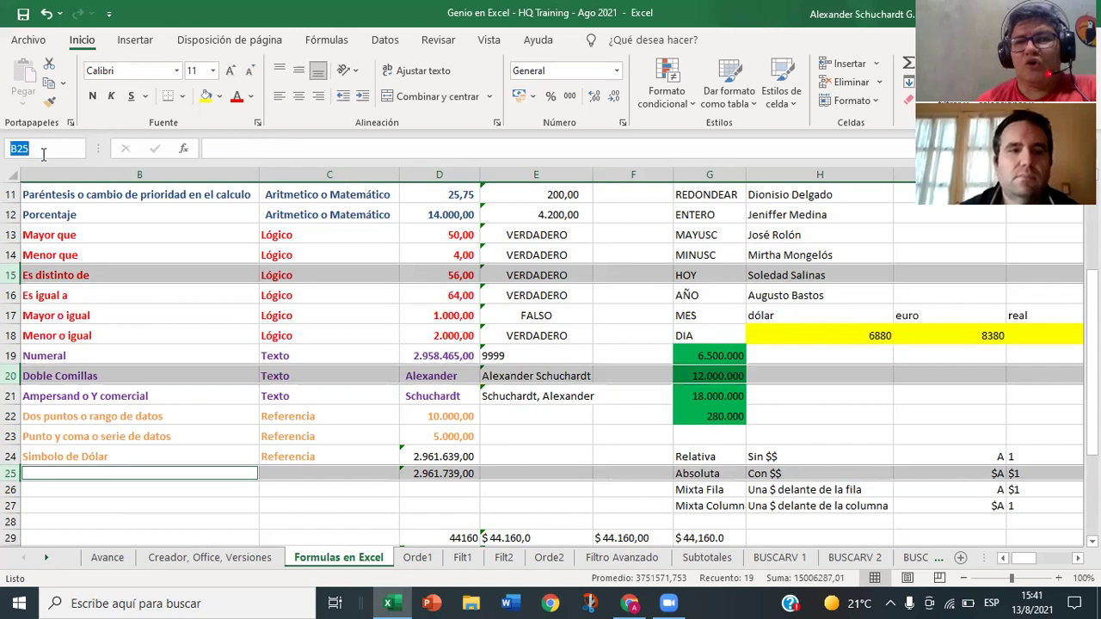
type("b")
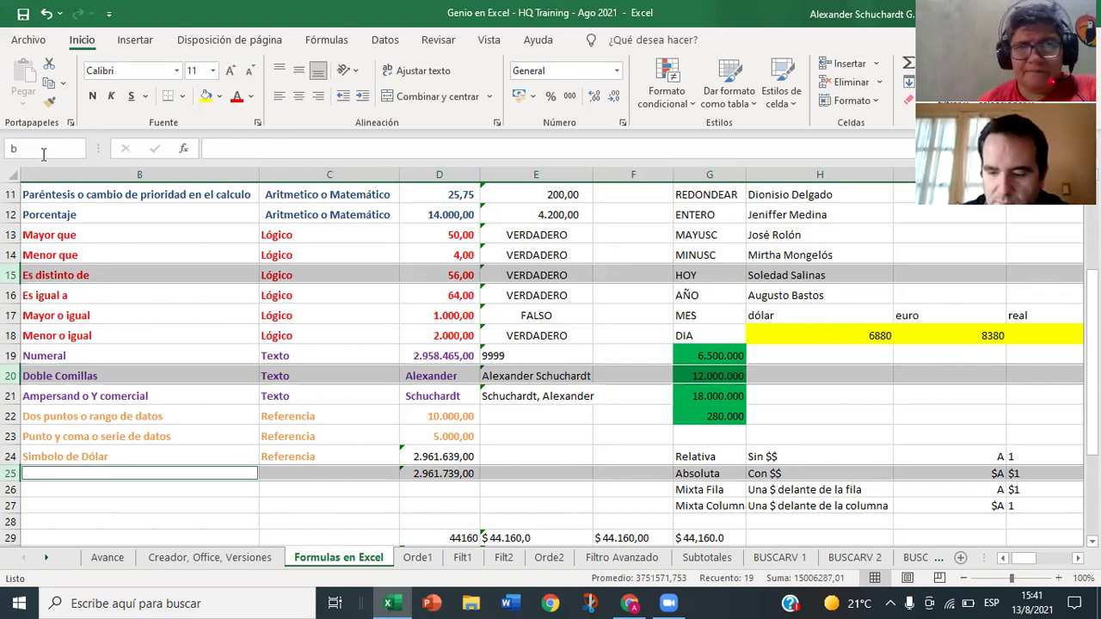
type(":B;")
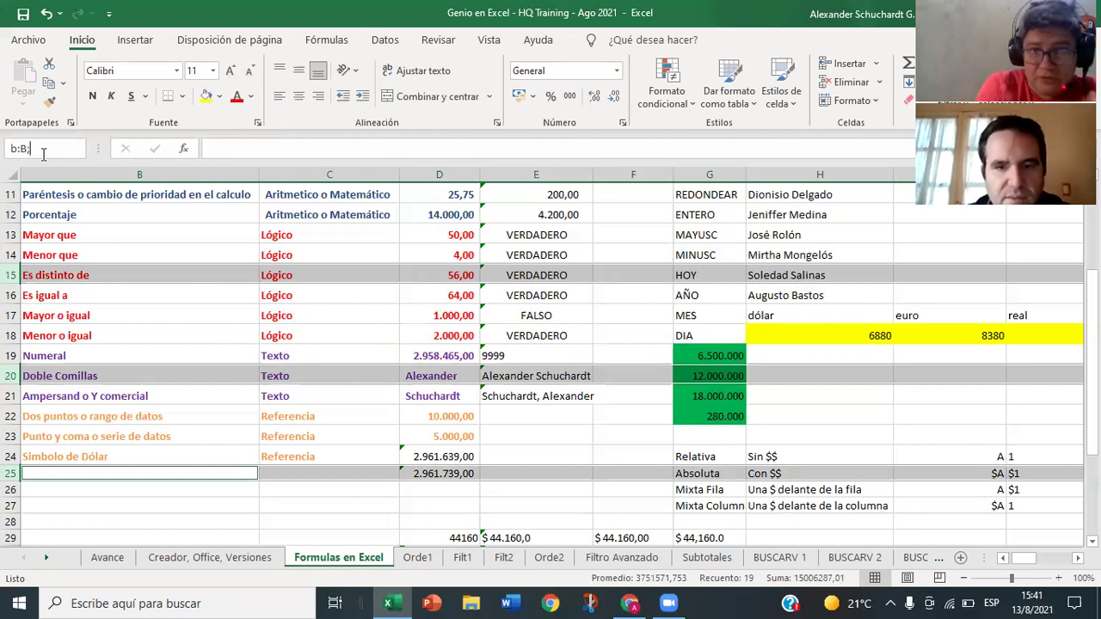
key("BackSpace")
key("BackSpace")
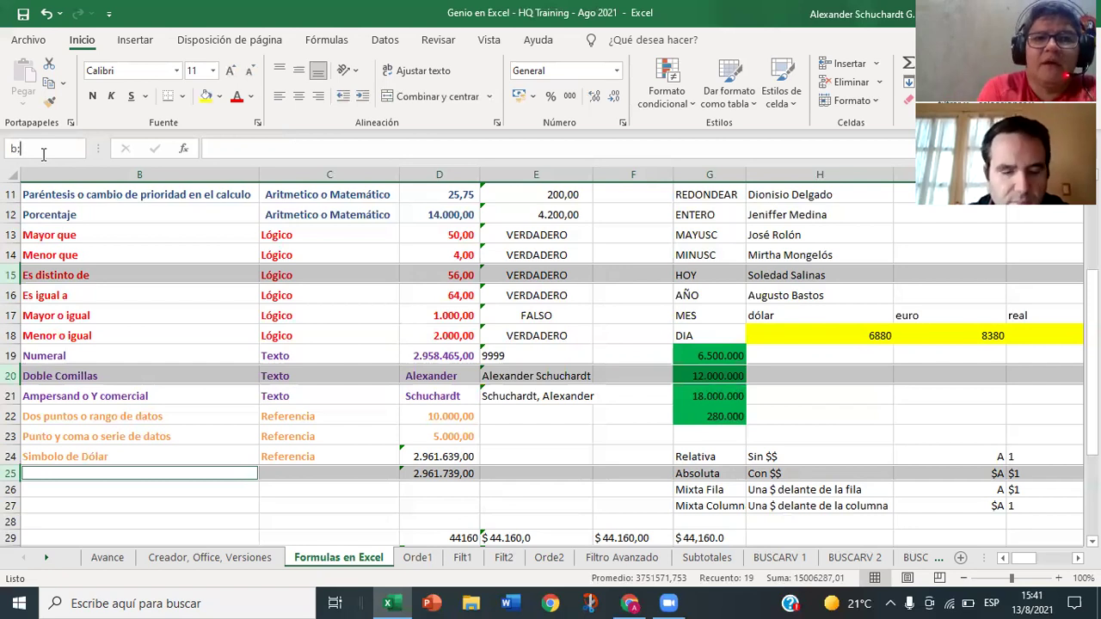
type("f")
key("Return")
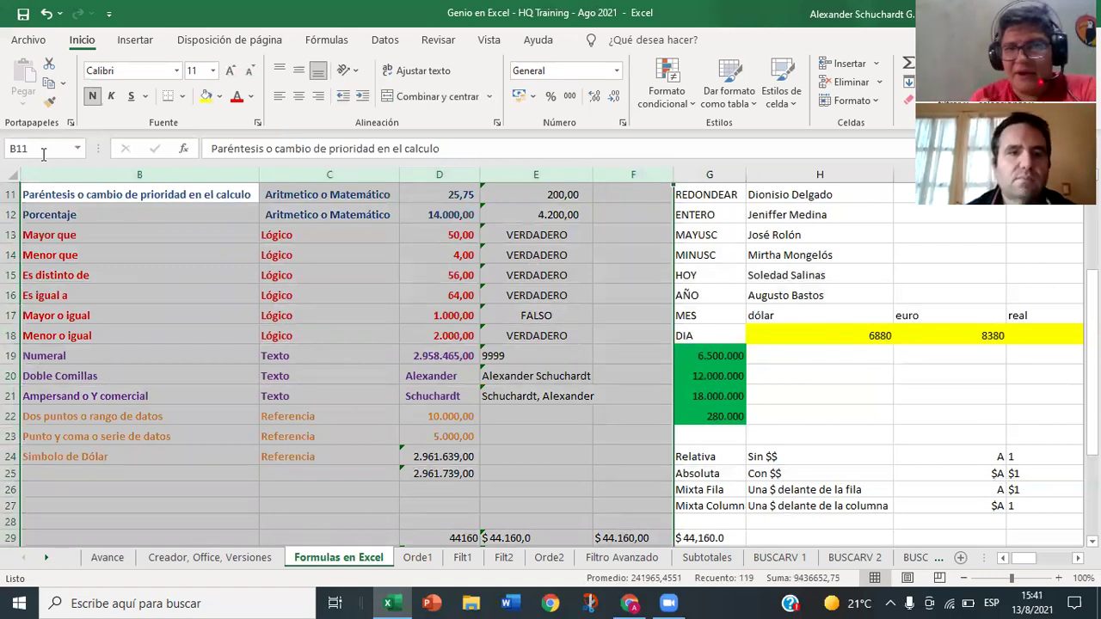
Step: Select the separate entire columns B, D and I with the reference b:b;D:d;i:i
left_click(43, 152)
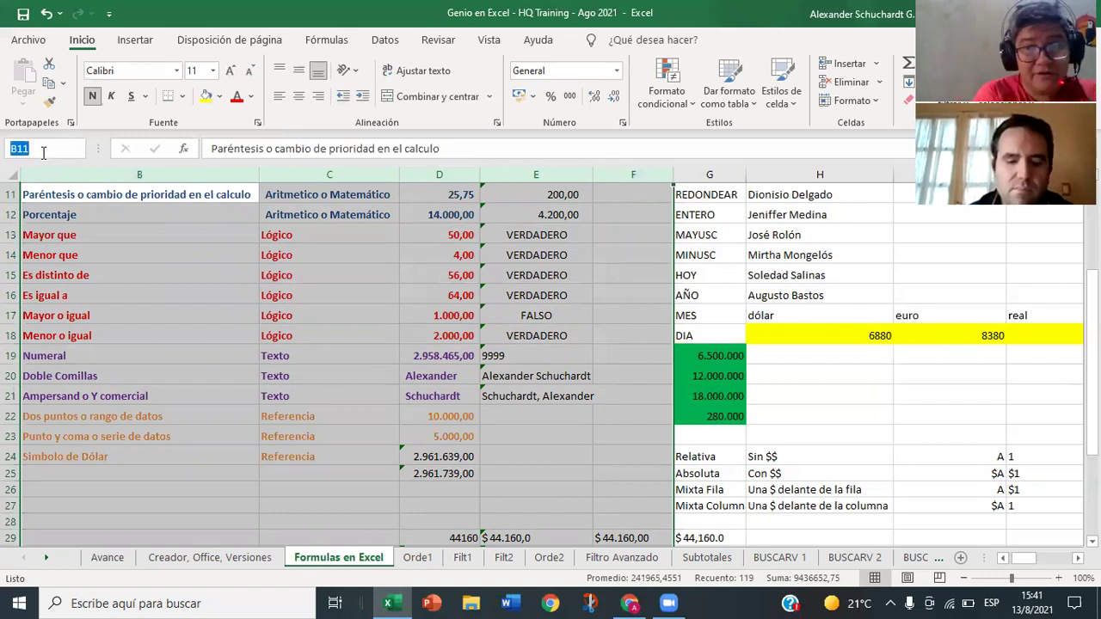
type("b")
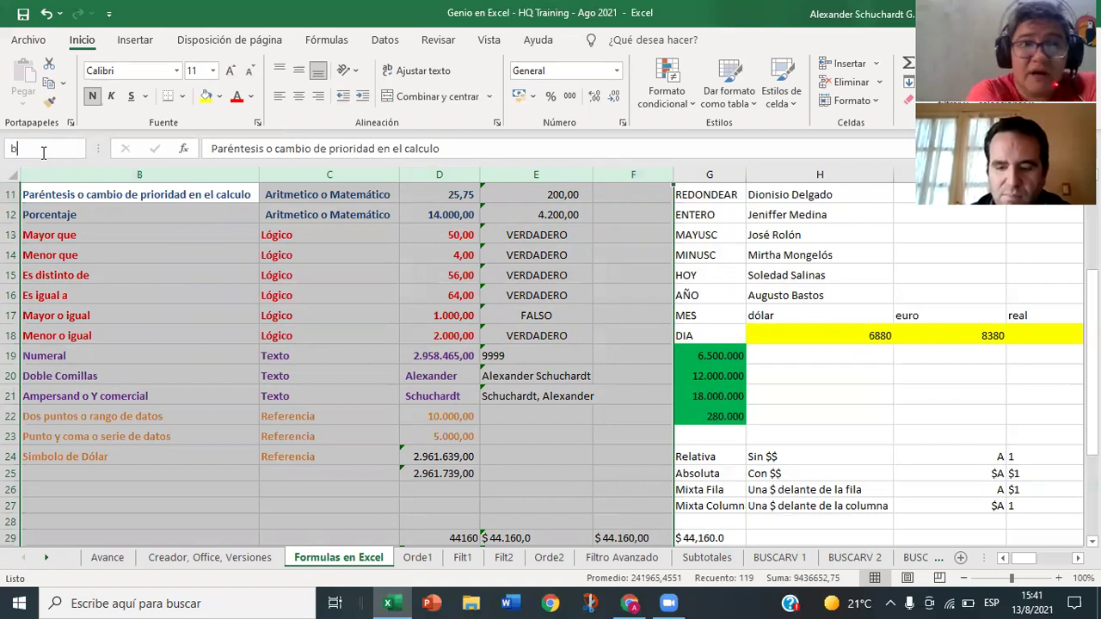
type(":")
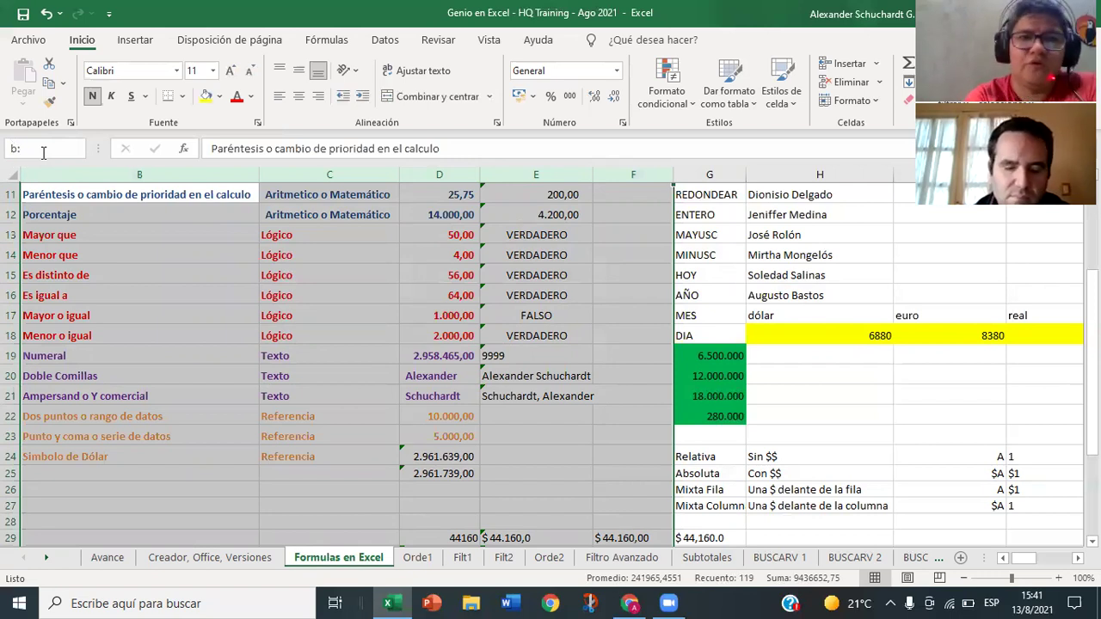
type("b;")
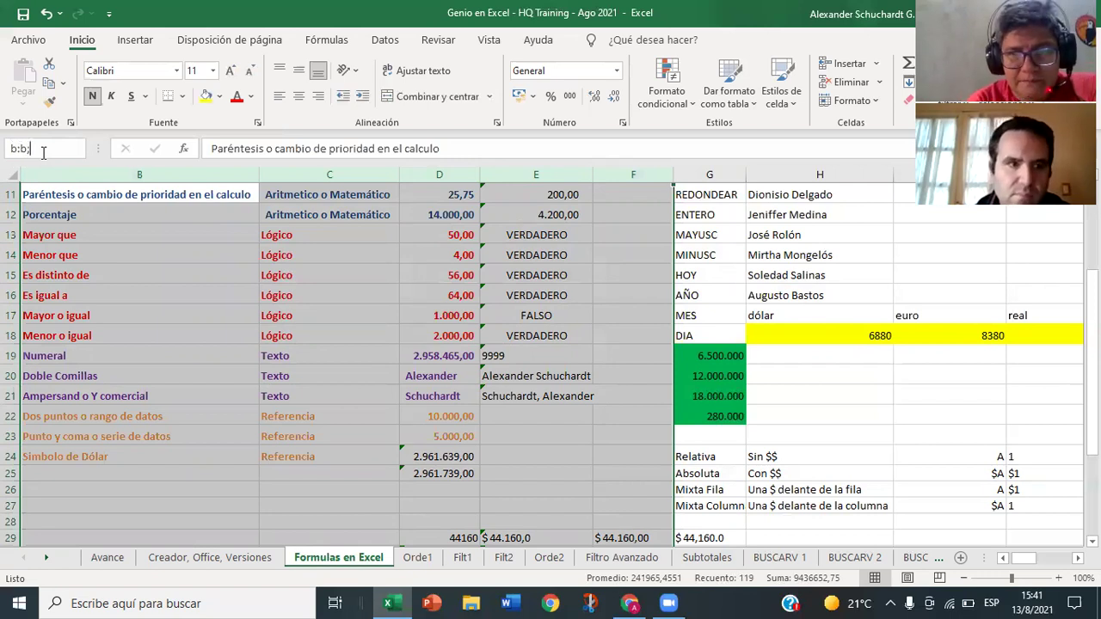
type("D:d;")
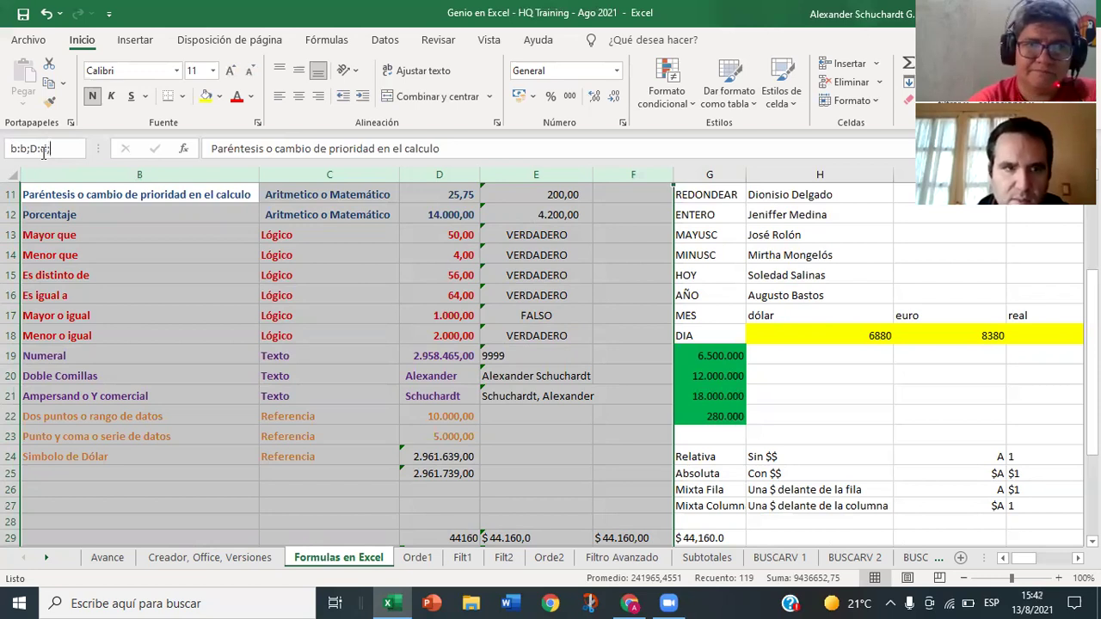
type("f:f")
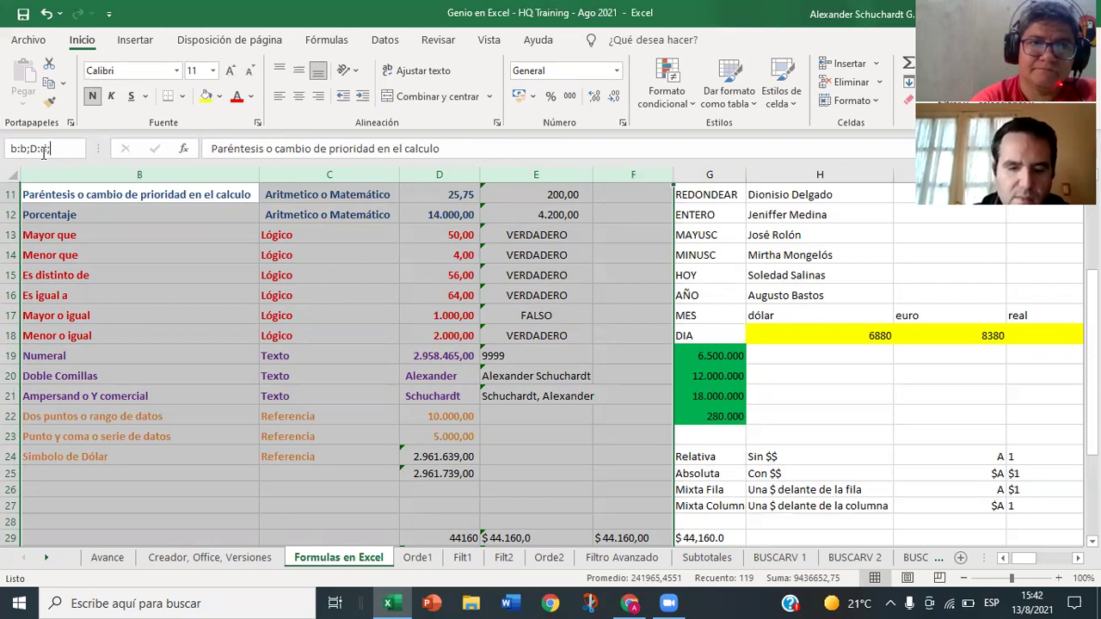
type(";i:i")
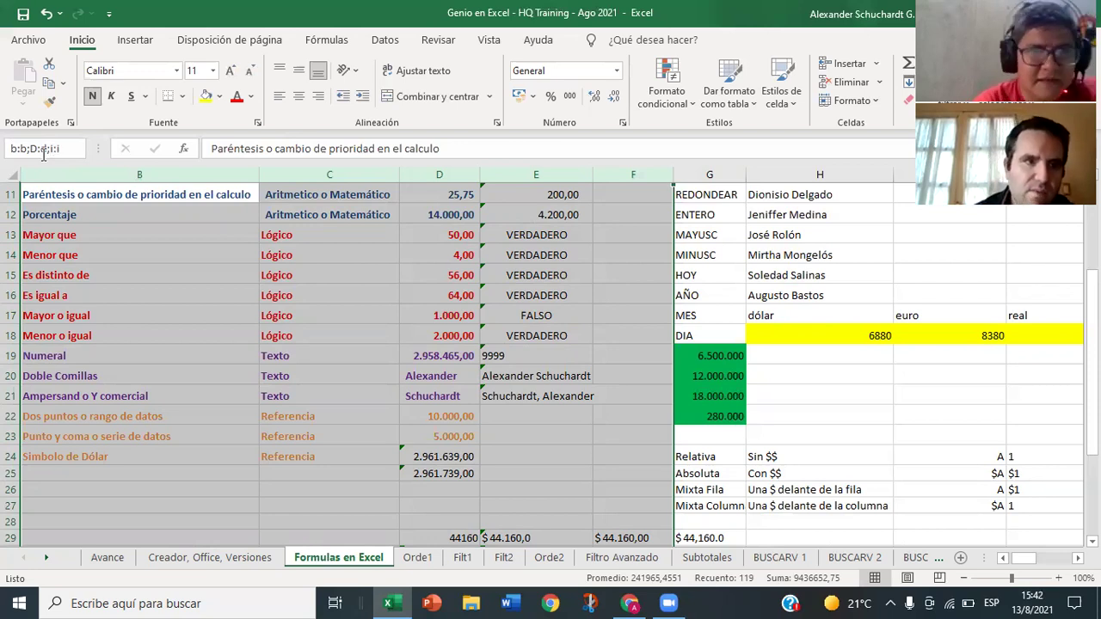
key("Return")
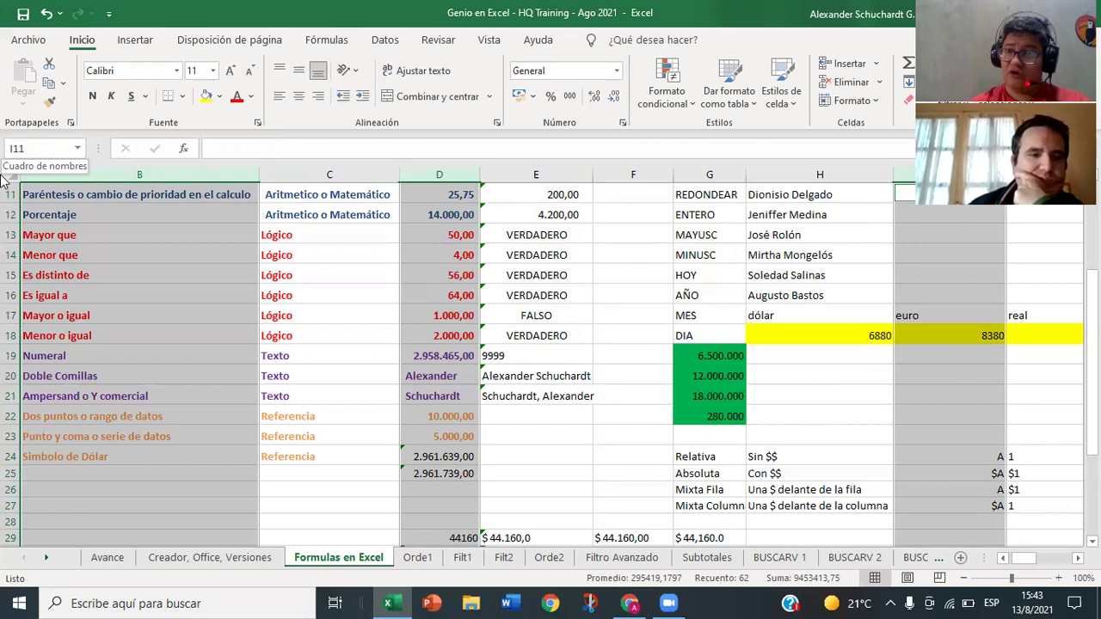
Step: Bring column A back into view and visit the semicolon row's cells A23 and C23, ending on cell B17
left_click(199, 472)
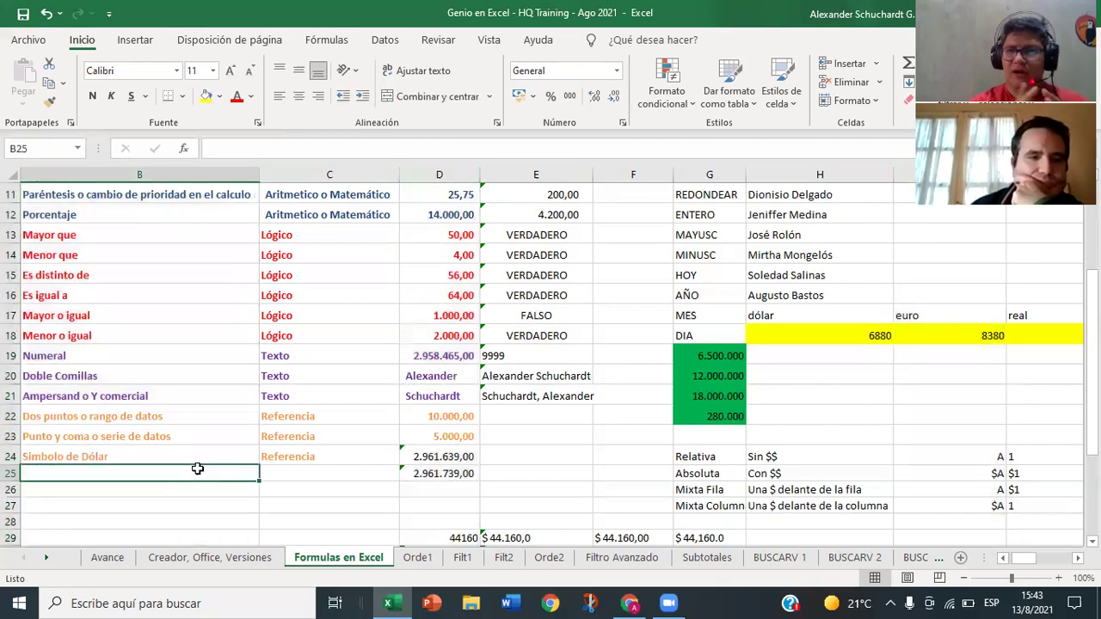
key("Left")
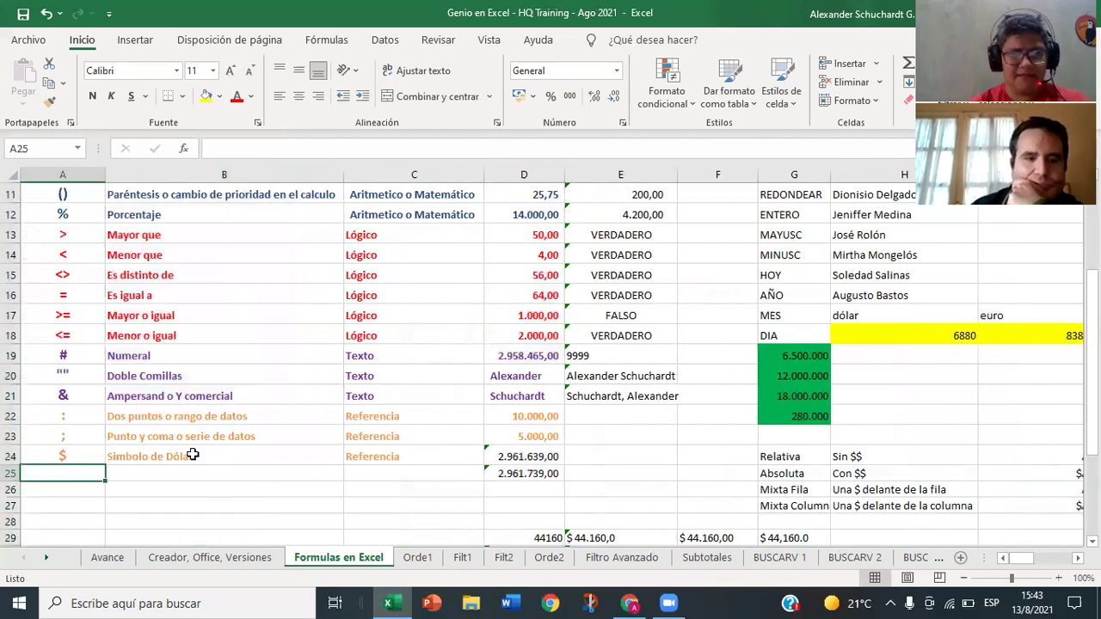
key("Up")
key("Up")
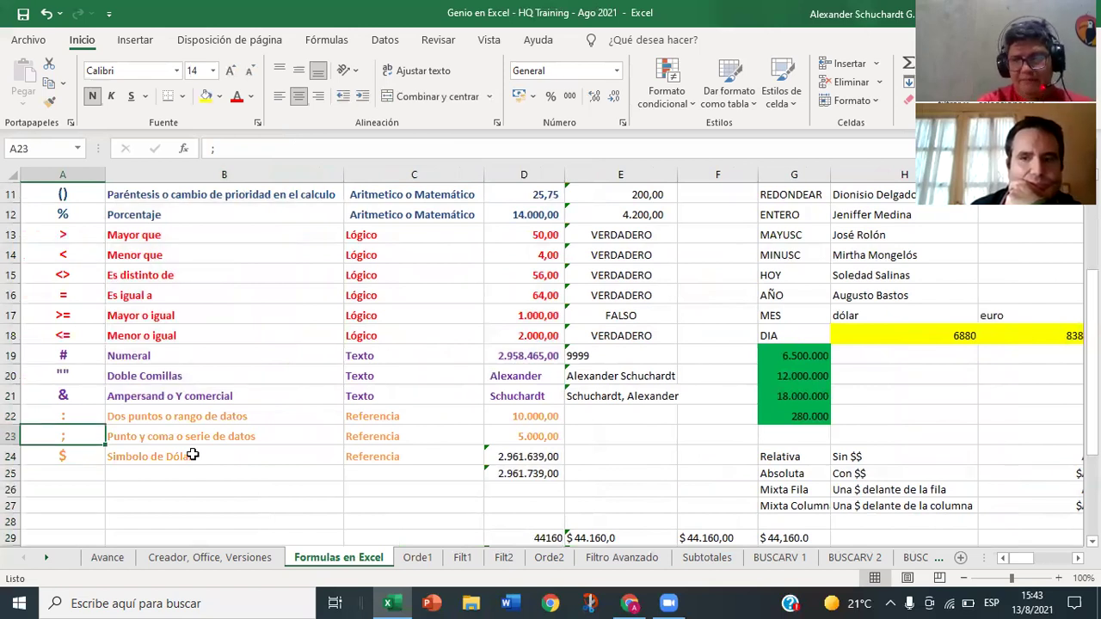
key("Right")
key("Right")
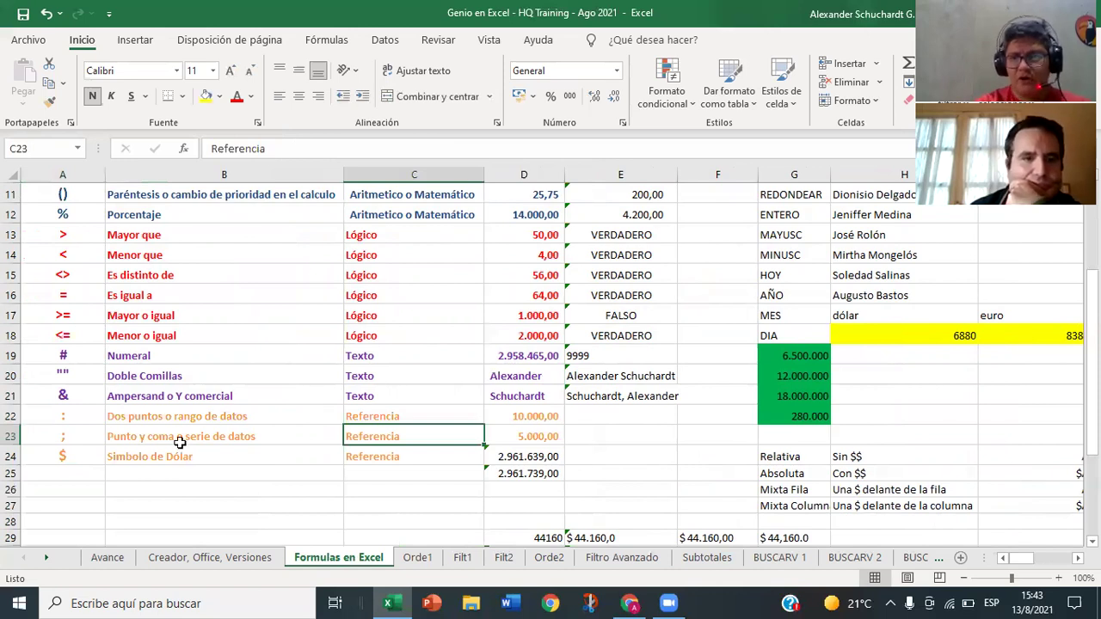
left_click(178, 317)
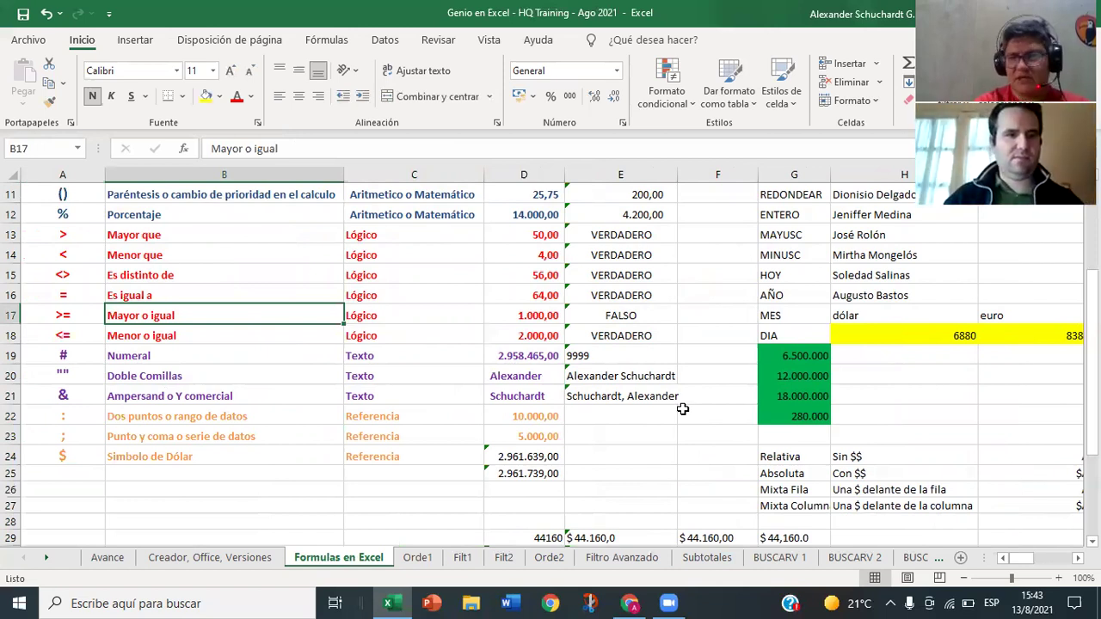
left_click(145, 230)
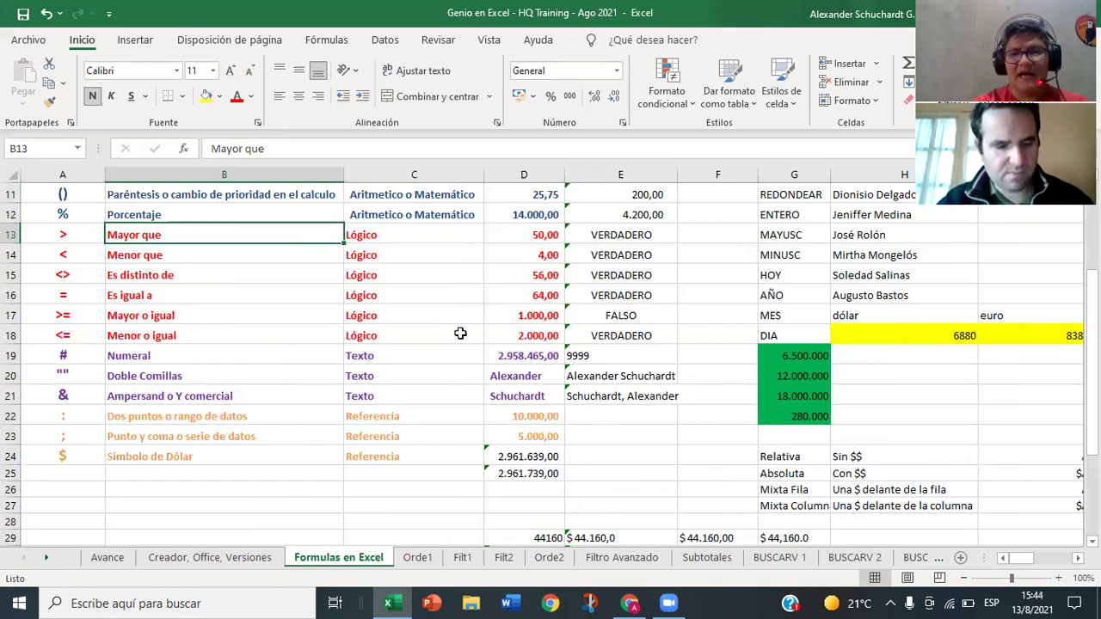
type("Z")
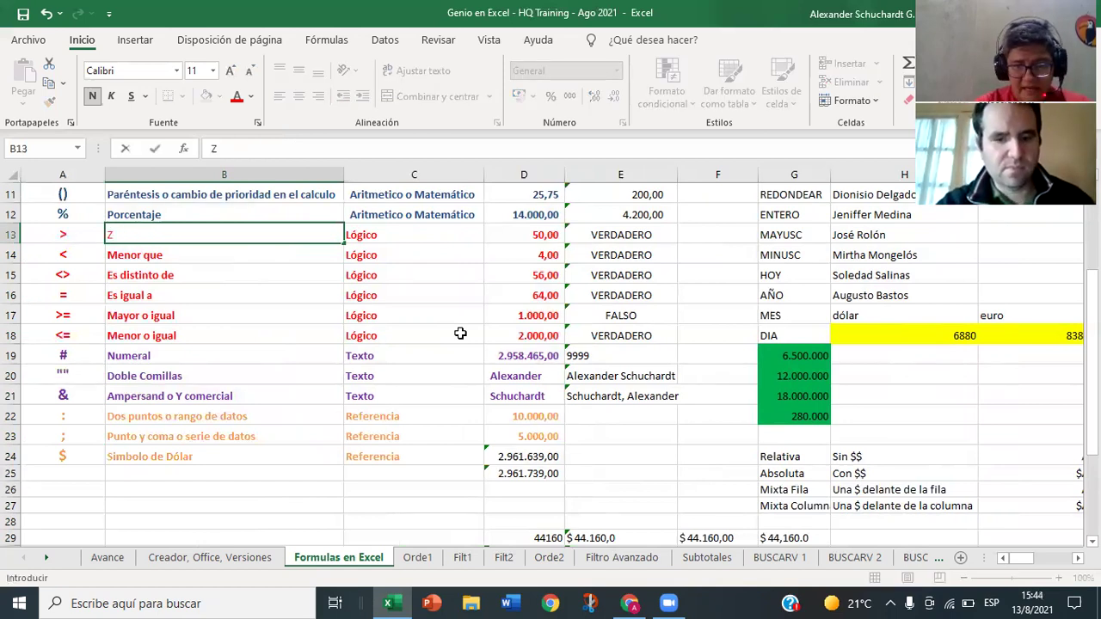
key("ctrl+z")
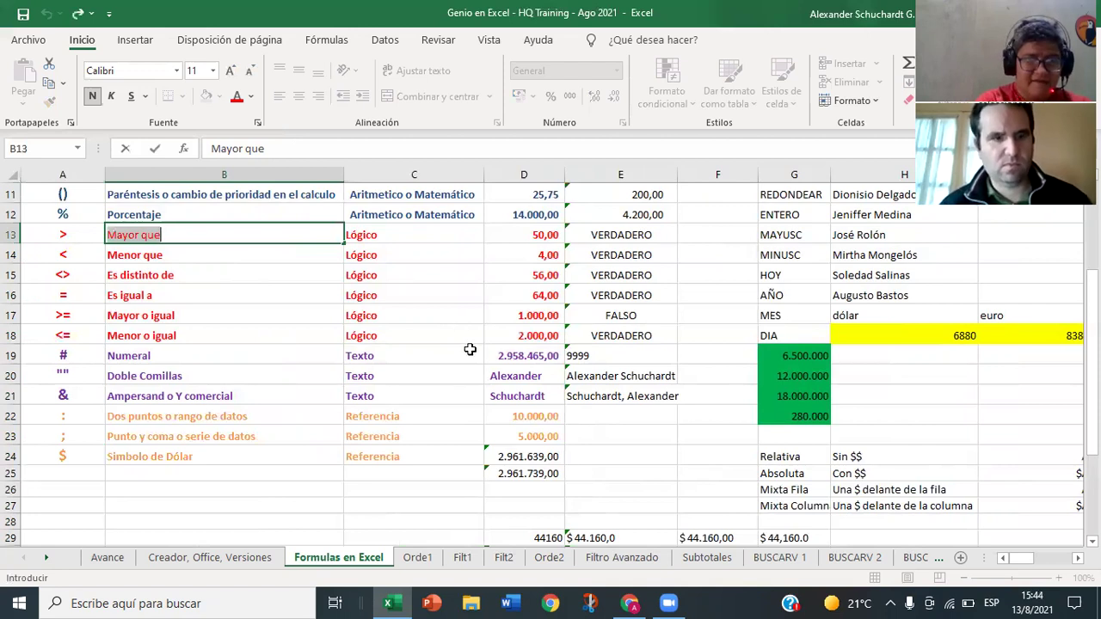
left_click(131, 235)
left_click(165, 254)
Step: Select the contiguous range B13:B24 from its first and last cells, and replace it with only the separate cells B13 and B24
left_click(168, 241)
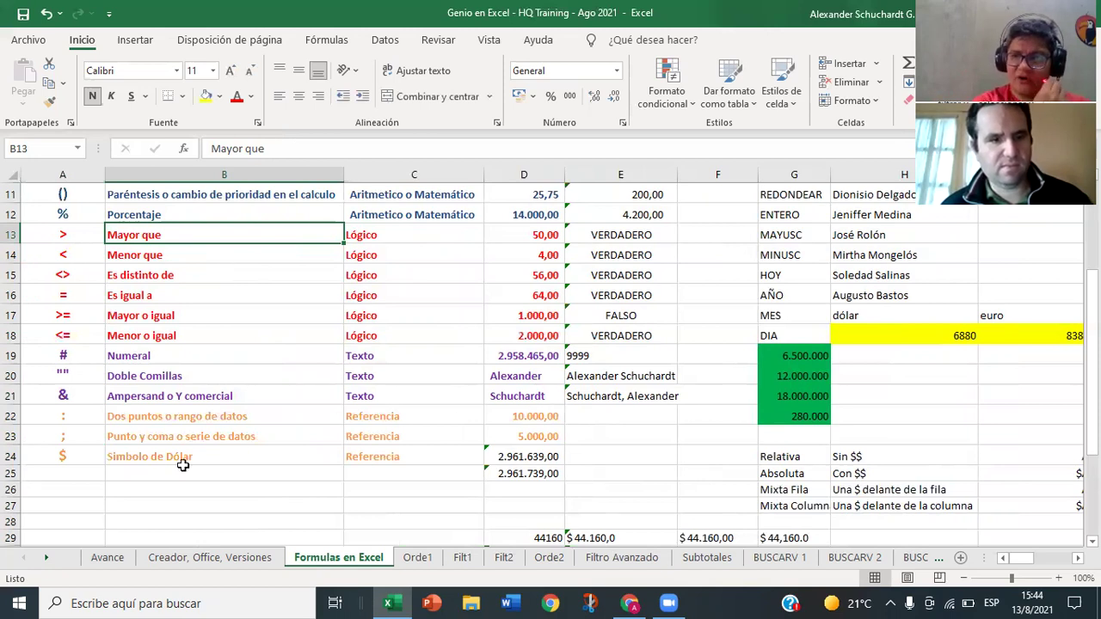
left_click(150, 456, "shift")
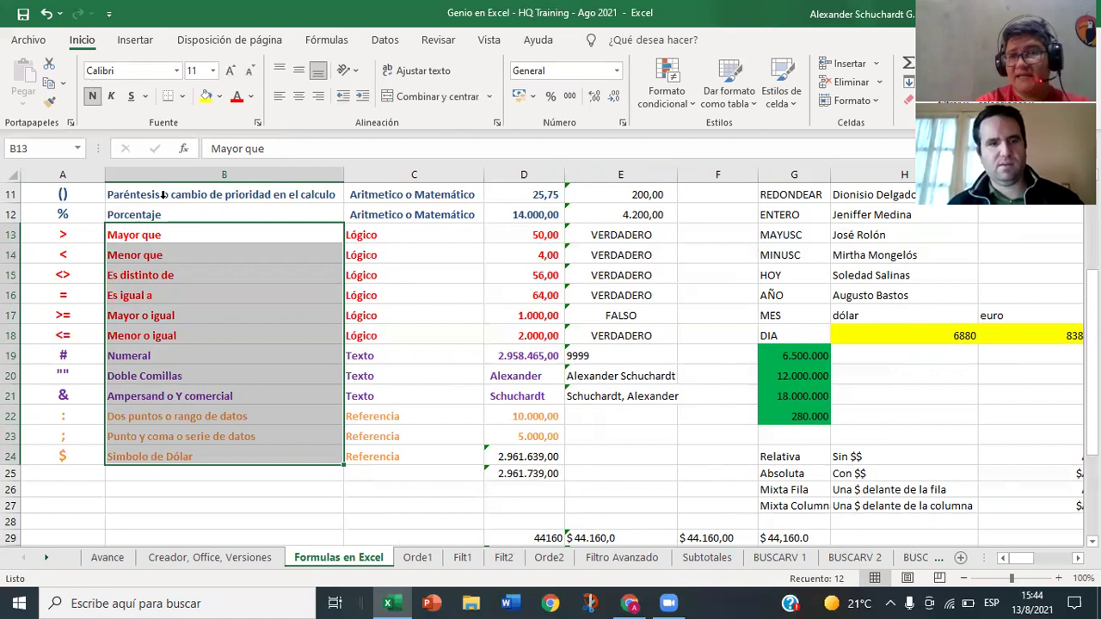
left_click(147, 235)
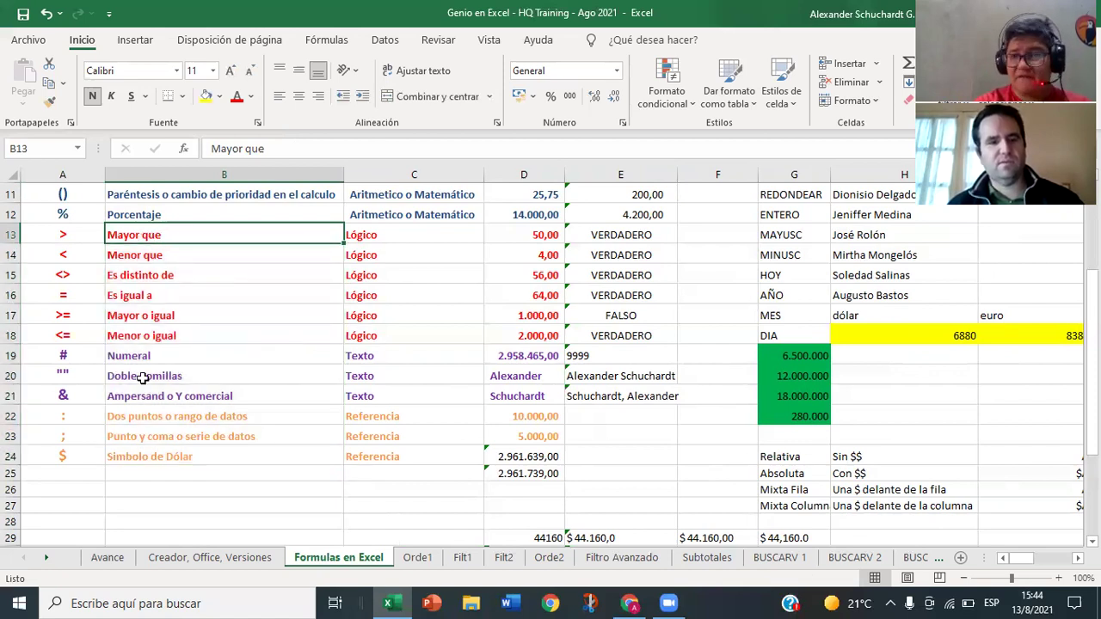
left_click(151, 457, "ctrl")
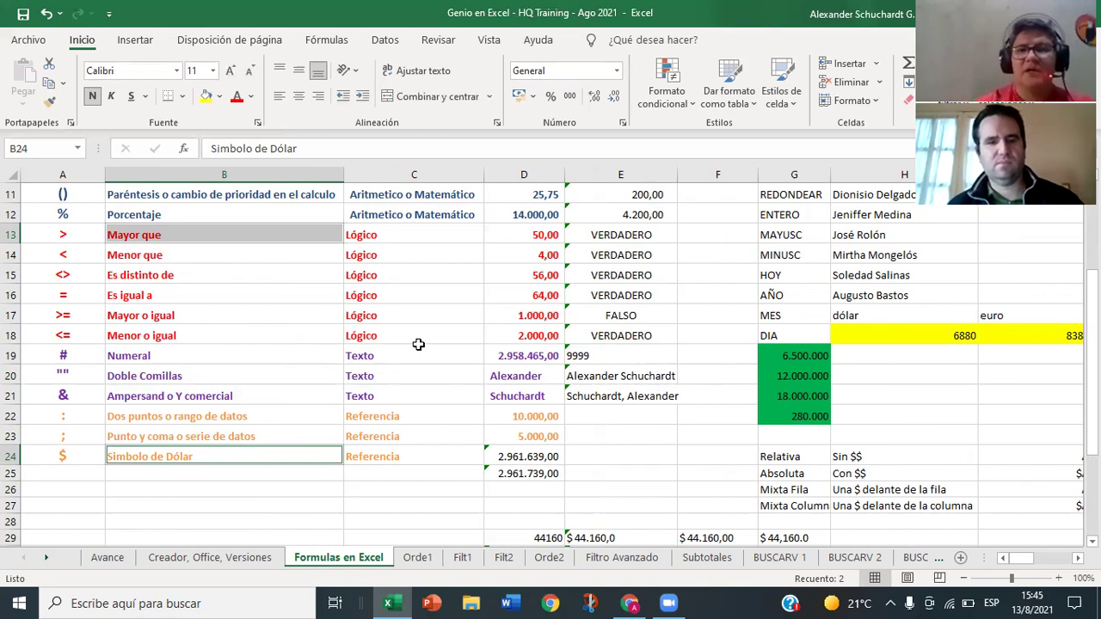
Step: Select the separate ranges B13:B16 and D13:D16 together, and clear the selection by going to empty cell B26
left_click(229, 292)
left_click(222, 237)
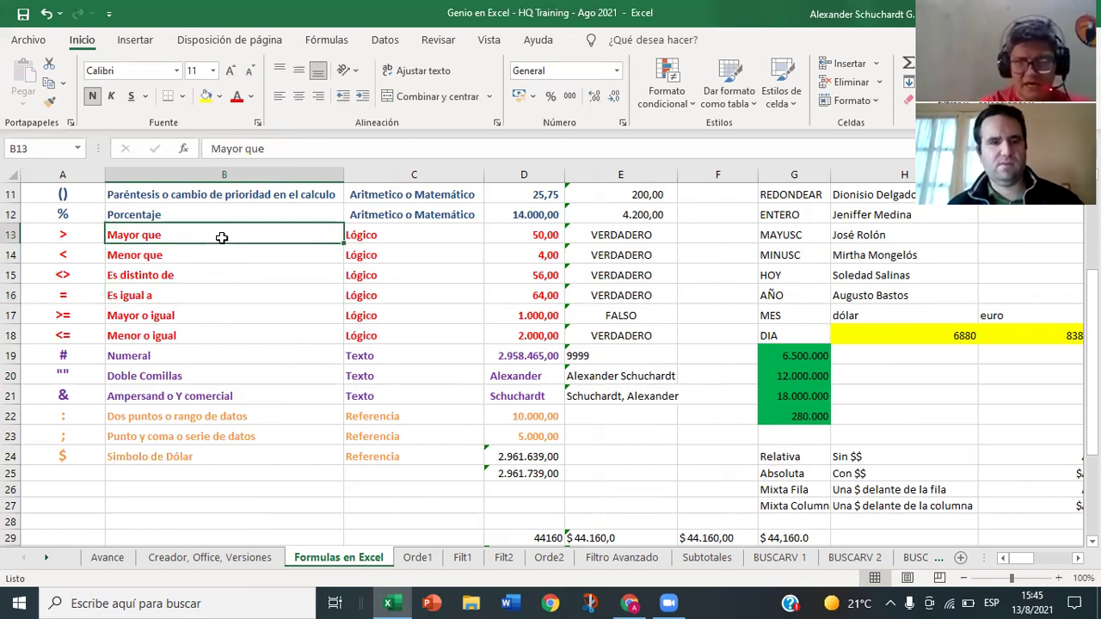
left_click_drag(222, 237, 214, 290)
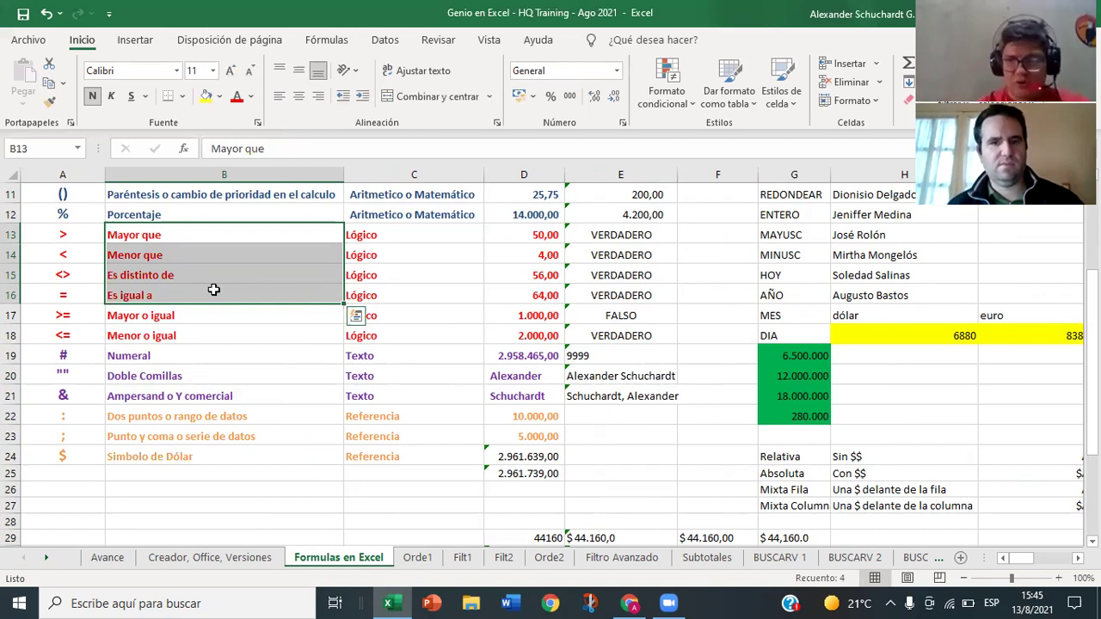
left_click_drag(512, 239, 502, 307, "ctrl")
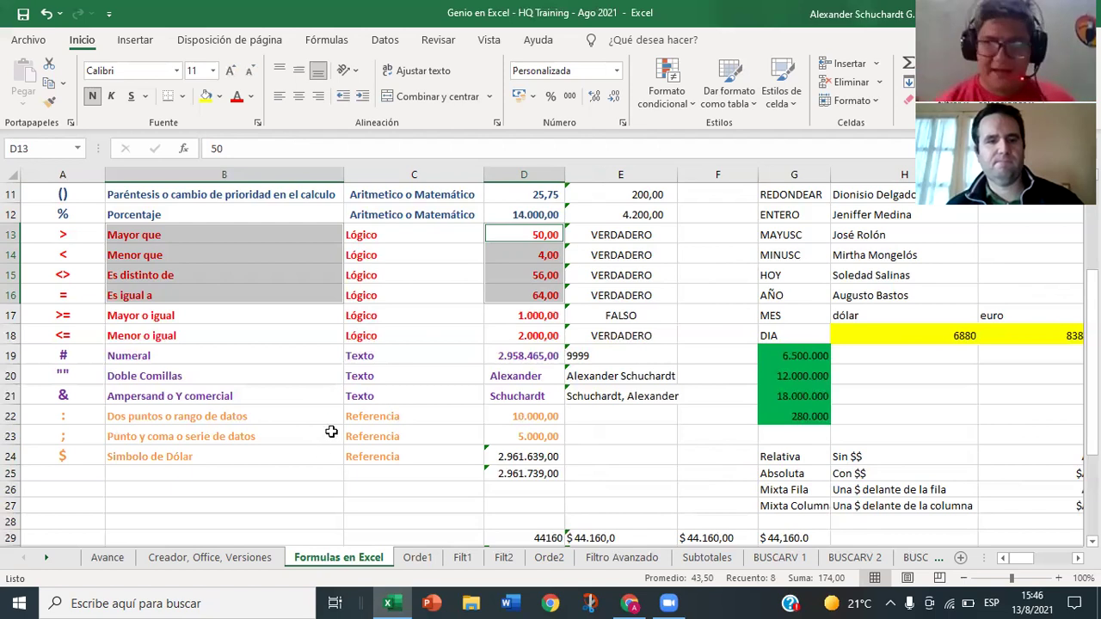
left_click(321, 490)
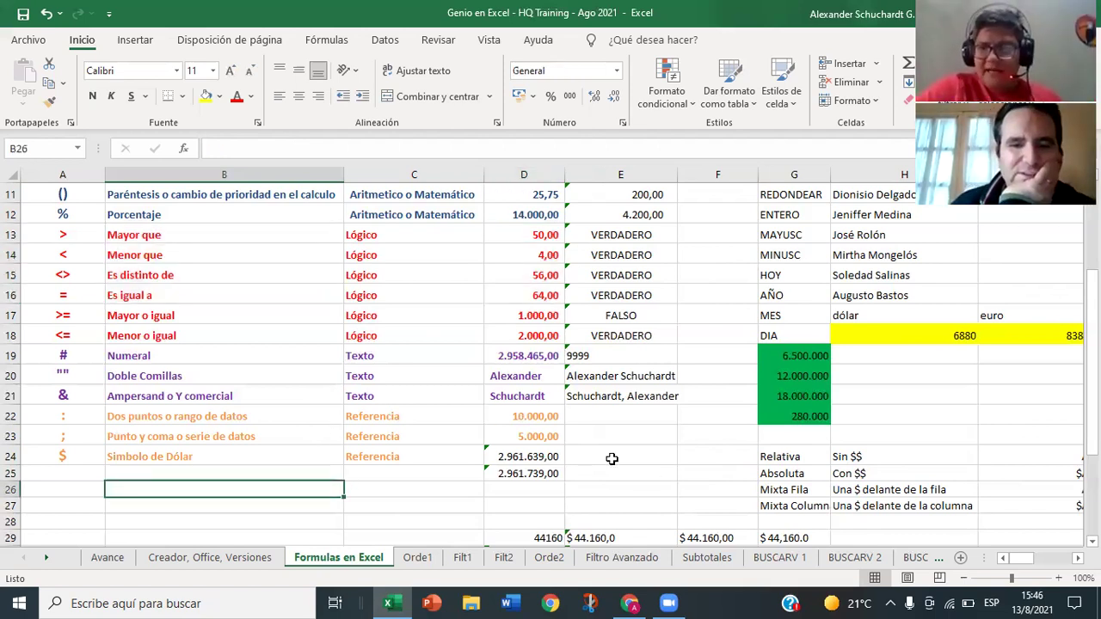
scroll(611, 454, "down", 2)
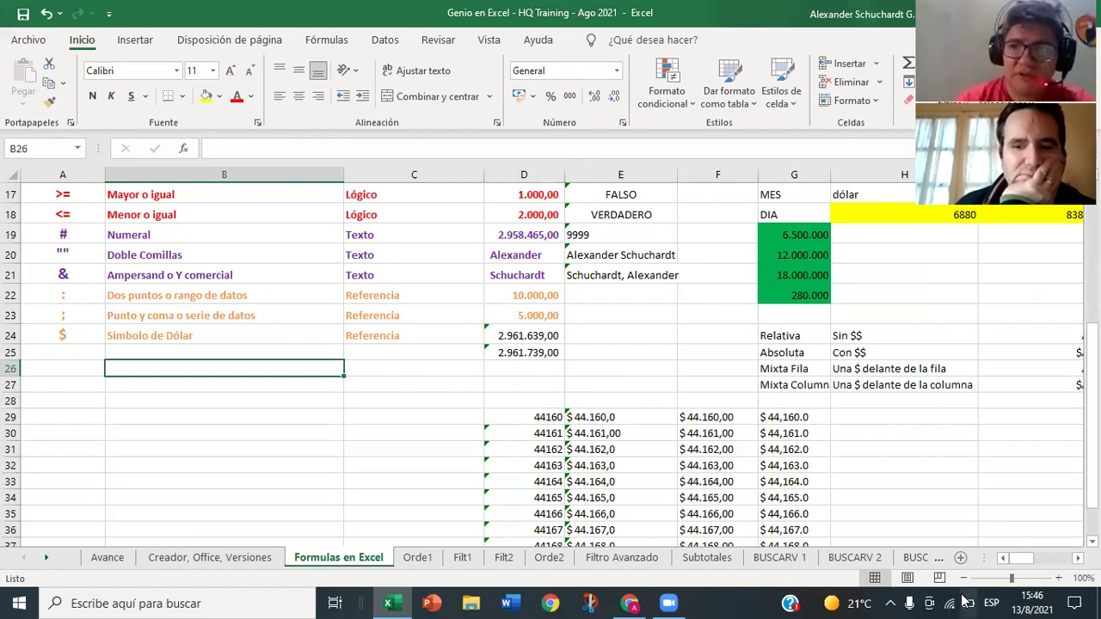
Step: Raise the computer's speaker volume to 58 and return to the worksheet
left_click(890, 603)
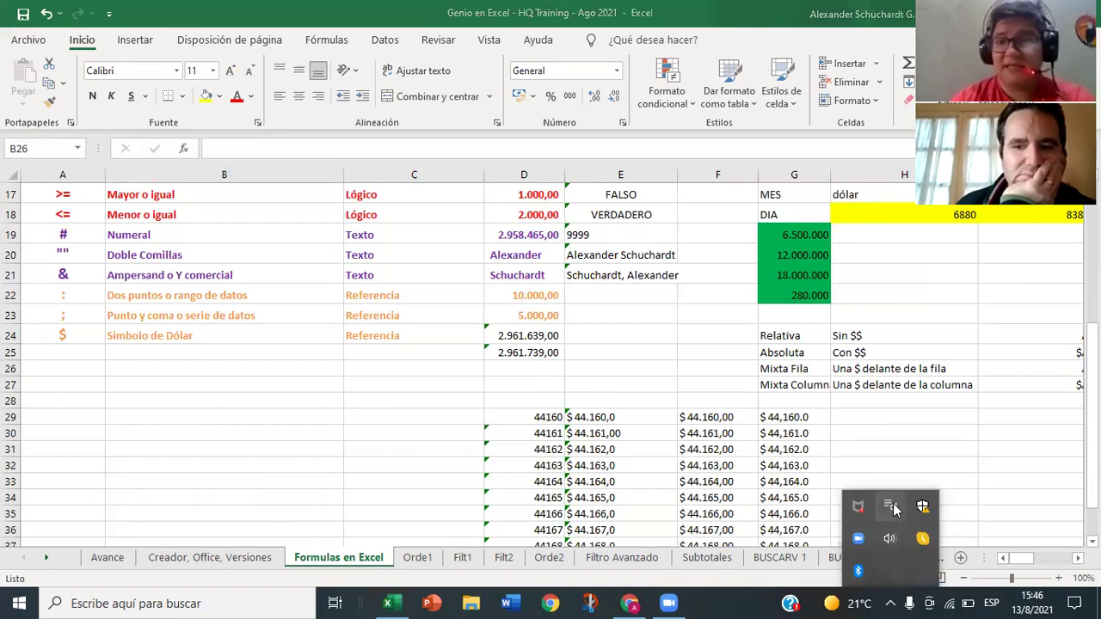
left_click(889, 538)
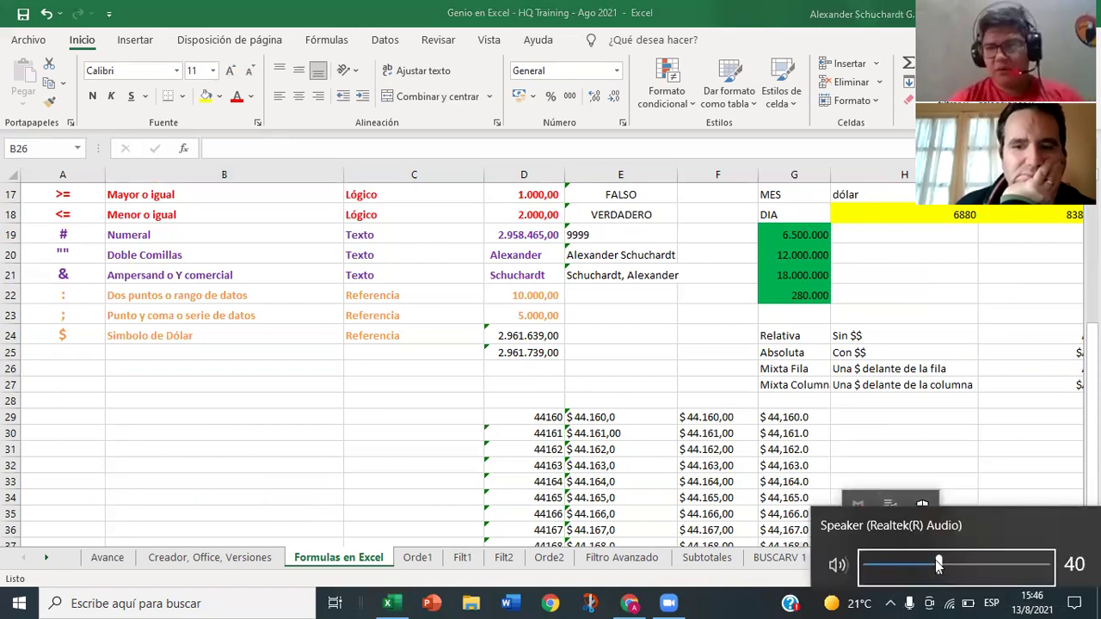
left_click_drag(938, 564, 969, 564)
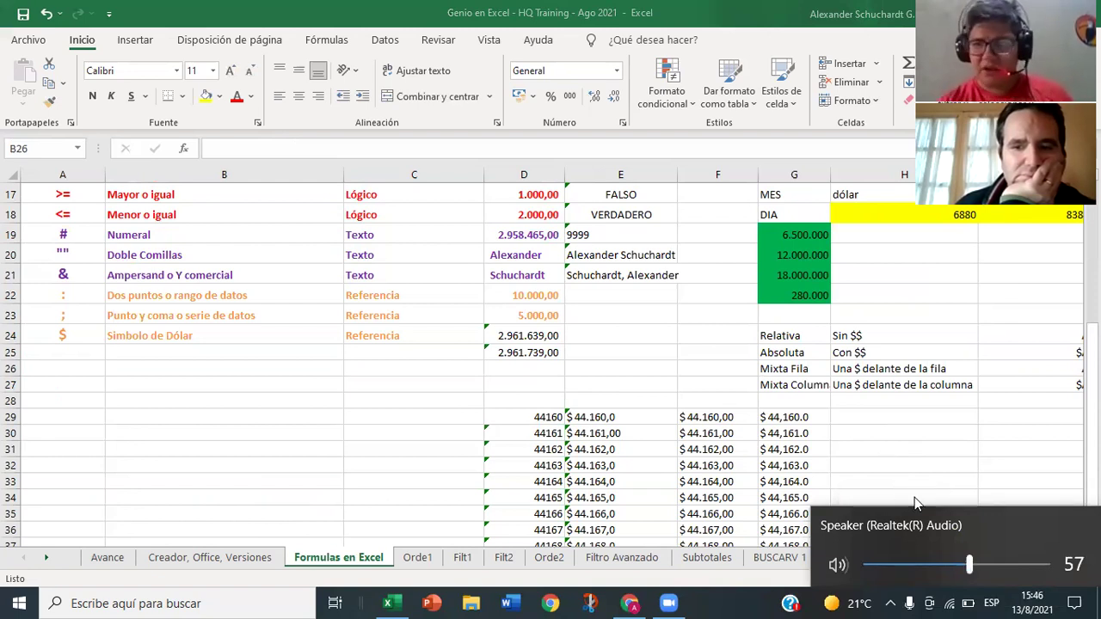
key("Right")
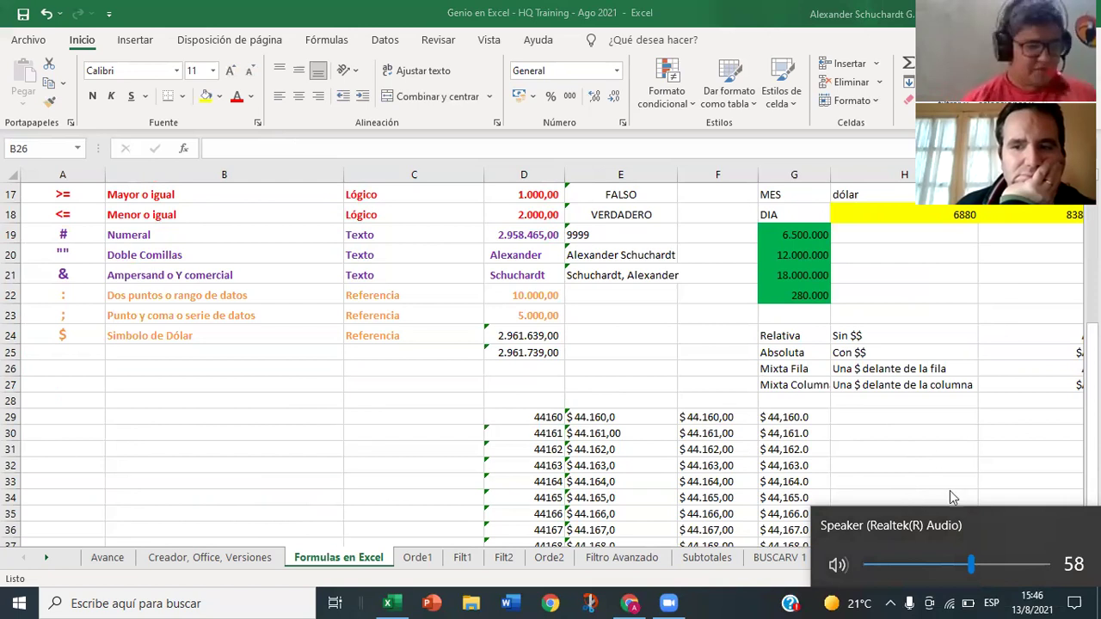
left_click(927, 446)
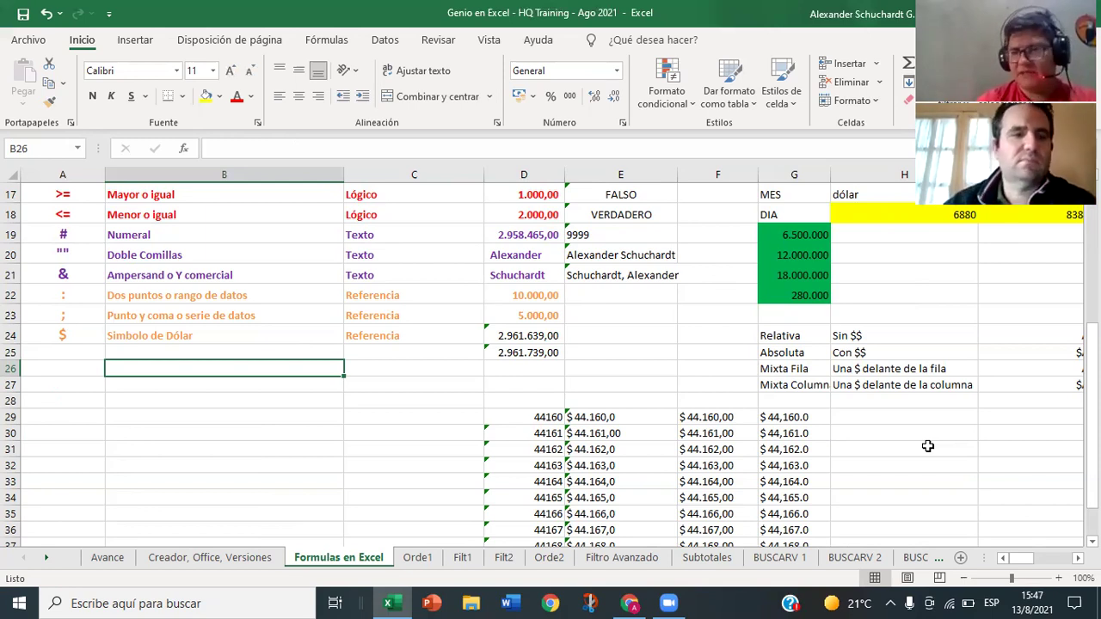
Step: Move along row 26 to bring the reference-type table and its examples into view, ending on cell J26
key("Left")
key("Right")
key("Right")
key("Right")
key("Right")
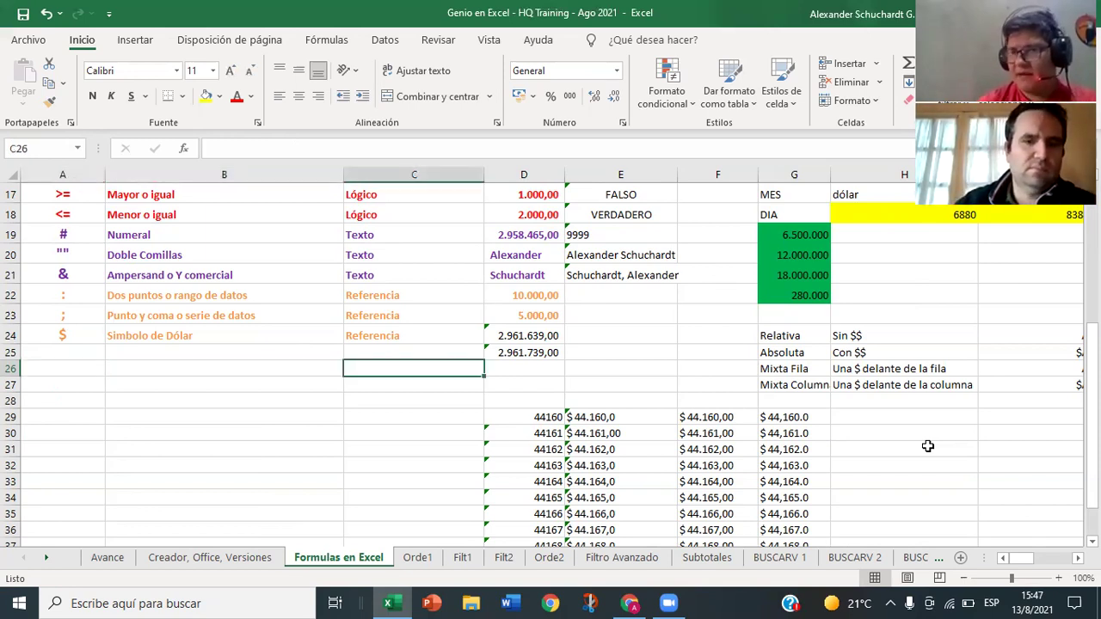
key("Right")
key("Right")
key("Right")
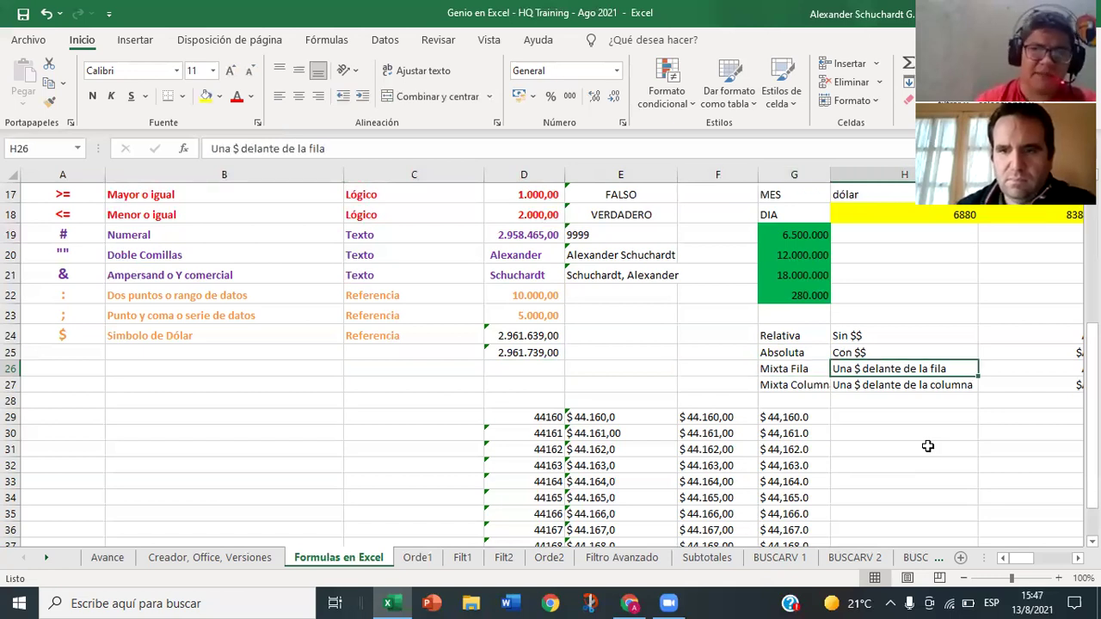
key("Right")
key("Right")
key("Right")
key("Right")
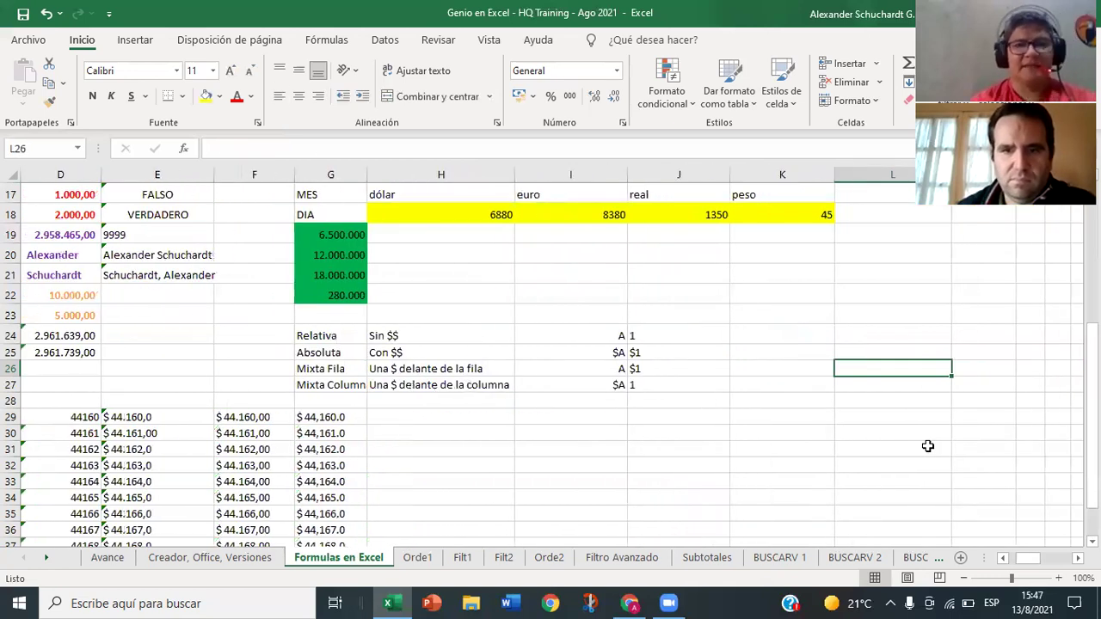
key("Right")
key("Left")
key("Left")
key("Left")
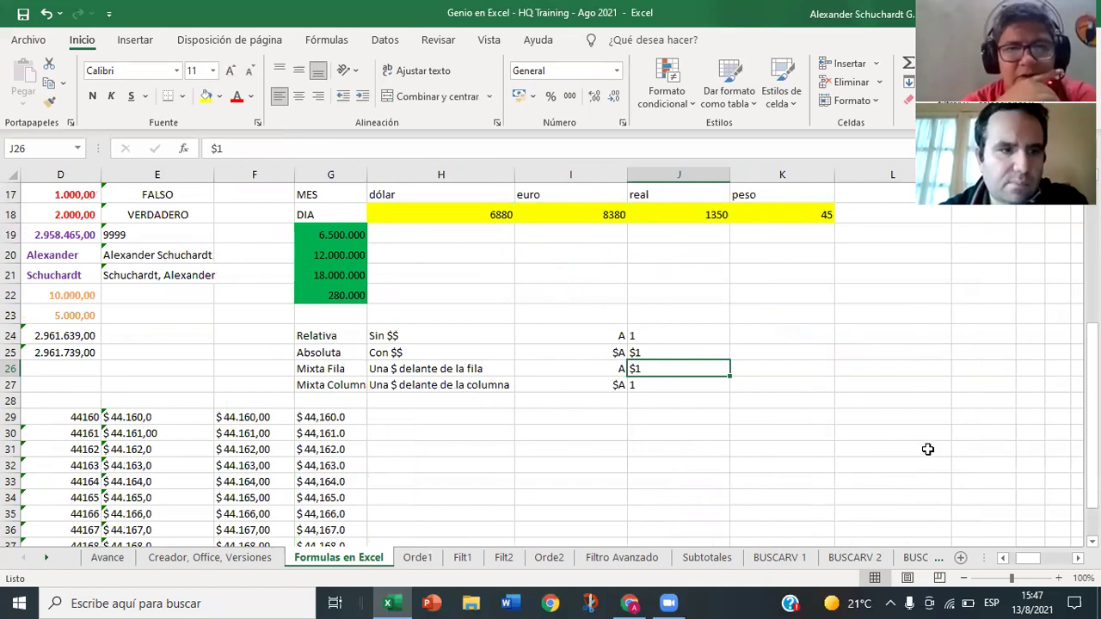
Step: Go up to the currency headings in row 17 and along them to the MES cell G17
key("Up")
key("Up")
key("Up")
key("Up")
key("Up")
key("Up")
key("Up")
key("Up")
key("Up")
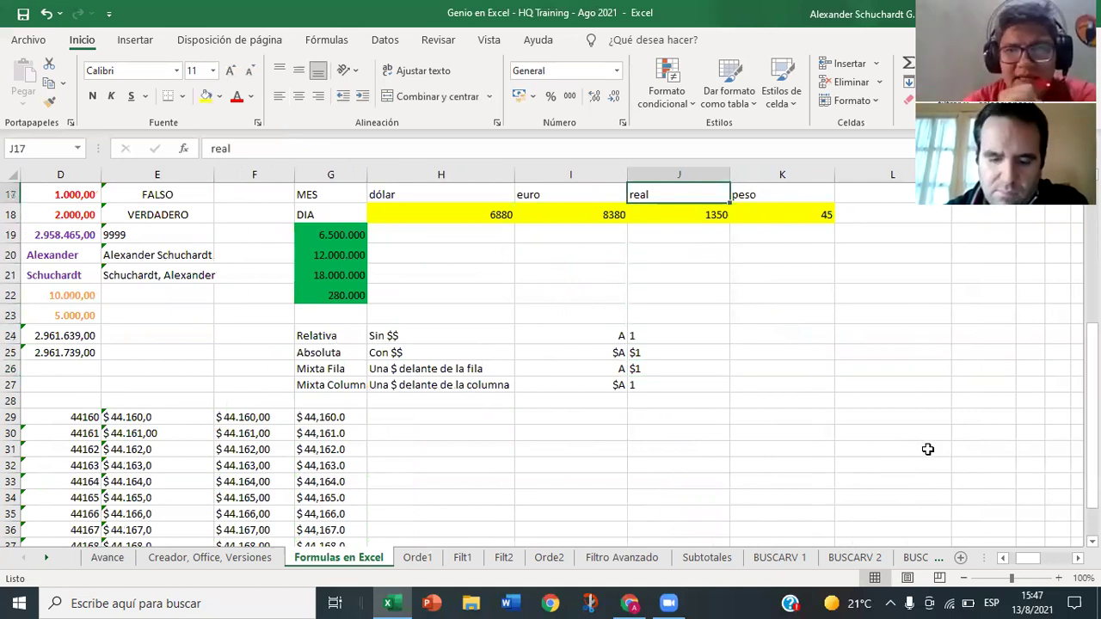
scroll(927, 449, "up", 1)
key("Left")
key("Left")
key("Left")
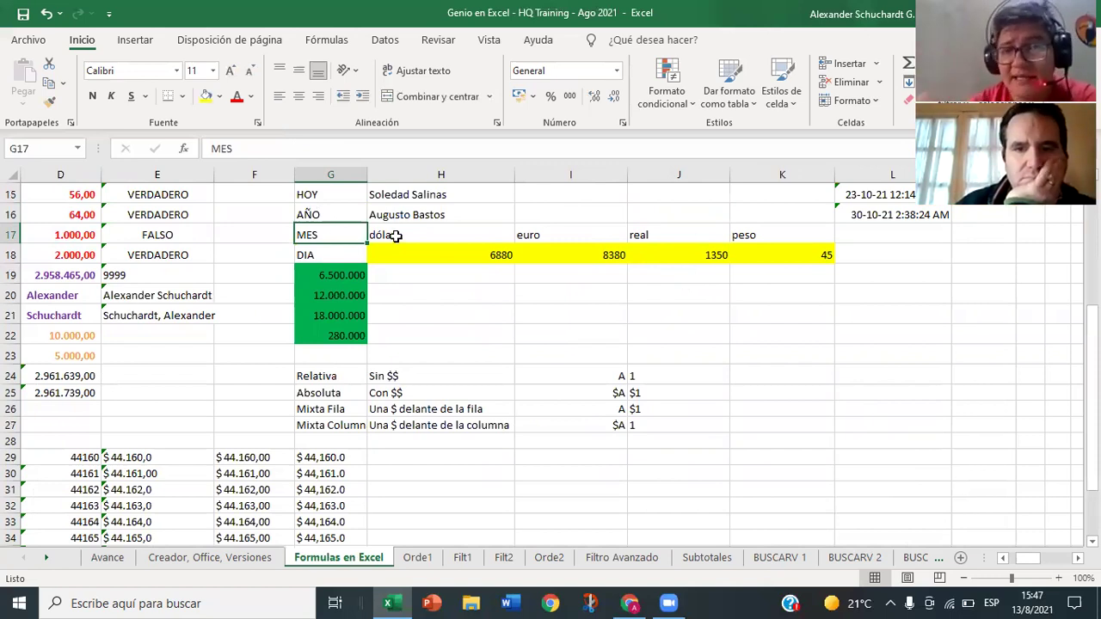
Step: Visit the yellow currency rates for dólar, euro, real and peso one by one, from H18 to K18
left_click(473, 278)
left_click(467, 256)
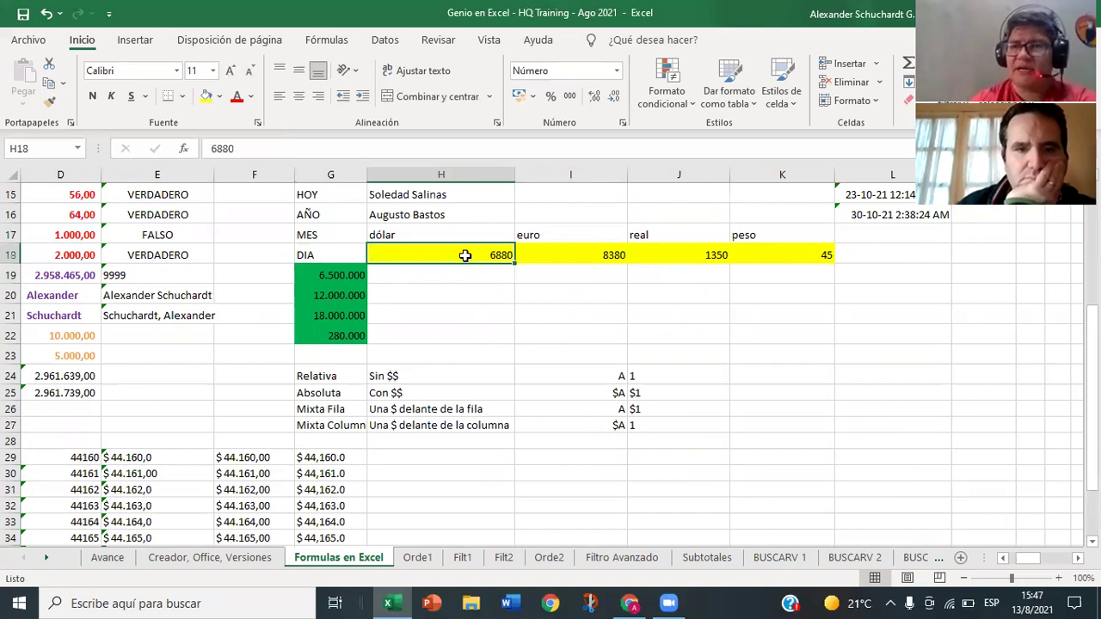
left_click(614, 251)
left_click(652, 251)
left_click(775, 250)
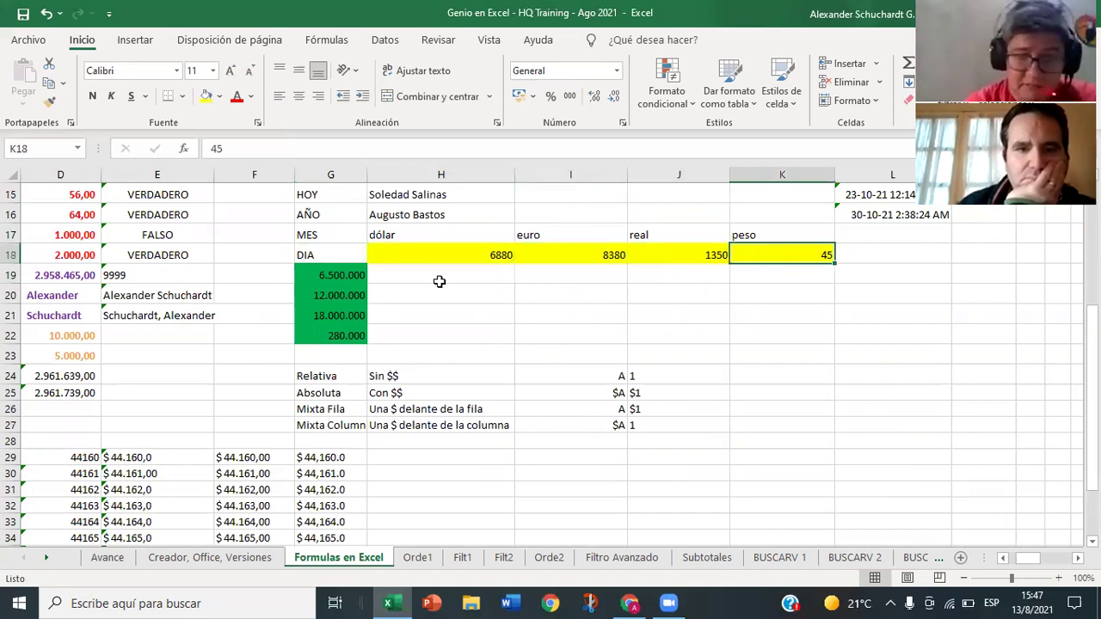
Step: Select the green amounts G19:G22, and return to the empty cell H19
left_click(398, 272)
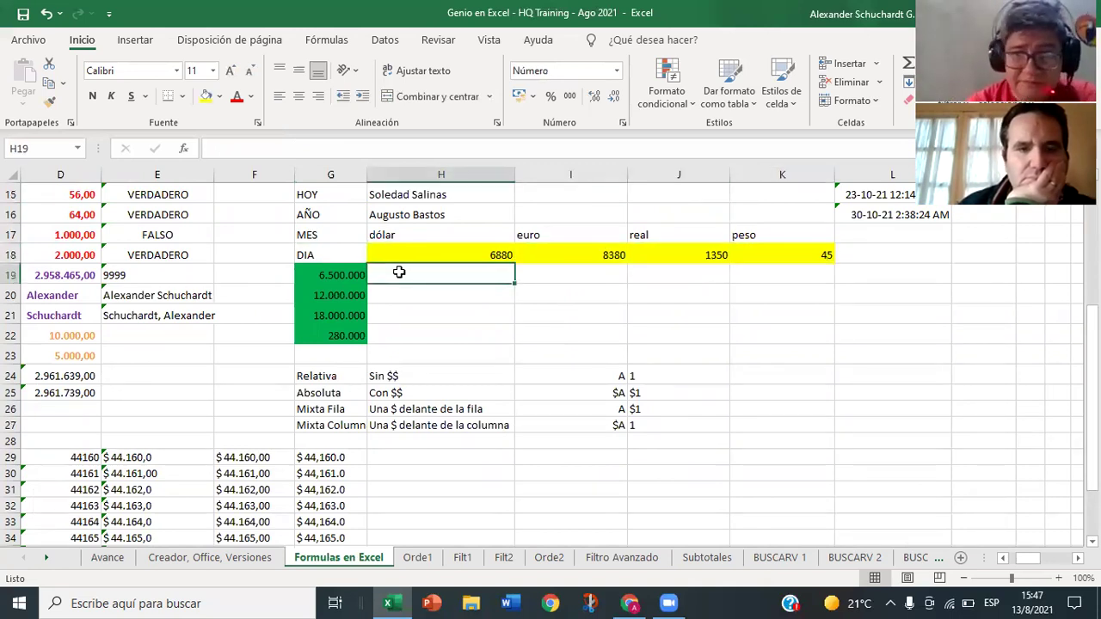
left_click_drag(354, 277, 348, 335)
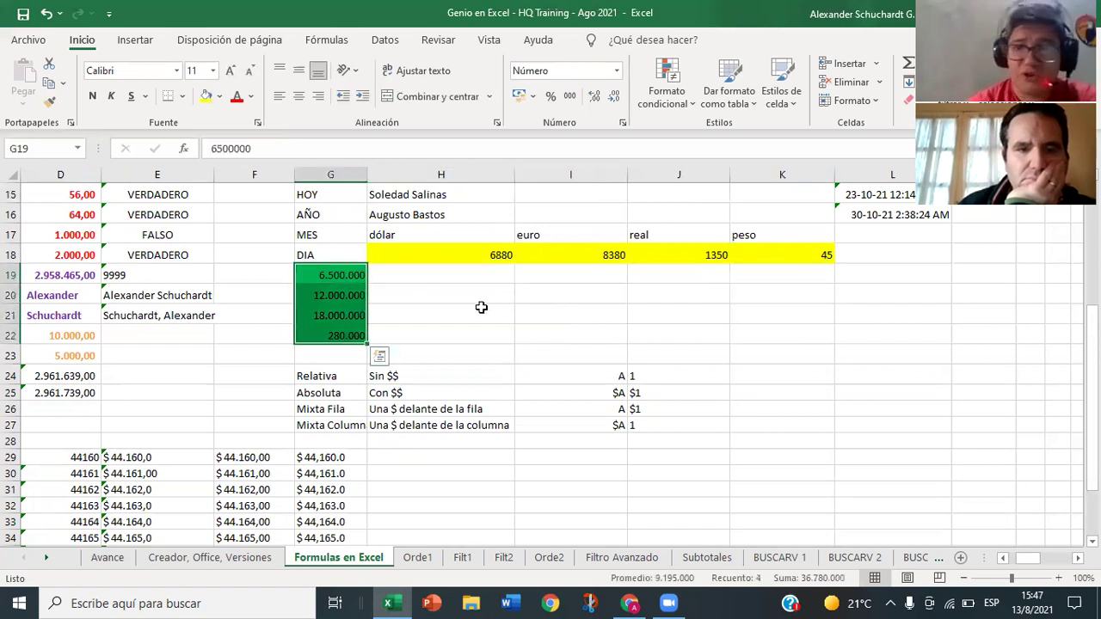
left_click(442, 281)
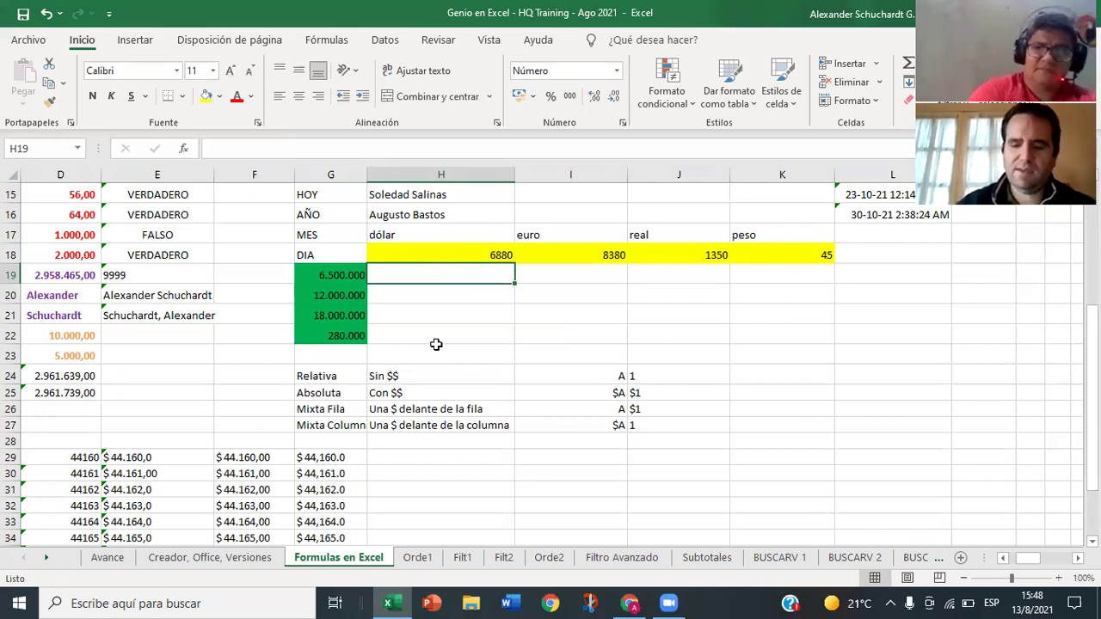
Step: Enter a formula in H19 that refers to the amount in G19, and cancel closing the workbook
type("+")
key("Left")
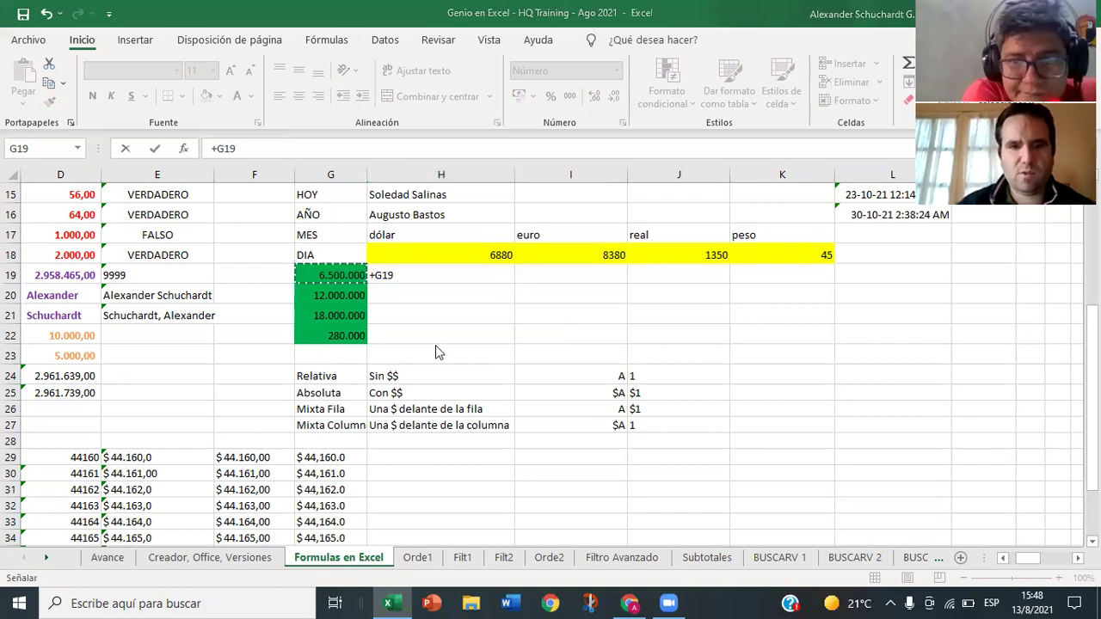
key("super+p")
left_click(384, 293)
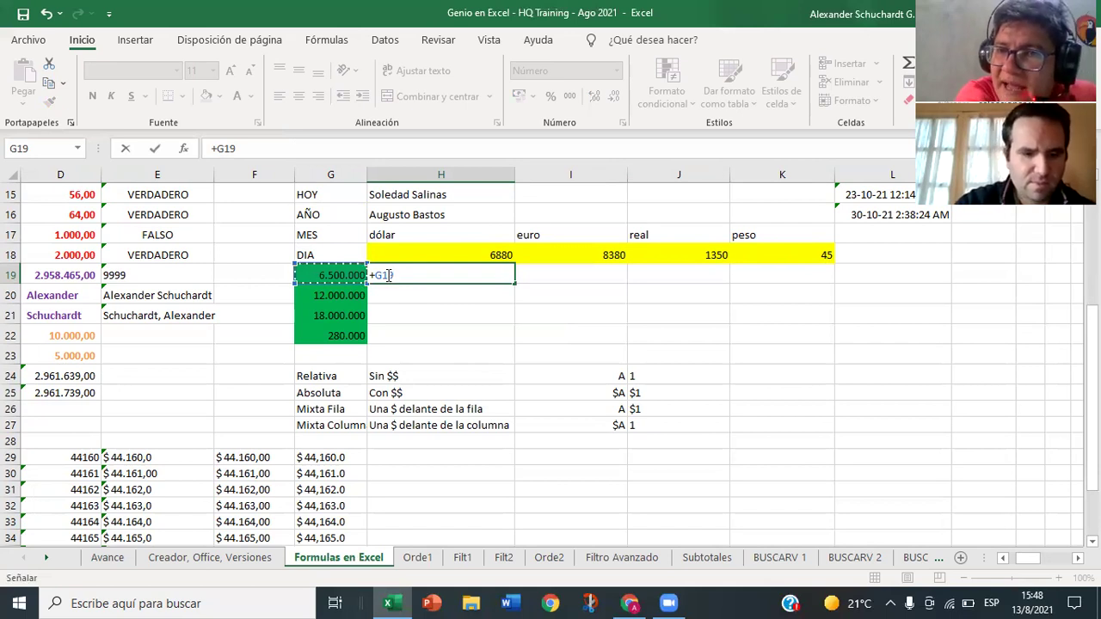
key("alt+F4")
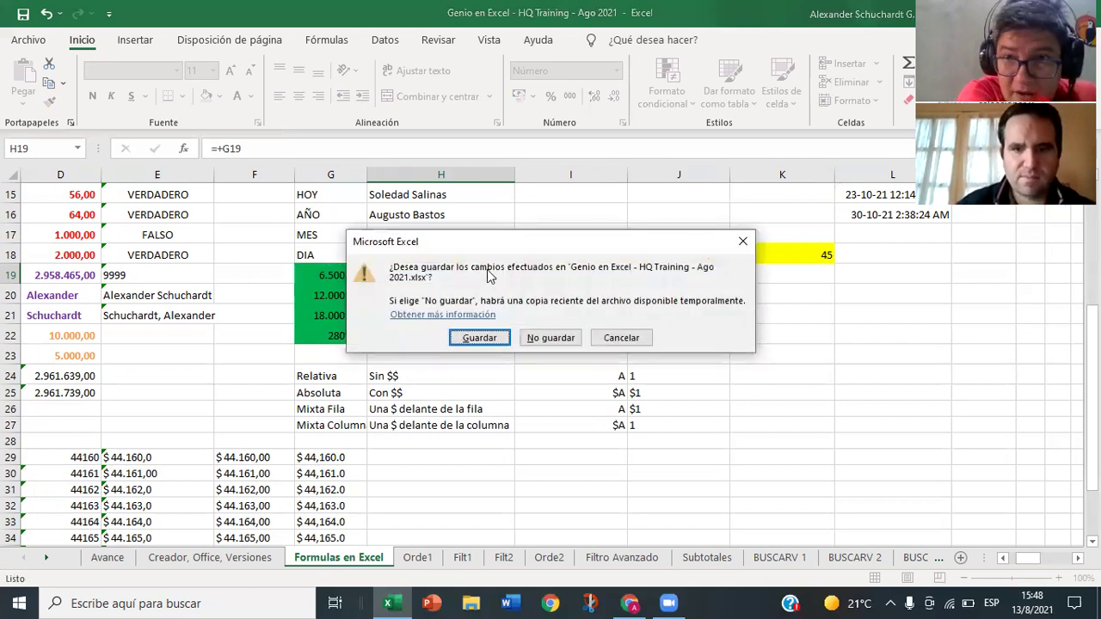
left_click(605, 338)
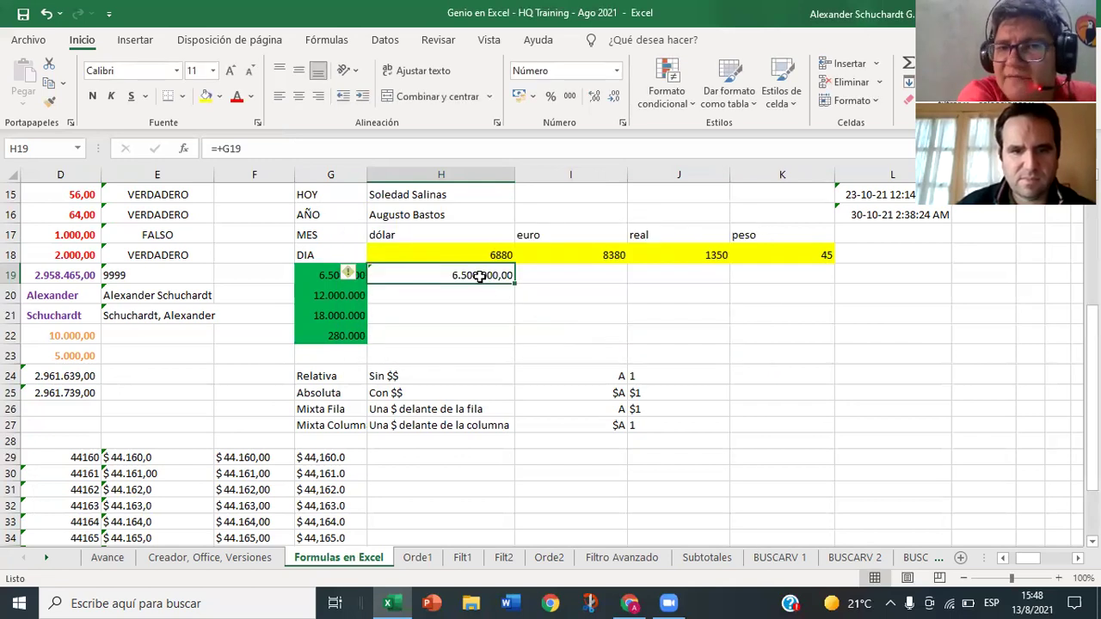
Step: Make the G19 reference in H19 absolute and divide it by the dollar rate, giving =+$G$19/H18
left_click(233, 148)
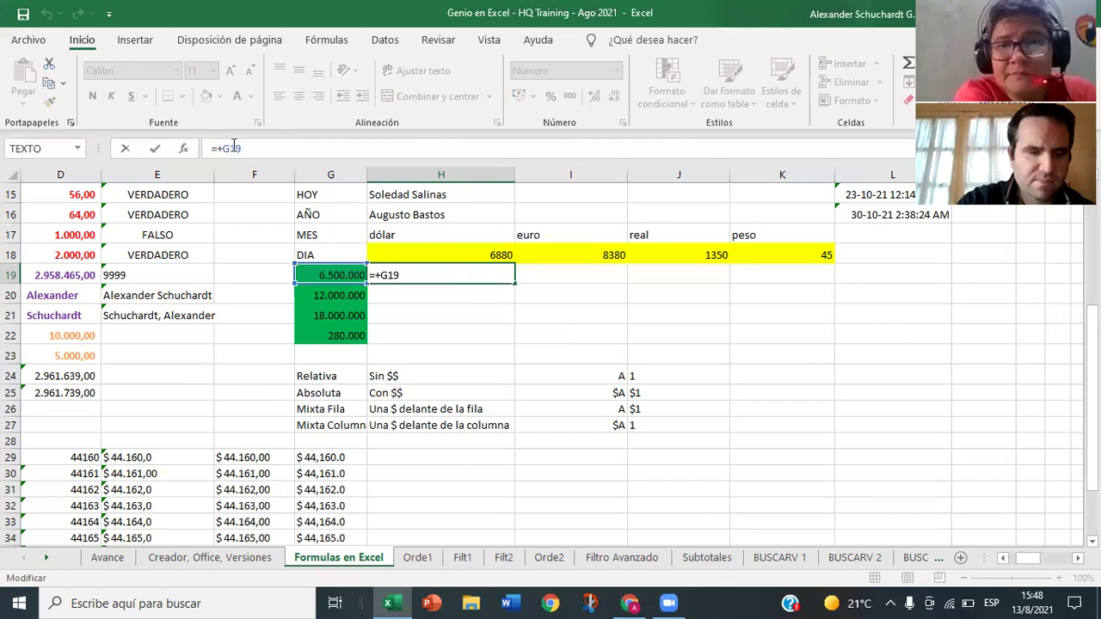
key("F4")
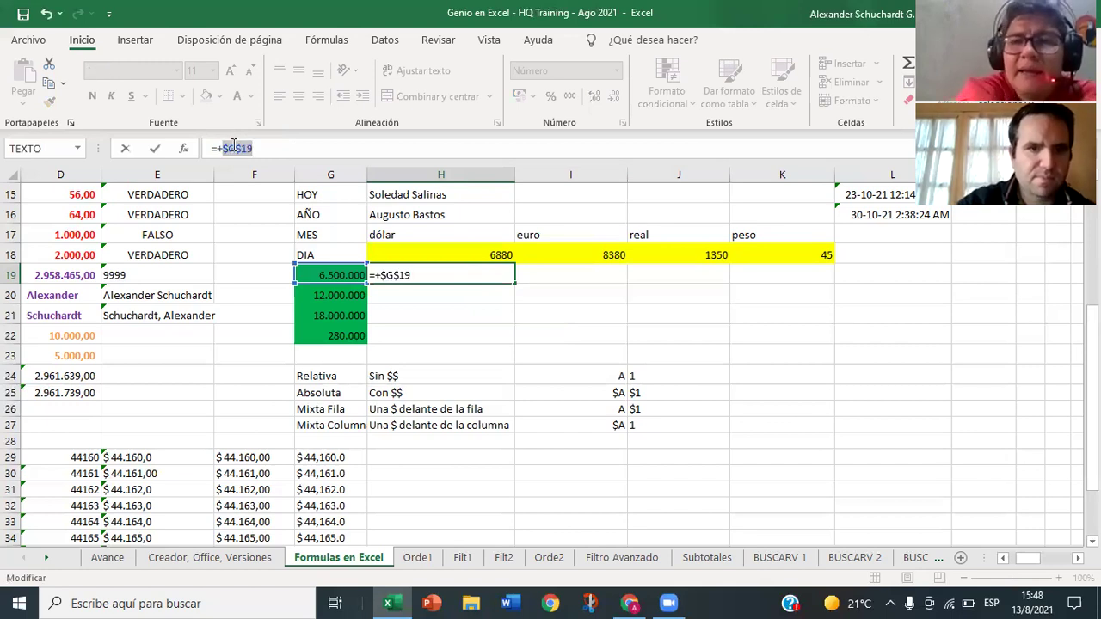
left_click(437, 276)
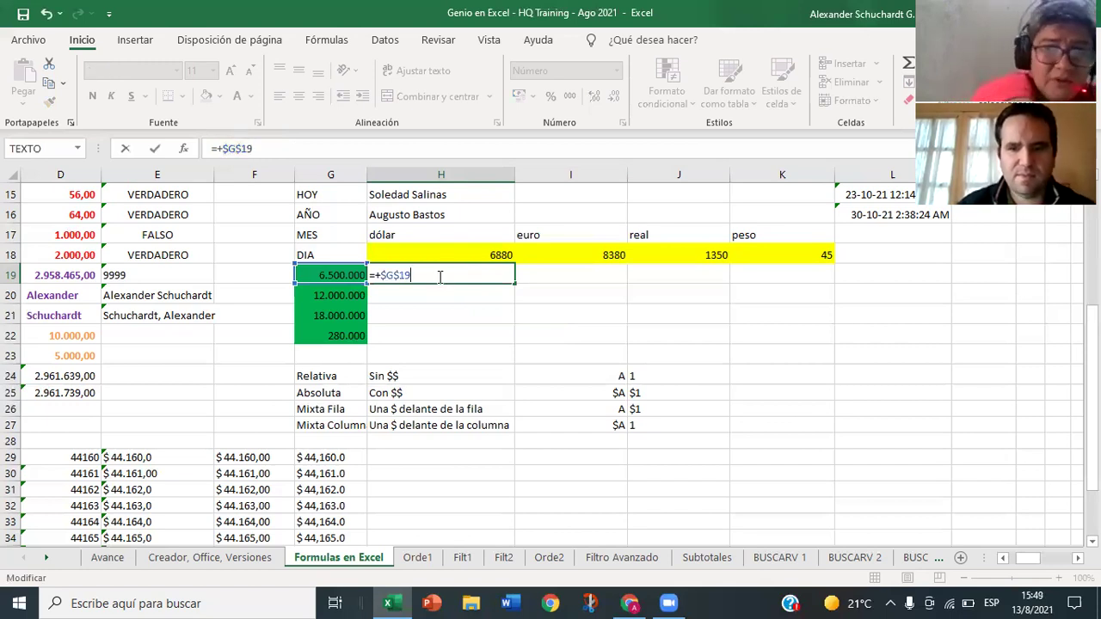
type("/")
left_click(499, 254)
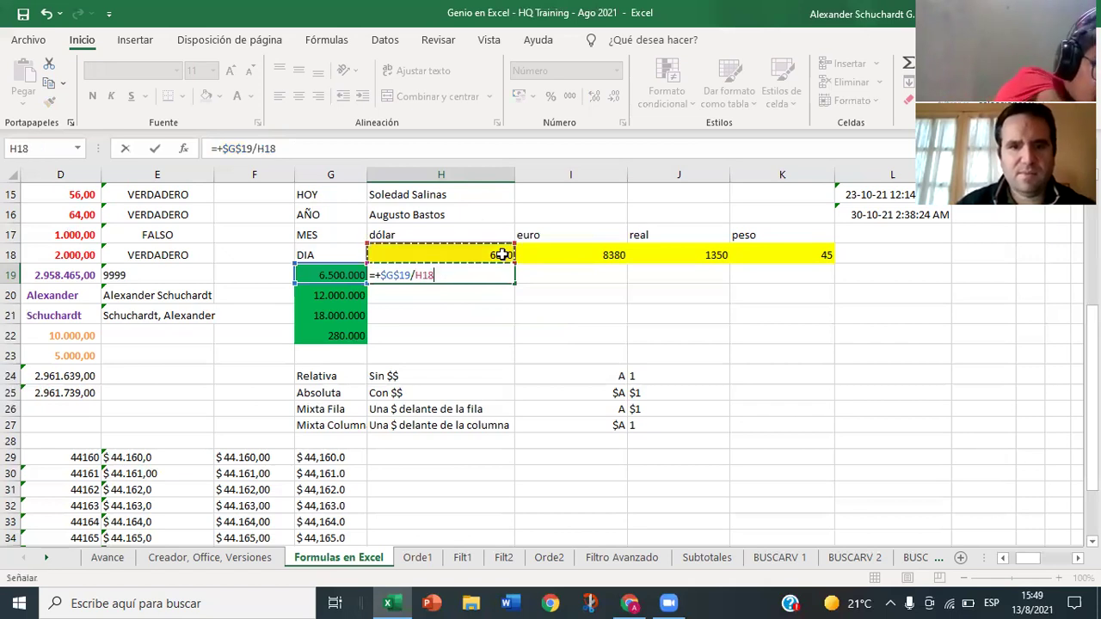
key("Return")
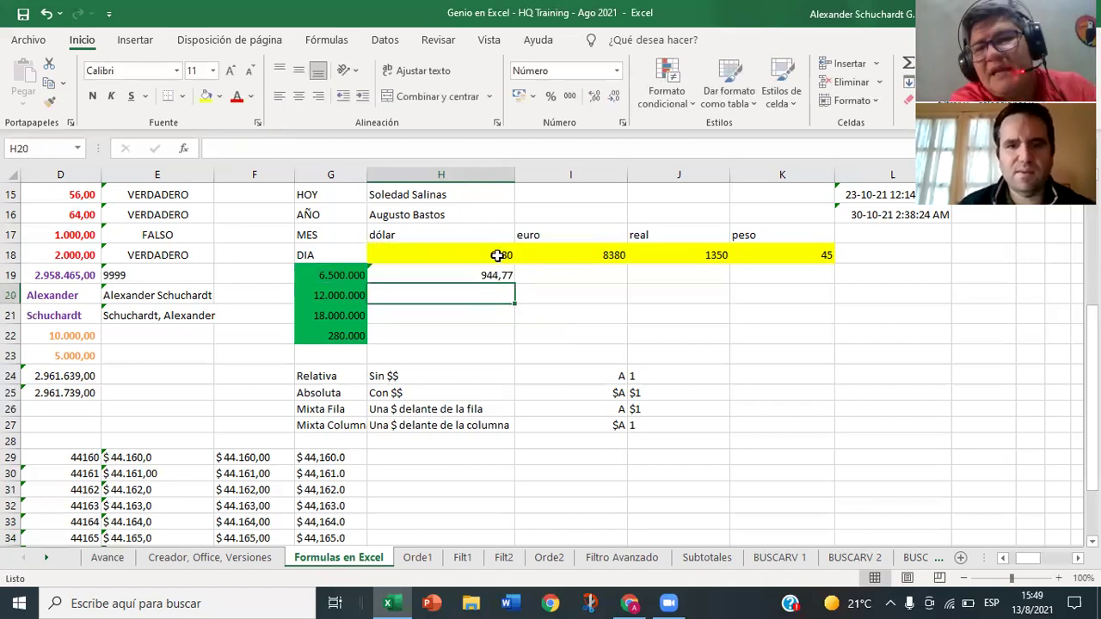
Step: Change the first reference in H19 to fix only its column, so the formula reads =+$G19/H18
left_click(485, 276)
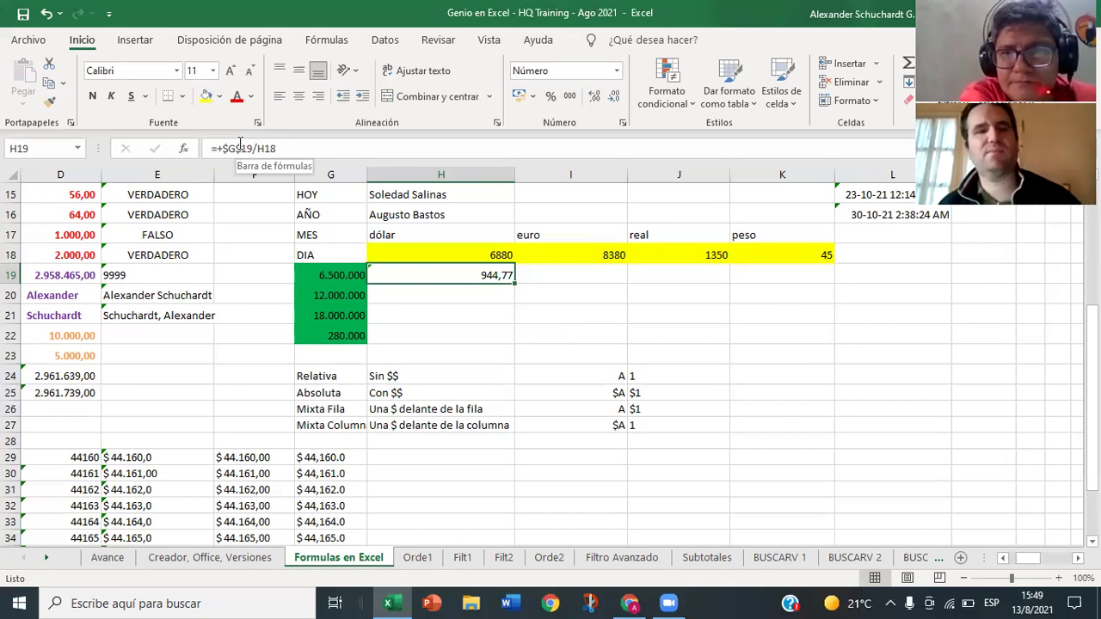
left_click(239, 148)
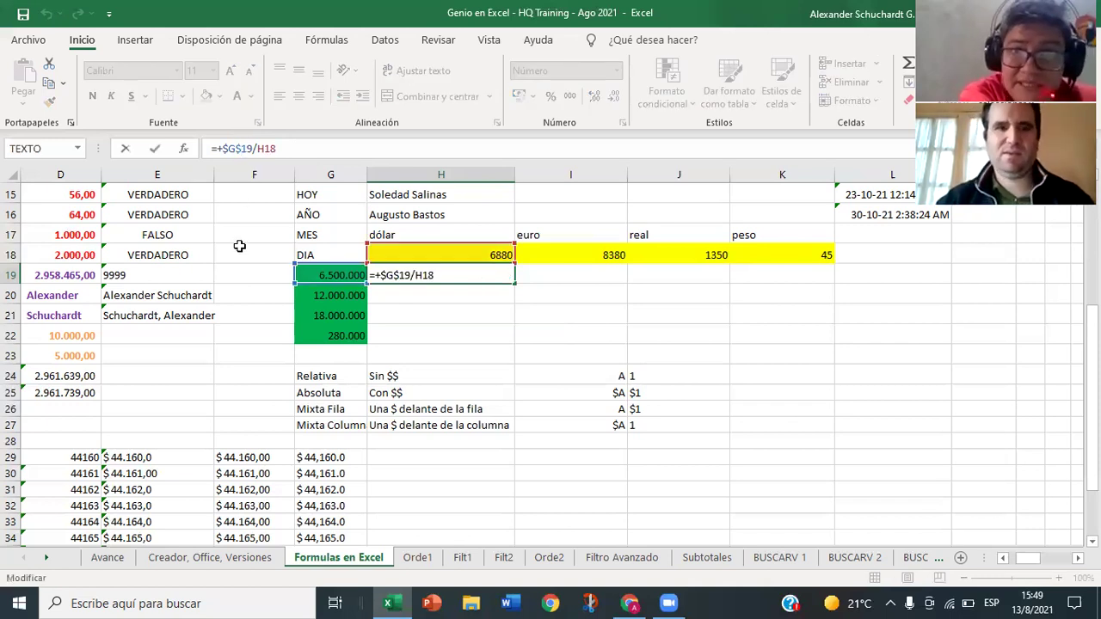
key("Return")
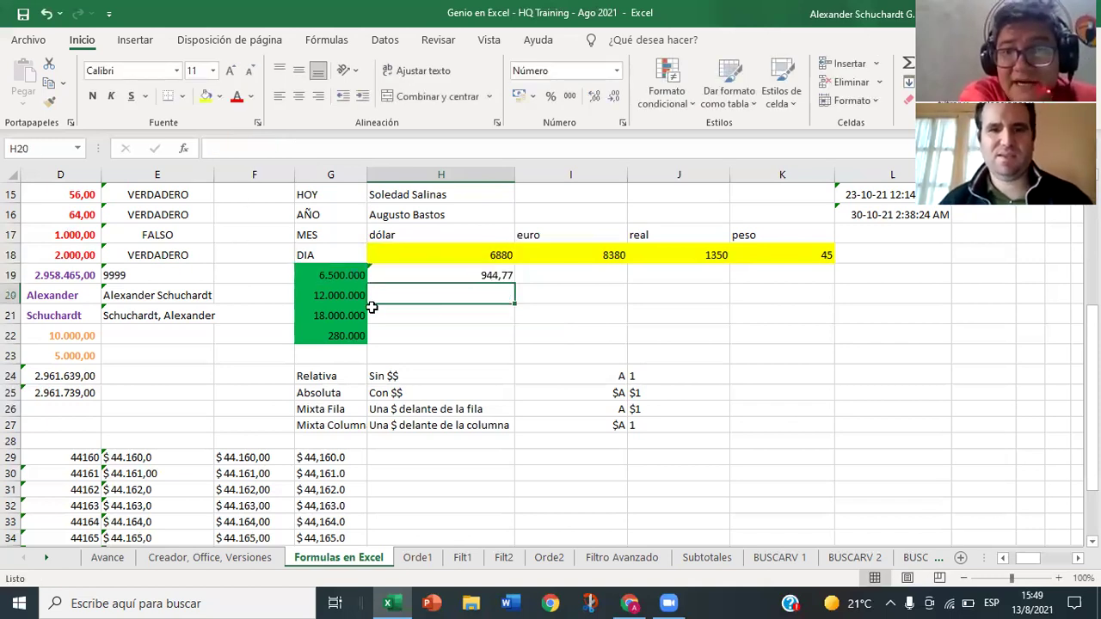
left_click(436, 274)
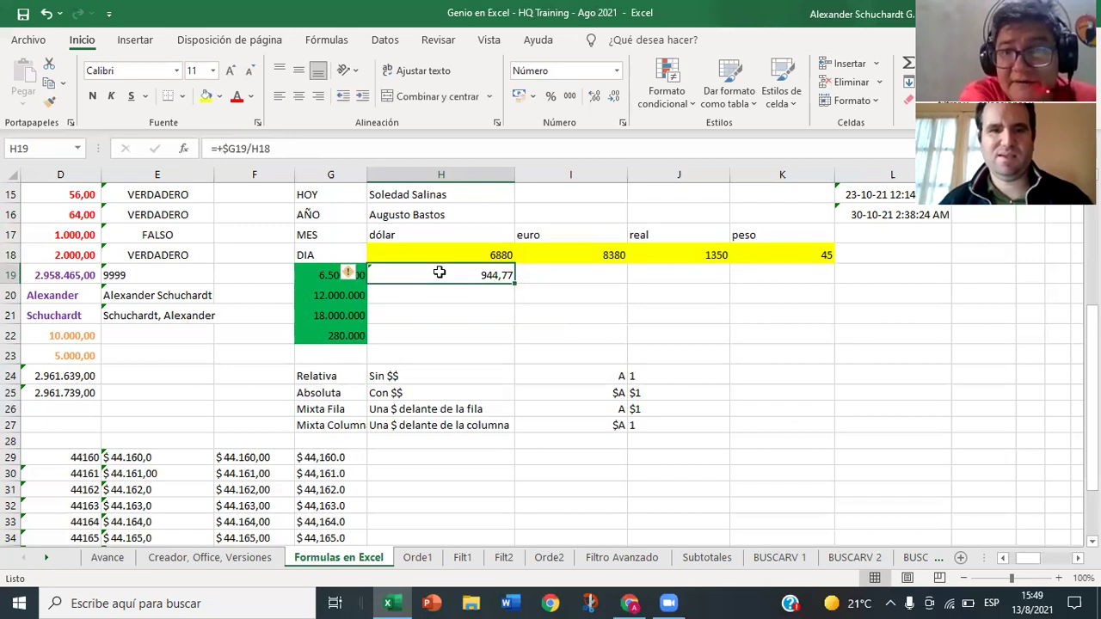
left_click(258, 148)
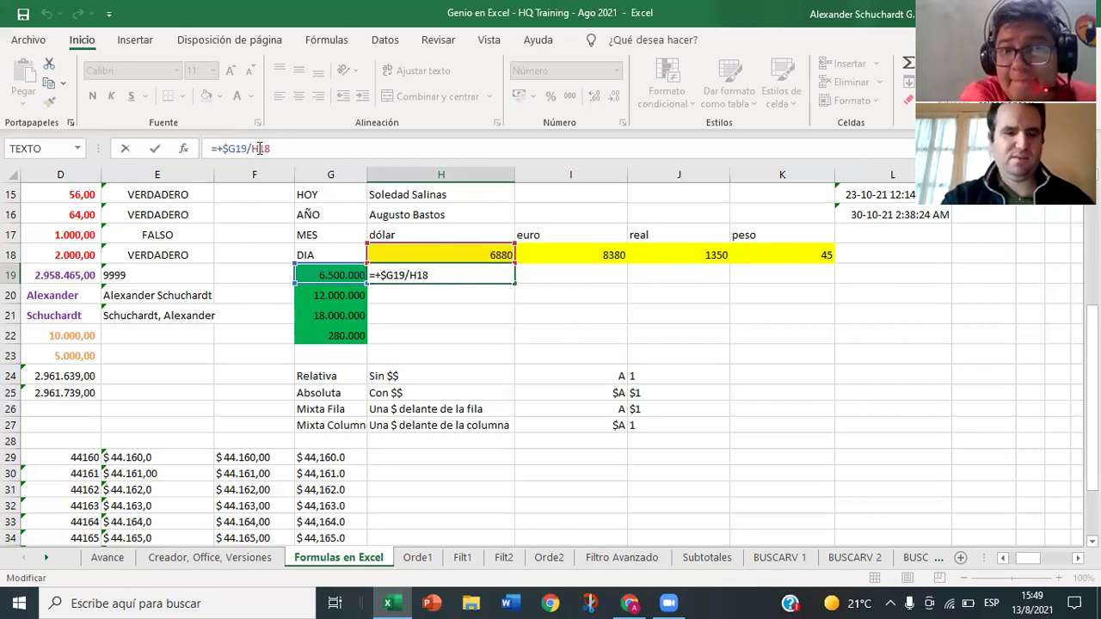
key("super+p")
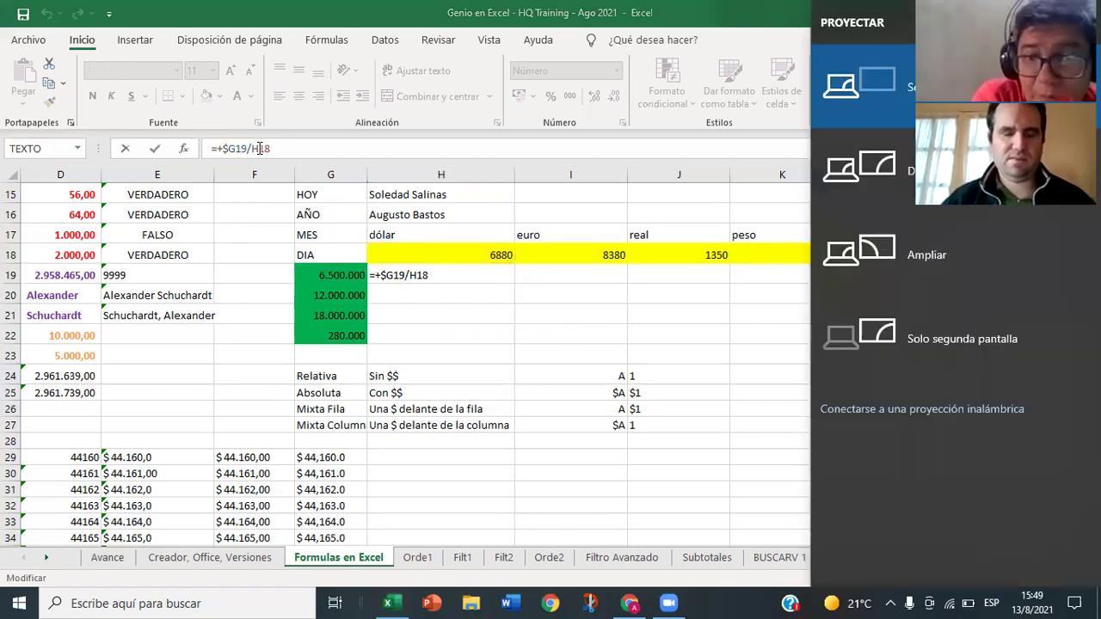
key("Escape")
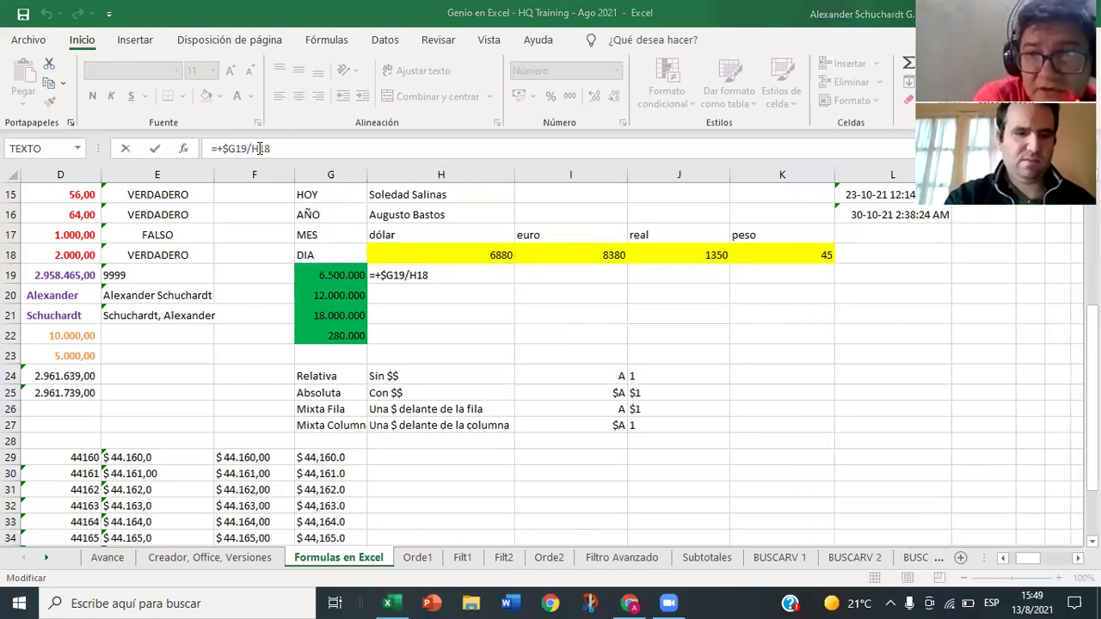
key("super+p")
key("Escape")
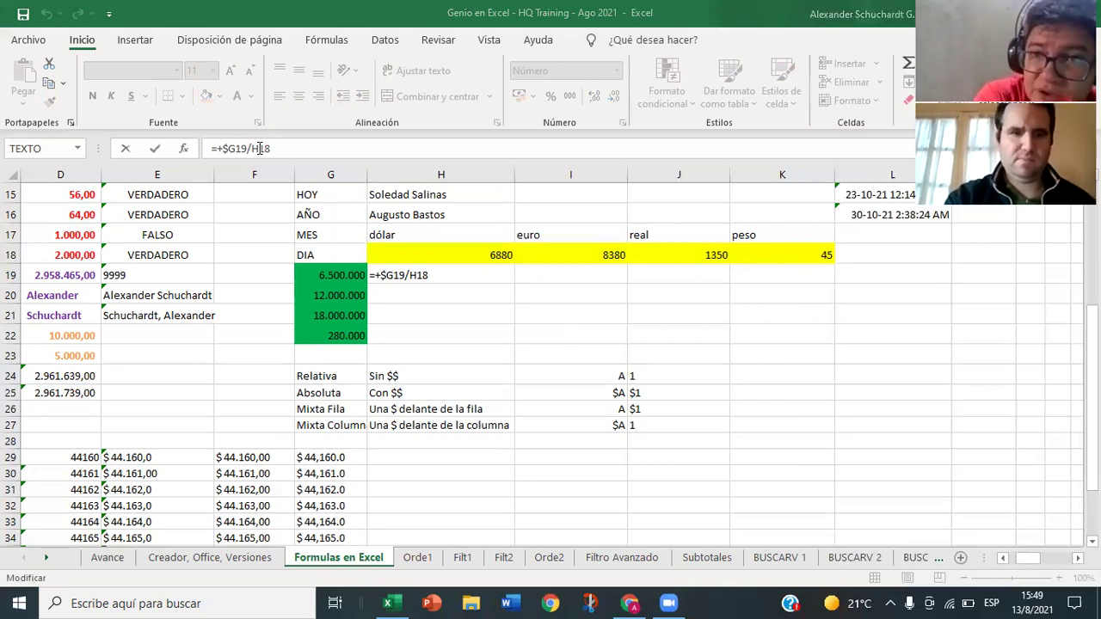
key("super+p")
key("Escape")
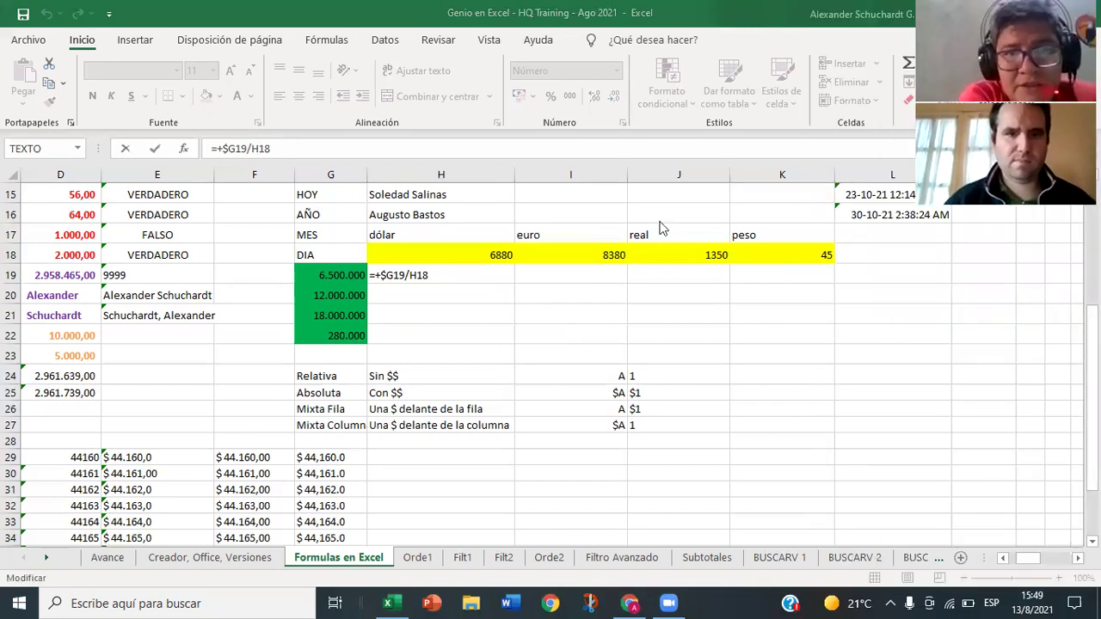
Step: Add dollar signs to make the H18 reference absolute in H19, so the formula reads =+$G19/$H$18
left_click(419, 274)
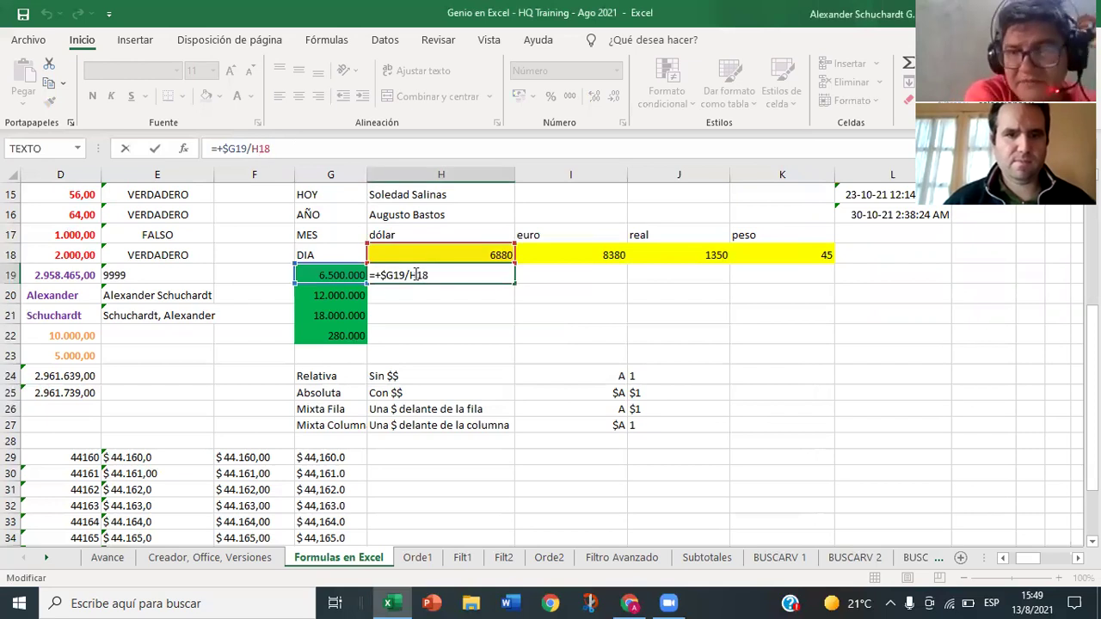
type("$")
key("Left")
type("$")
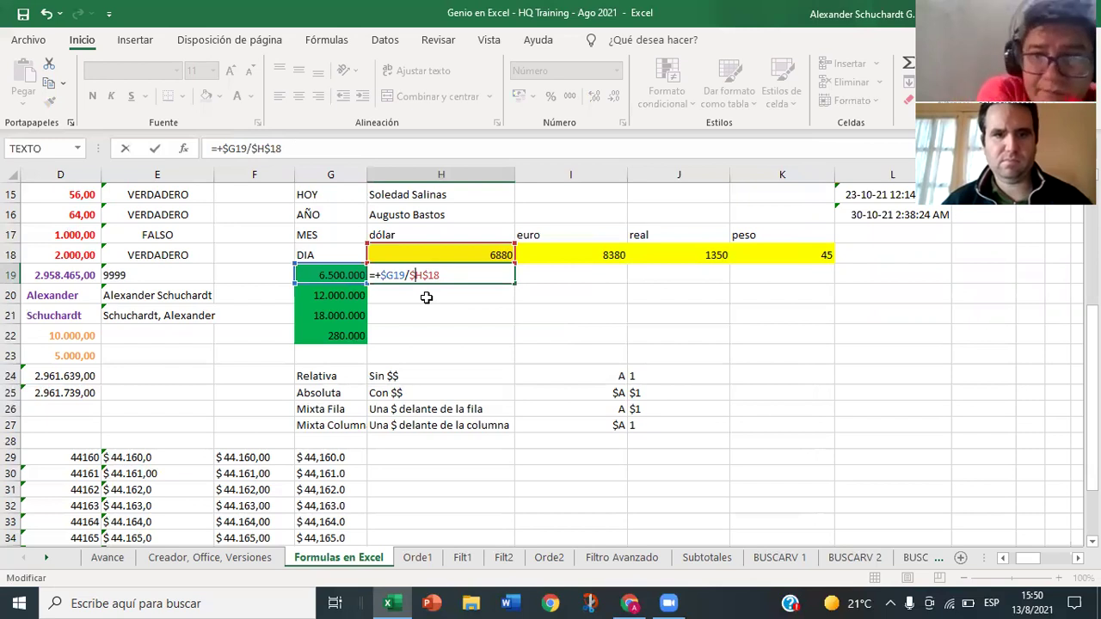
key("Return")
left_click(453, 272)
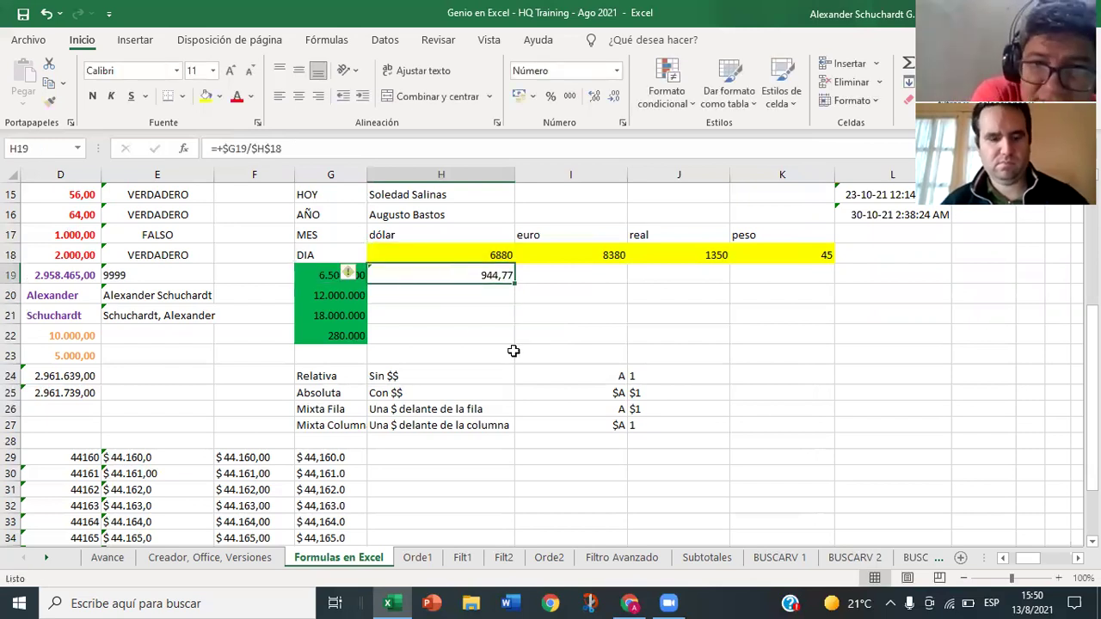
Step: Copy the H19 formula down through H22, and open H22's formula to check its references
key("ctrl+c")
key("shift+Down")
key("shift+Down")
key("shift+Down")
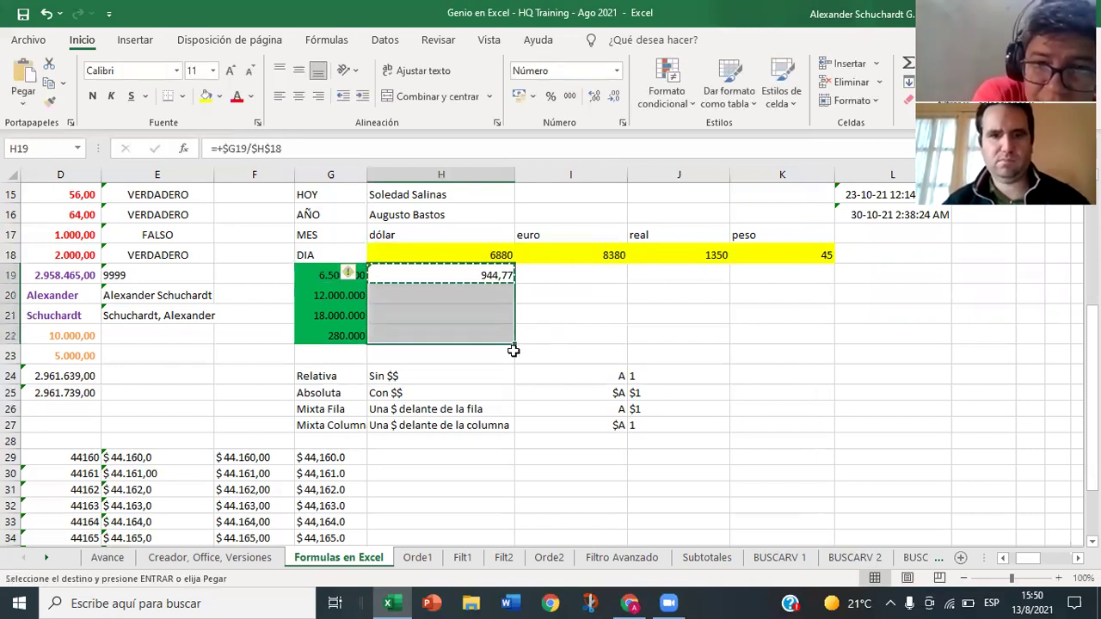
key("ctrl+v")
left_click(500, 335)
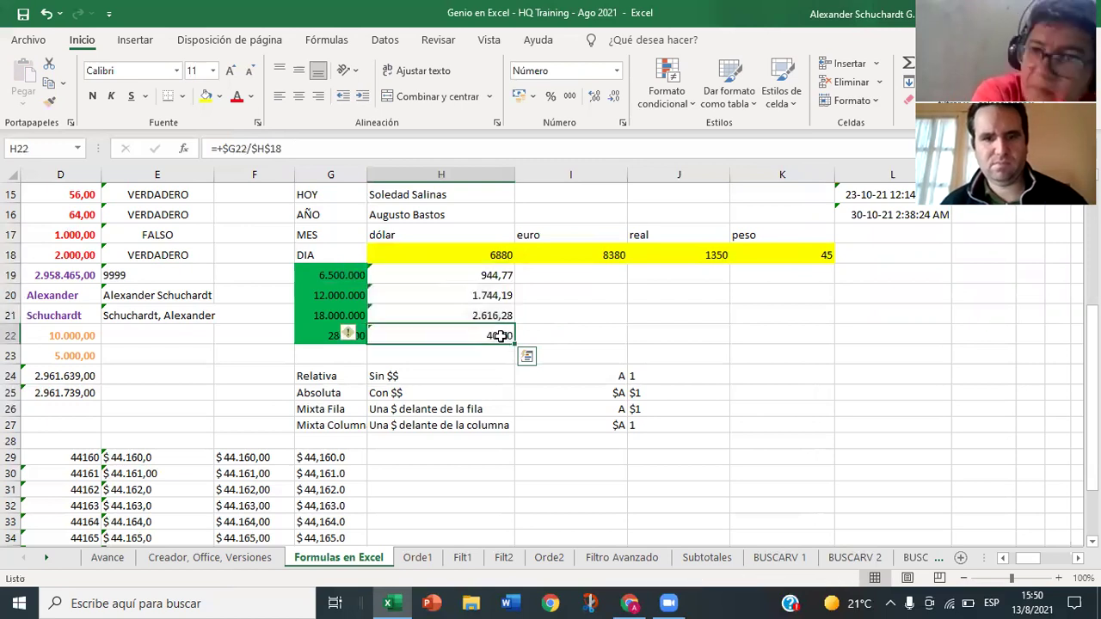
double_click(500, 335)
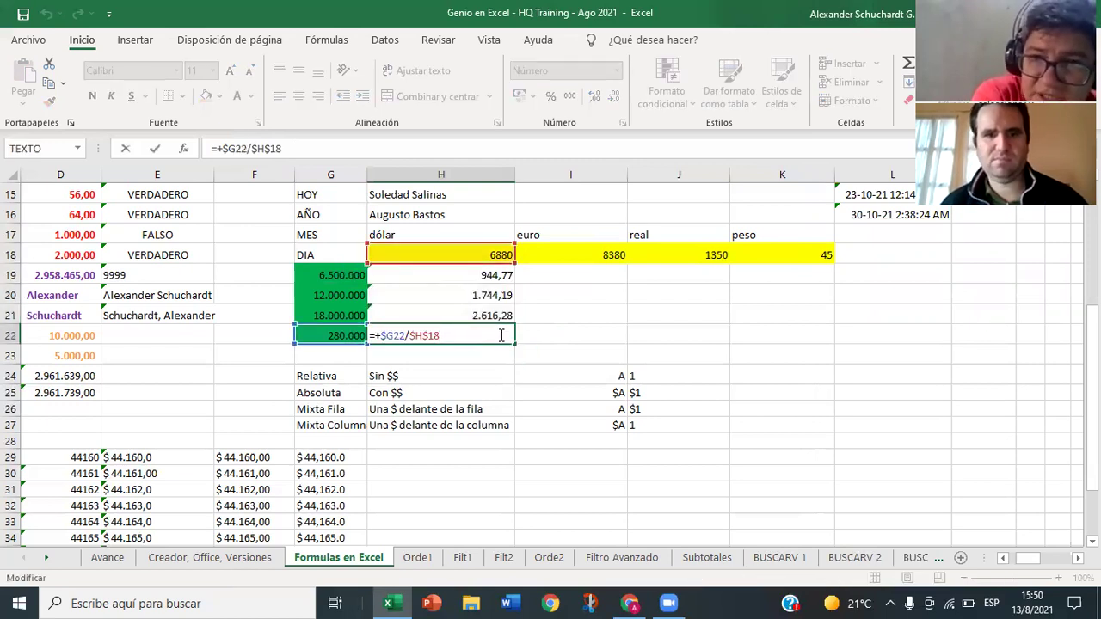
Step: Check how the amount and rate references change in the copied formulas of H20, H21 and H22
key("Return")
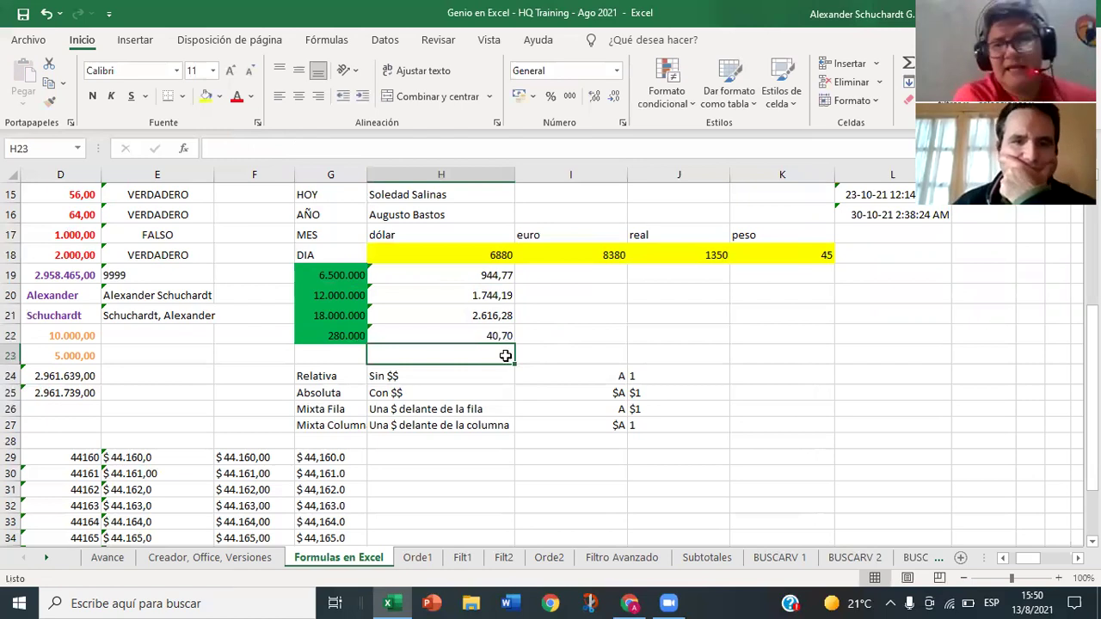
double_click(500, 295)
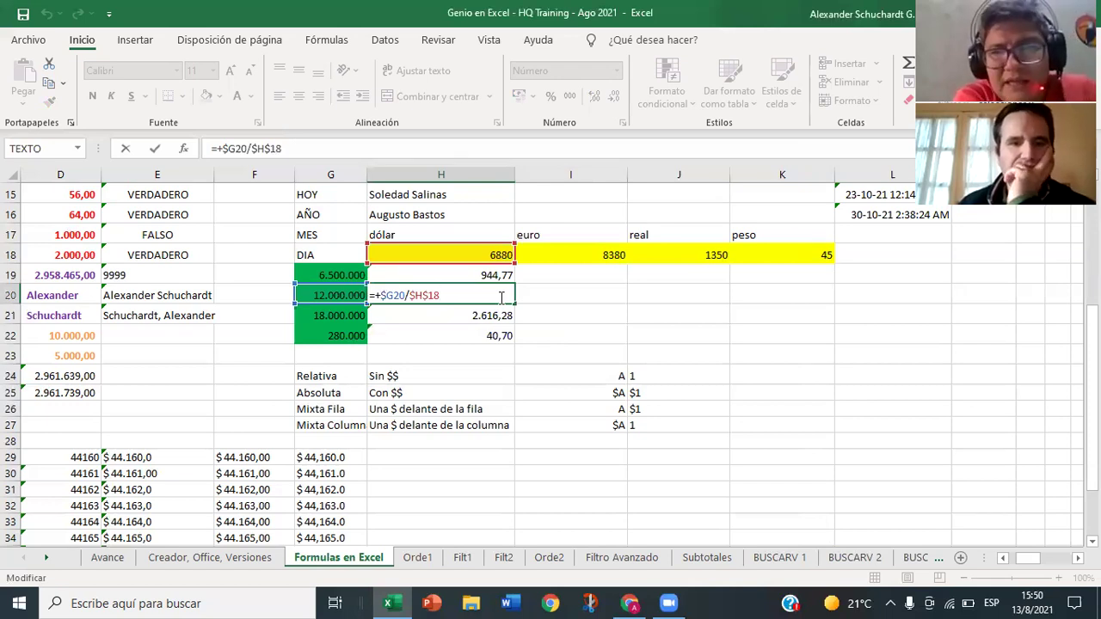
key("Return")
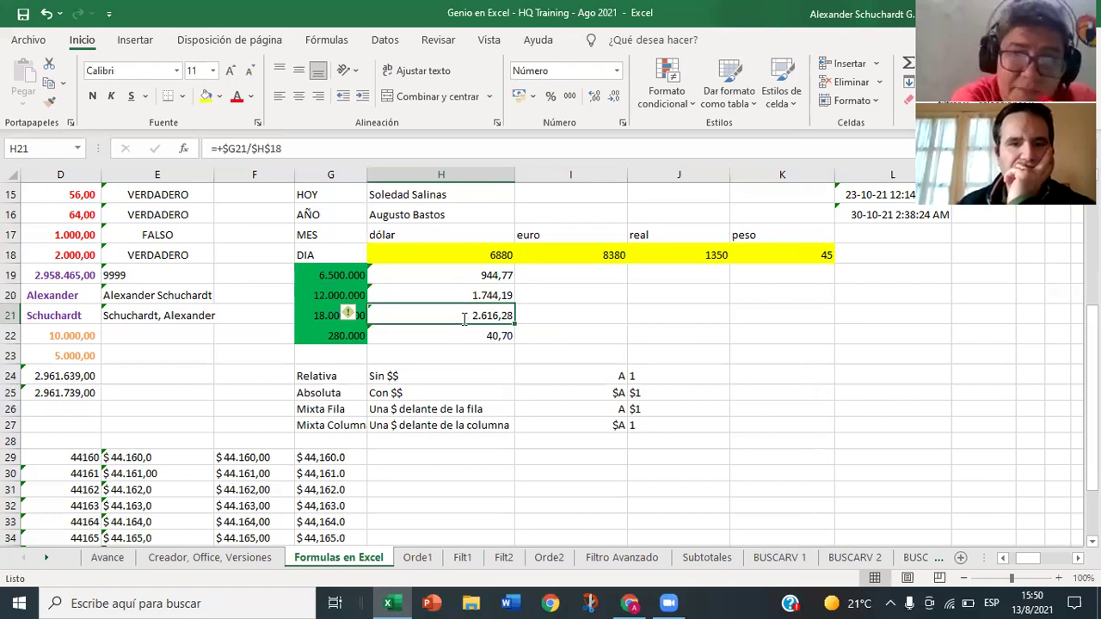
double_click(464, 319)
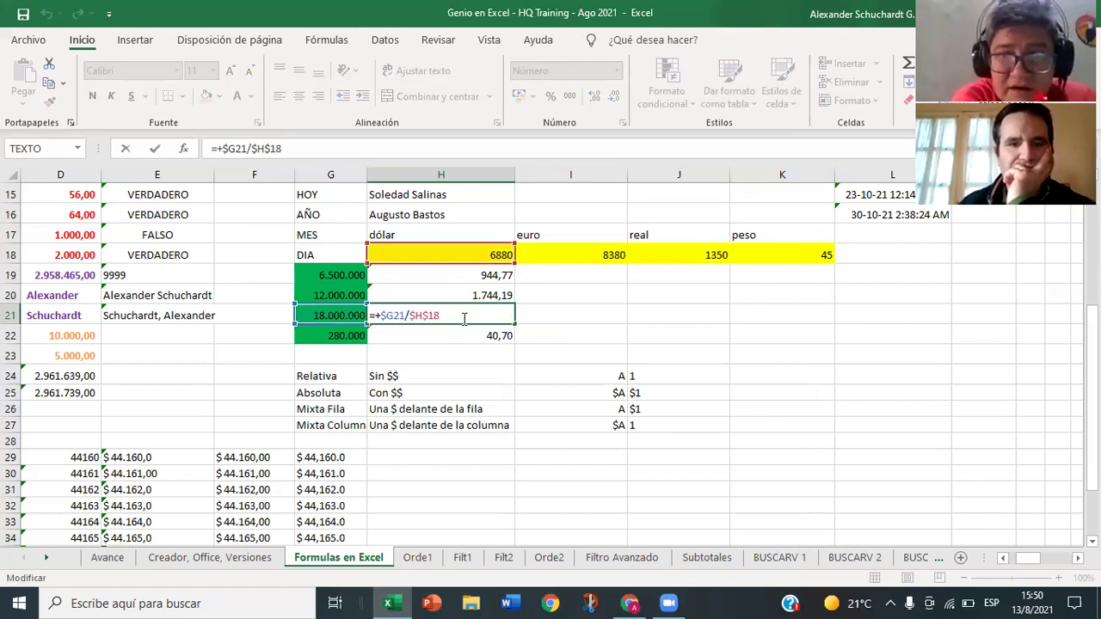
key("Return")
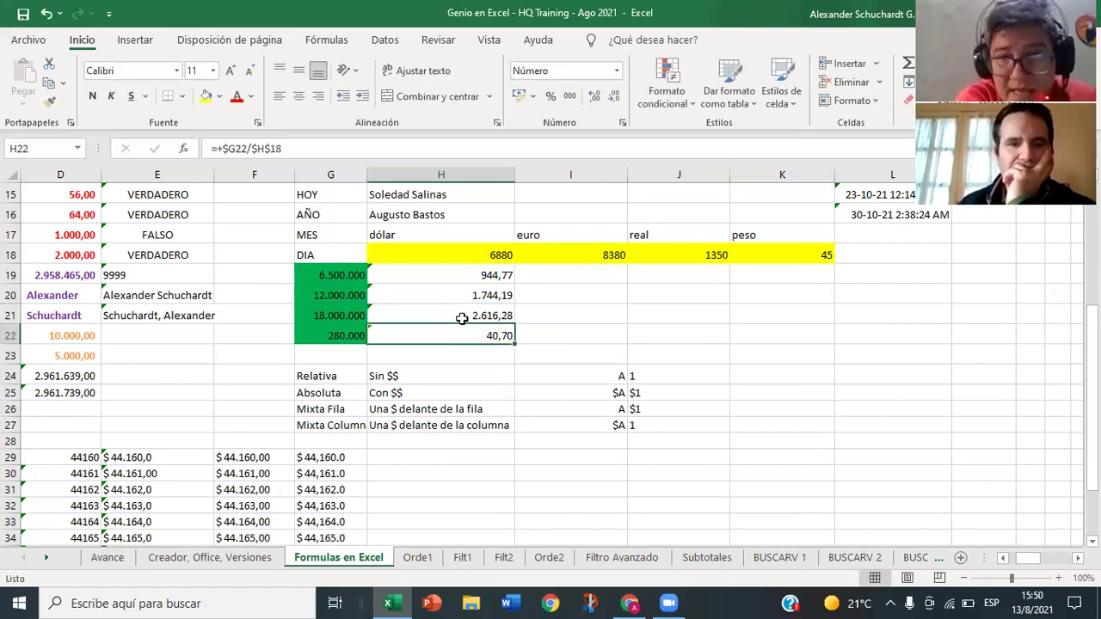
double_click(473, 333)
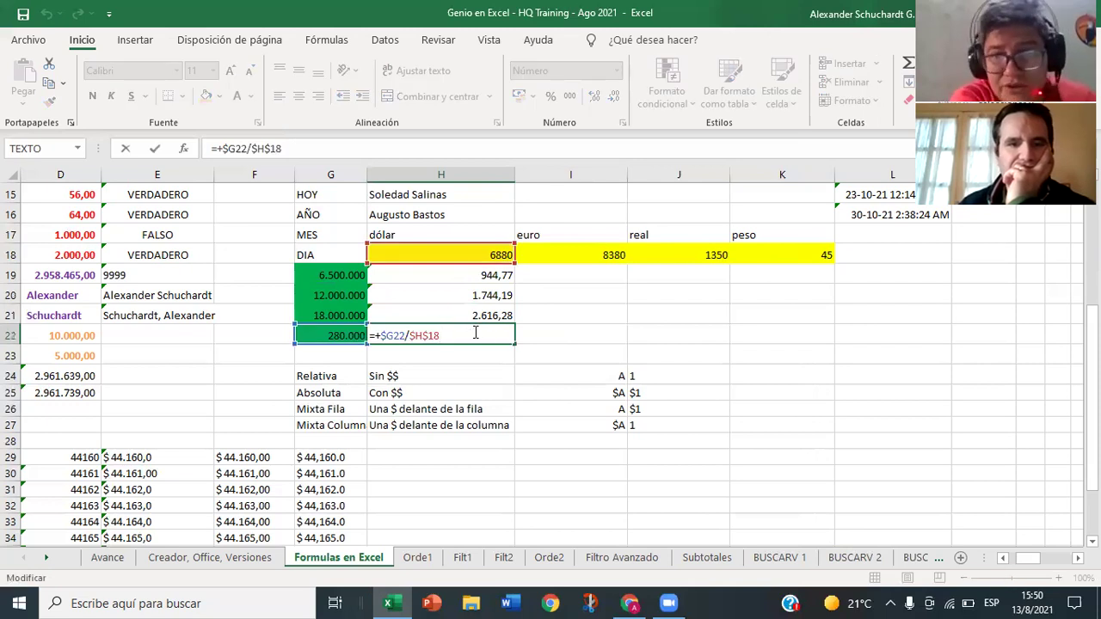
key("Return")
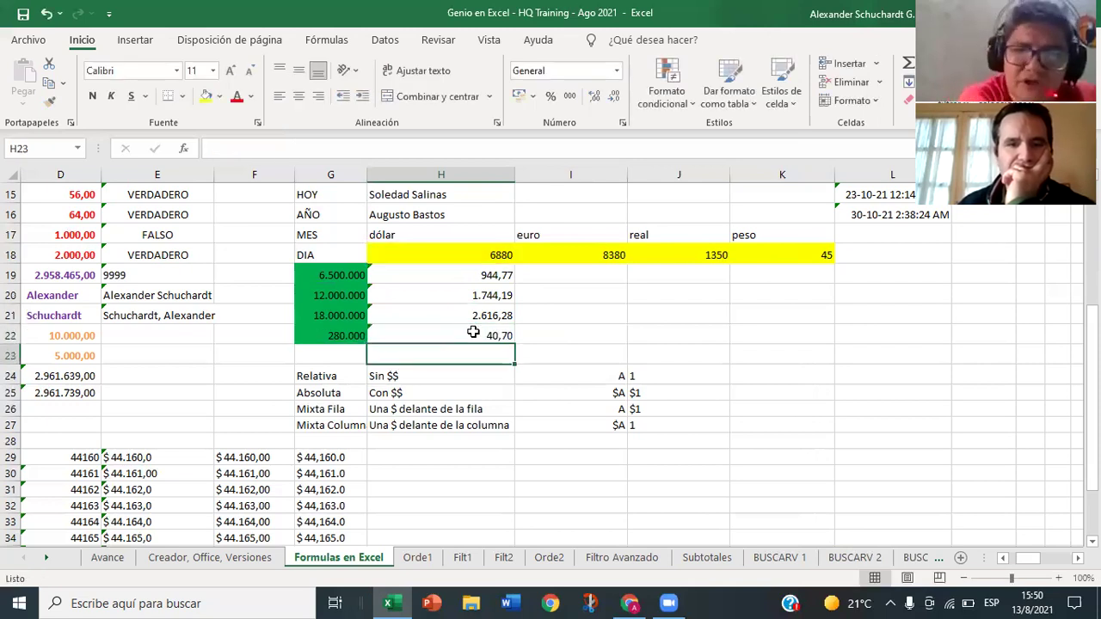
double_click(473, 332)
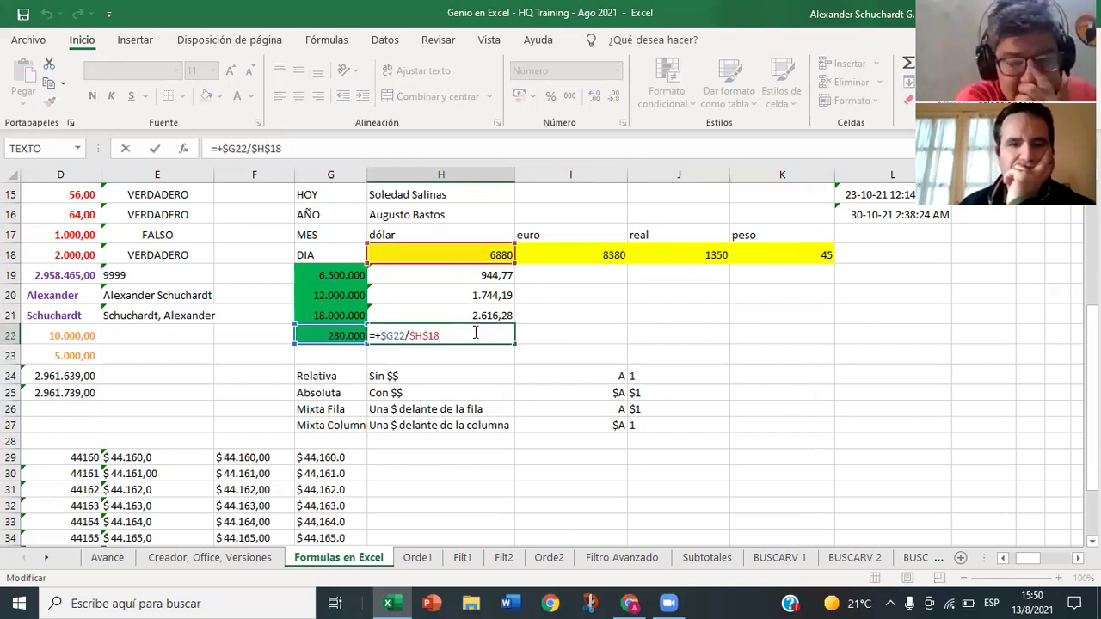
key("Return")
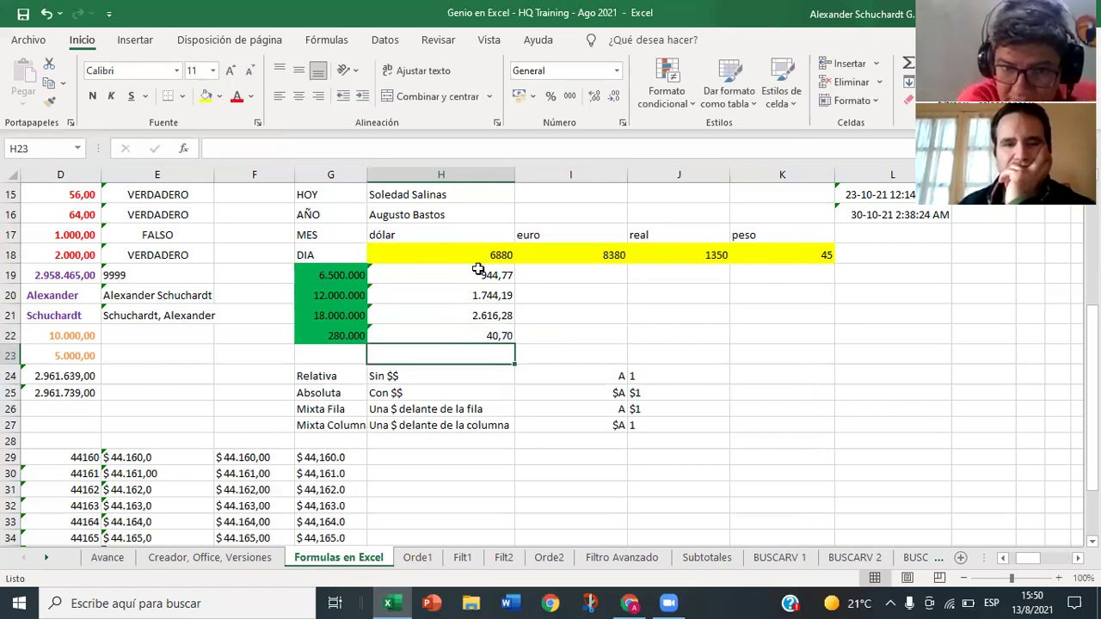
Step: Edit the H19 formula to make the G19 reference absolute and the H18 reference relative, so it reads =+$G$19/H18
left_click_drag(478, 272, 483, 337)
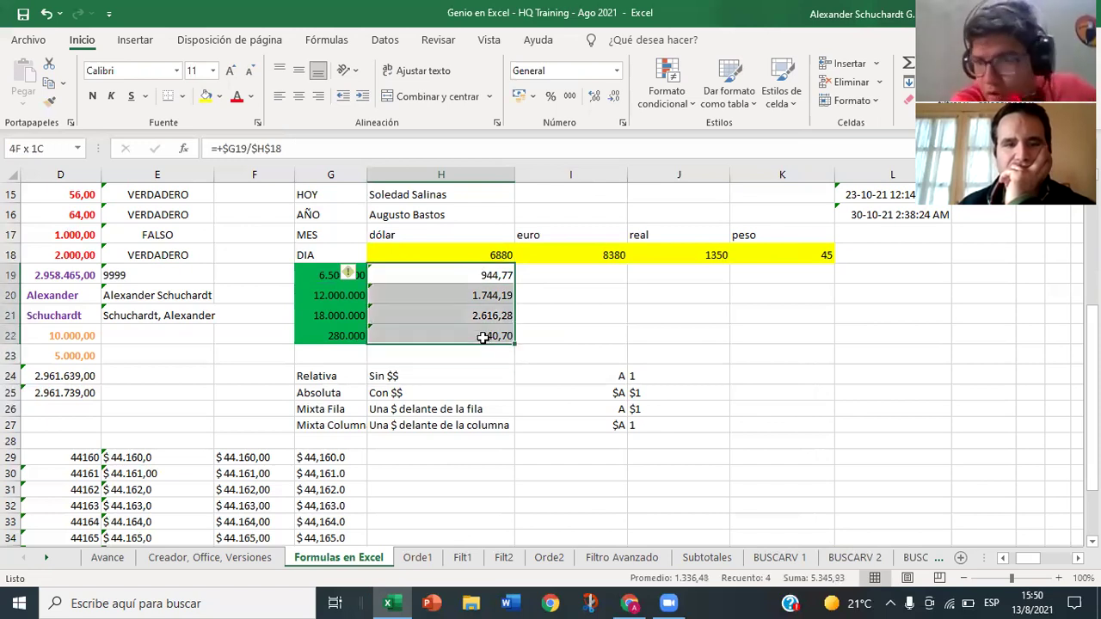
left_click_drag(483, 337, 483, 337)
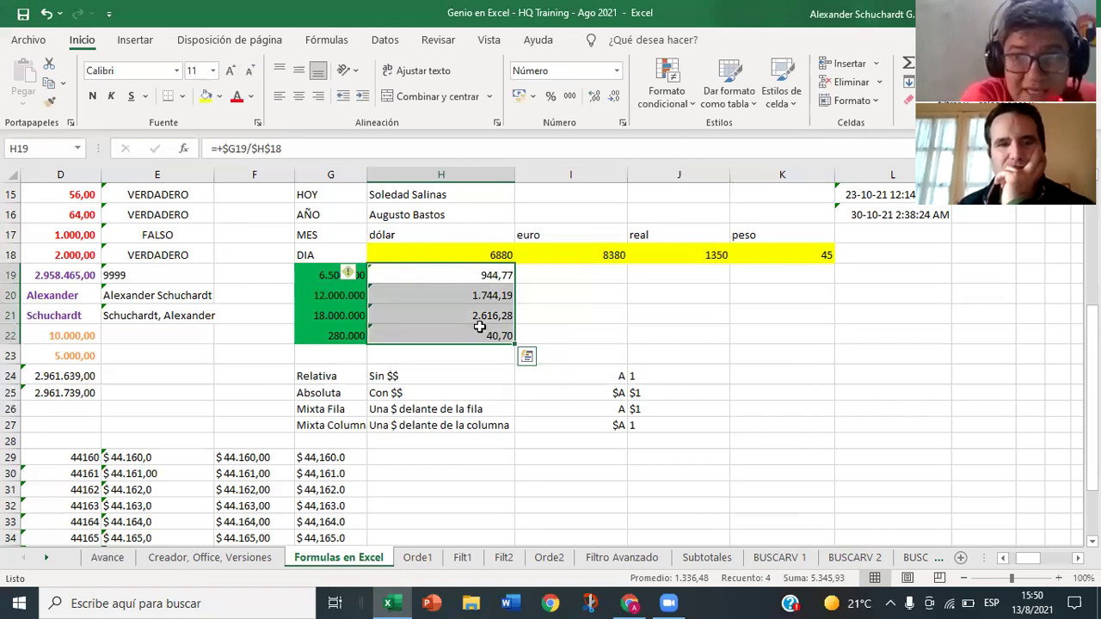
left_click(234, 148)
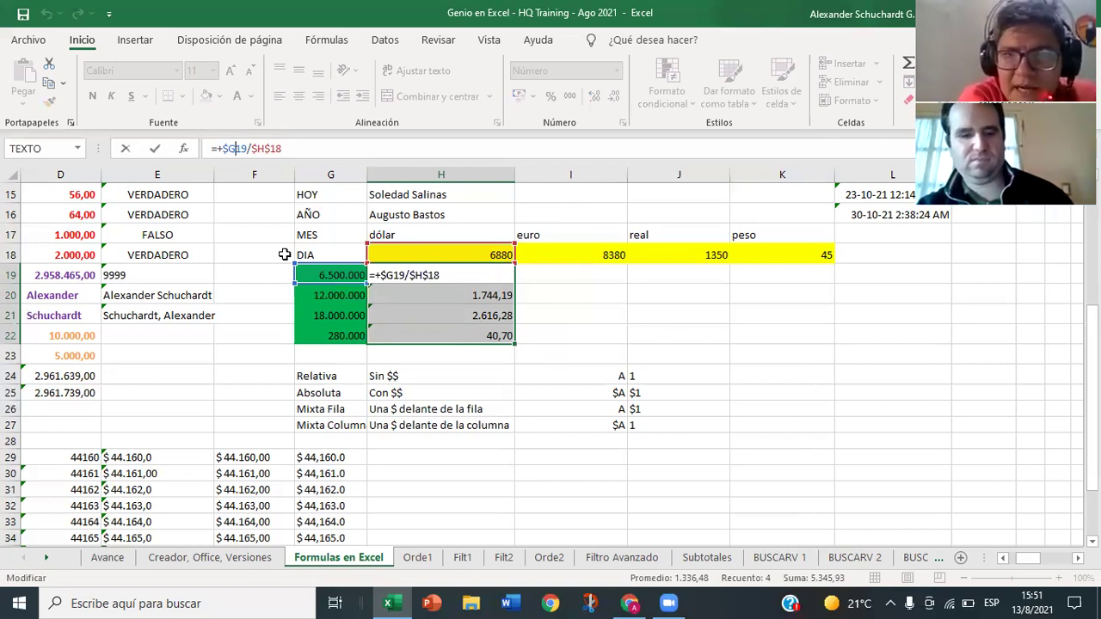
type("$")
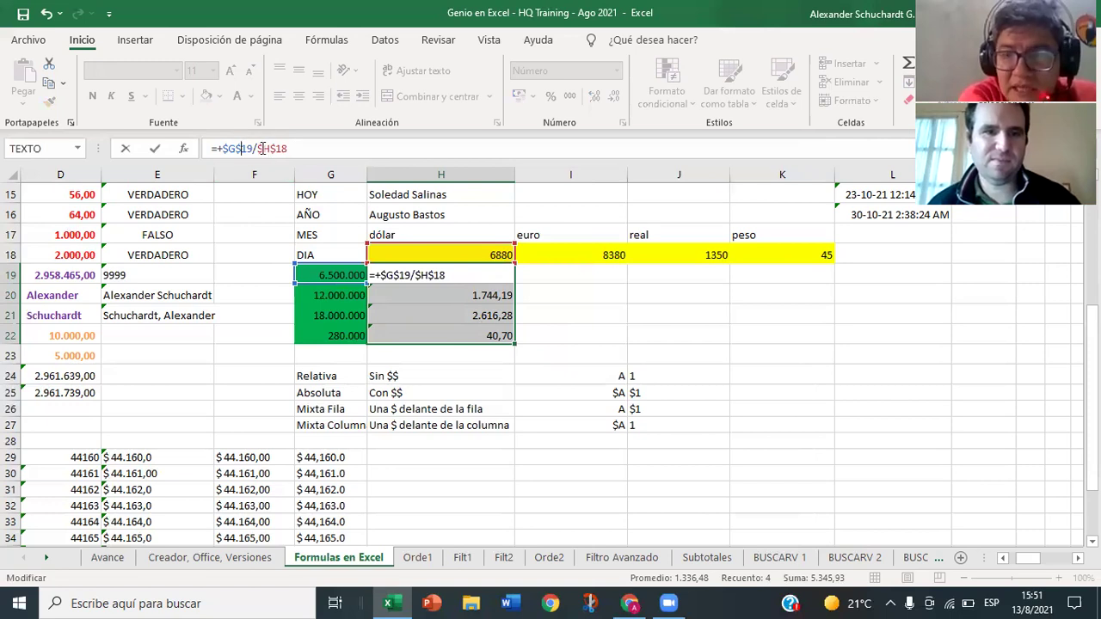
key("BackSpace")
key("Right")
key("Right")
key("BackSpace")
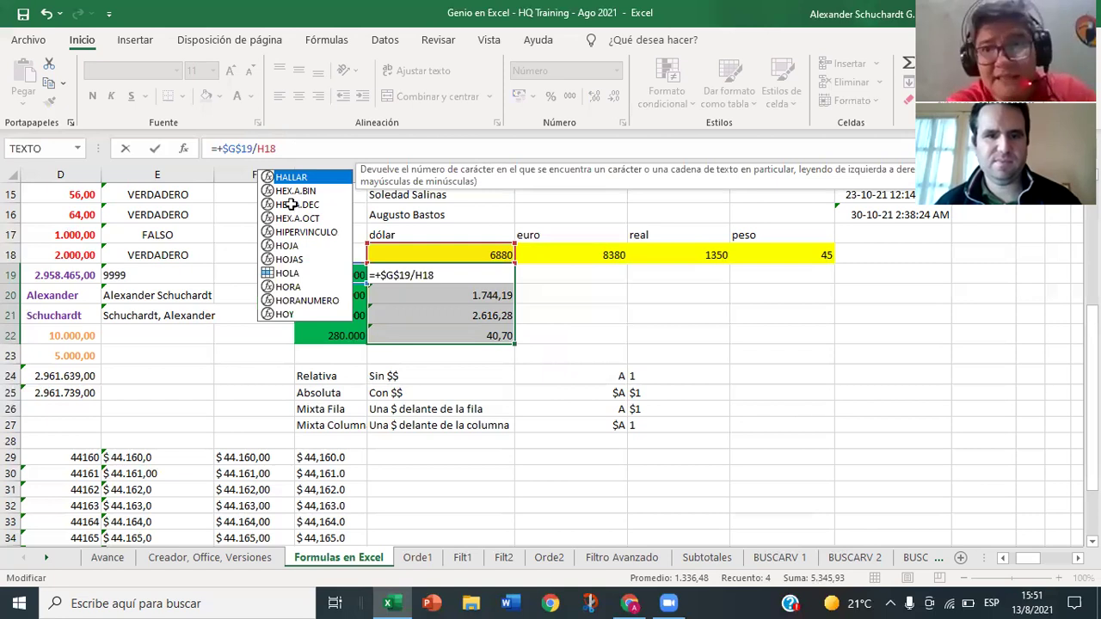
key("ctrl+Return")
Step: Copy the H19 formula across row 19 through K19 to cover the euro, real and peso rates
left_click(497, 272)
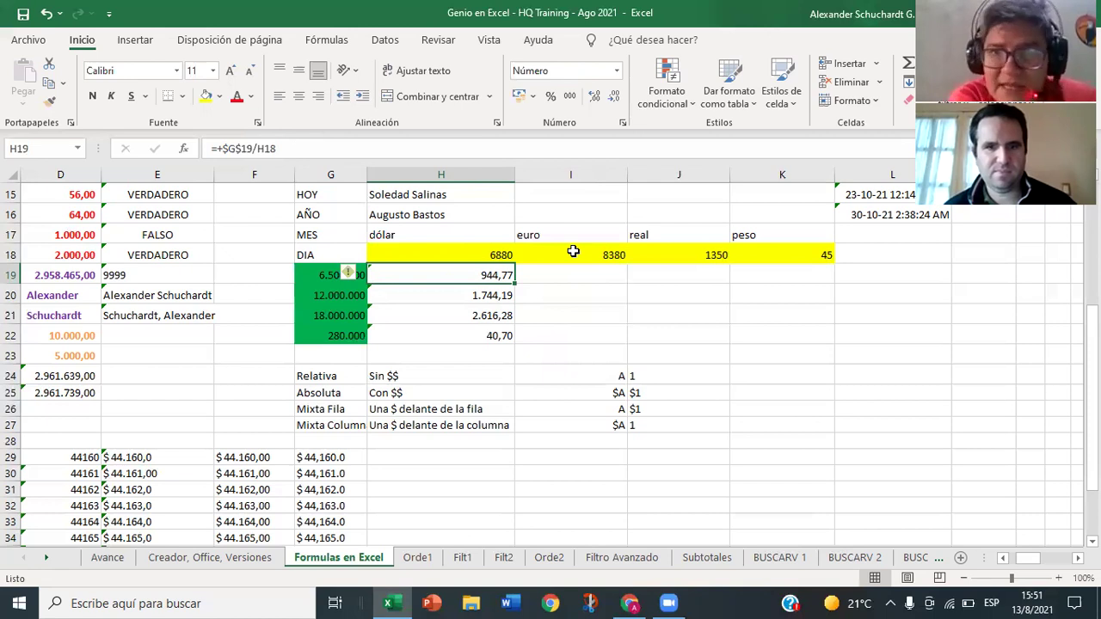
key("ctrl+c")
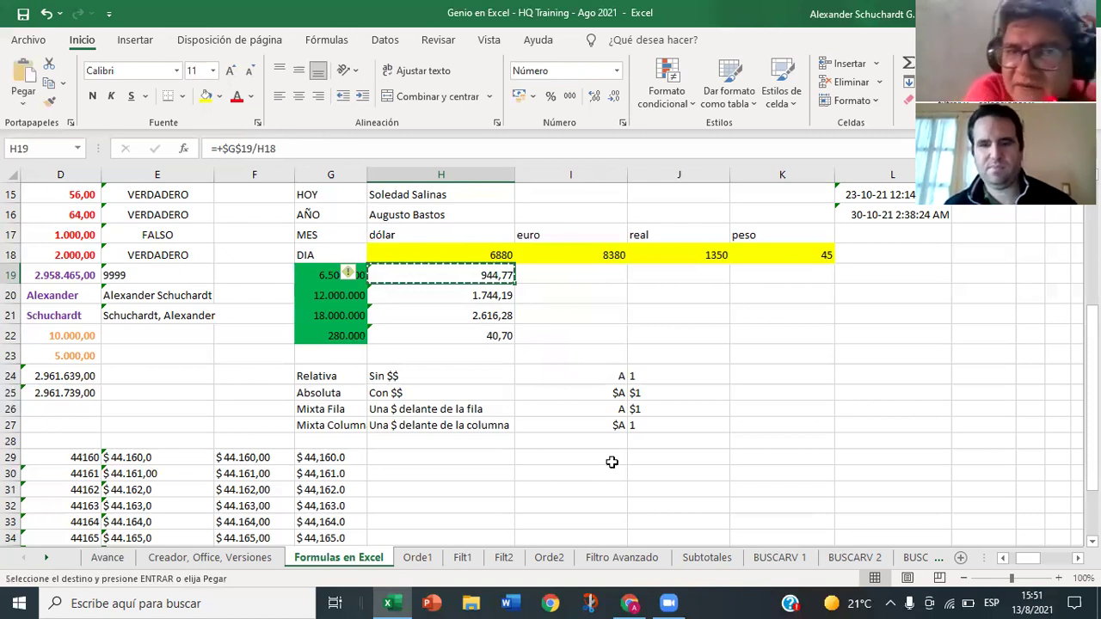
key("shift+Right")
key("shift+Right")
key("shift+Right")
key("ctrl+v")
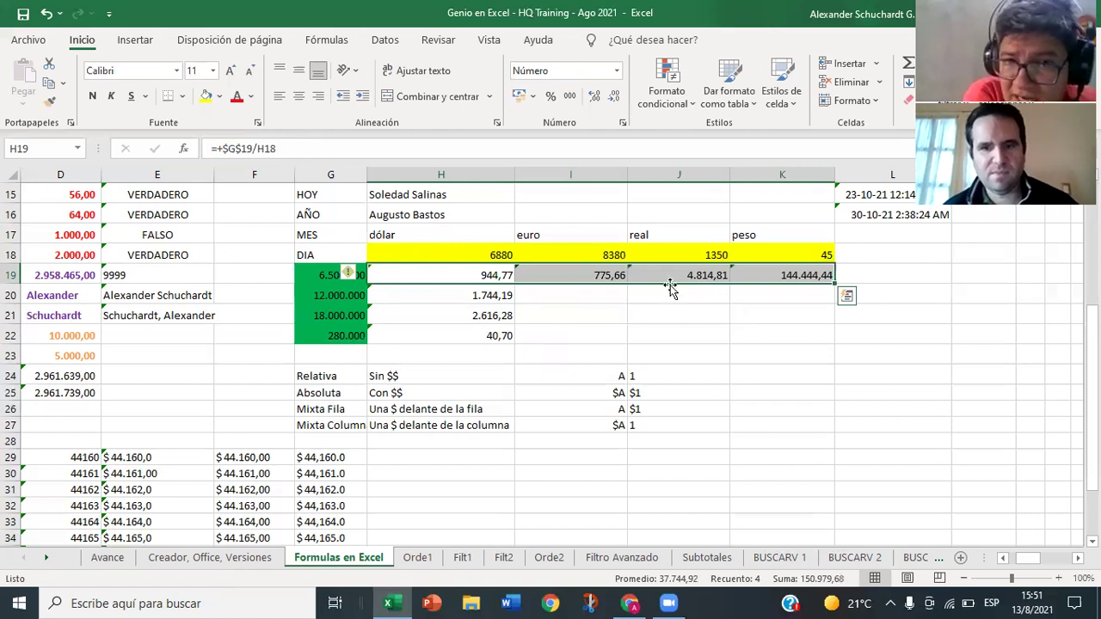
Step: Inspect the copied formulas in I19, J19 and K19 to see which references shift with the currency column
left_click(597, 275)
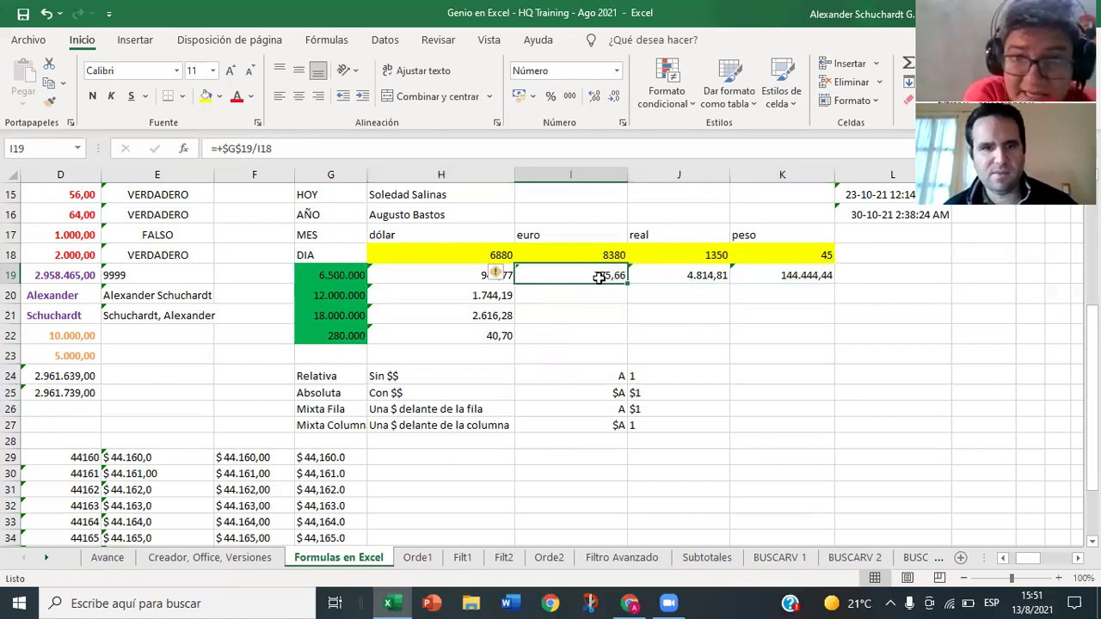
left_click(679, 275)
left_click(782, 275)
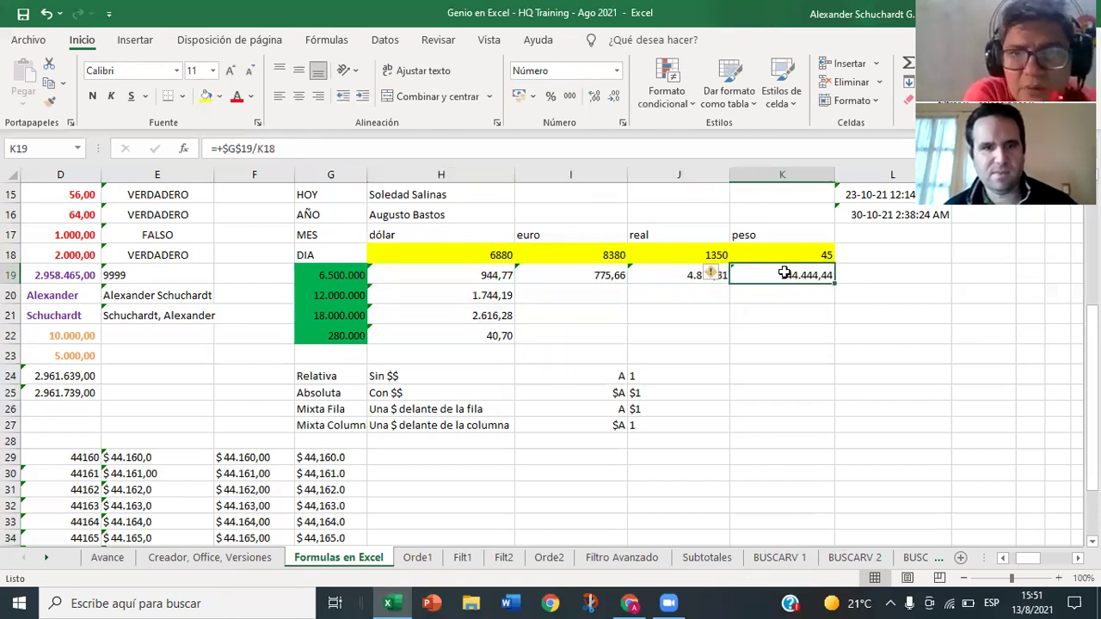
left_click(676, 273)
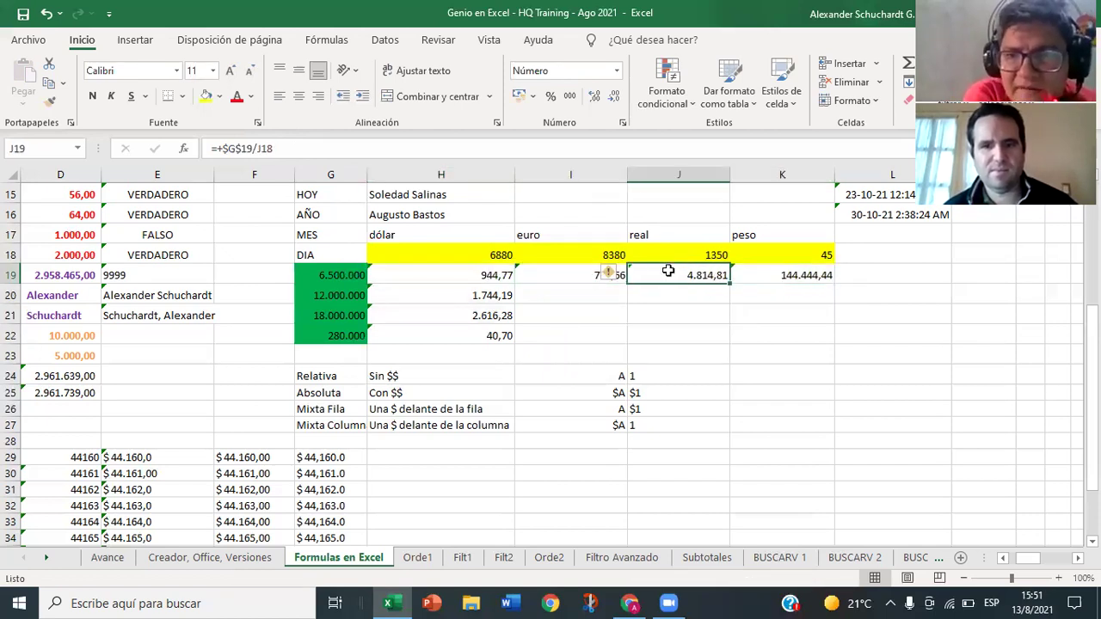
left_click(553, 275)
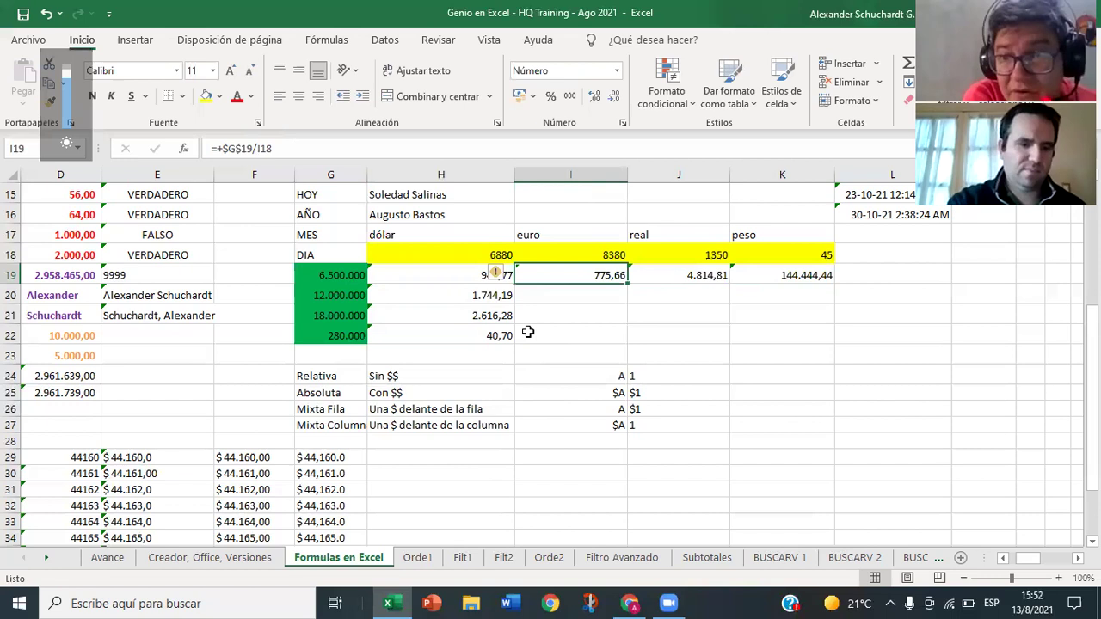
key("F2")
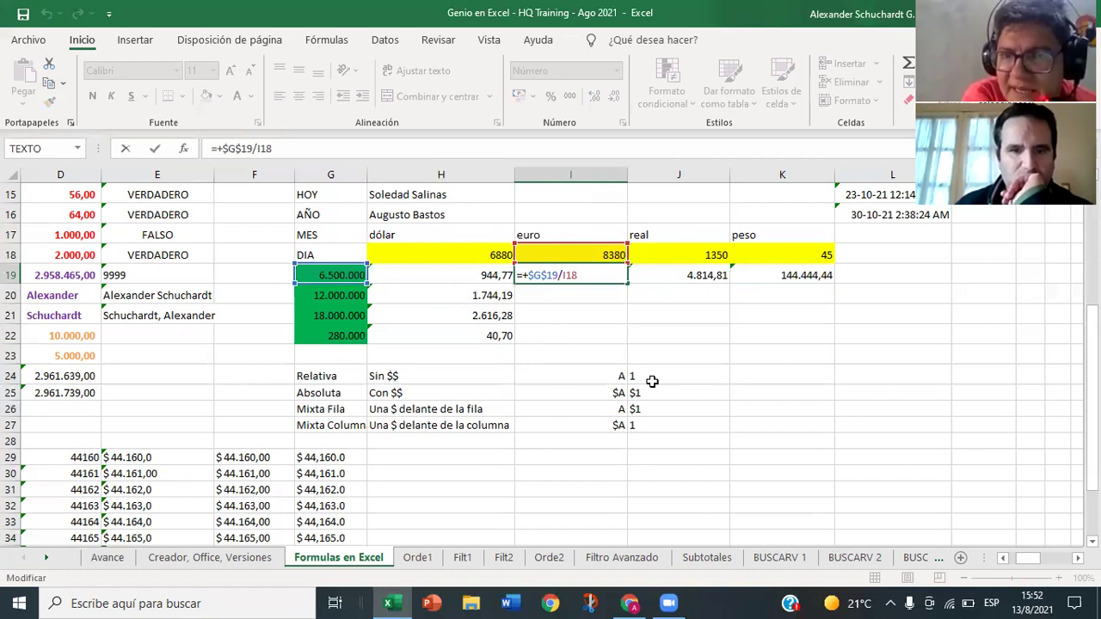
key("Return")
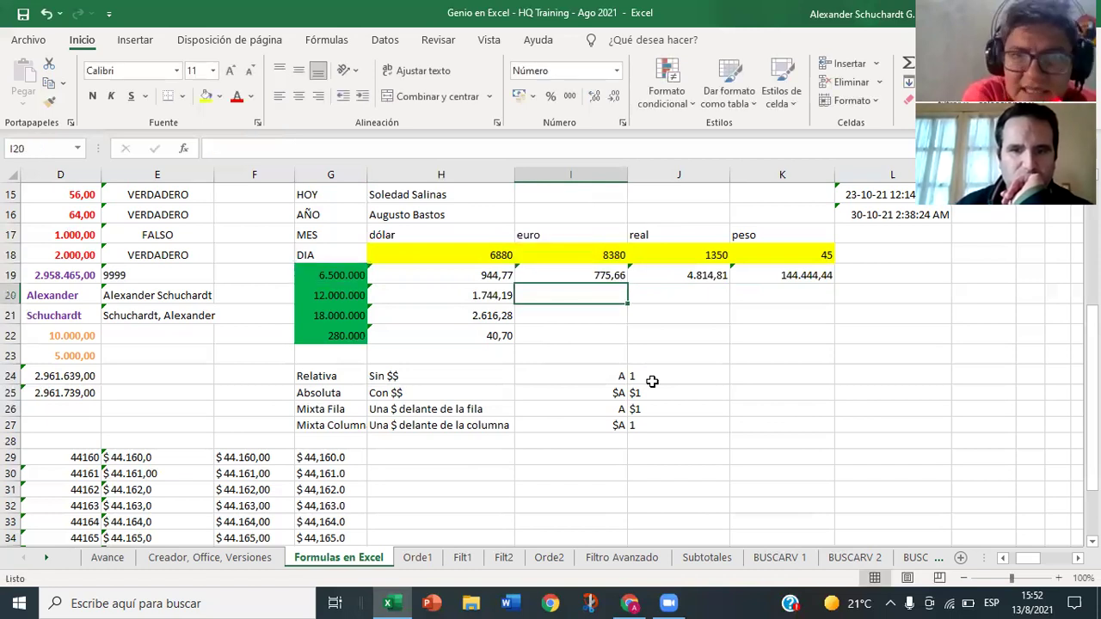
left_click(679, 275)
double_click(678, 275)
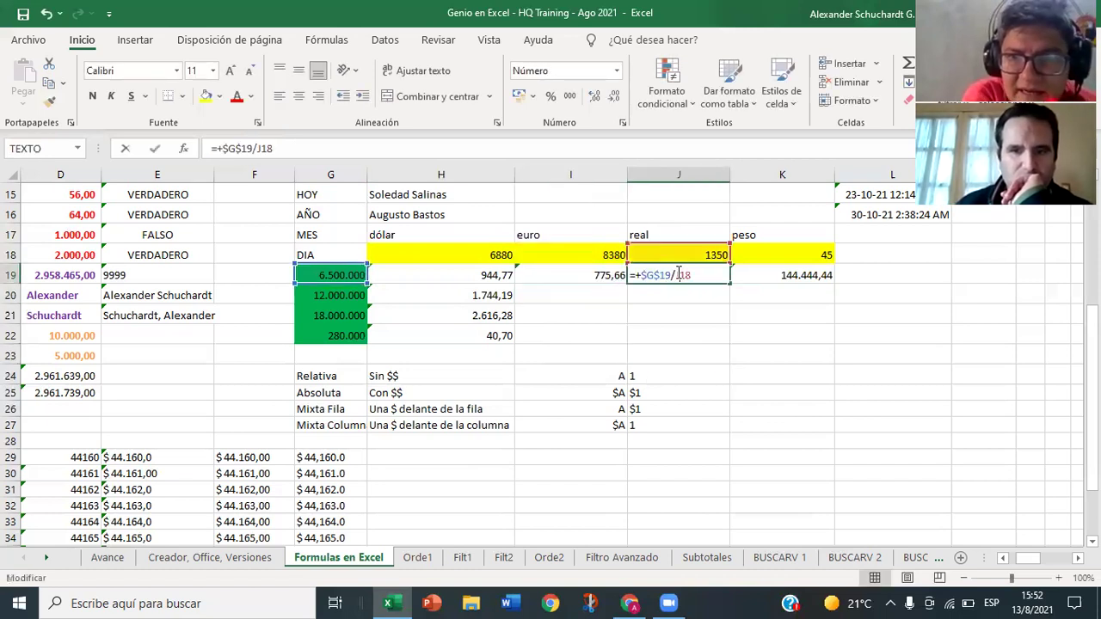
key("Return")
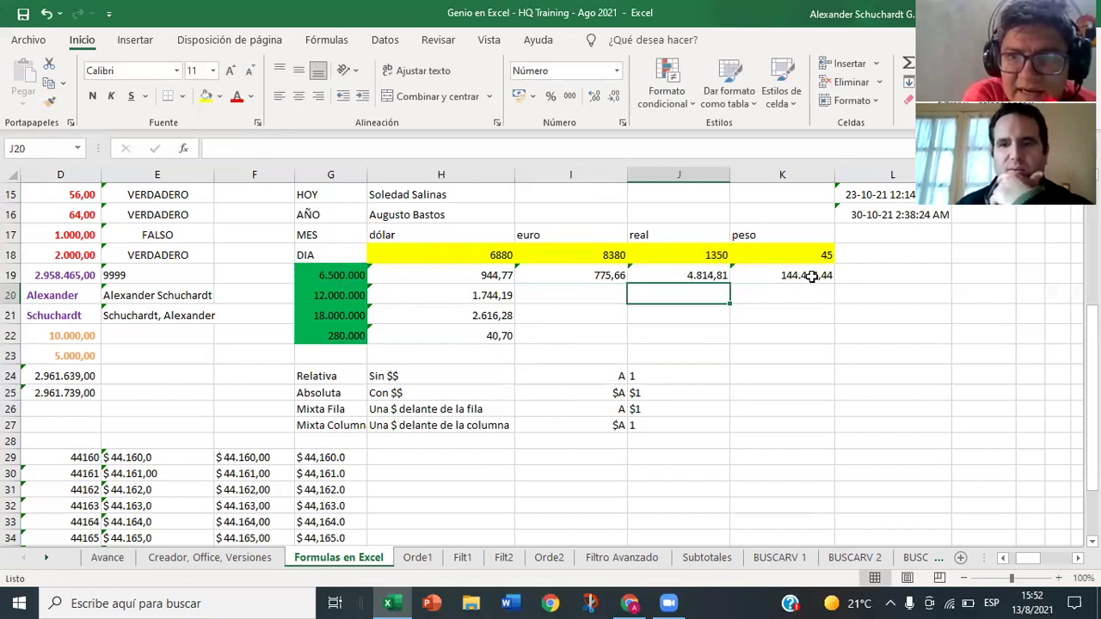
double_click(811, 276)
key("Return")
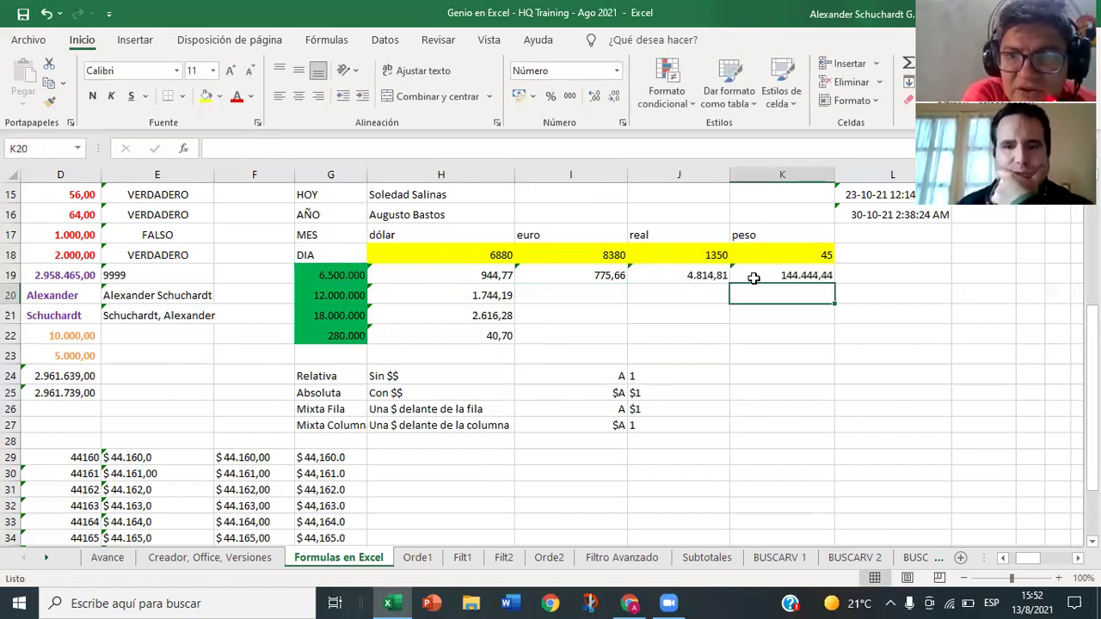
double_click(605, 275)
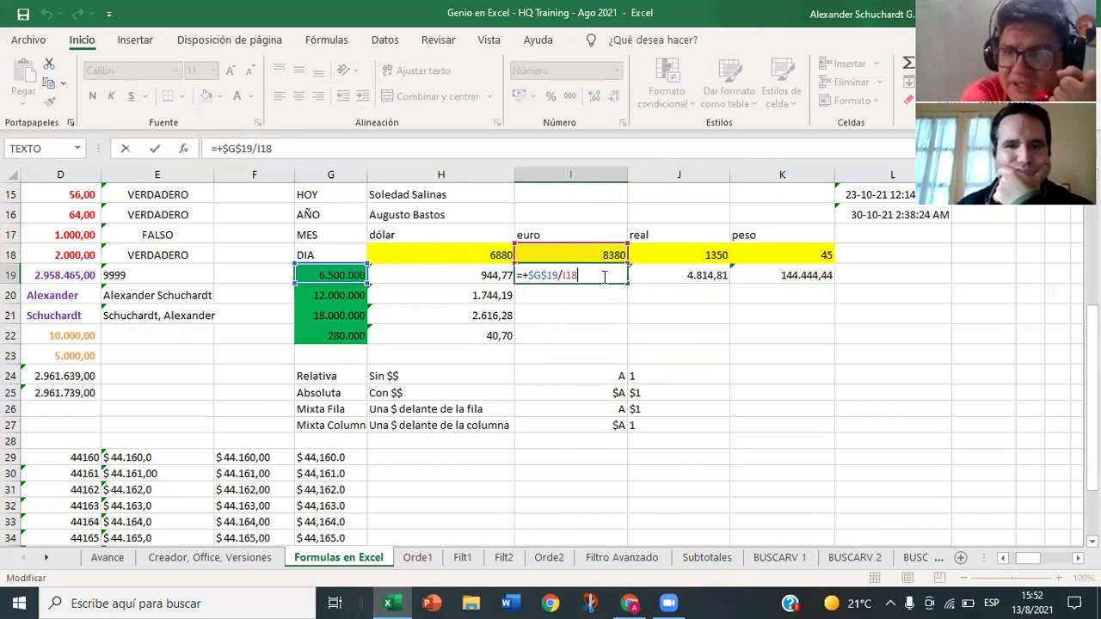
key("Return")
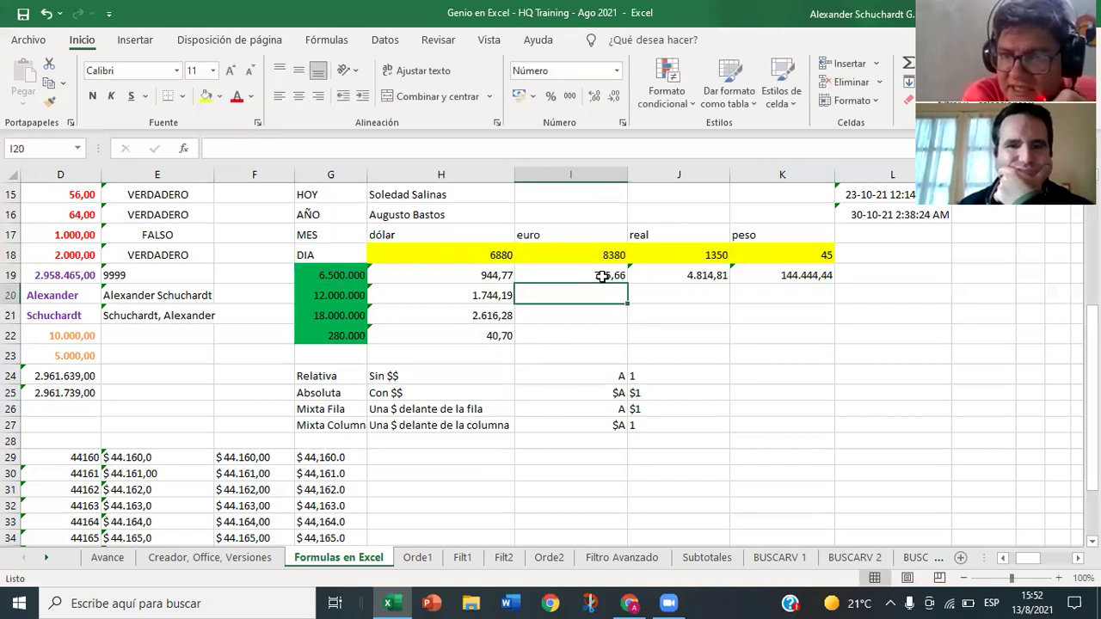
Step: Review the original formula in H19 and compare it with the copies across H19:K19
left_click(489, 275)
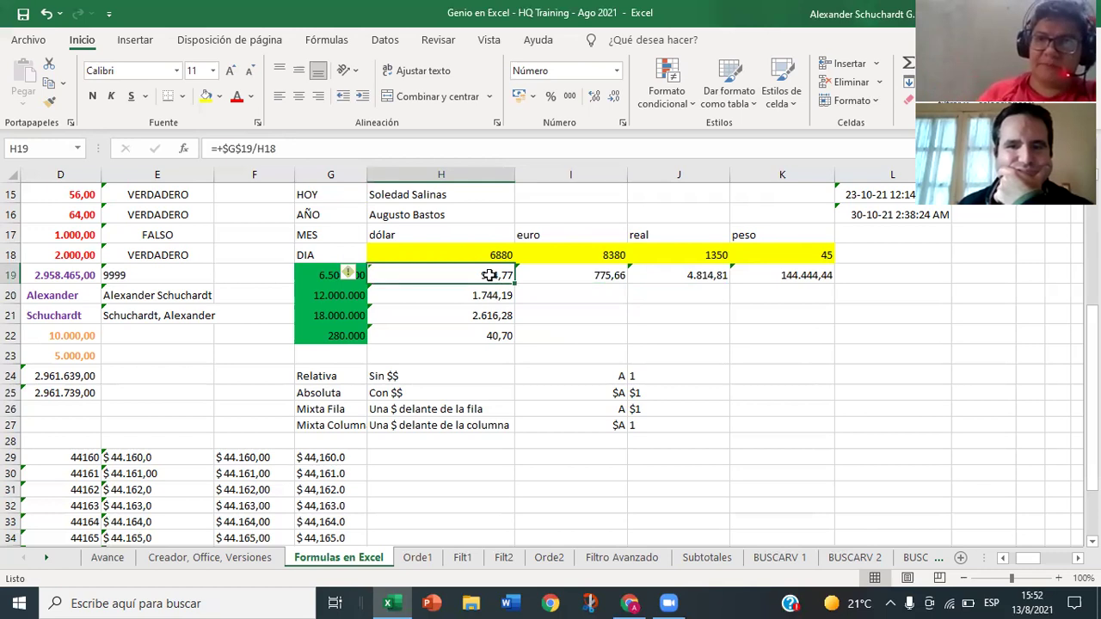
double_click(489, 275)
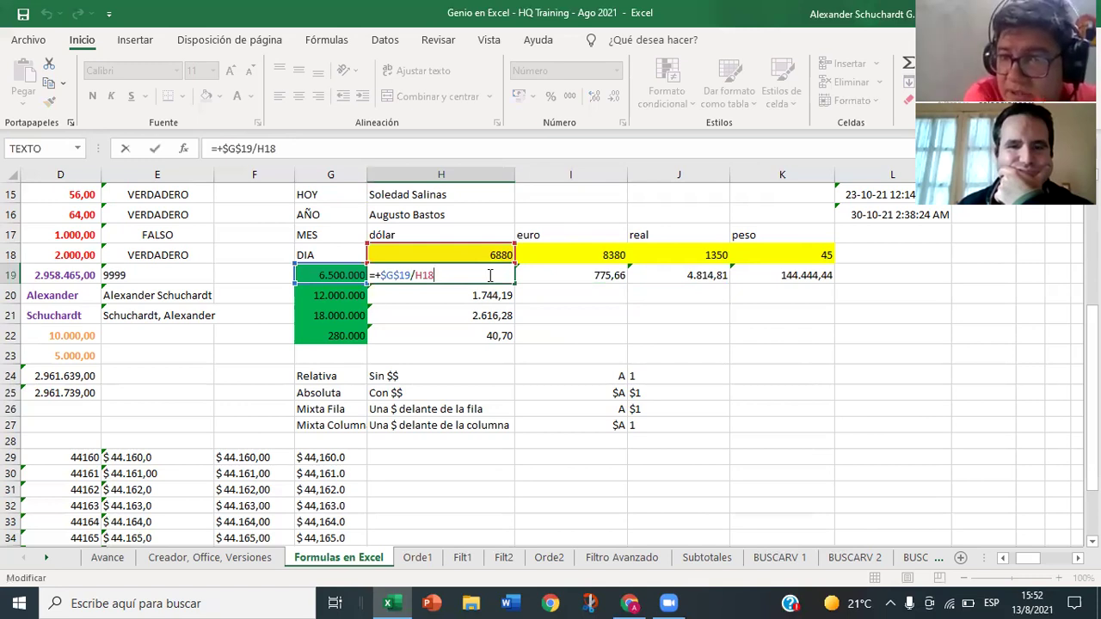
key("Return")
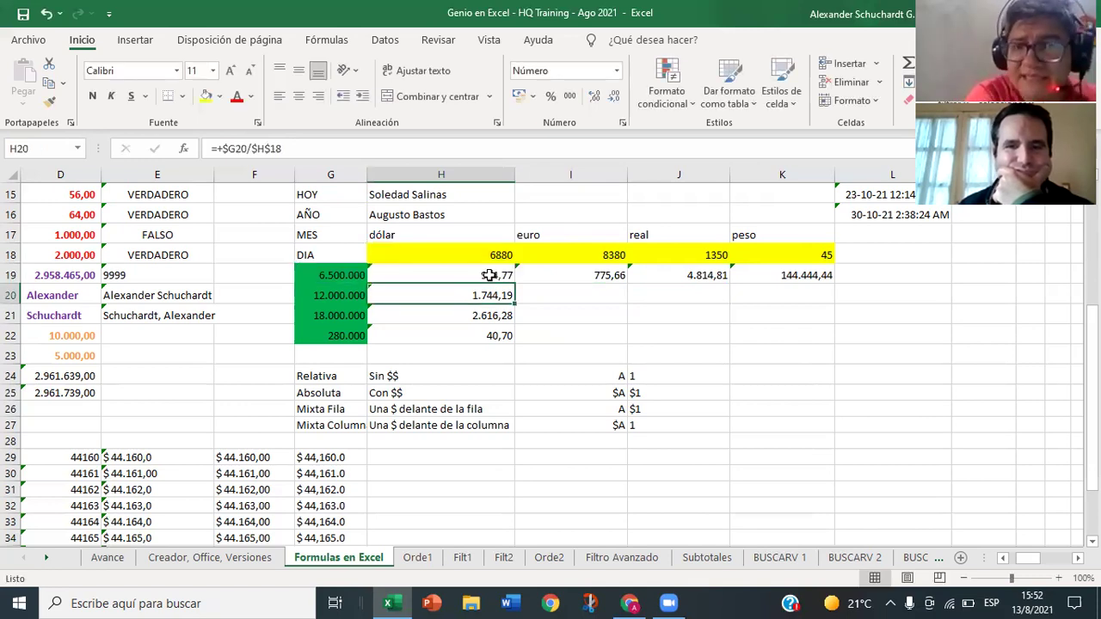
left_click(489, 275)
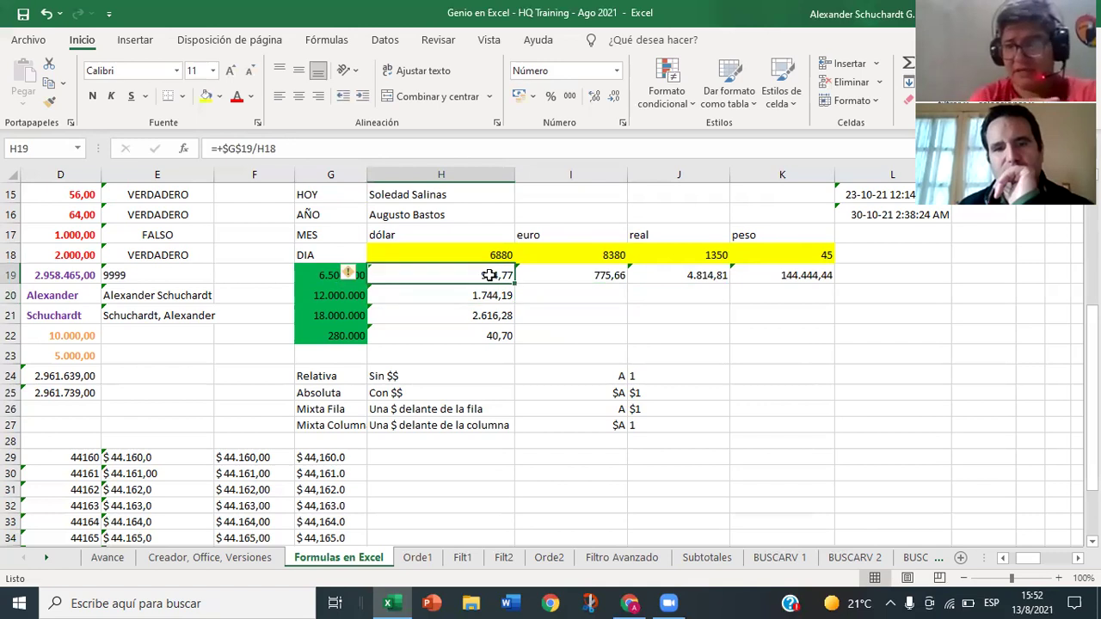
key("shift+Right")
key("shift+Right")
key("shift+Right")
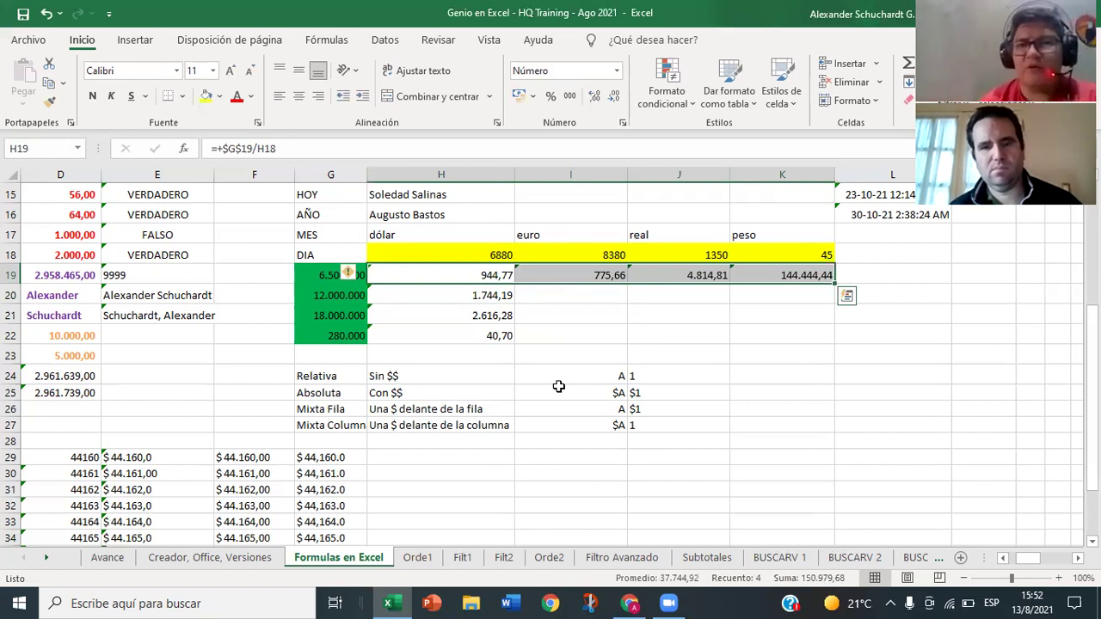
left_click(532, 295)
left_click(544, 275)
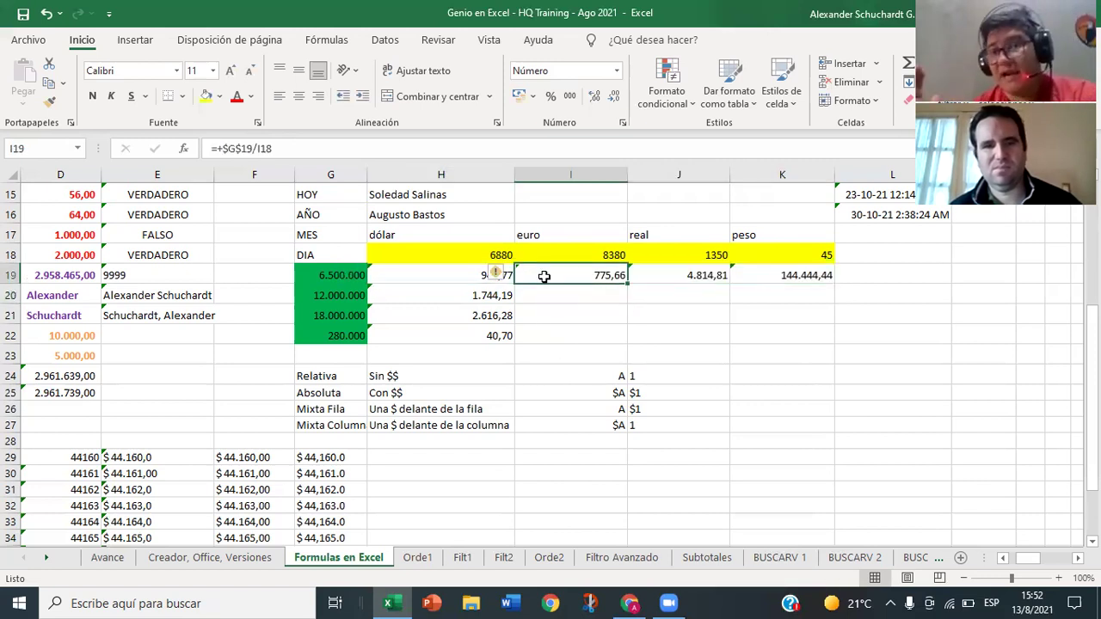
left_click_drag(545, 274, 657, 267)
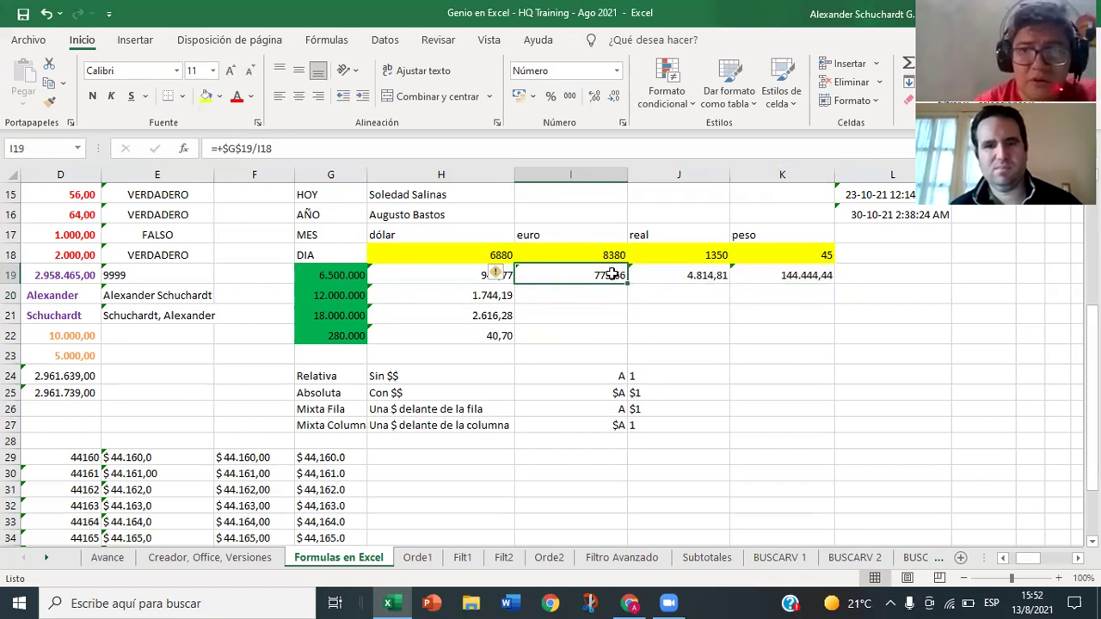
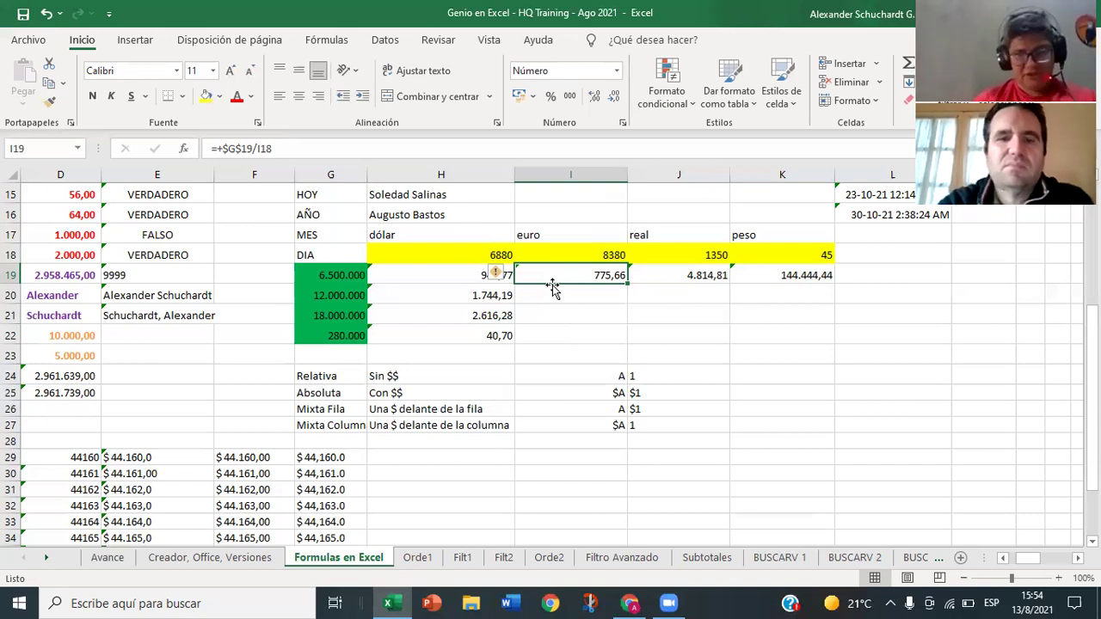
Step: Replace the H19 formula with +G19/H18, keeping both the amount and the dollar rate as relative references
left_click(401, 274)
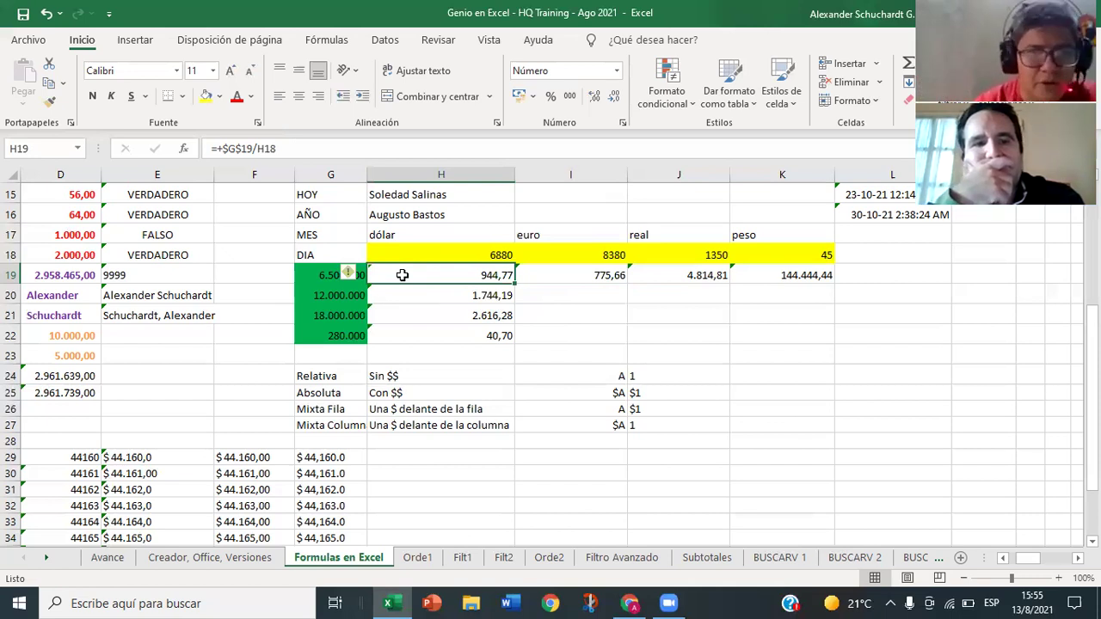
type("+")
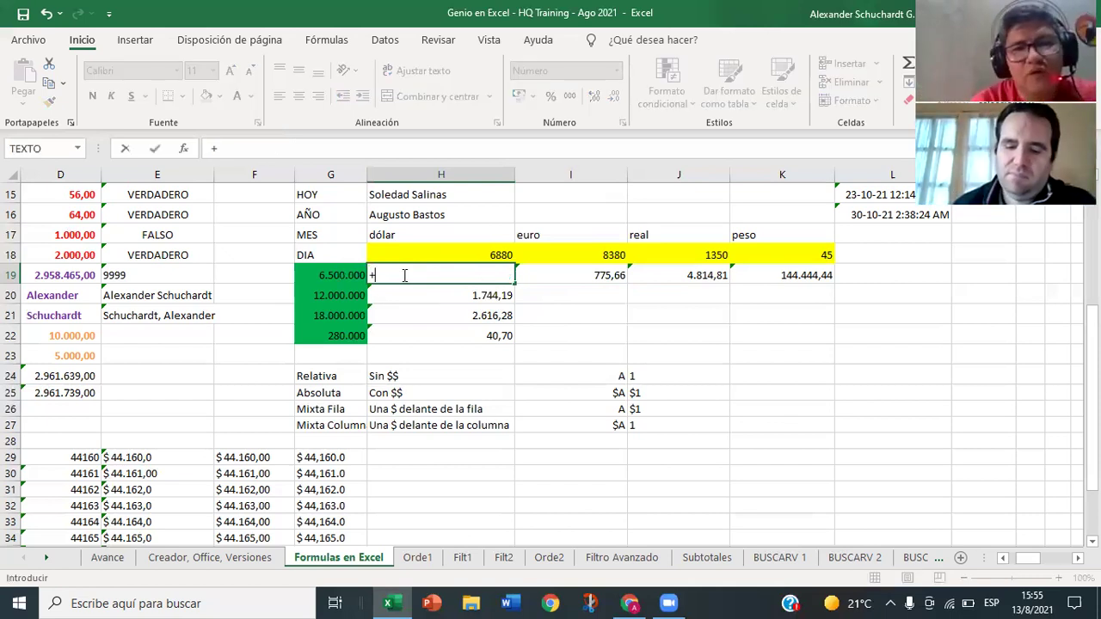
key("Left")
type("/")
key("Up")
key("F4")
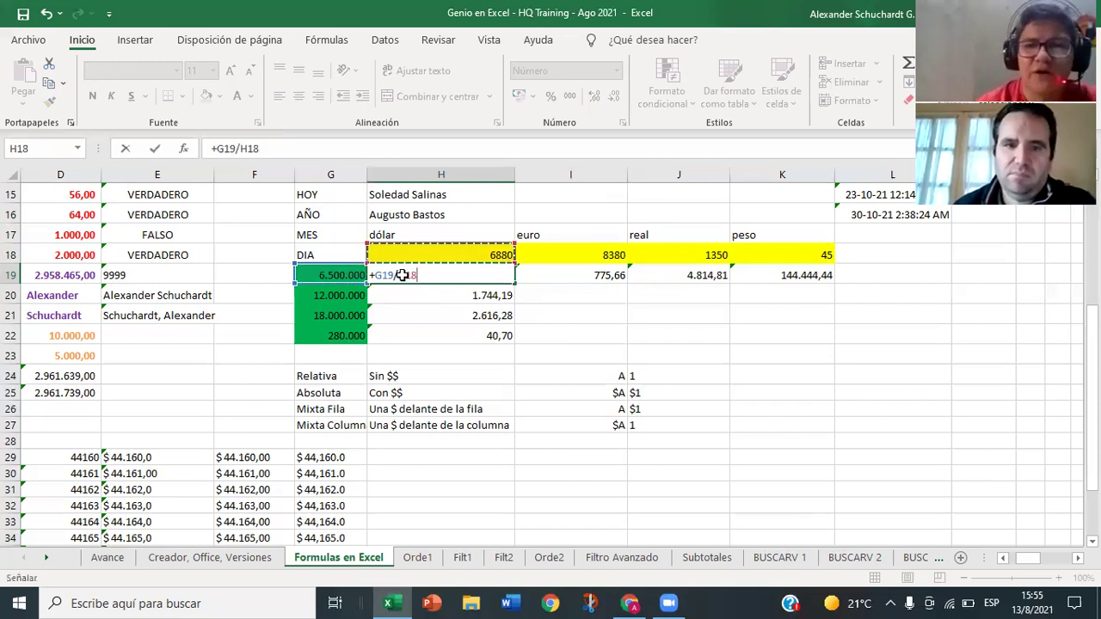
key("Return")
key("Up")
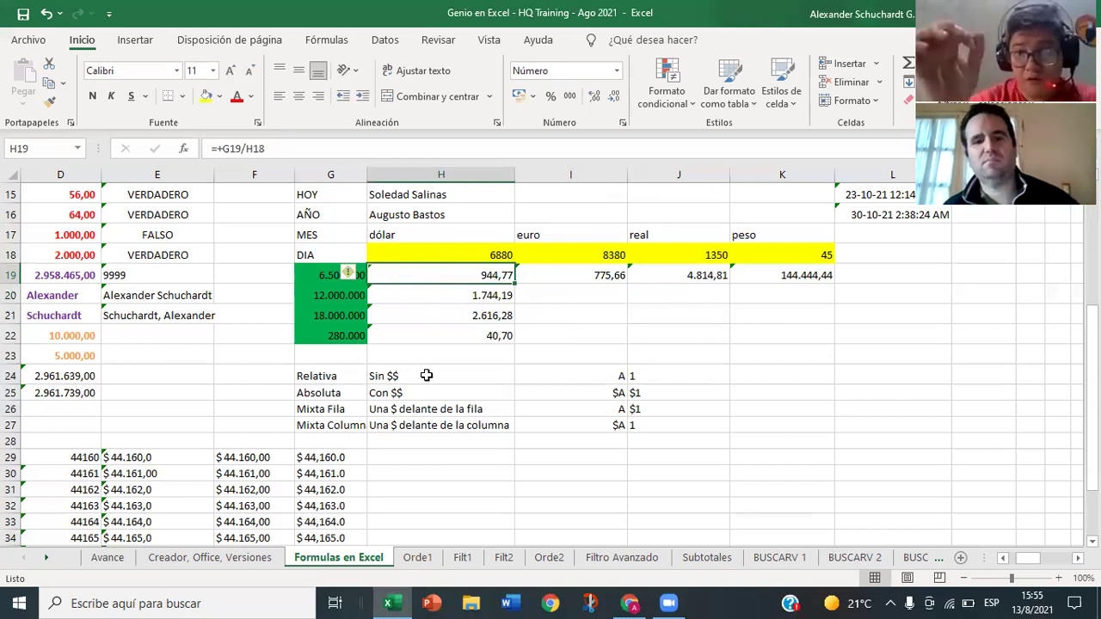
Step: Copy the relative H19 formula over the whole conversion grid H19:K22
key("ctrl+c")
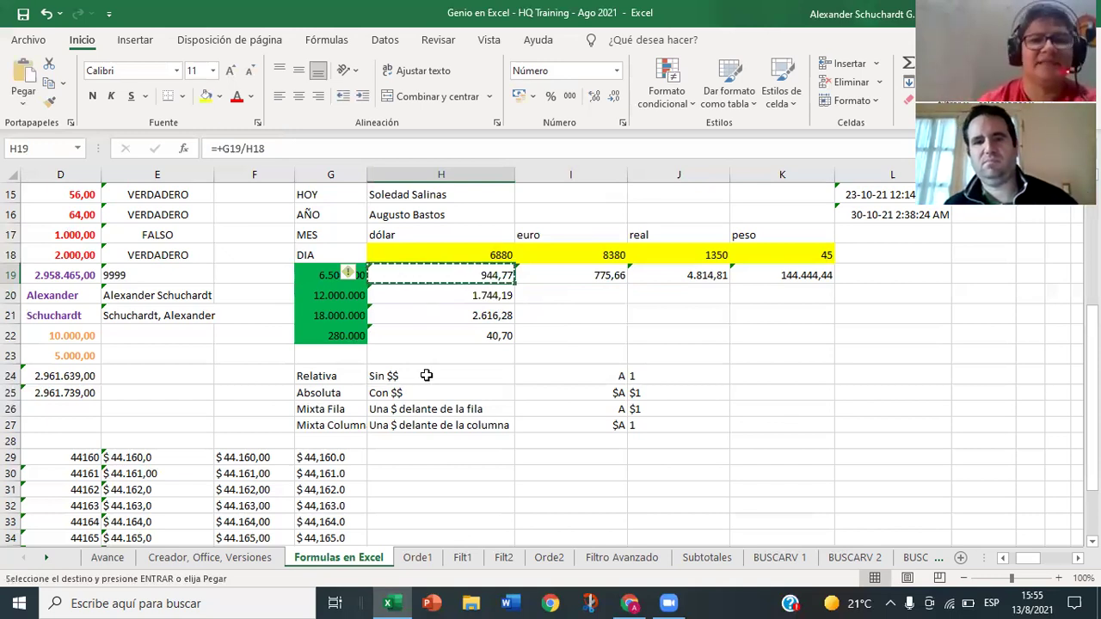
key("shift+Right")
key("shift+Right")
key("shift+Right")
key("shift+Down")
key("shift+Down")
key("shift+Down")
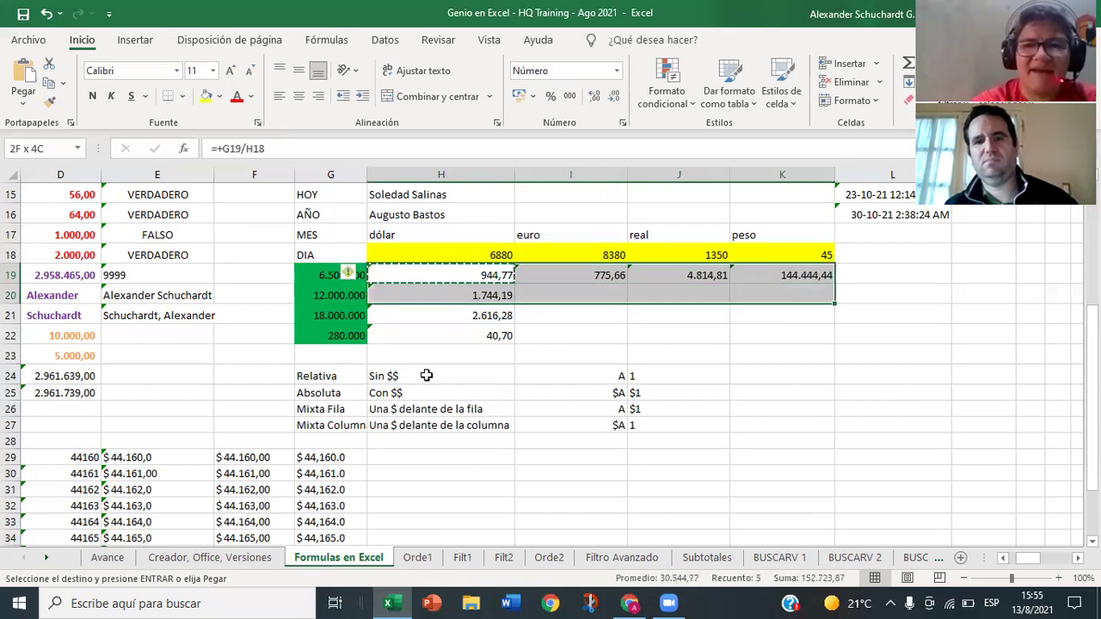
key("Return")
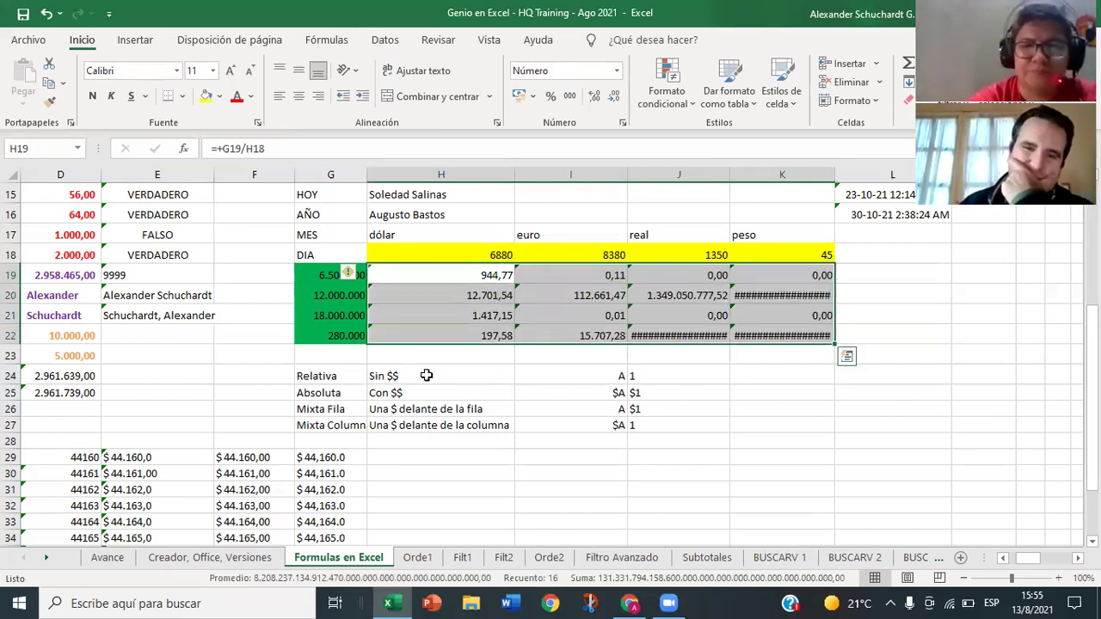
Step: Inspect the copied formulas in H20 and I19 to see which cells their relative references point to
left_click(474, 294)
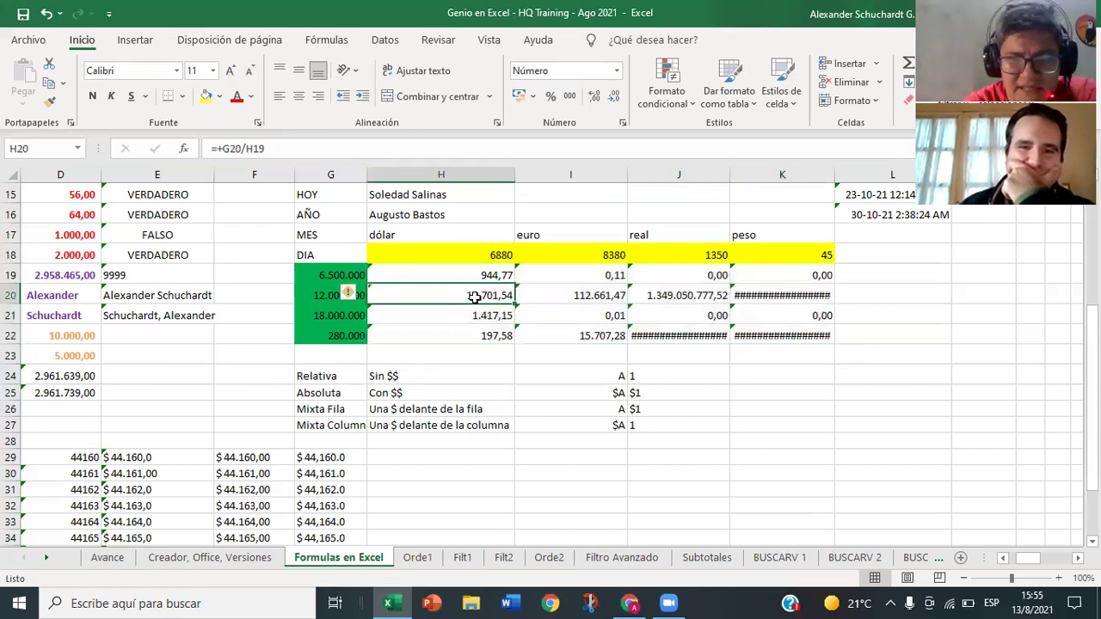
double_click(474, 294)
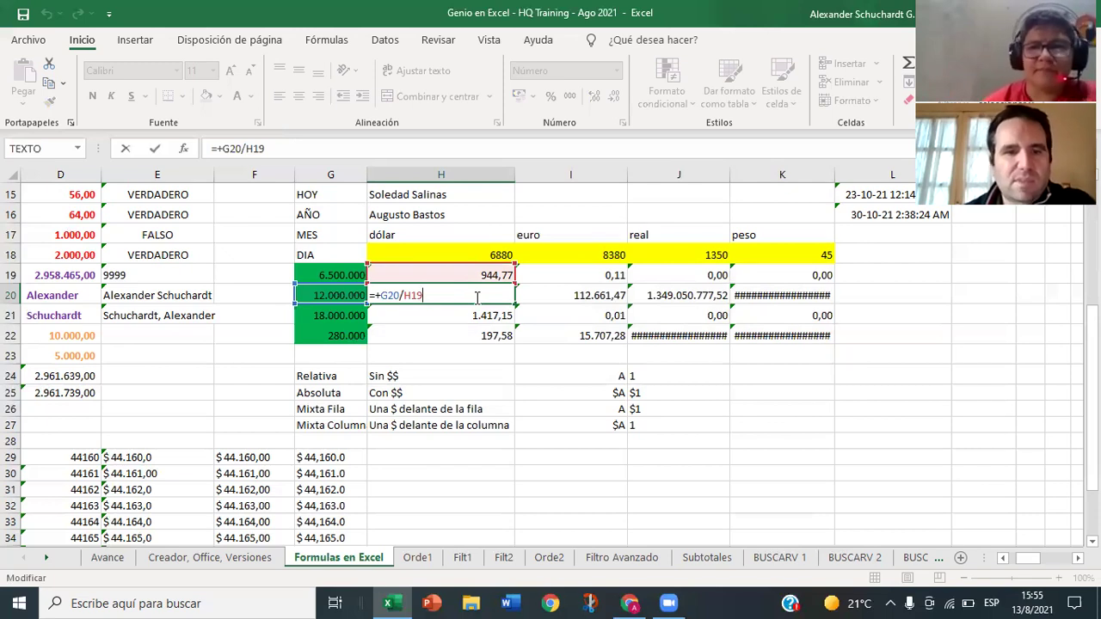
left_click_drag(533, 272, 533, 257)
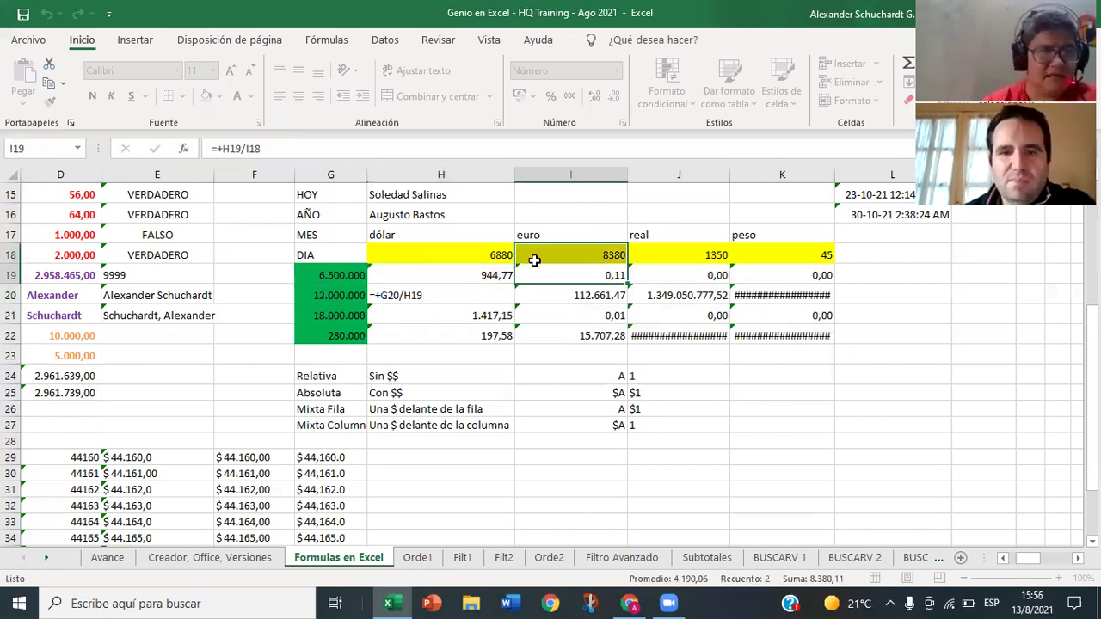
left_click(553, 273)
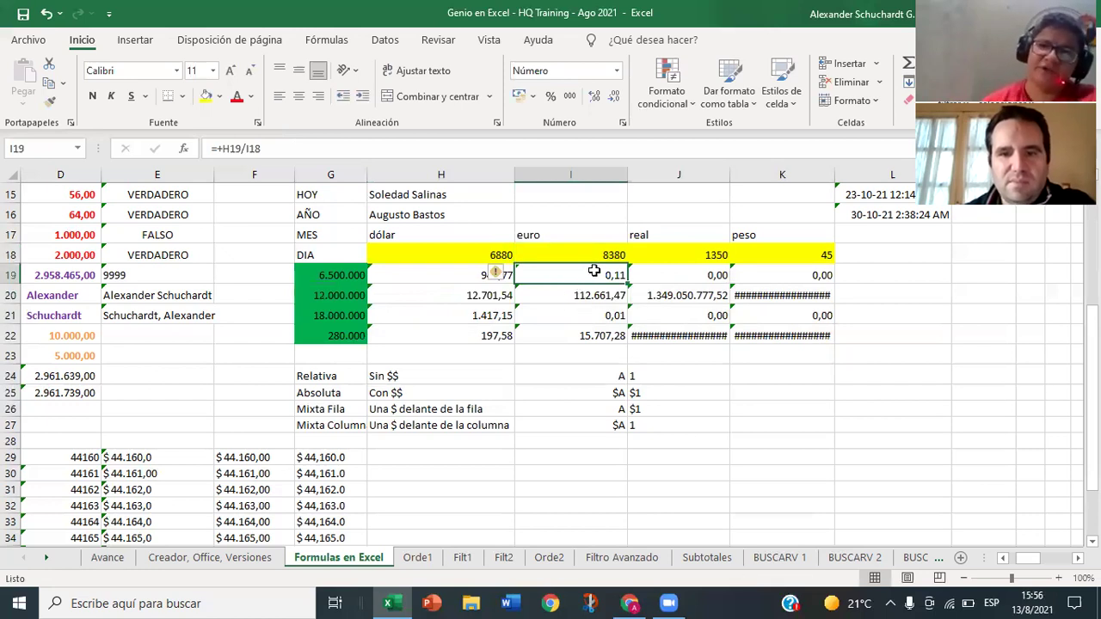
left_click(595, 301)
double_click(619, 275)
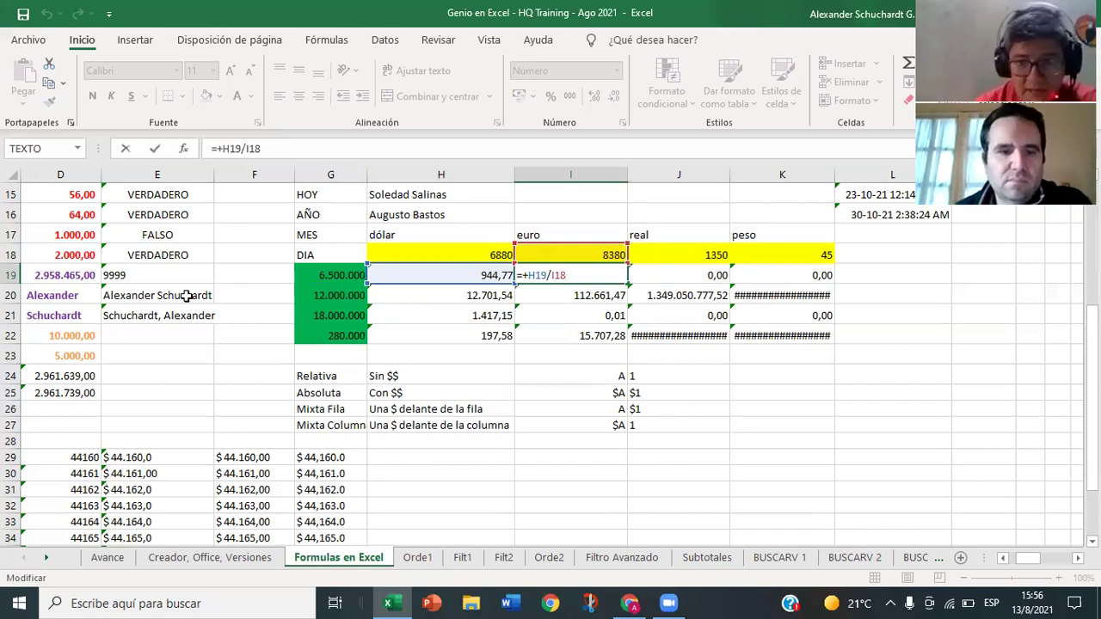
left_click(572, 373)
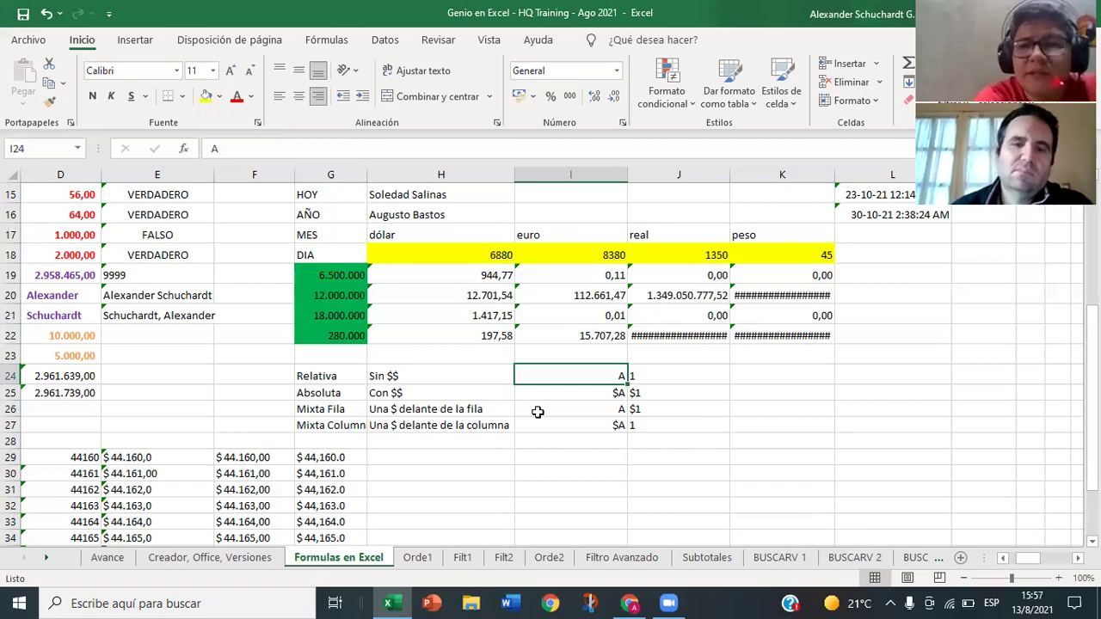
Step: Make both references in the H19 formula absolute so it reads =+$G$19/$H$18
left_click(449, 272)
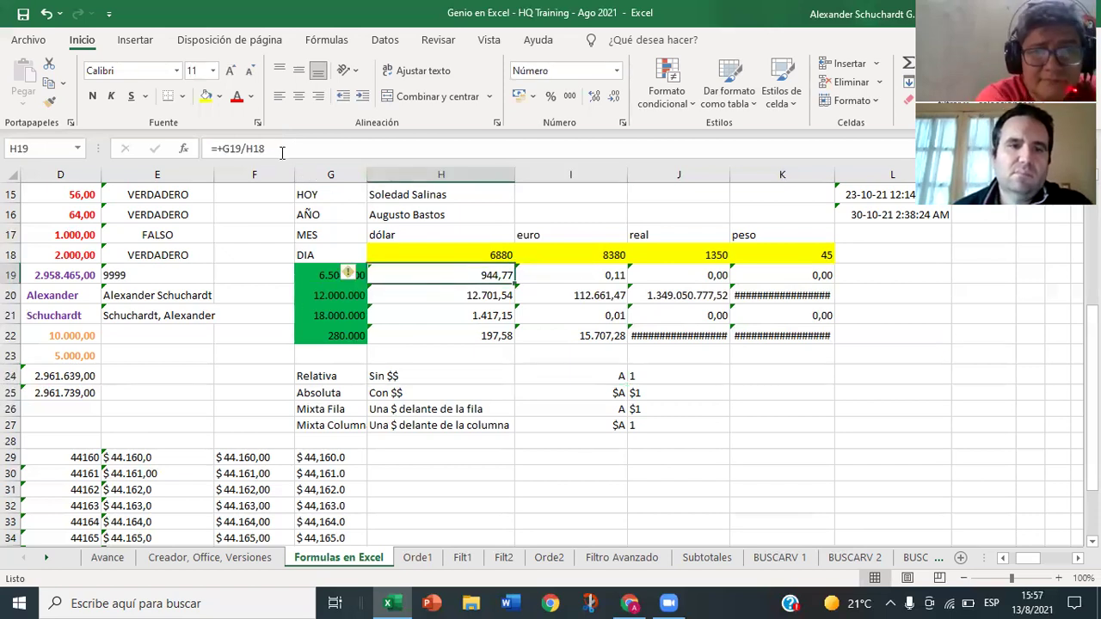
left_click(218, 148)
type("+")
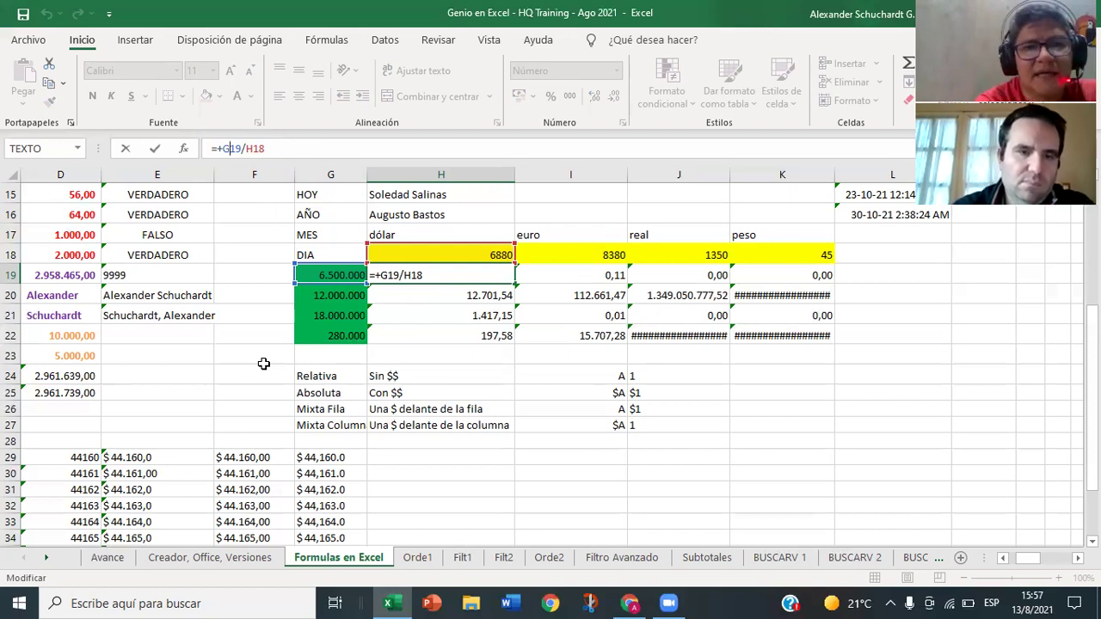
left_click_drag(268, 149, 195, 150)
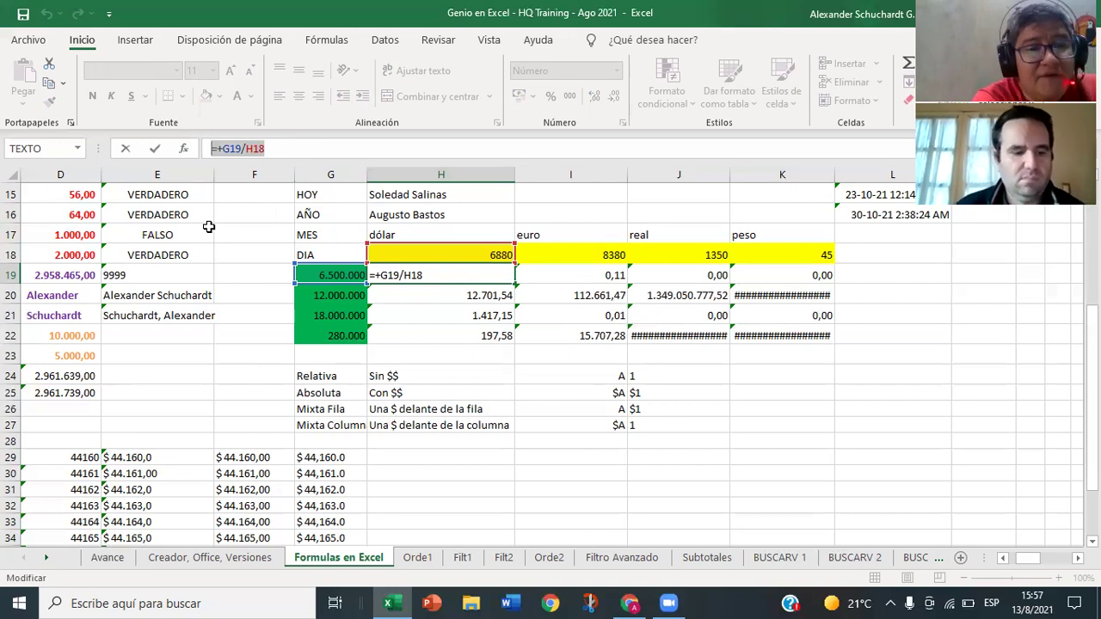
key("F4")
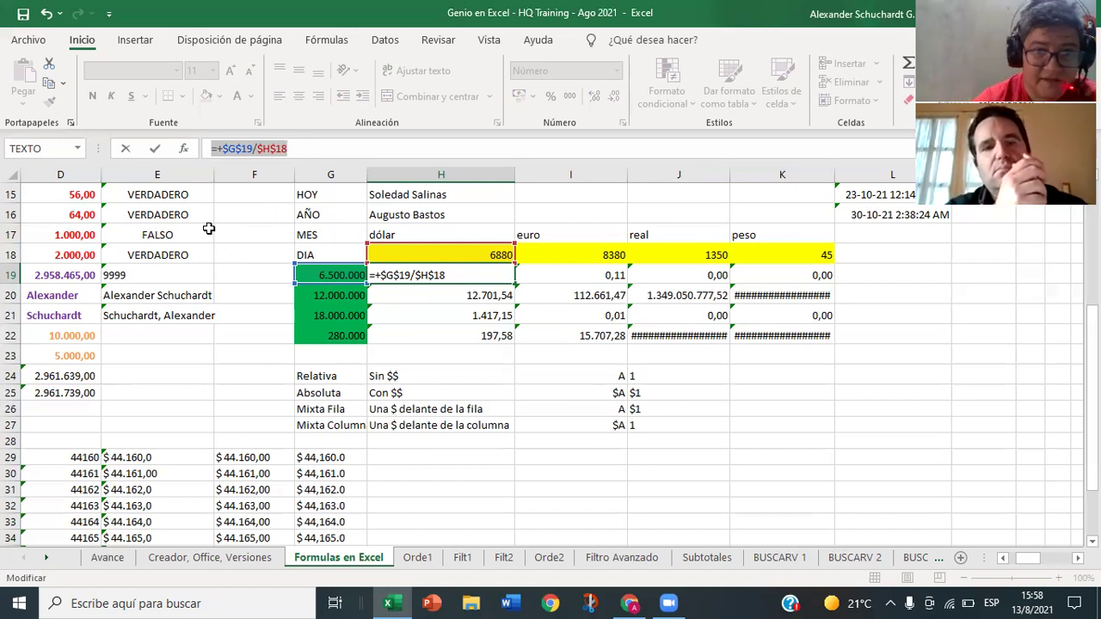
key("ctrl+Return")
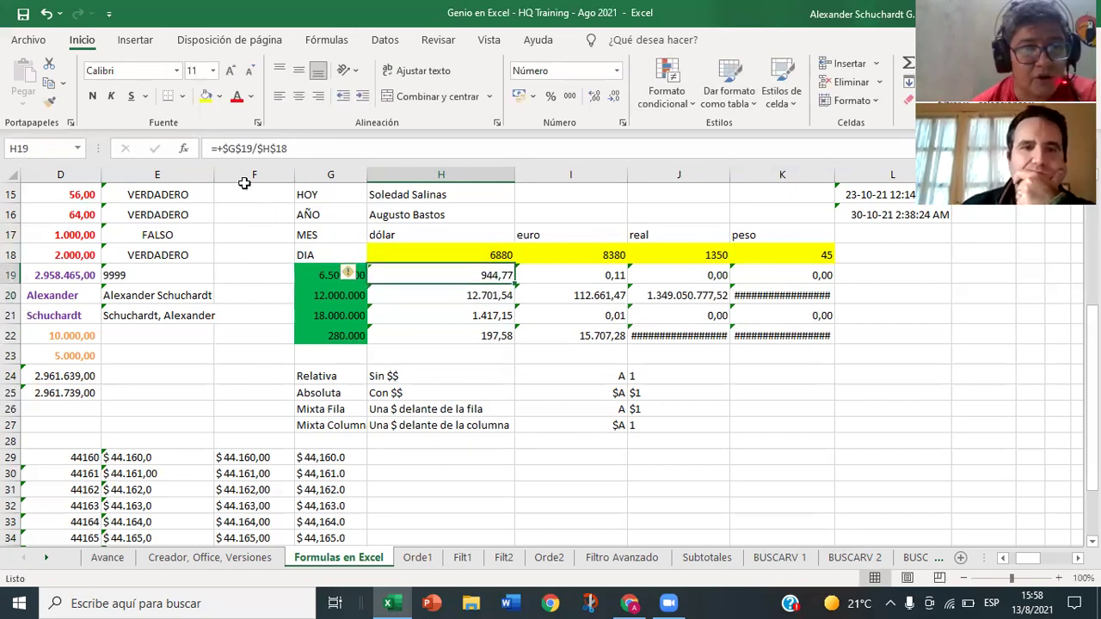
double_click(496, 275)
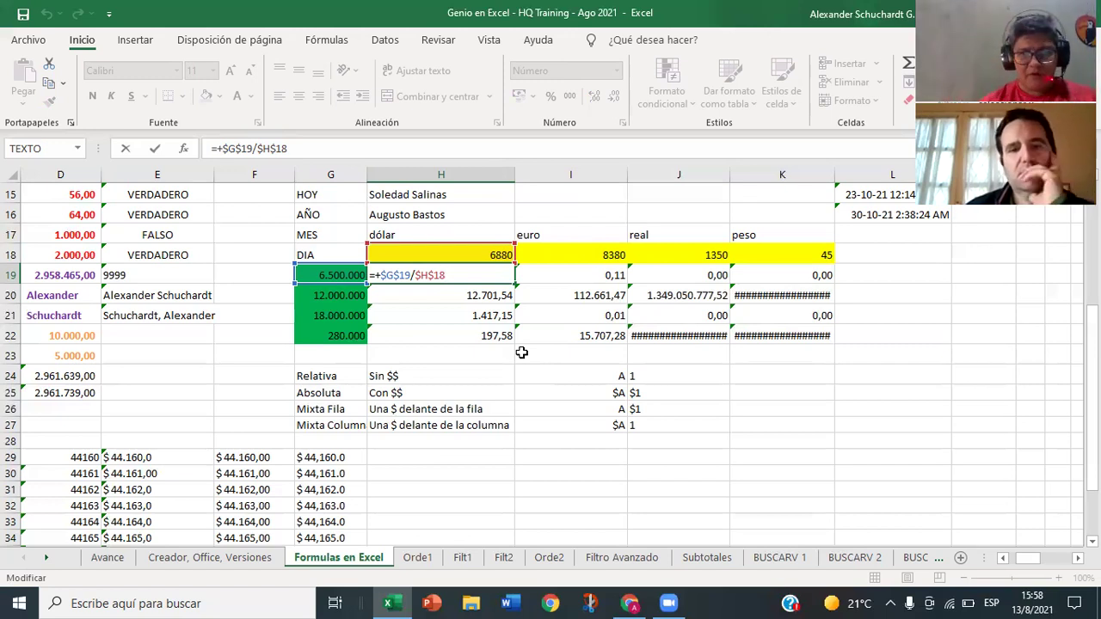
key("Return")
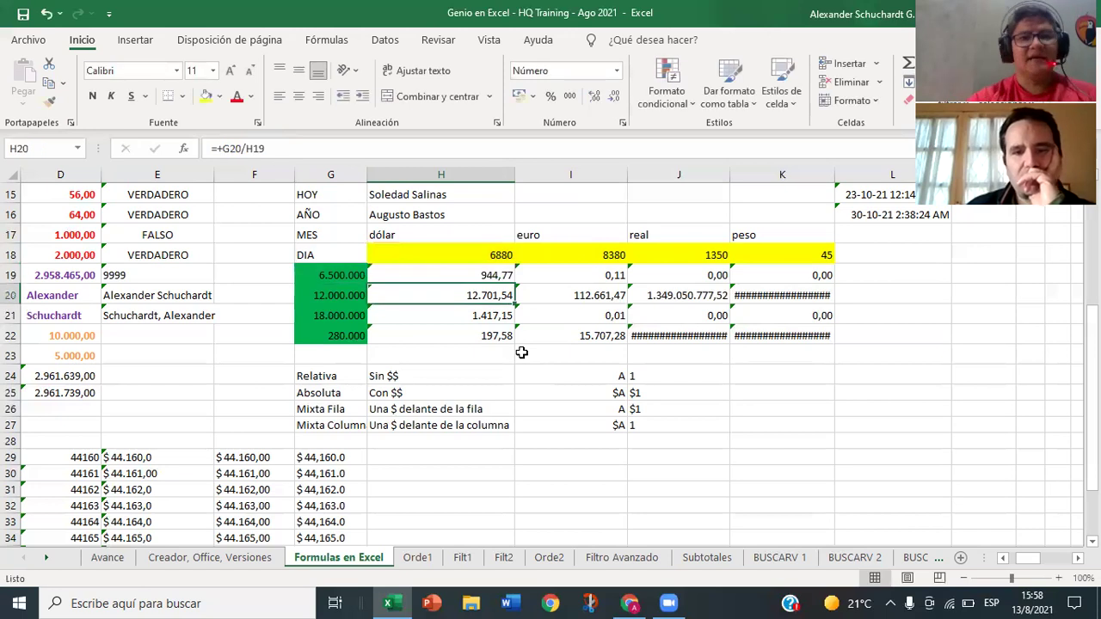
key("Up")
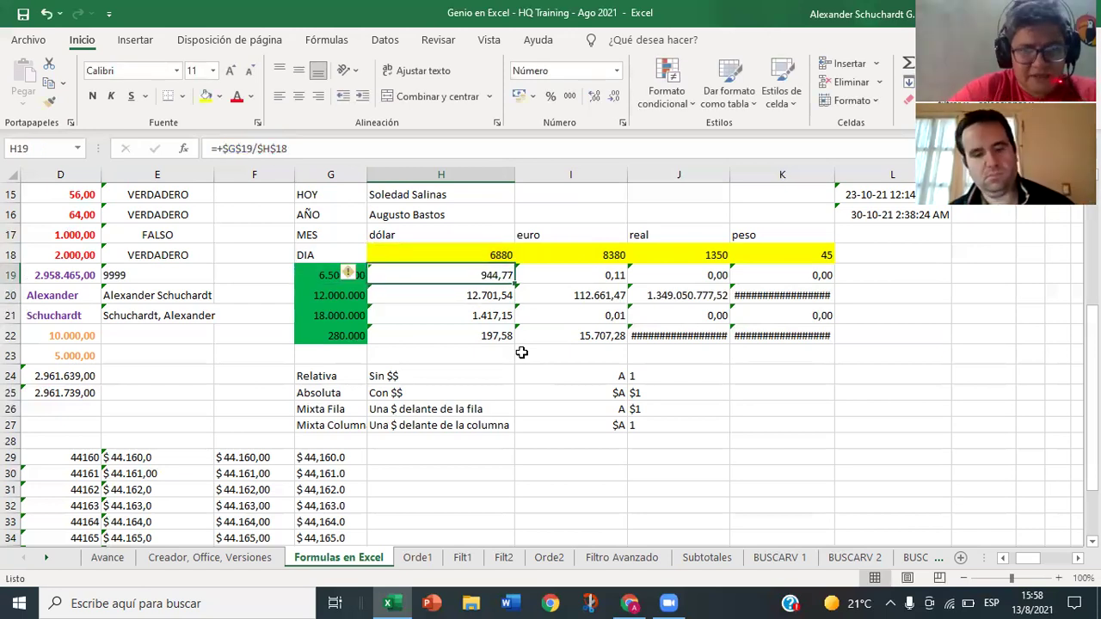
Step: Copy the fully absolute H19 formula over the range H19:K22
key("ctrl+c")
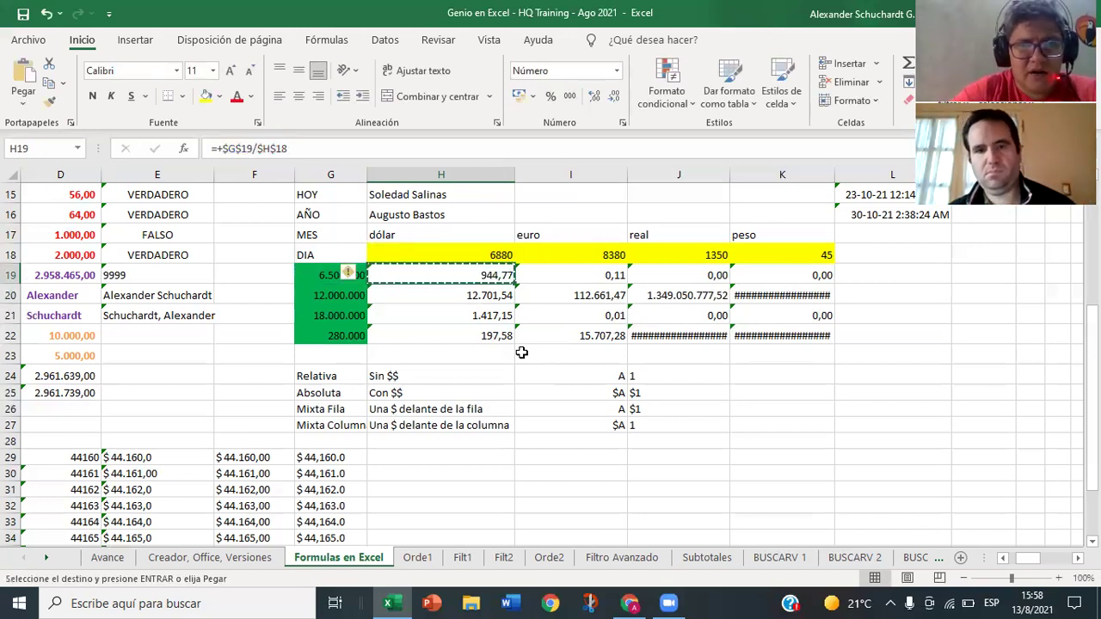
key("shift+Right")
key("shift+Right")
key("shift+Right")
key("shift+Down")
key("shift+Down")
key("shift+Down")
key("Return")
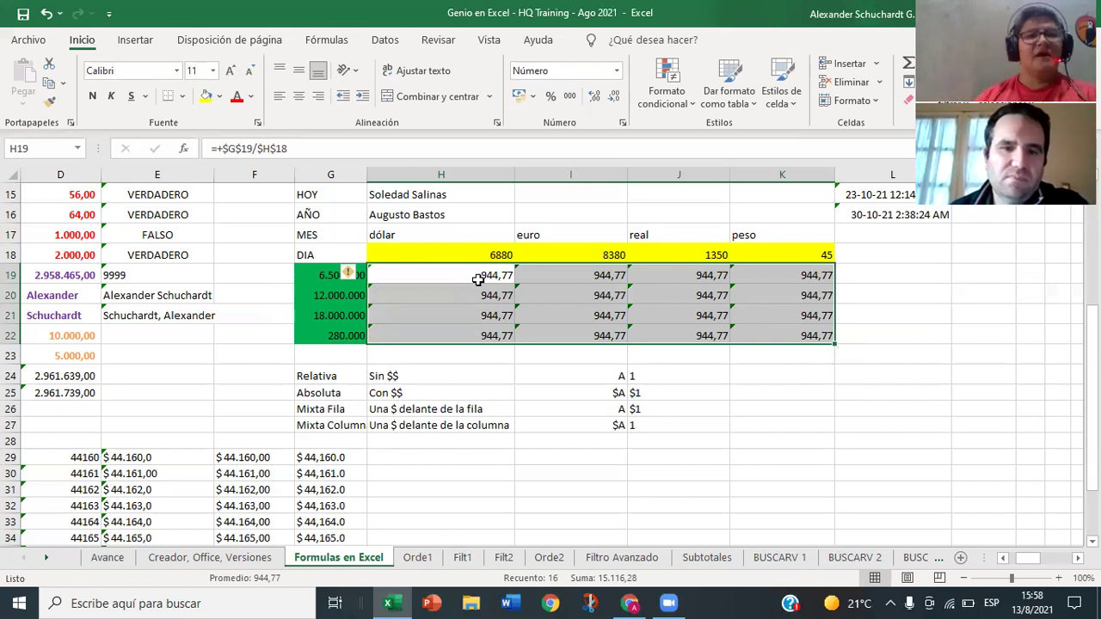
Step: Cycle the H19 references through the reference types and enter the formula with only the rows fixed, as =+G$19/H$18
left_click(478, 279)
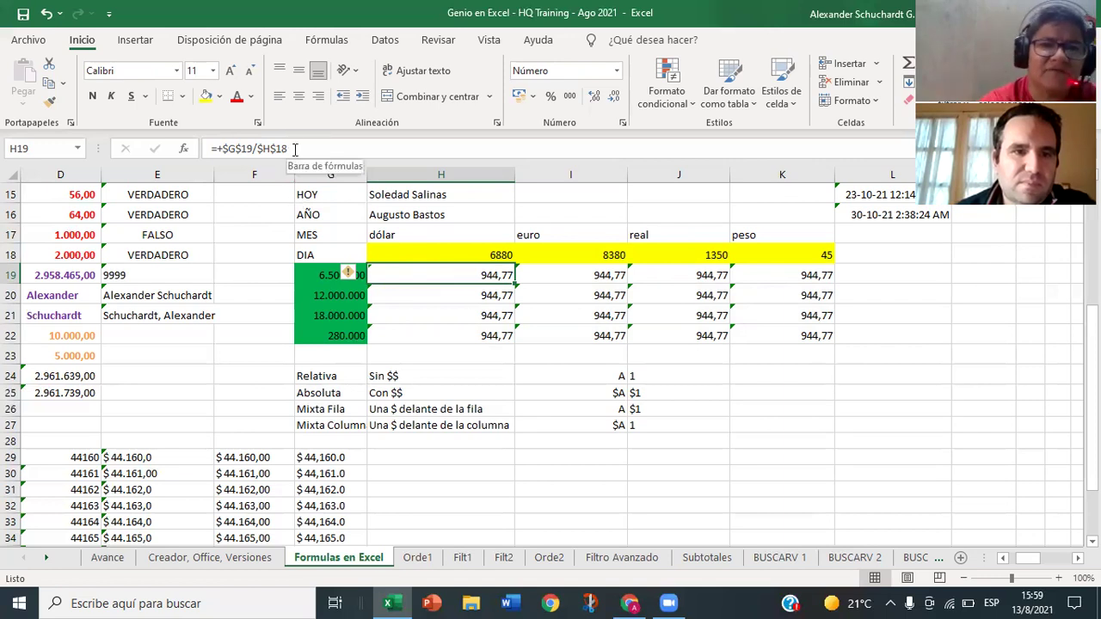
left_click_drag(289, 148, 210, 148)
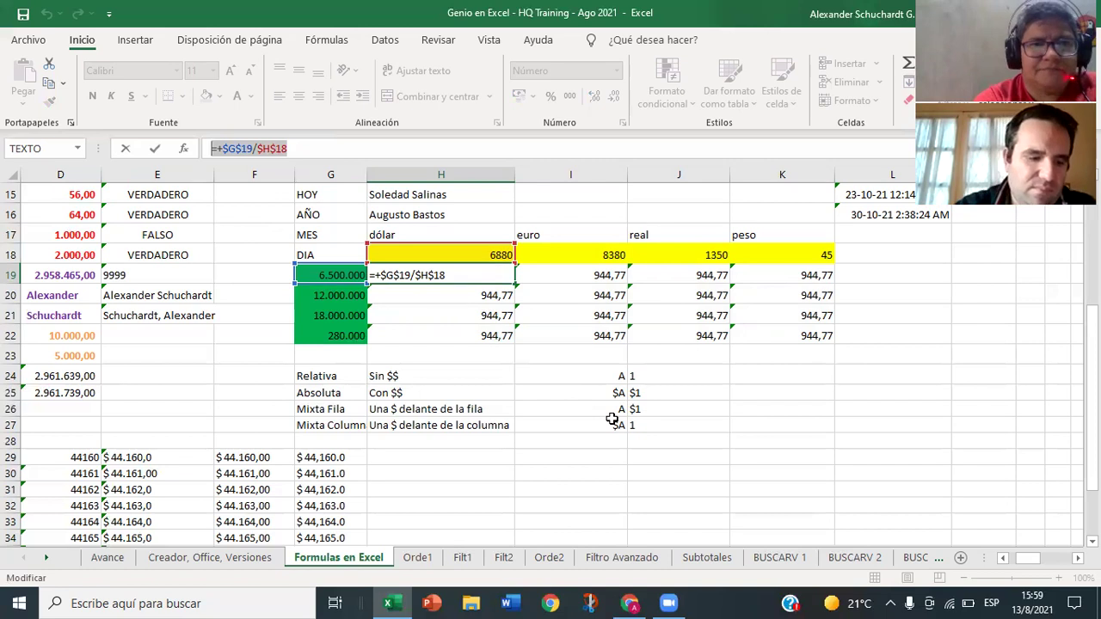
key("F4")
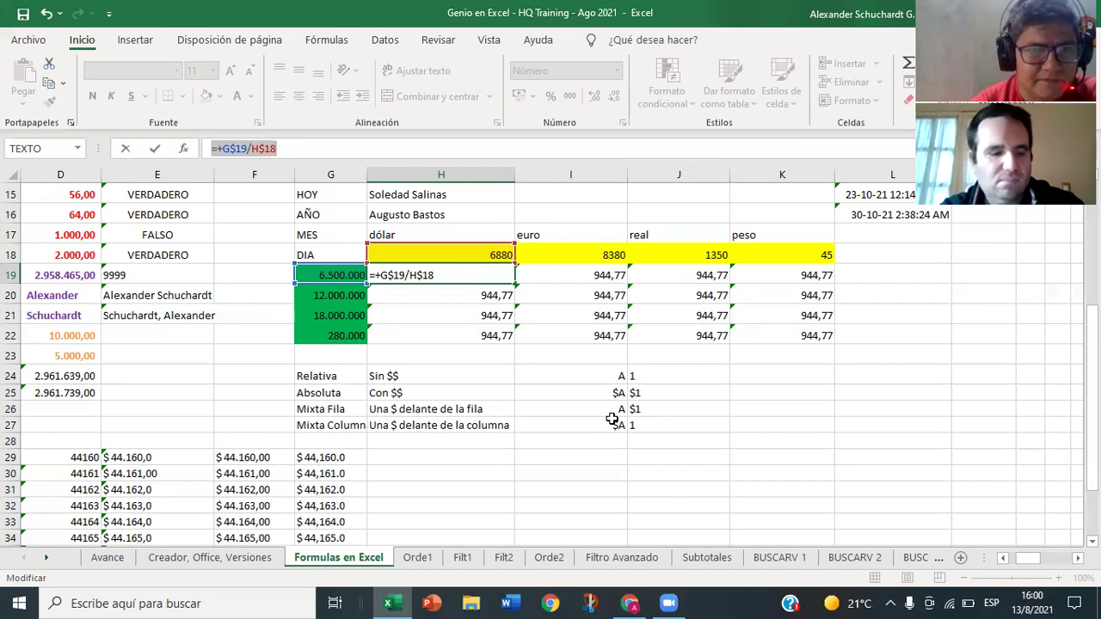
key("F4")
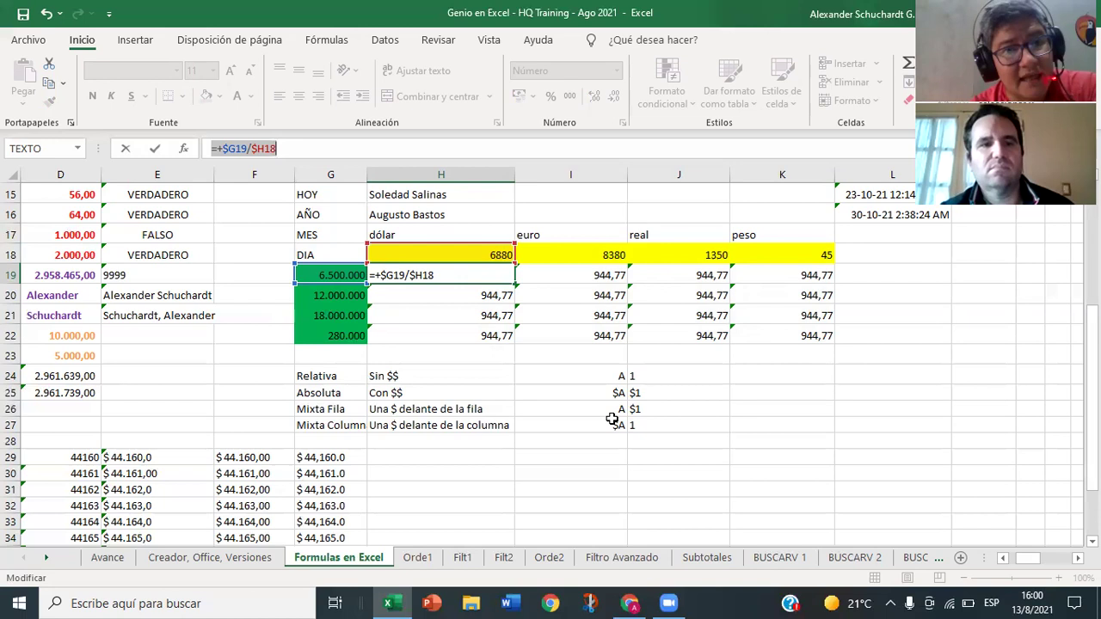
key("F4")
key("F4")
key("F4")
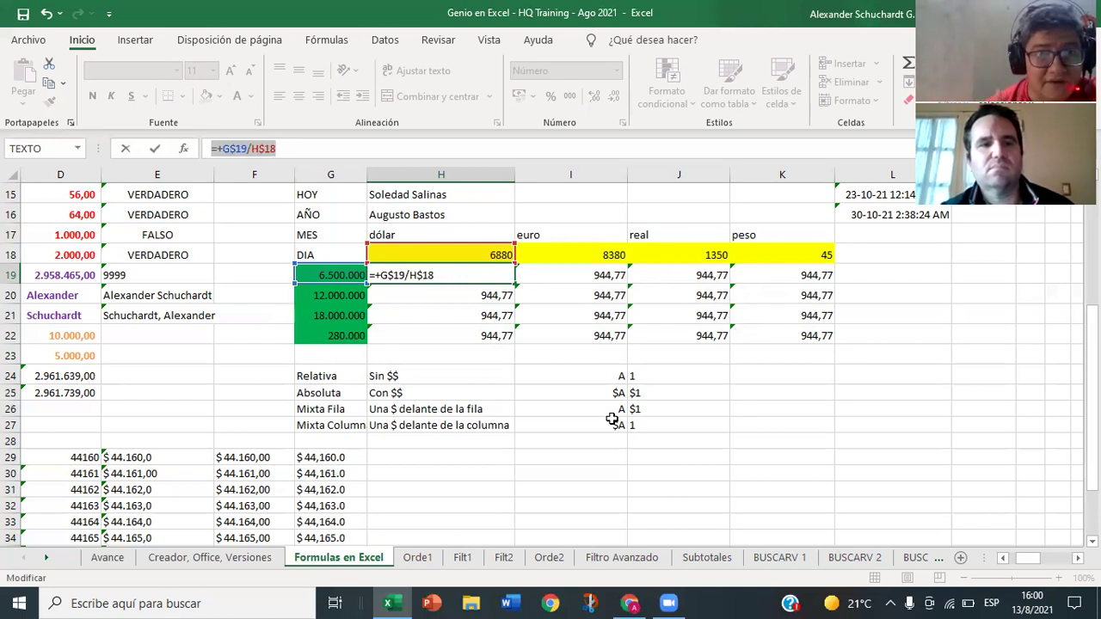
key("F4")
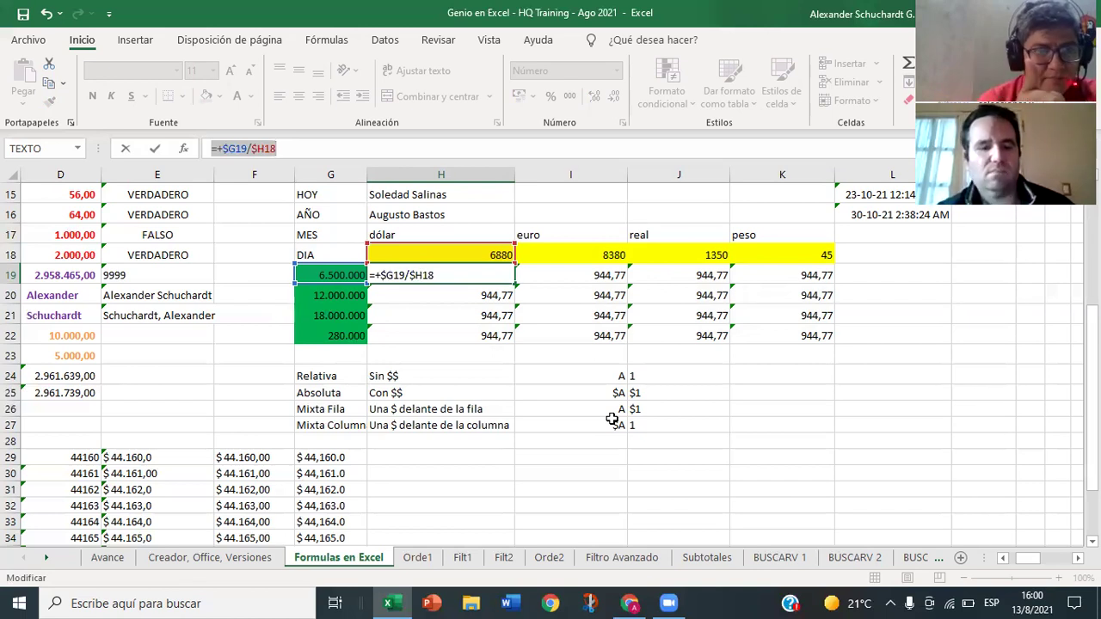
key("F4")
key("F4")
key("F4")
key("F4")
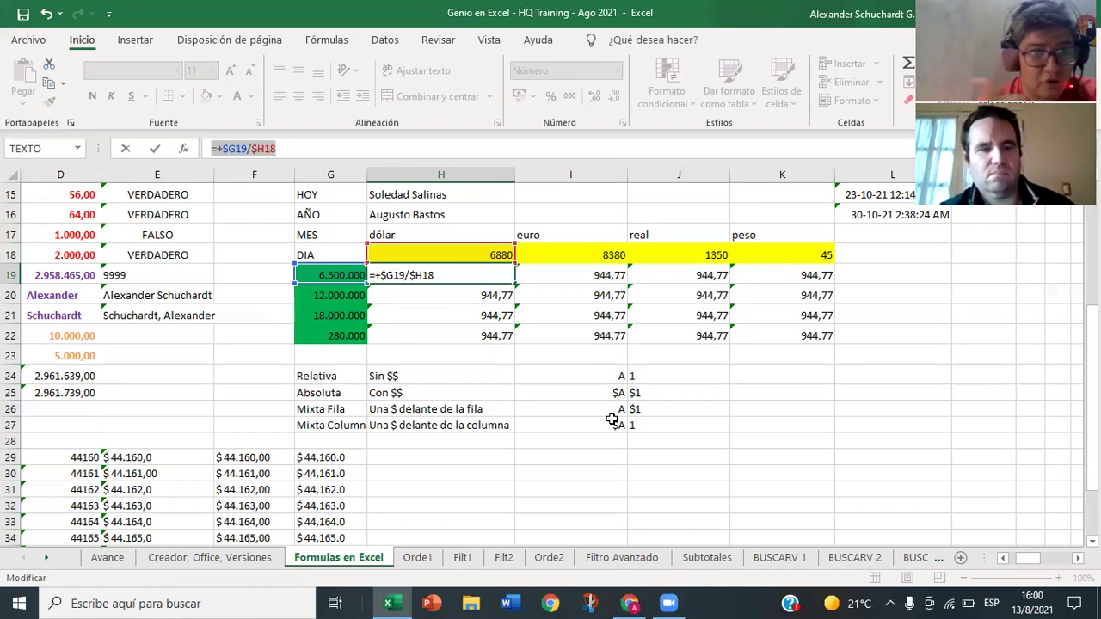
key("F4")
key("F4")
key("F4")
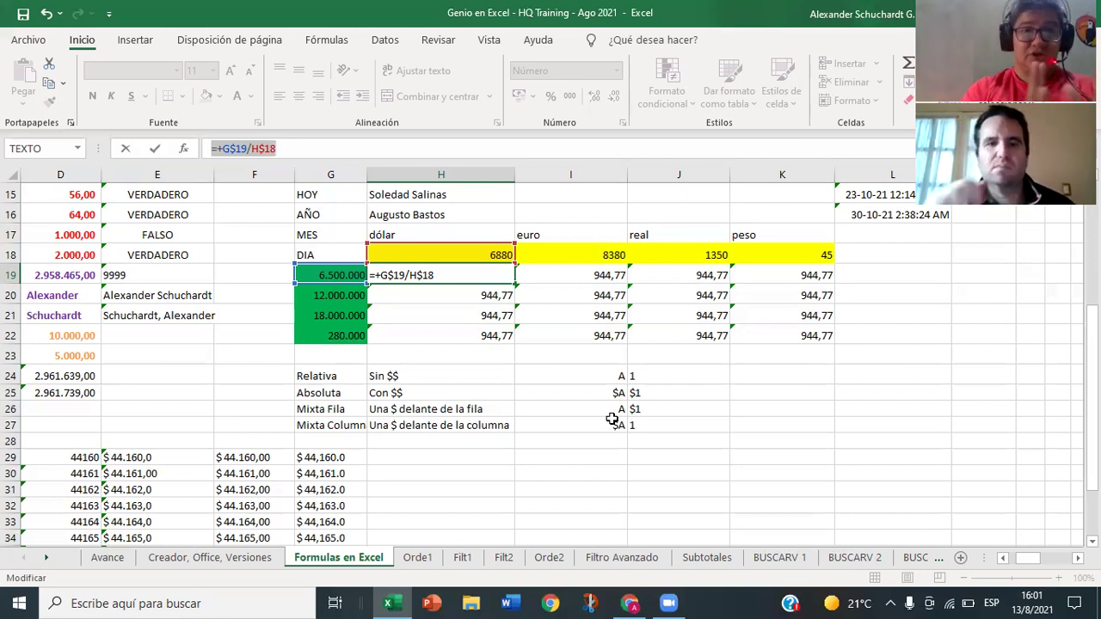
key("Return")
key("Up")
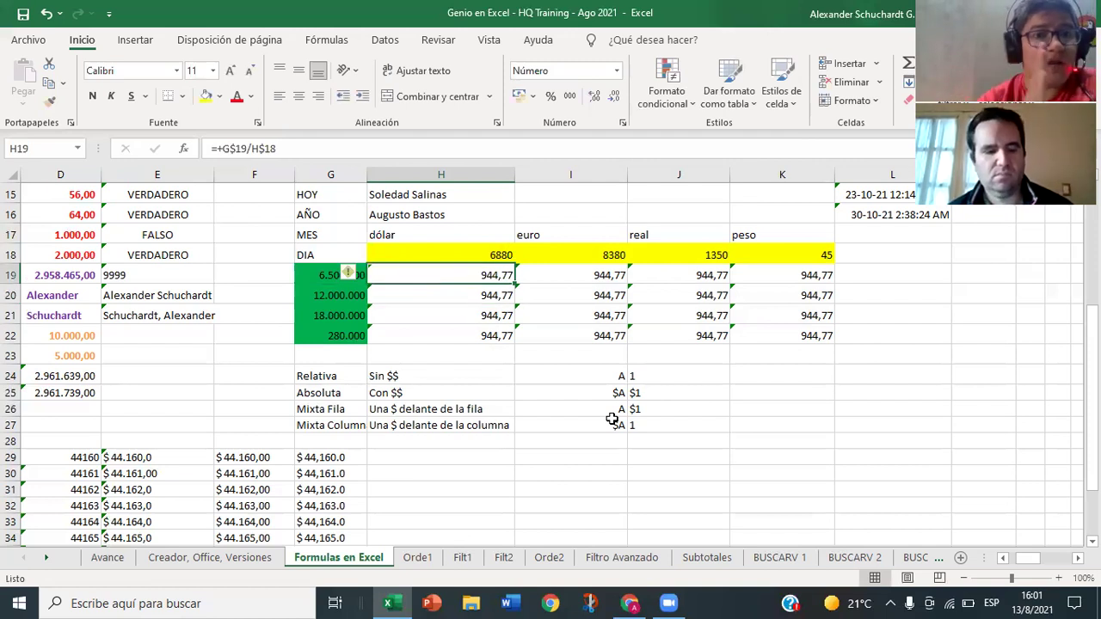
Step: Copy the row-fixed mixed formula from H19 over the range H19:K22
key("ctrl+c")
key("shift+Right")
key("shift+Right")
key("shift+Right")
key("shift+Down")
key("shift+Down")
key("shift+Down")
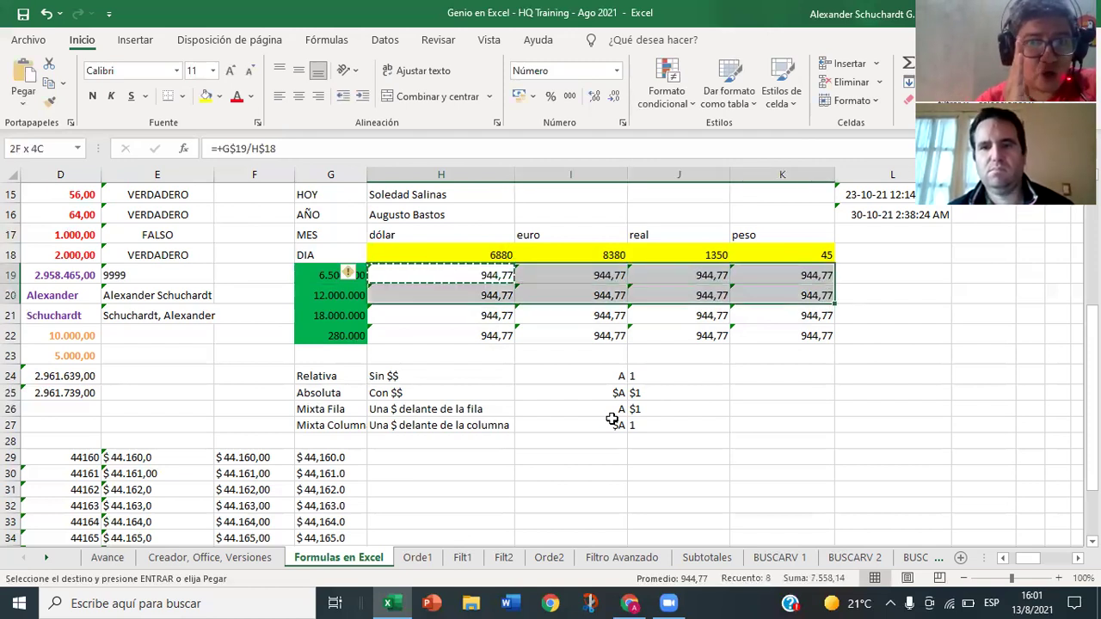
key("ctrl+v")
key("Escape")
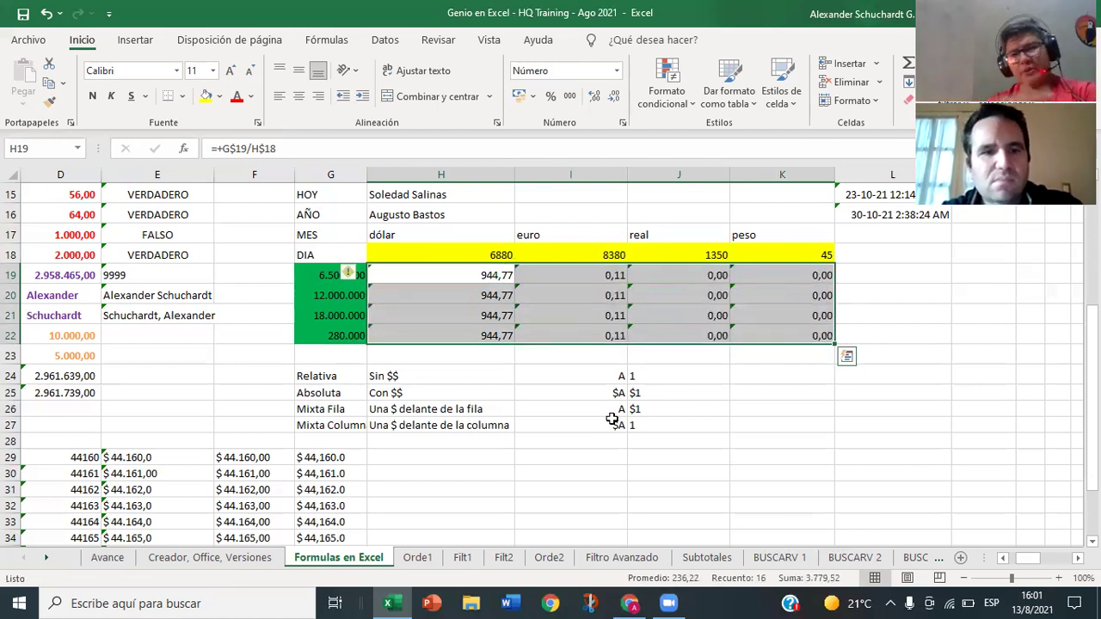
Step: Cycle the H18 reference in the H19 formula repeatedly through its relative, absolute and mixed types, ending on H$18
left_click(434, 283)
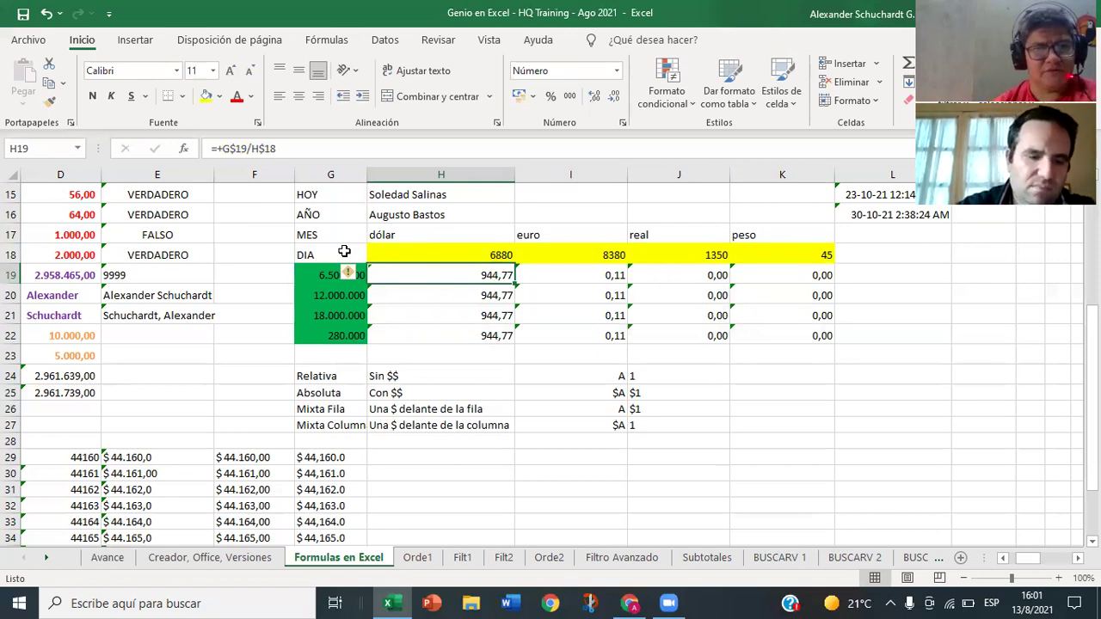
left_click(415, 289)
left_click(415, 274)
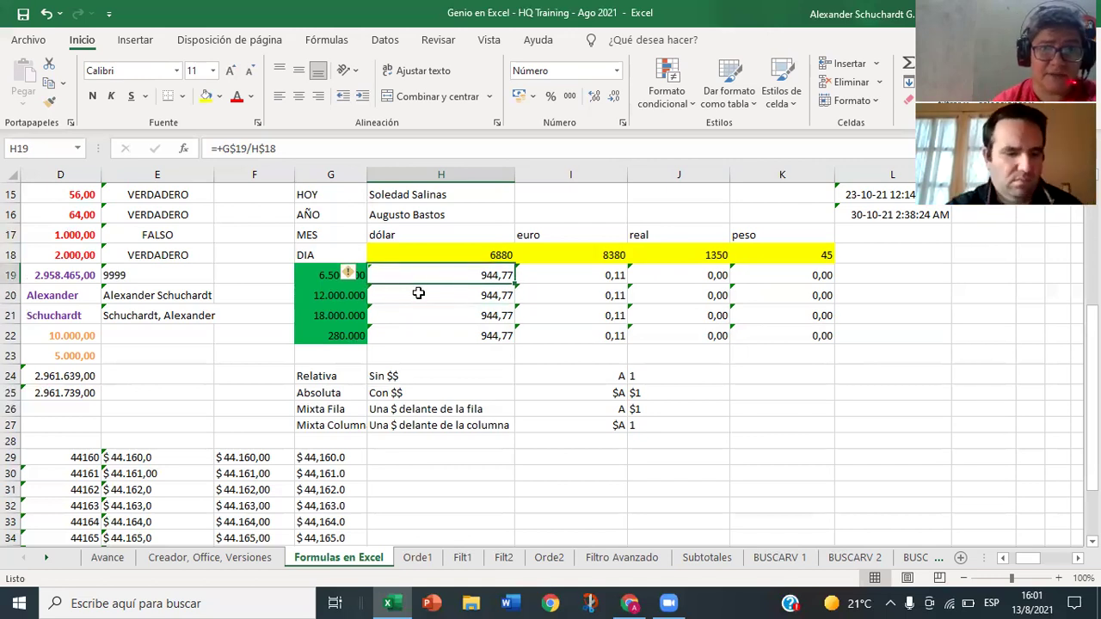
key("F2")
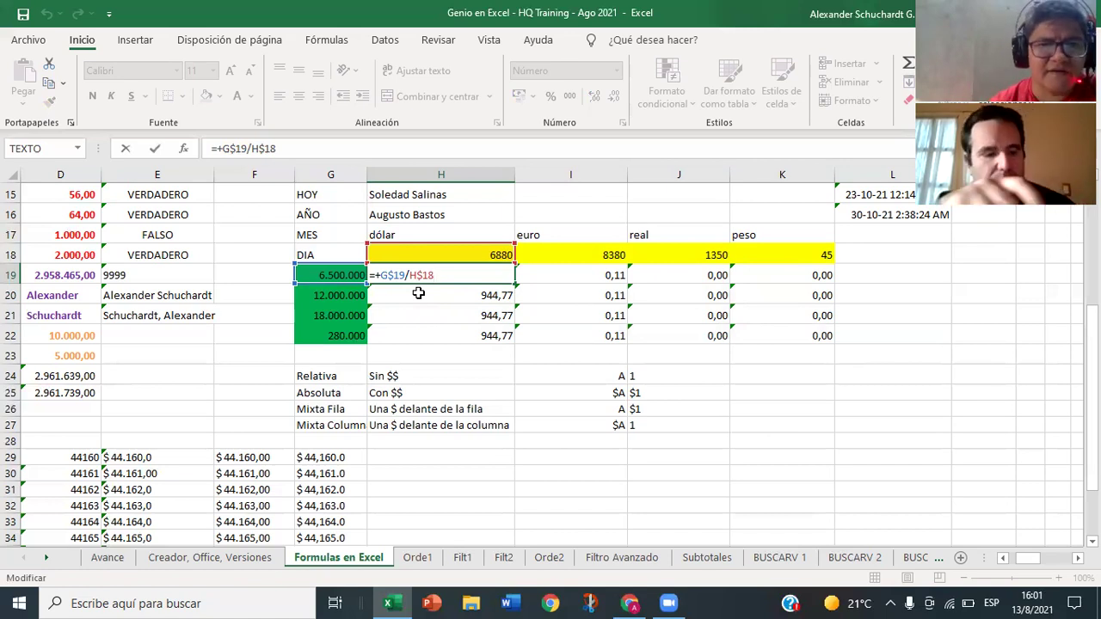
key("F4")
key("F4")
key("F4")
key("F4")
key("F4")
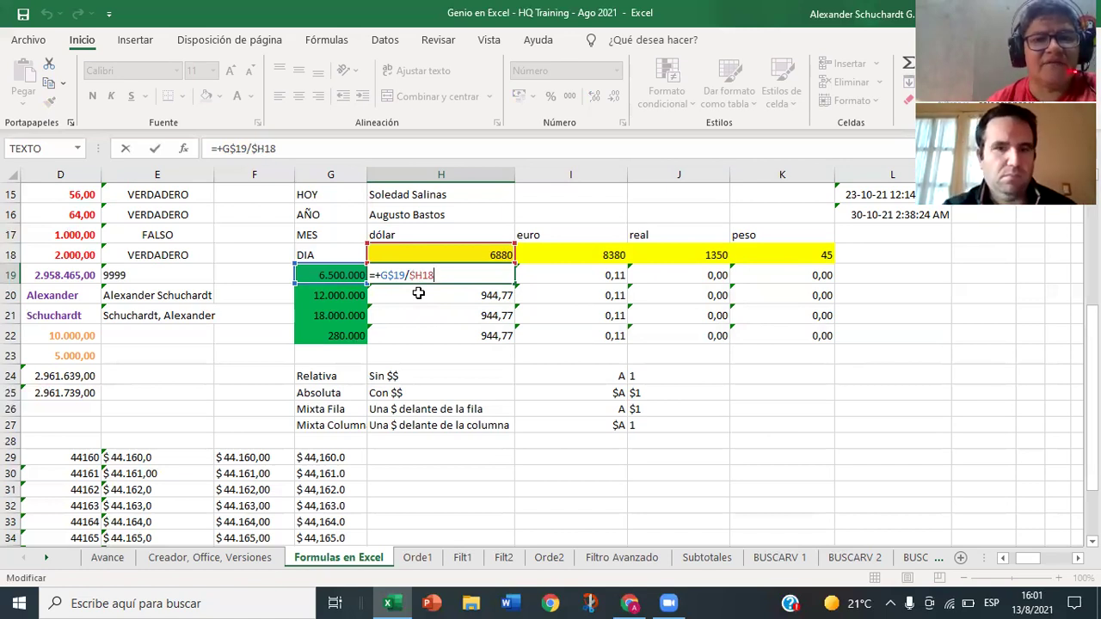
key("F4")
key("F4")
key("F4")
key("F4")
key("F4")
key("F4")
key("F4")
key("F4")
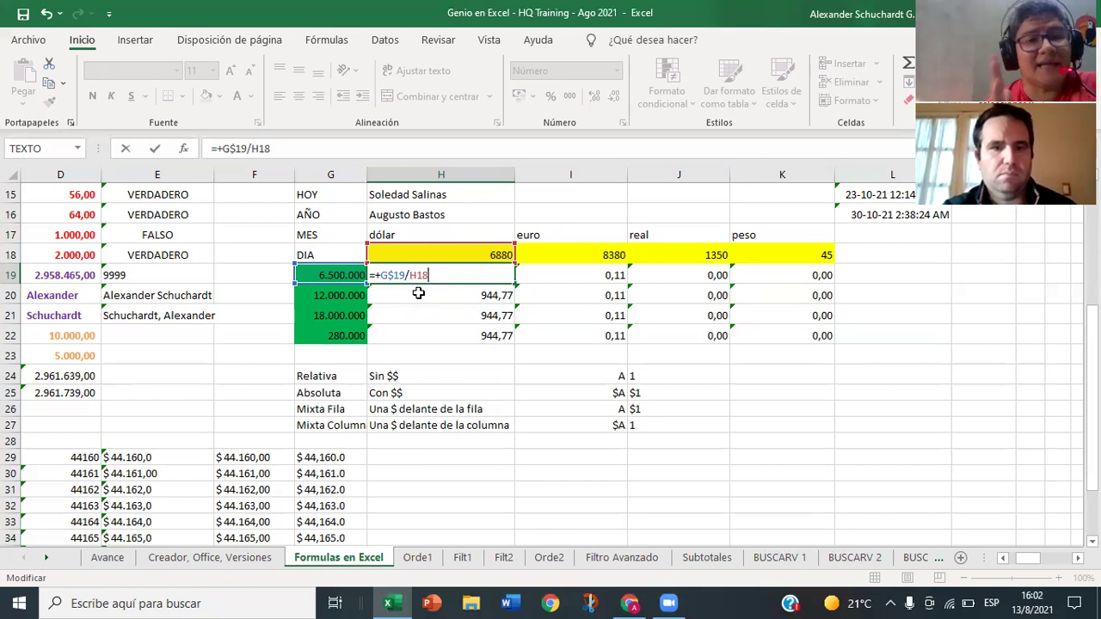
key("F4")
key("F4")
key("F4")
key("F4")
key("F4")
key("F4")
key("F4")
key("F4")
key("F4")
key("F4")
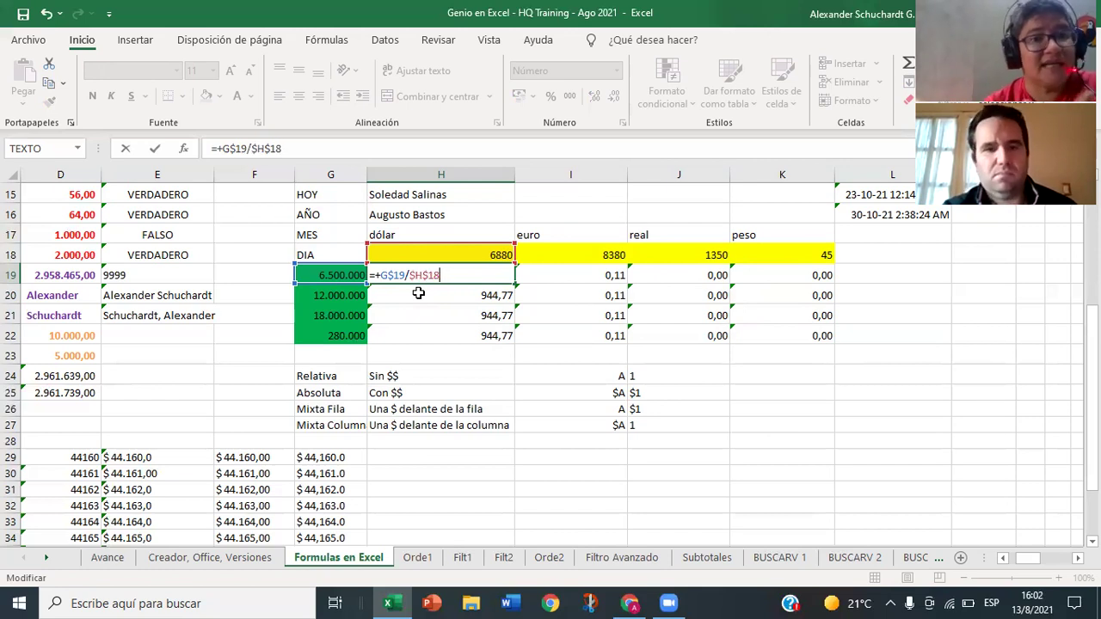
key("F4")
key("F4")
key("F4")
key("F4")
key("F4")
key("F4")
key("F4")
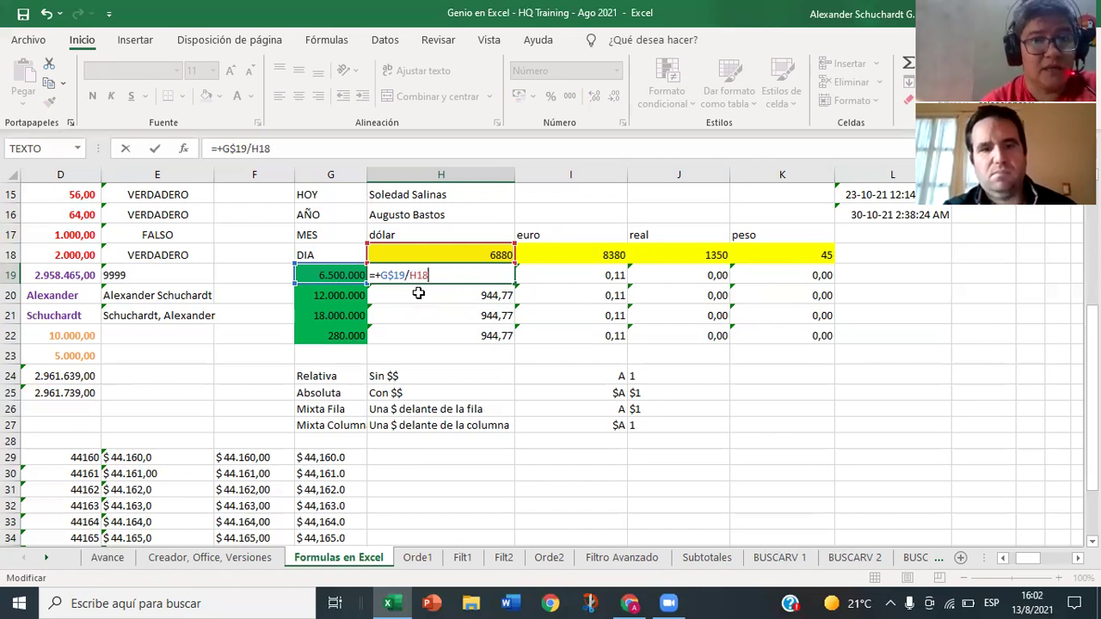
key("F4")
key("F4")
key("F4")
key("F4")
key("F4")
key("F4")
key("F4")
key("F4")
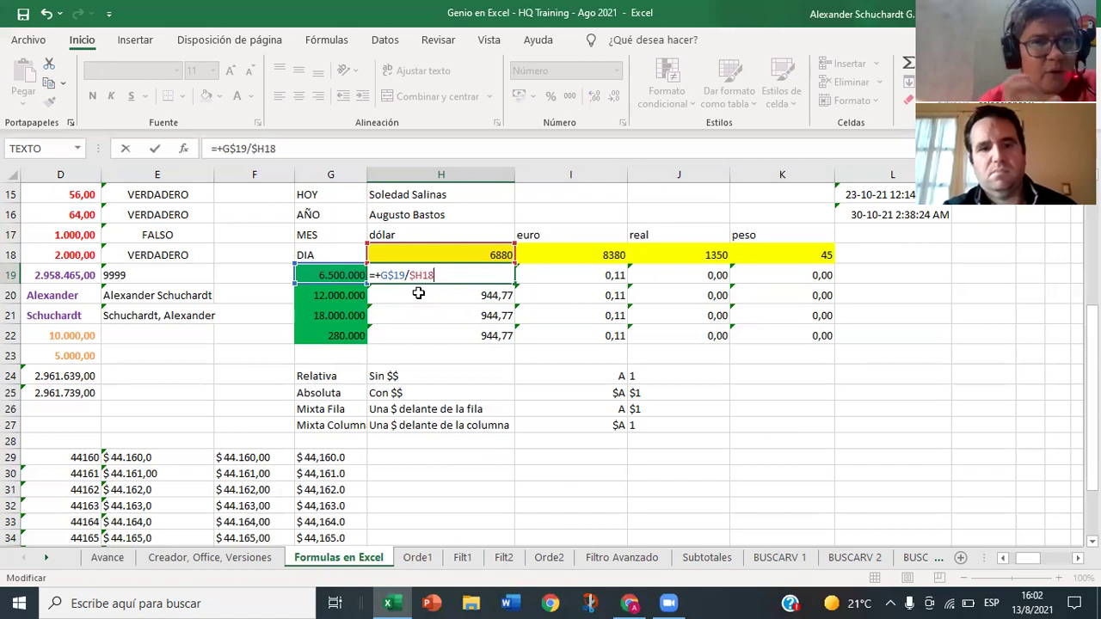
key("F4")
key("F4")
key("F4")
key("F4")
key("F4")
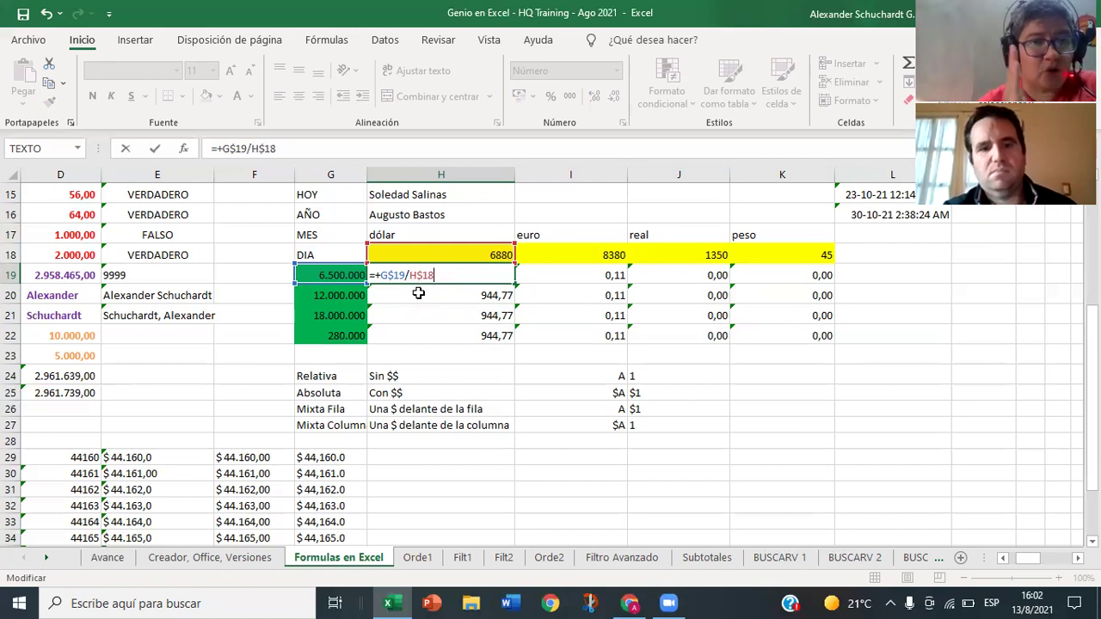
key("F4")
key("F4")
key("F4")
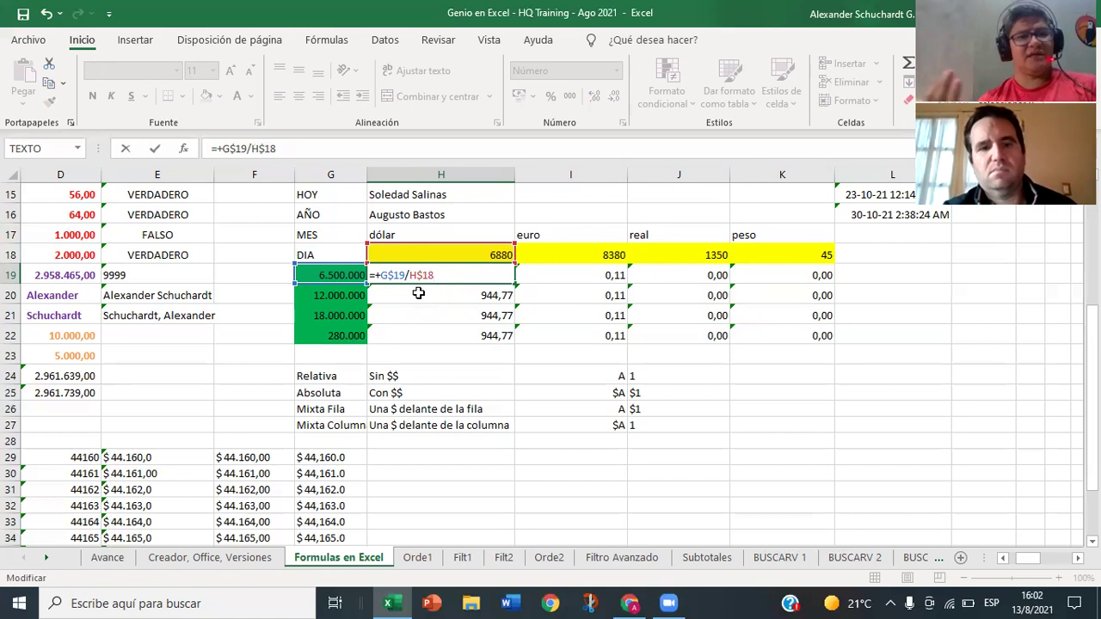
key("F4")
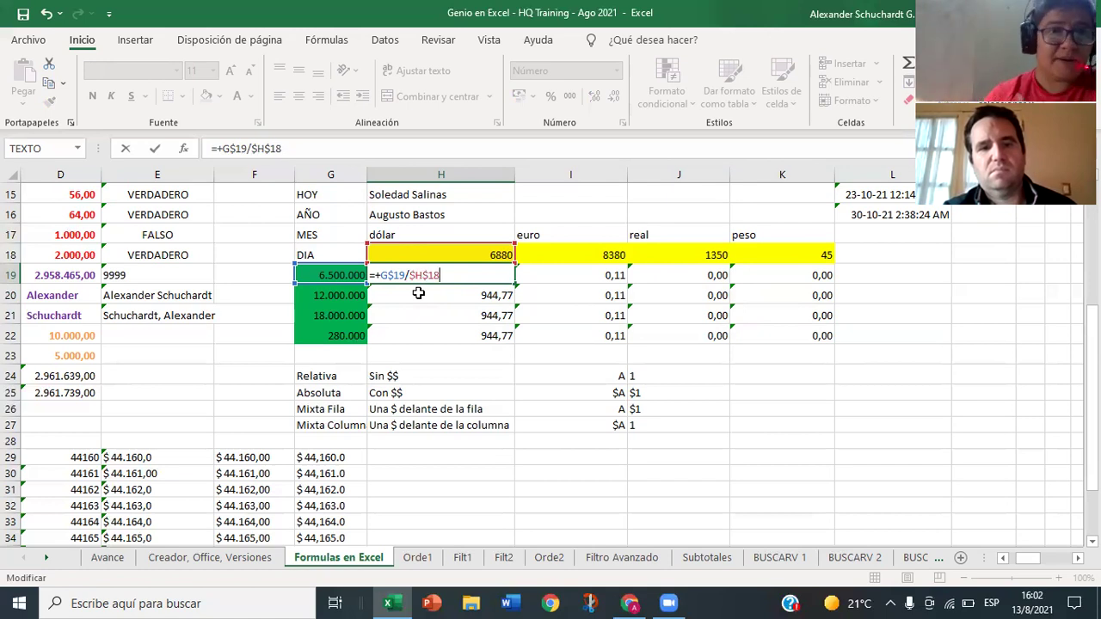
key("F4")
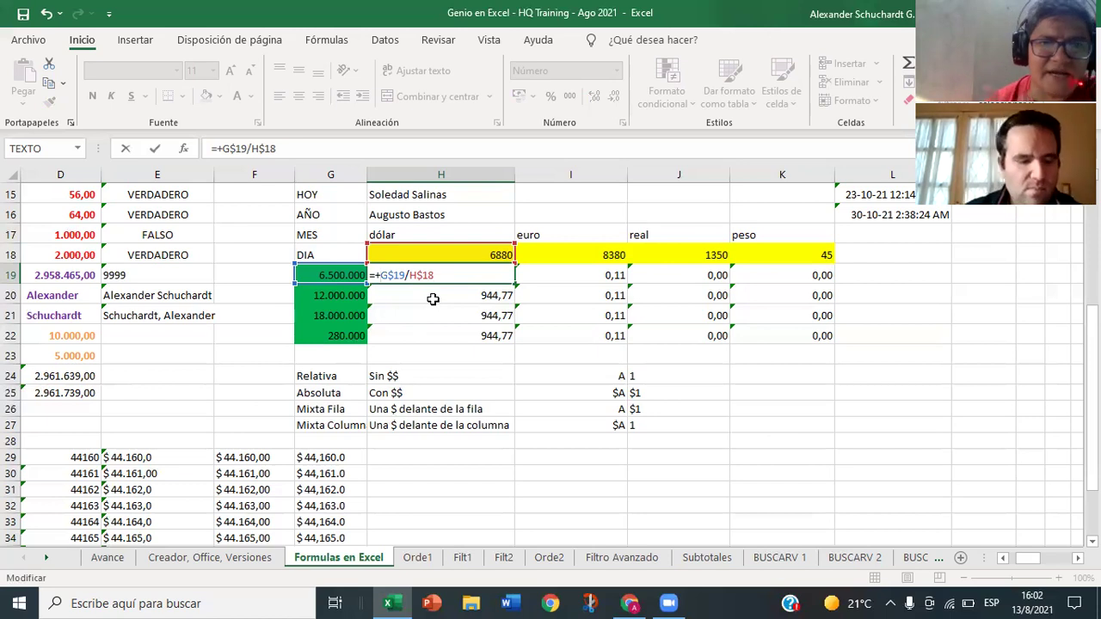
Step: Fix only the column of the G19 reference in H19 and enter the formula as =+$G19/H$18
key("F4")
key("F4")
key("F4")
key("F4")
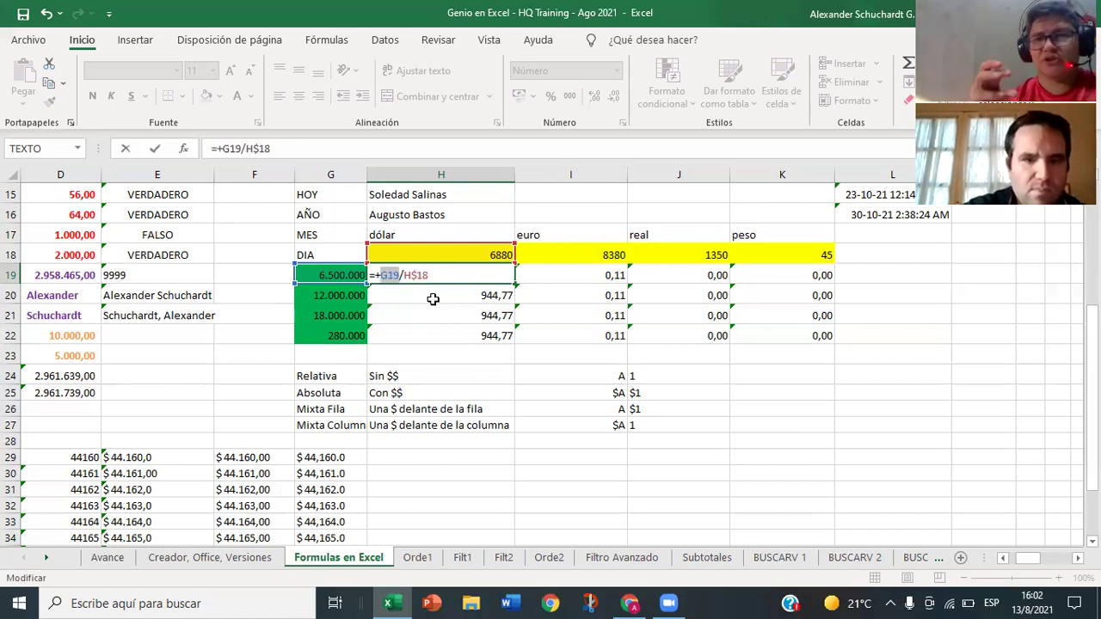
key("F4")
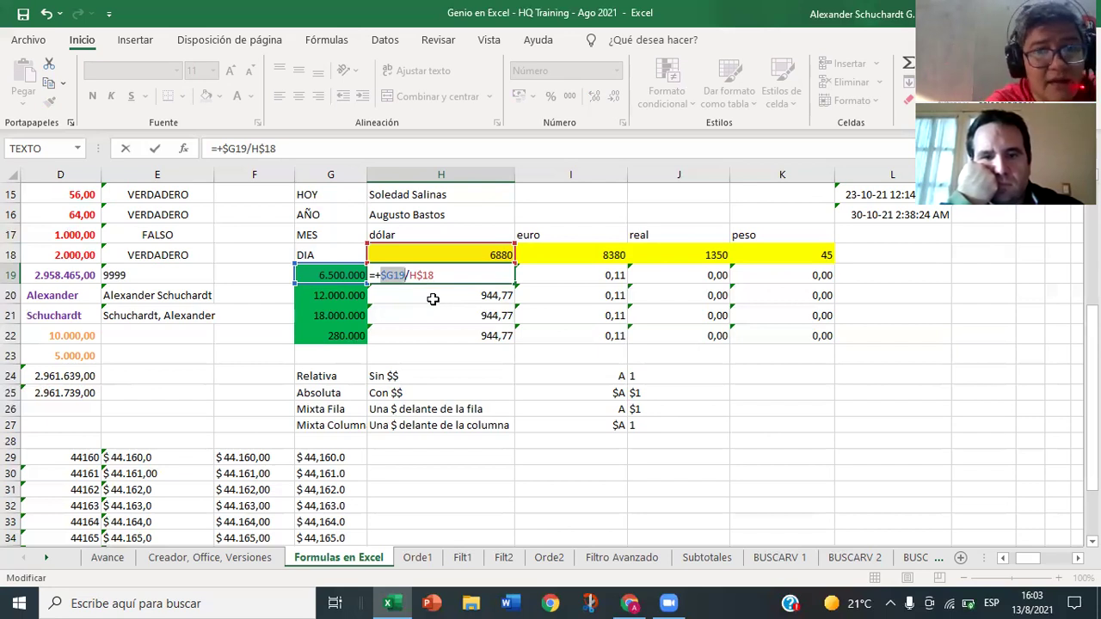
key("F4")
key("F4")
key("F4")
key("Return")
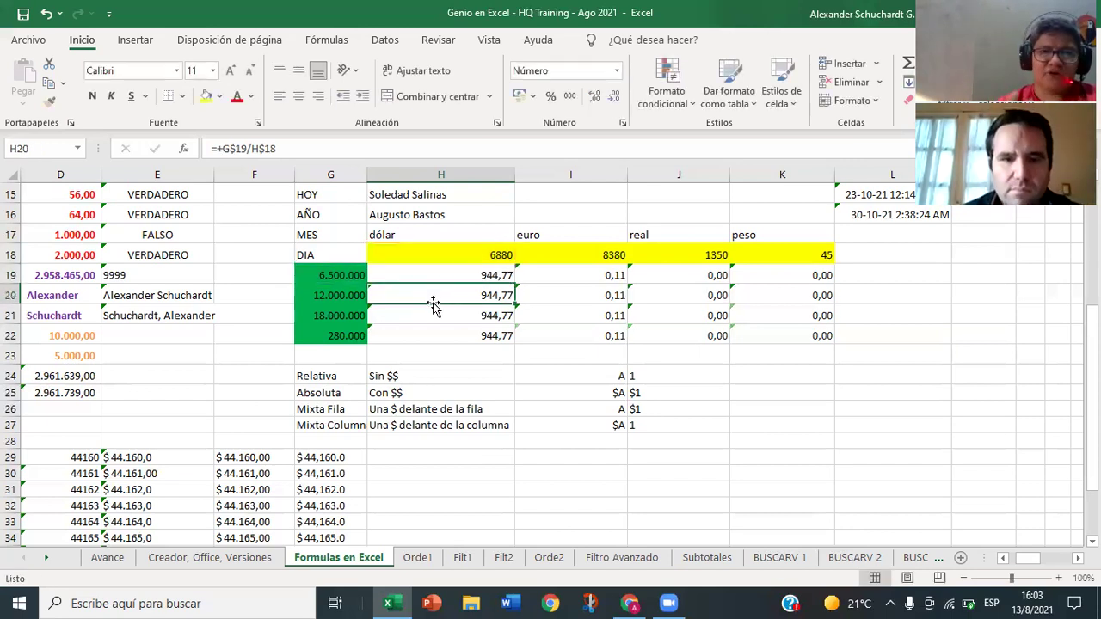
Step: Copy the H19 formula, with column G and row 18 fixed, over the range H19:K22
left_click(434, 274)
left_click_drag(435, 285, 439, 293)
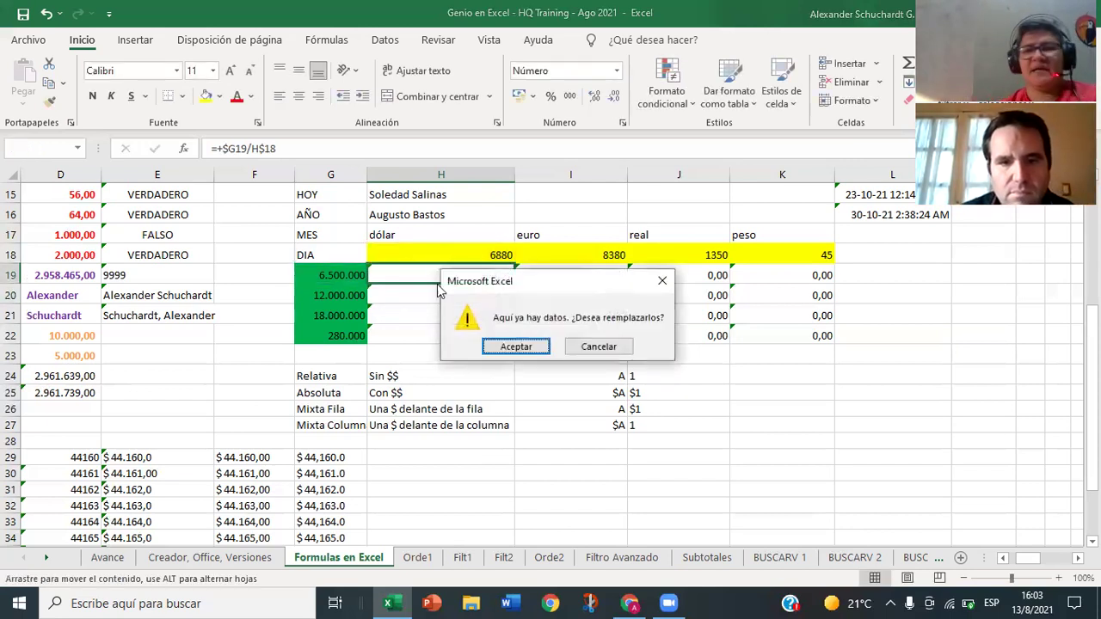
left_click(590, 345)
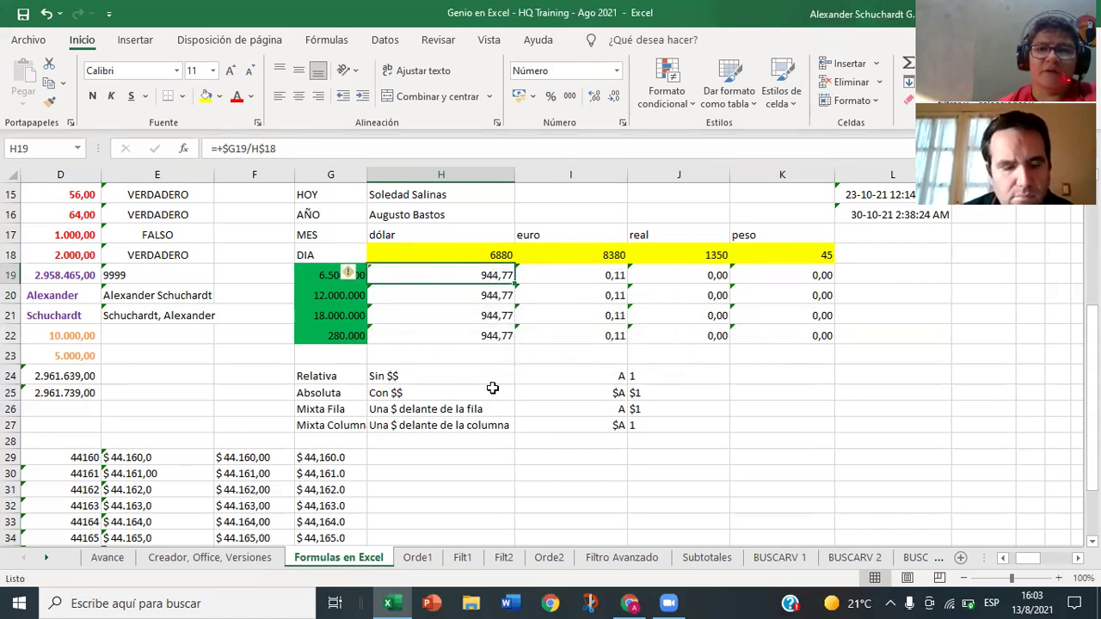
key("ctrl+c")
key("shift+Right")
key("shift+Right")
key("shift+Right")
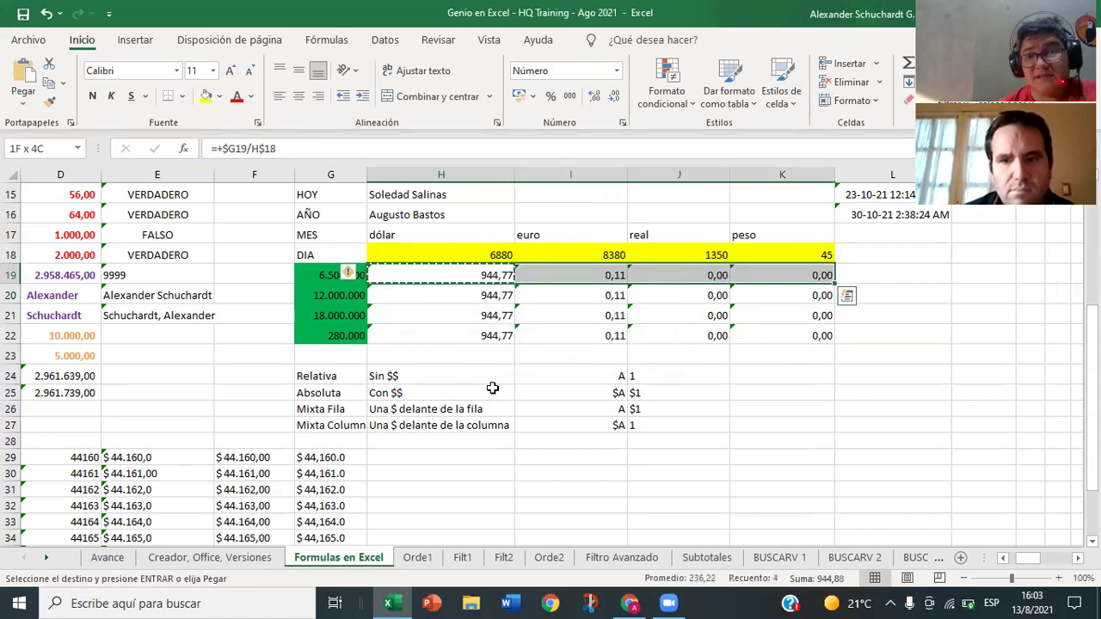
key("shift+Down")
key("shift+Down")
key("shift+Down")
key("ctrl+v")
key("Escape")
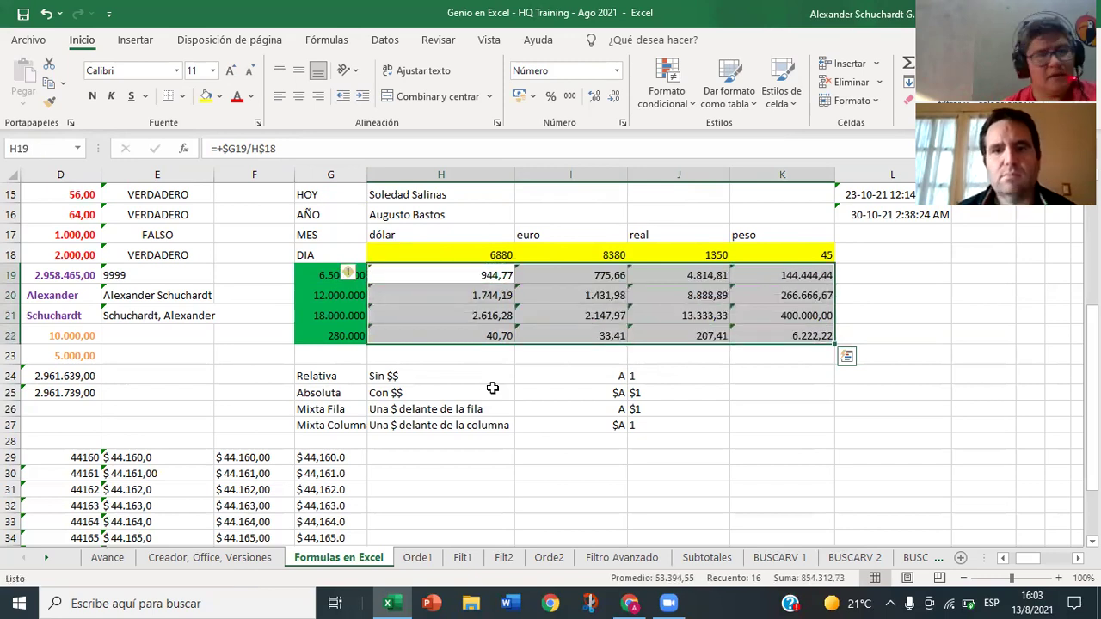
Step: Examine which cells the copied formulas in H20, I20 and J20 refer to
left_click(589, 310)
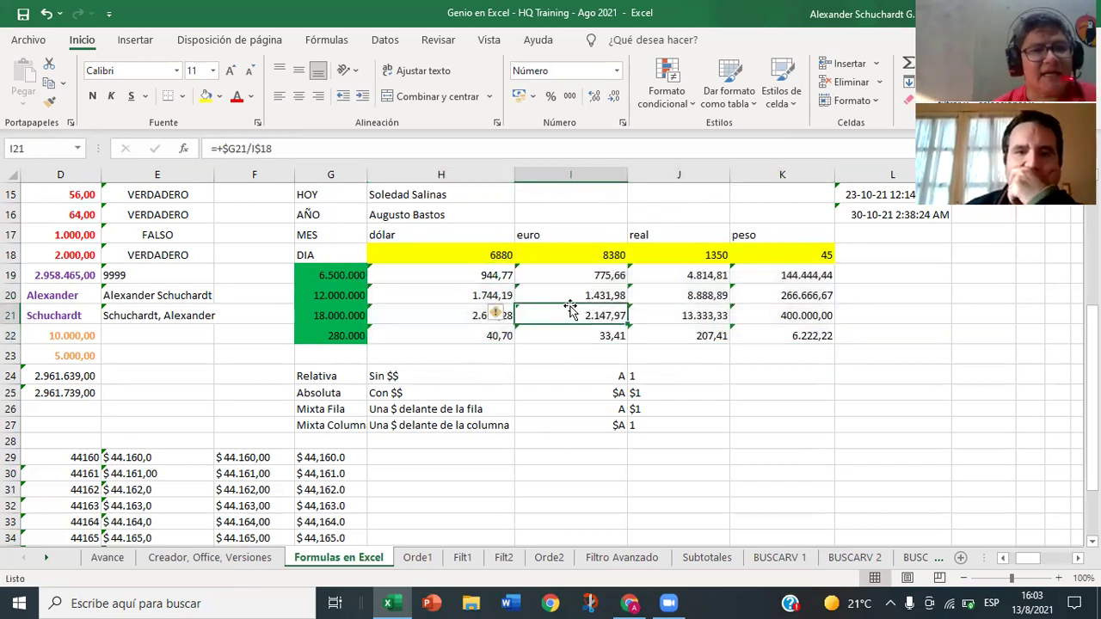
left_click(502, 295)
double_click(503, 295)
key("Return")
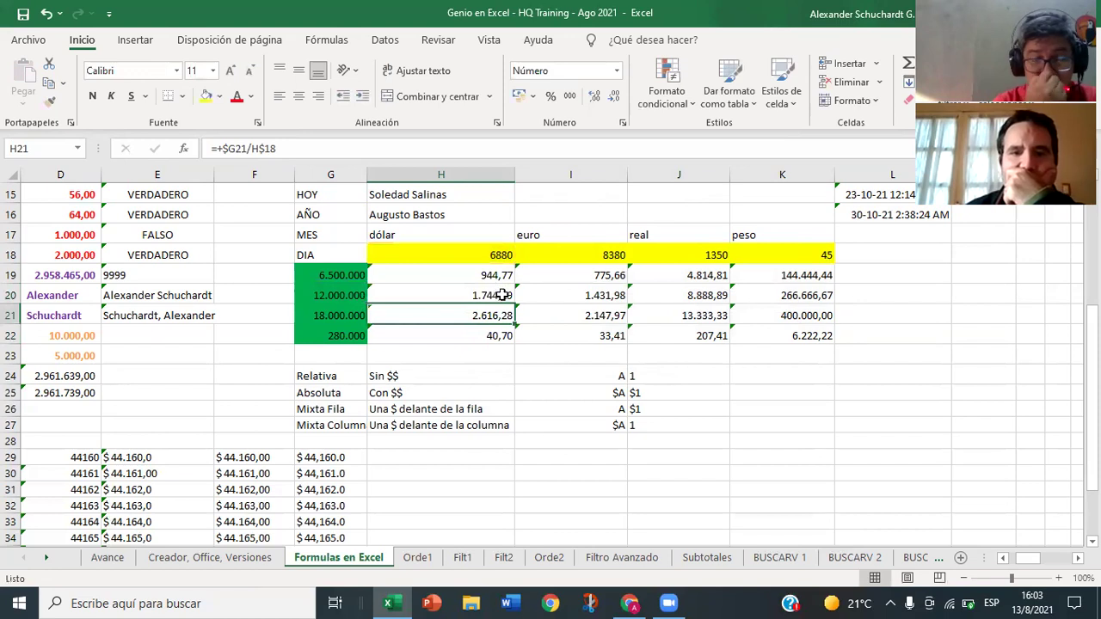
double_click(544, 295)
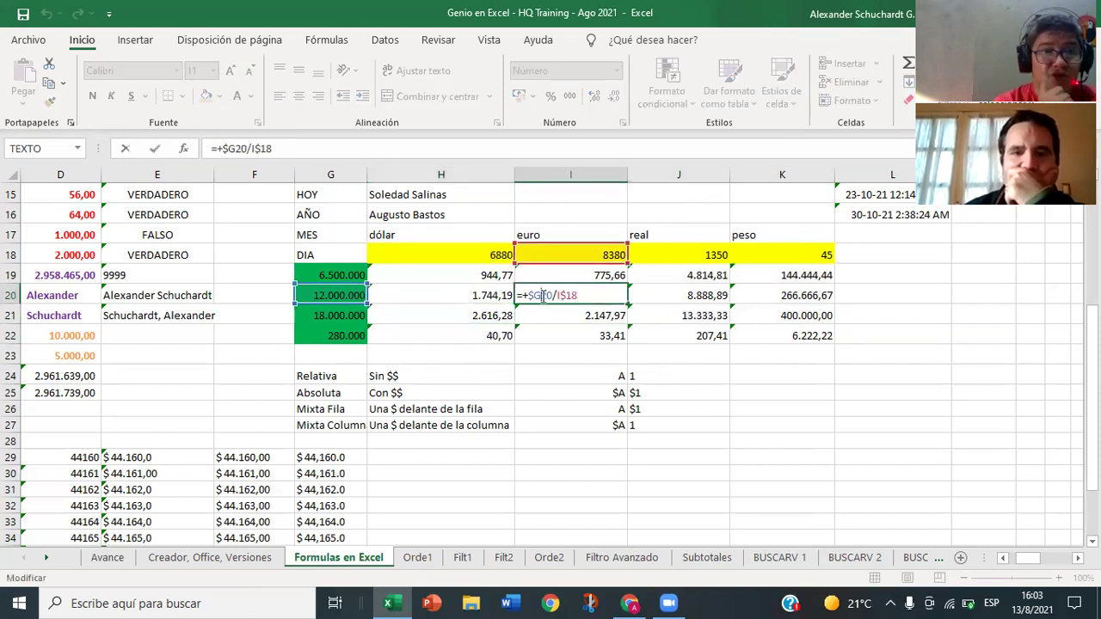
key("Return")
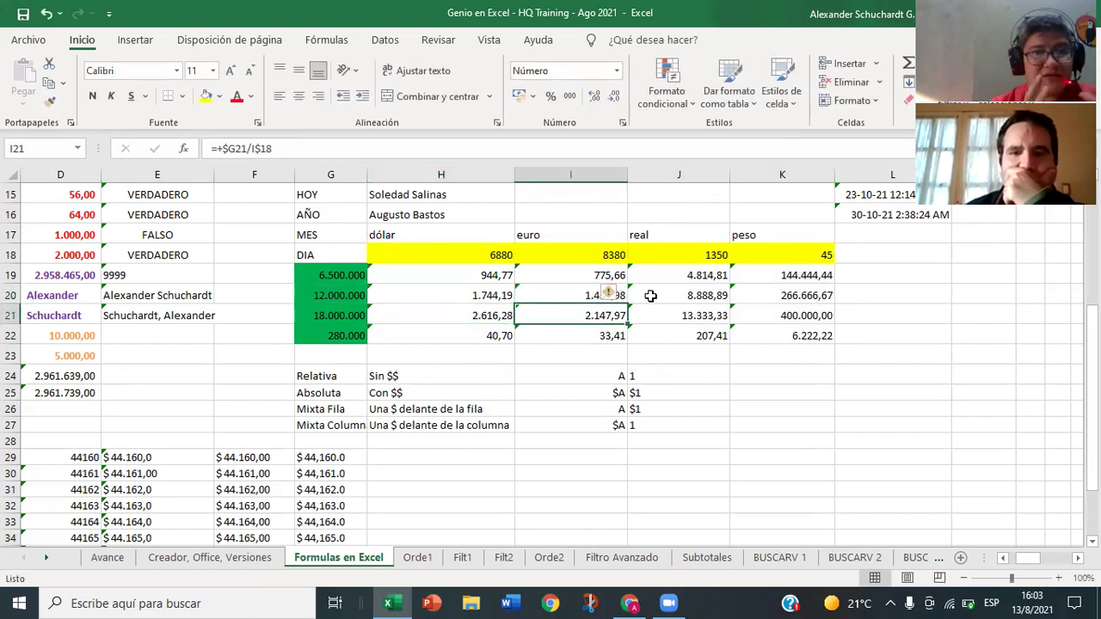
double_click(651, 295)
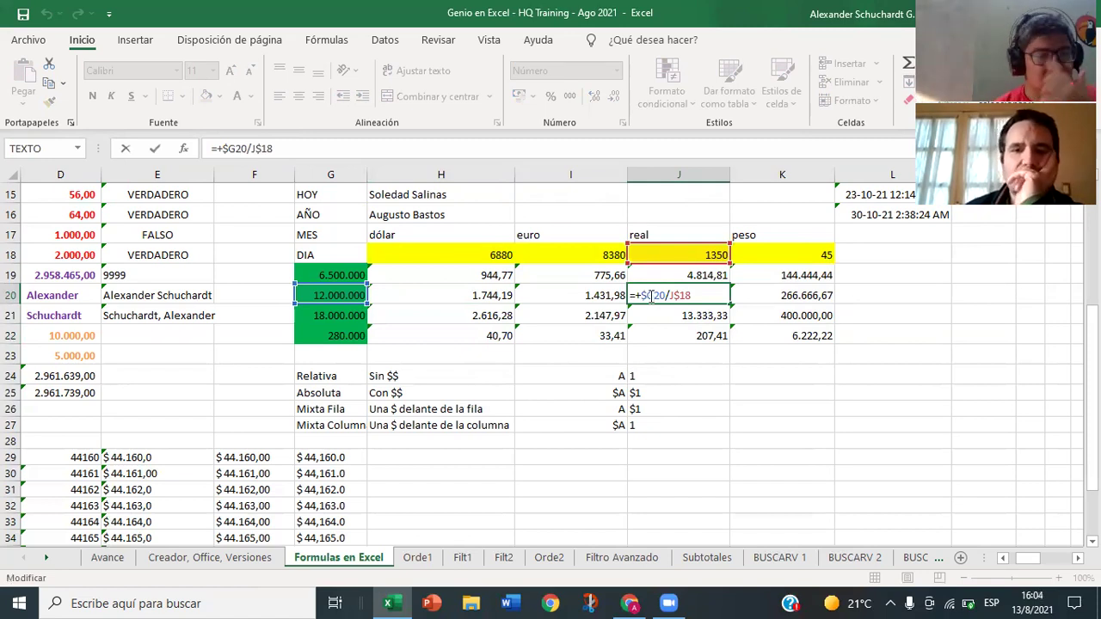
key("Return")
double_click(451, 295)
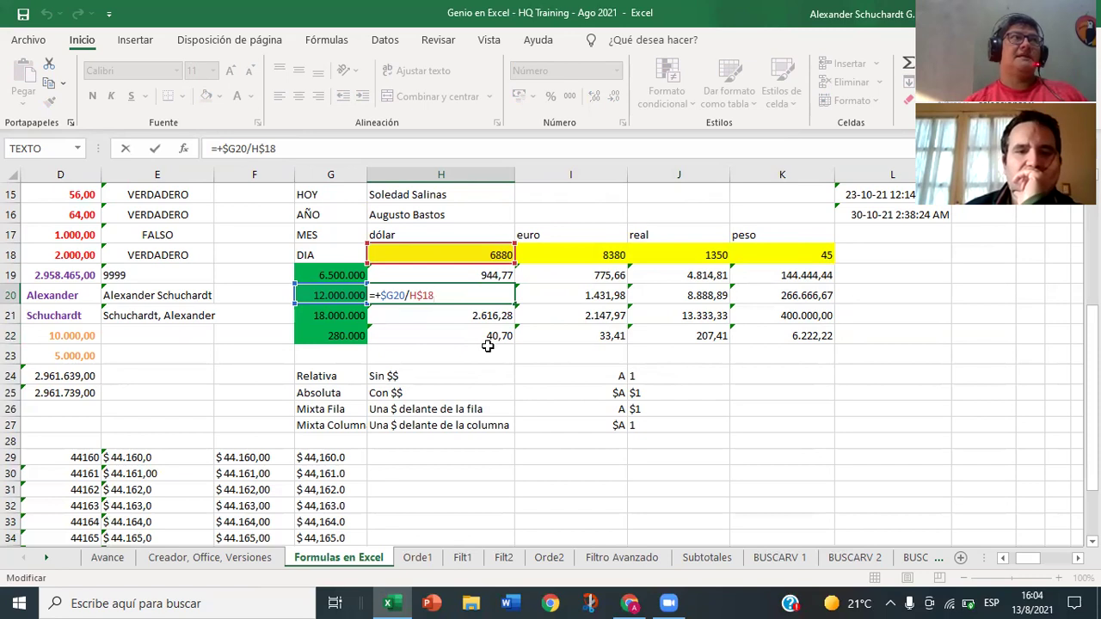
key("Return")
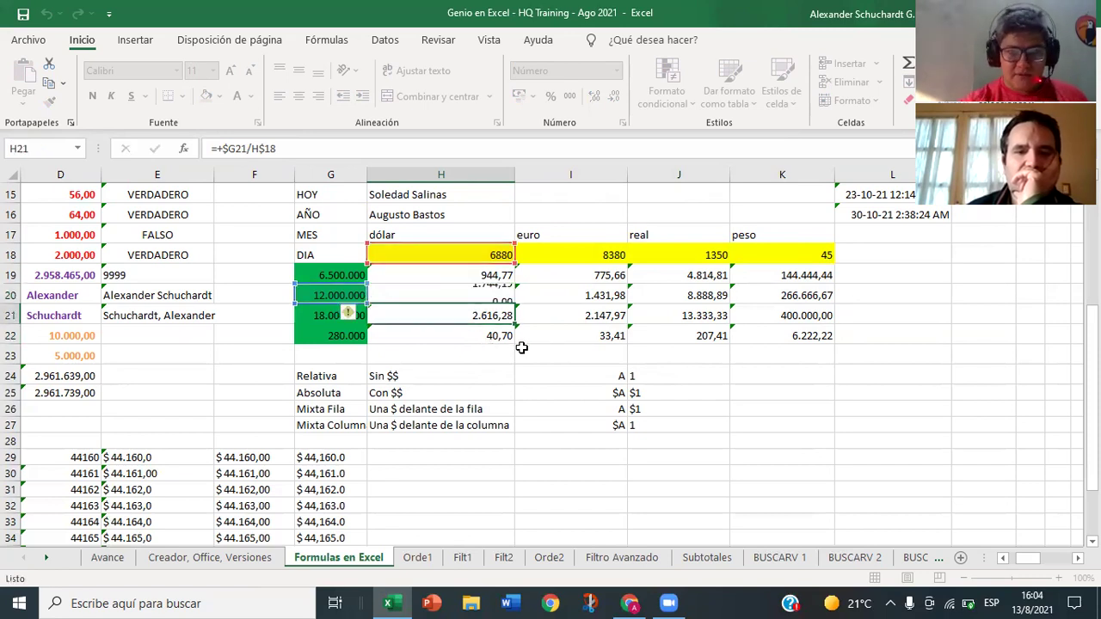
double_click(553, 295)
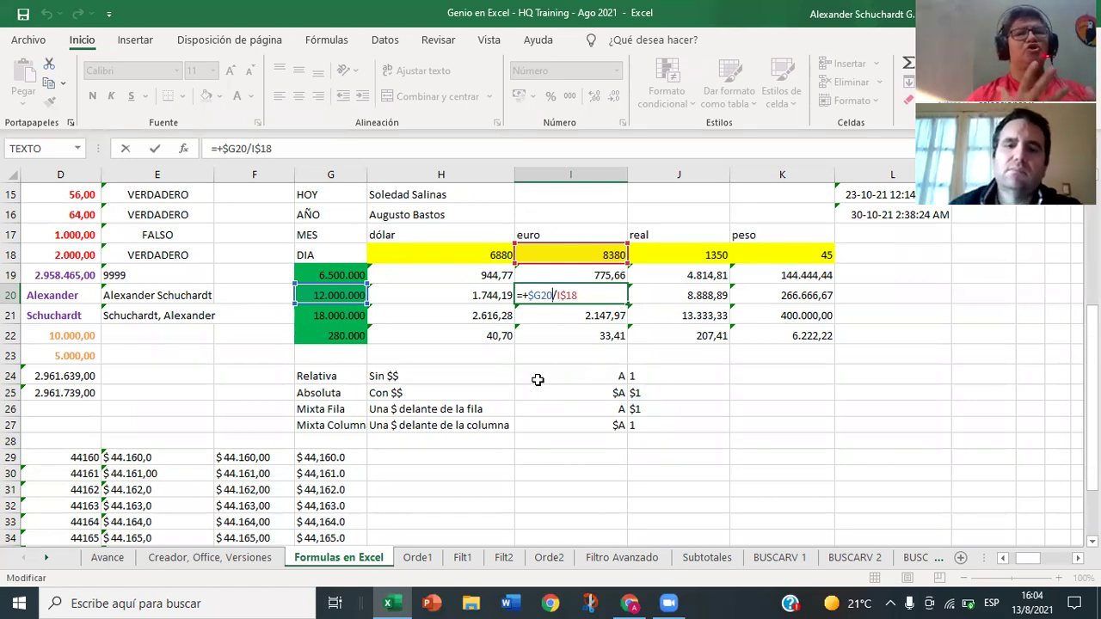
key("Return")
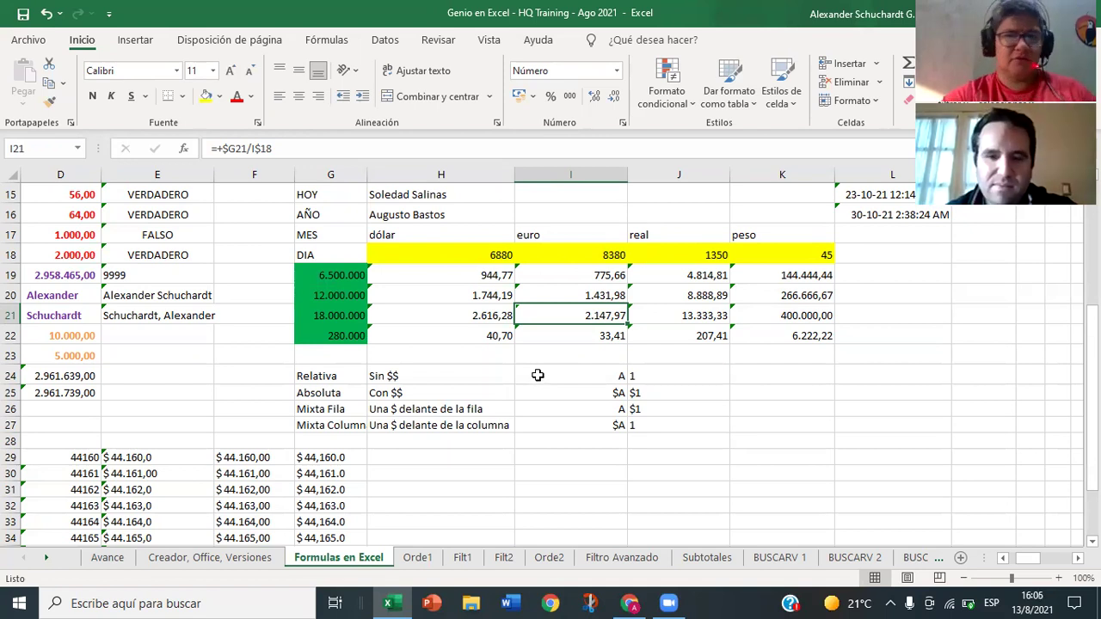
key("Left")
key("Left")
key("Left")
key("Left")
key("Left")
key("Left")
key("Left")
key("Left")
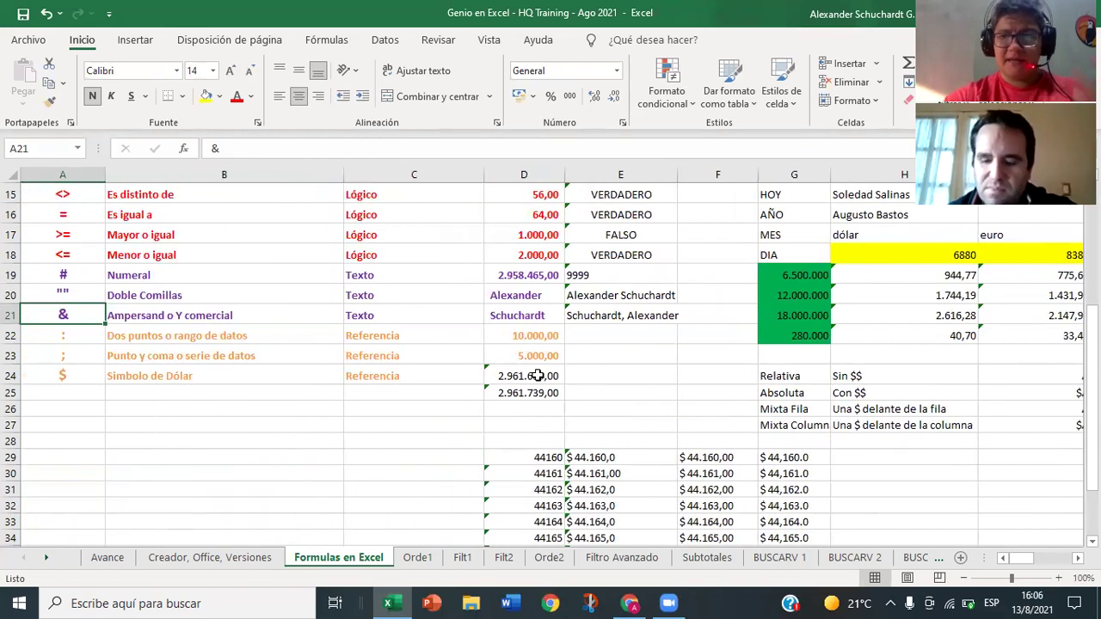
key("Right")
key("Right")
key("Right")
key("Right")
key("Right")
key("Right")
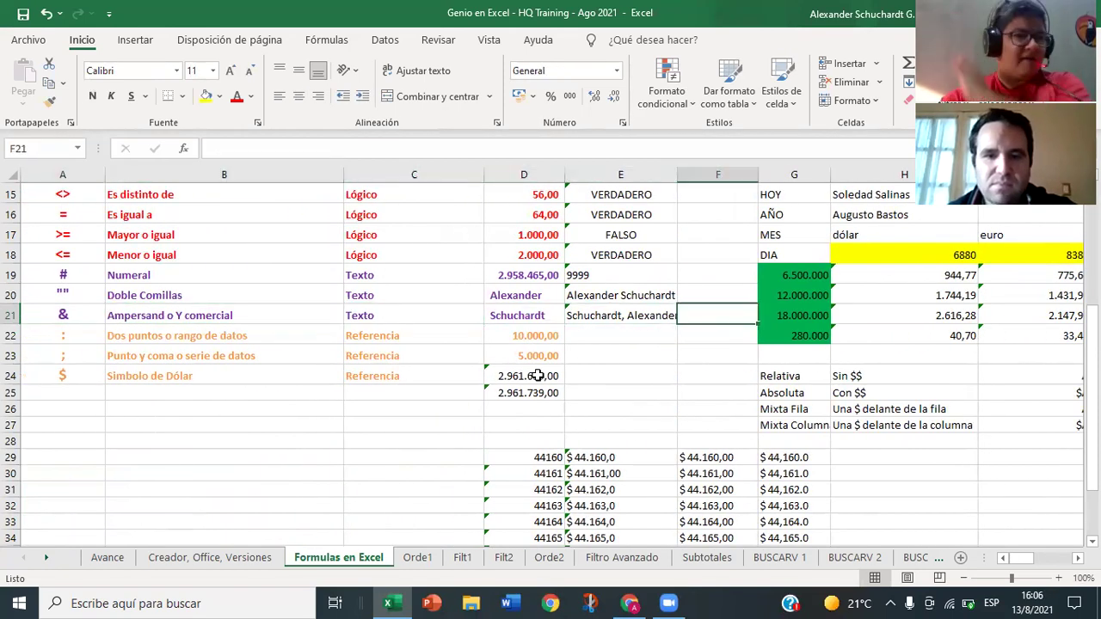
key("Right")
key("Right")
key("Right")
key("Right")
key("Right")
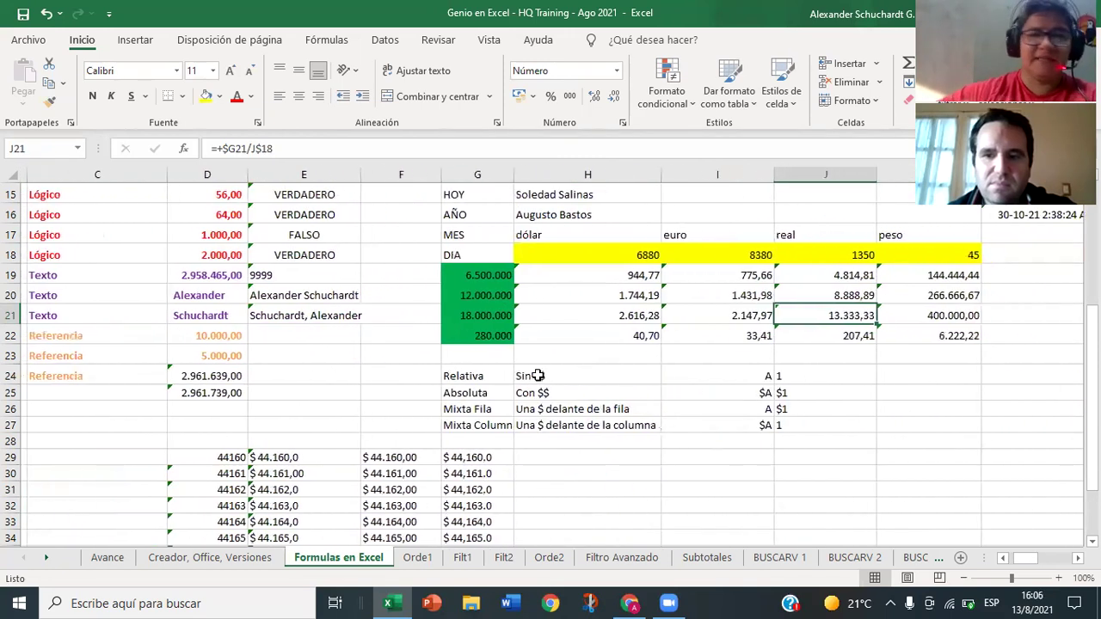
key("Left")
key("Left")
key("Left")
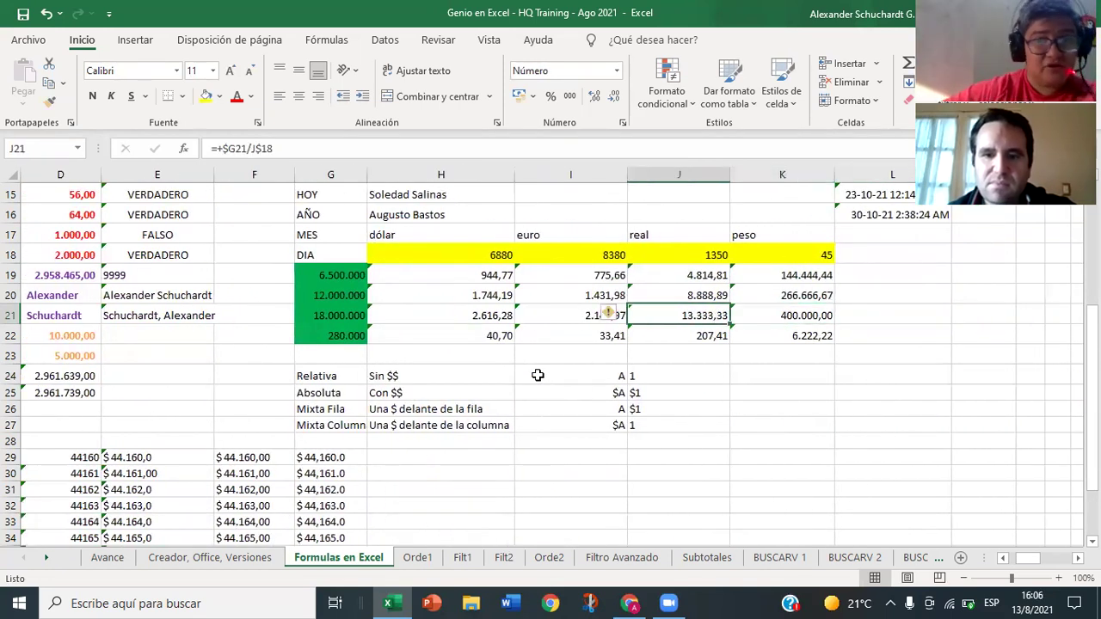
key("Left")
key("Left")
key("Left")
key("Left")
key("Left")
key("Left")
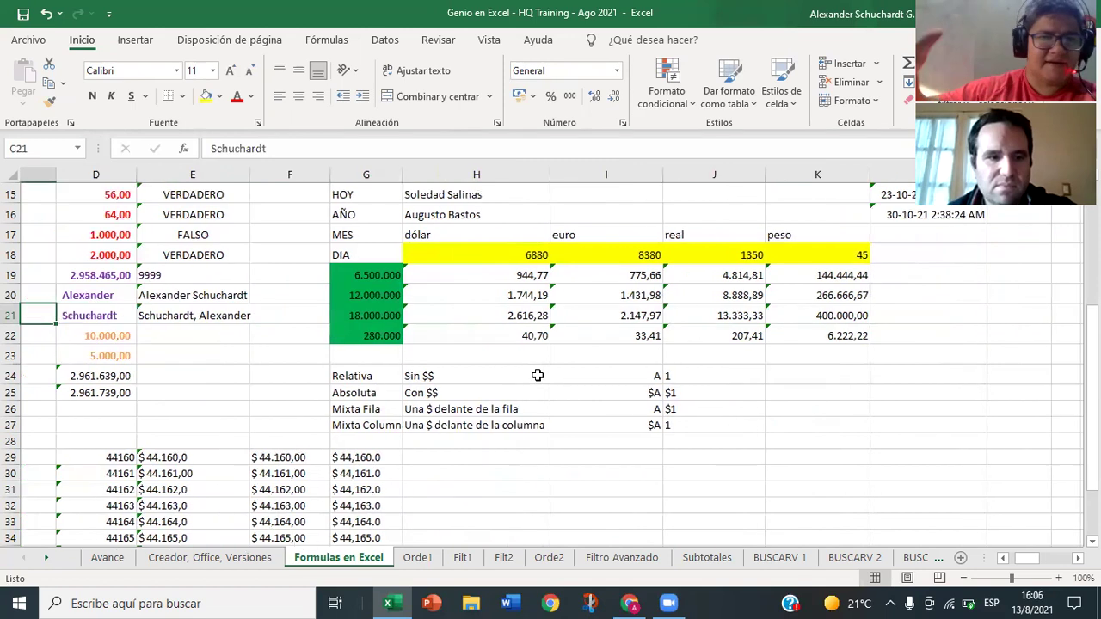